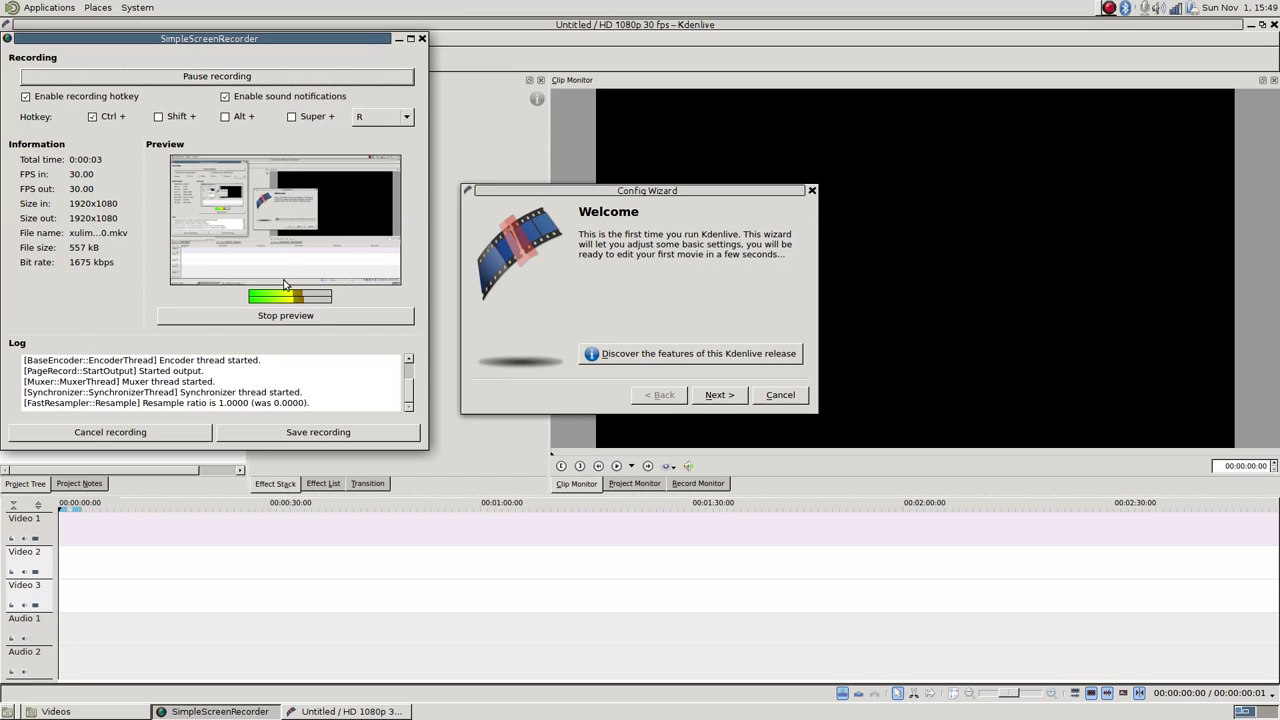
Go through the setup wizard's engine check and accept HD 1080p 30 fps as the default video profile.
{"action": "left_click", "coordinate": [398, 39]}
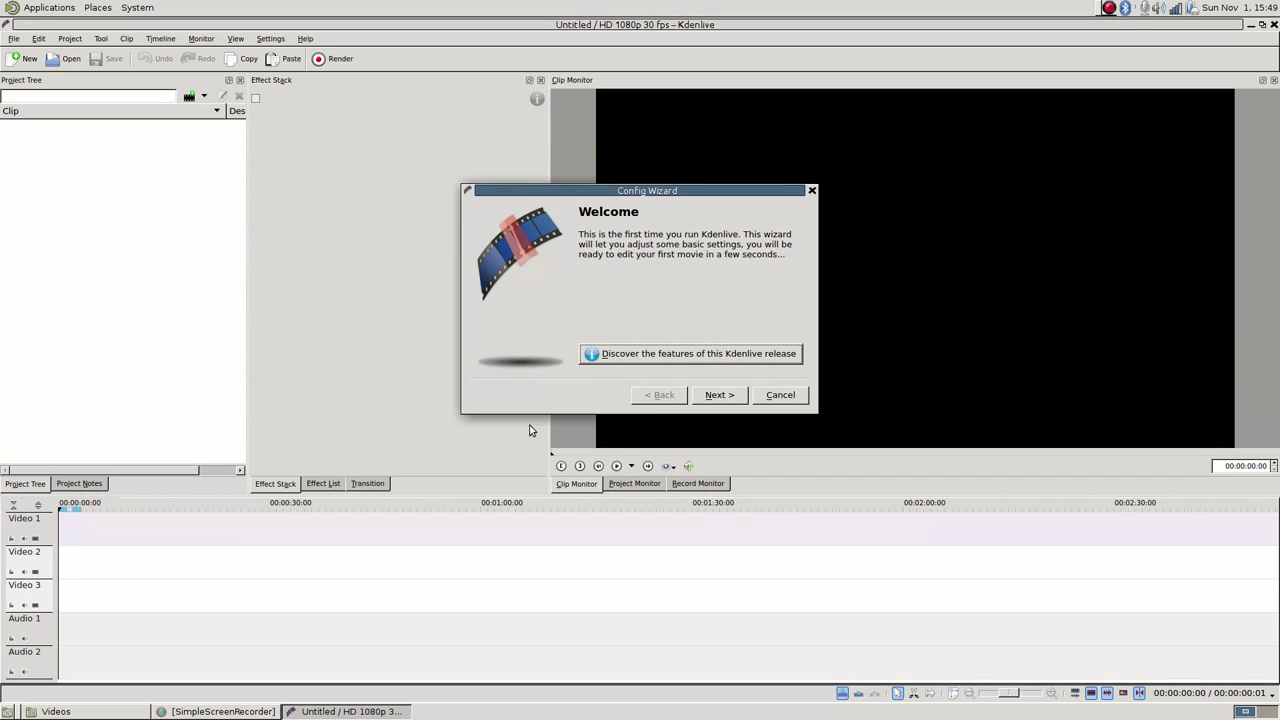
{"action": "left_click", "coordinate": [729, 396]}
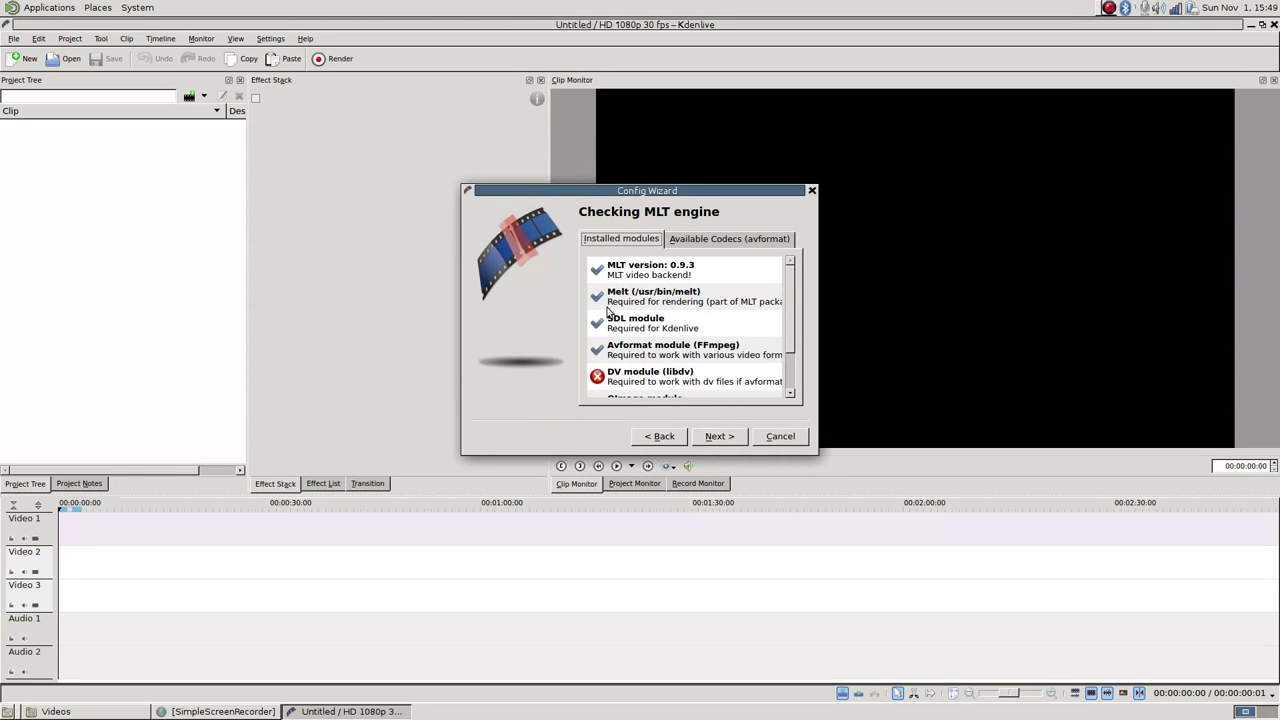
{"action": "scroll", "coordinate": [710, 290], "scroll_direction": "down", "scroll_amount": 2}
{"action": "scroll", "coordinate": [703, 296], "scroll_direction": "up", "scroll_amount": 2}
{"action": "left_click", "coordinate": [719, 435]}
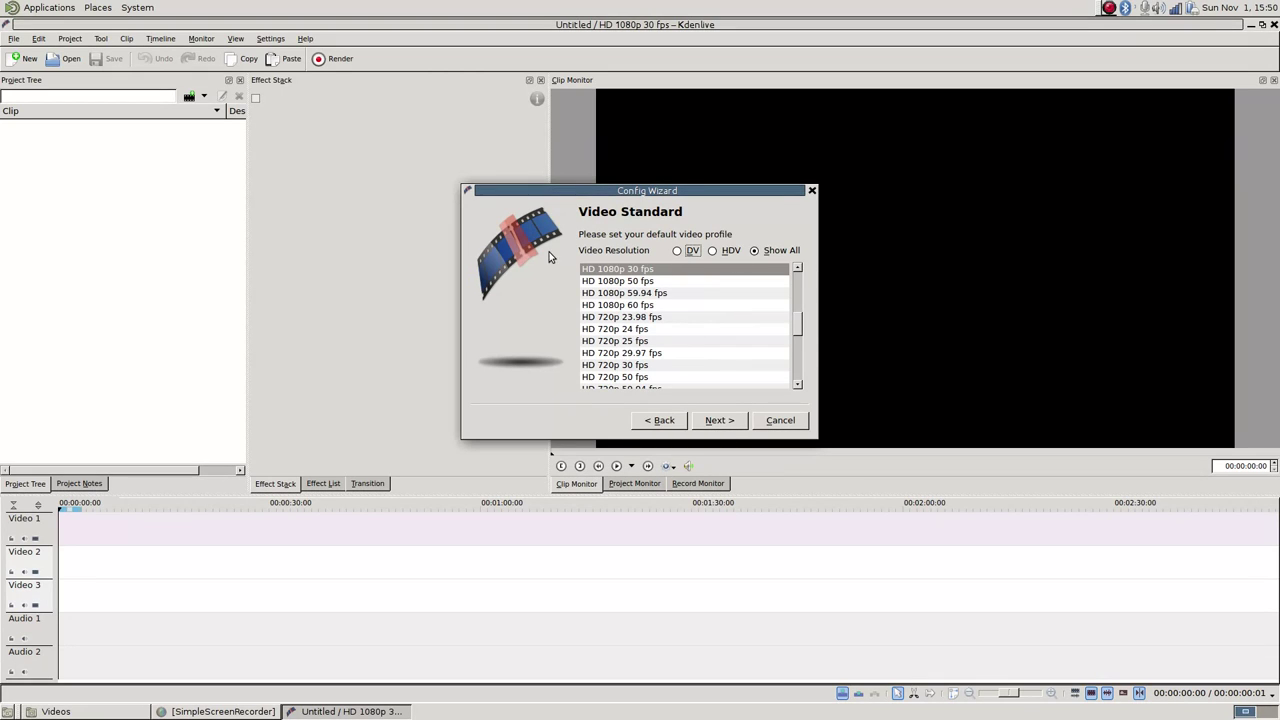
{"action": "mouse_move", "coordinate": [636, 275]}
{"action": "mouse_move", "coordinate": [589, 281]}
{"action": "mouse_move", "coordinate": [677, 283]}
{"action": "left_click", "coordinate": [733, 423]}
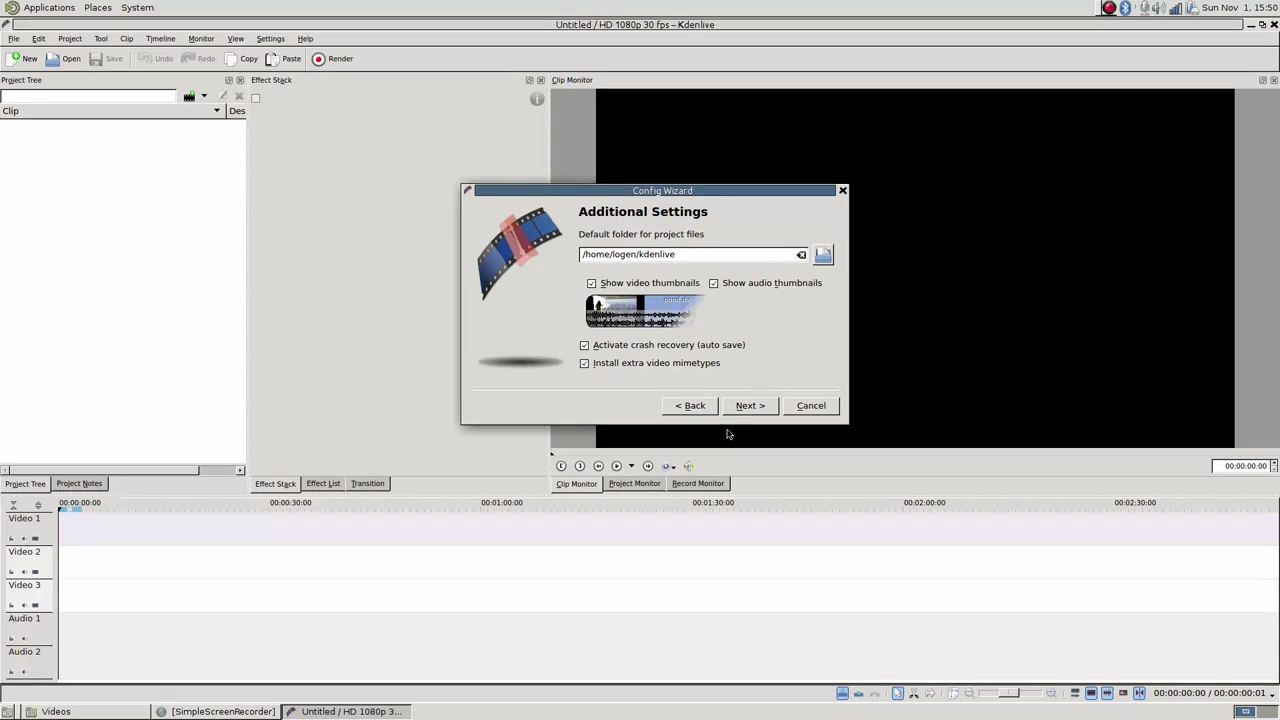
Accept the wizard's additional settings and the current capture device format, and finish the configuration.
{"action": "left_click", "coordinate": [750, 405]}
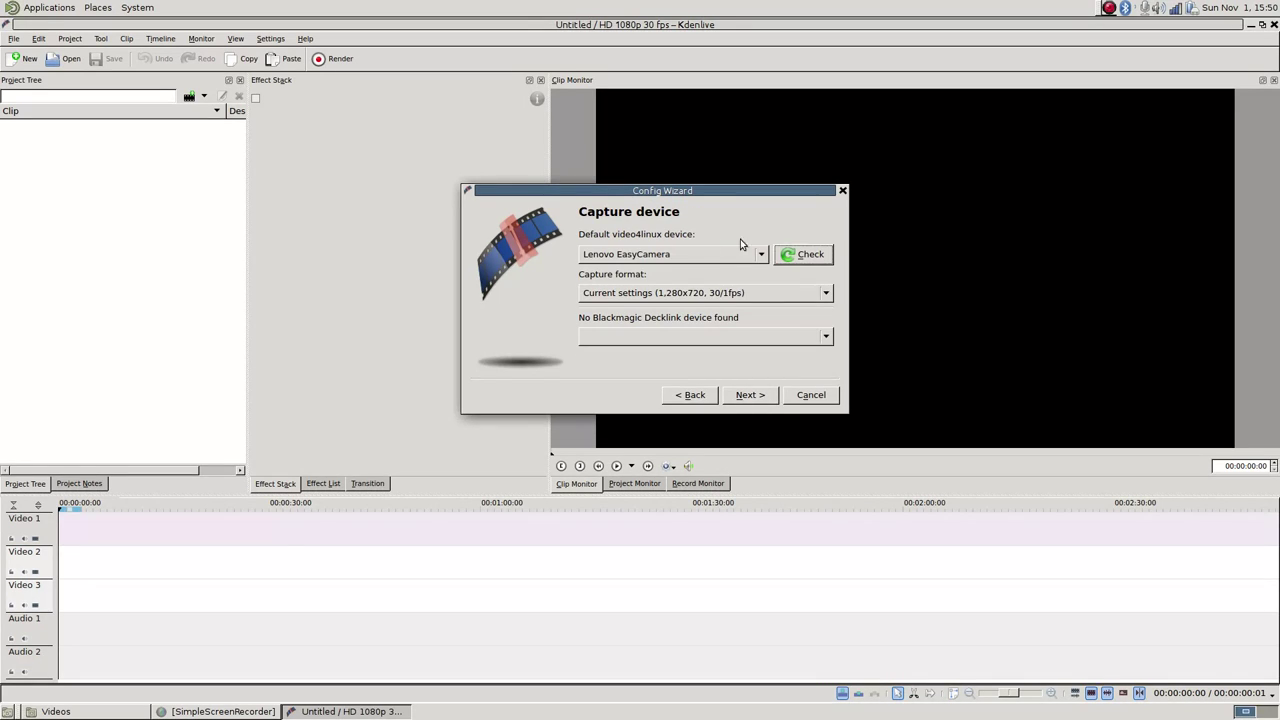
{"action": "left_click", "coordinate": [752, 292]}
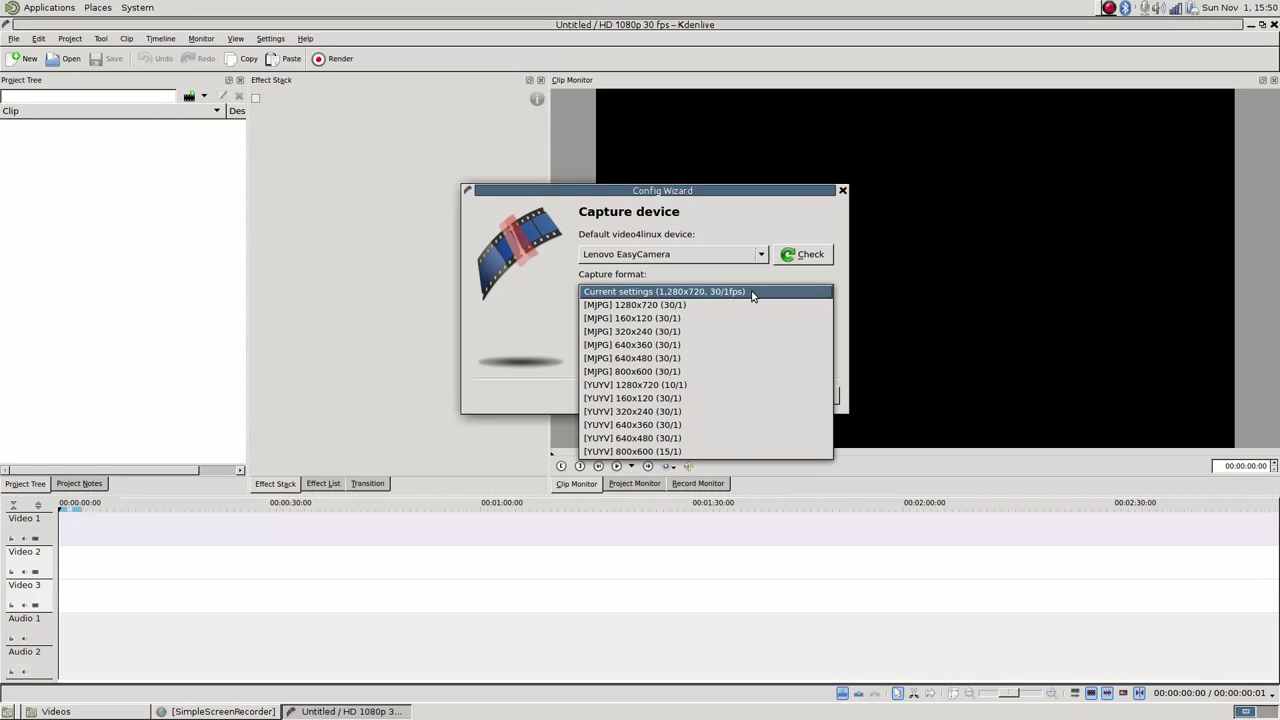
{"action": "left_click", "coordinate": [497, 290]}
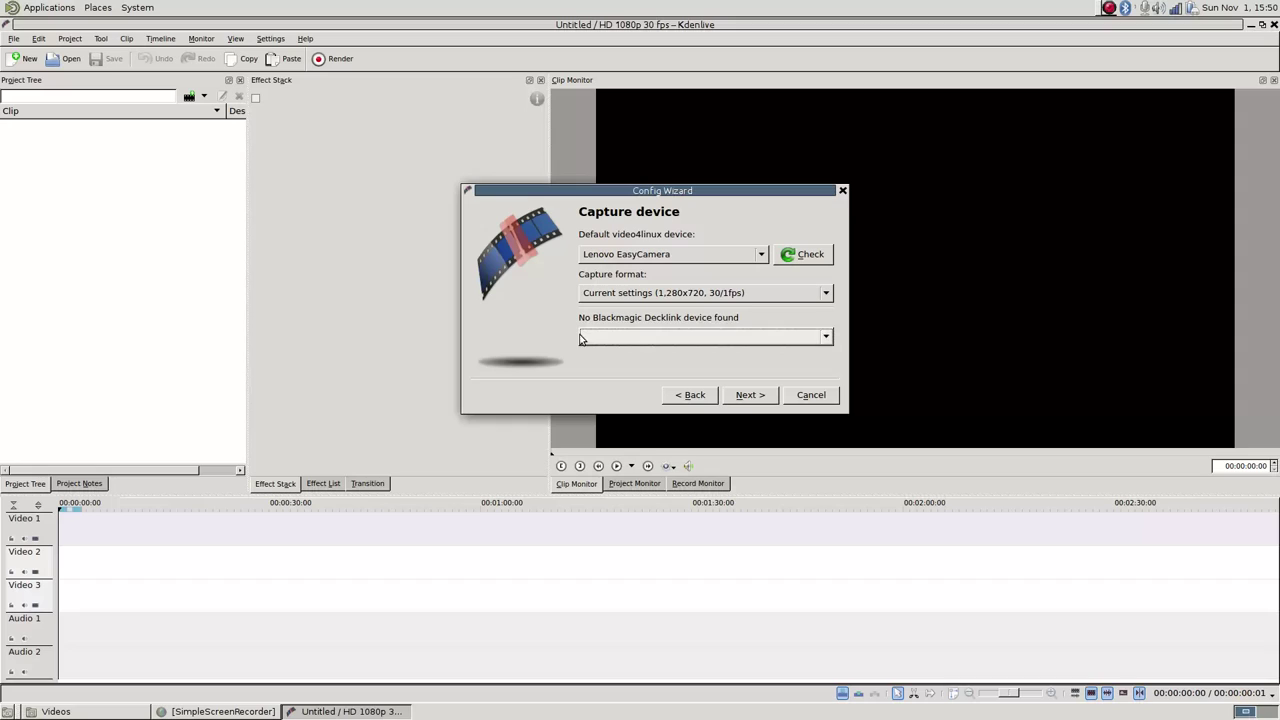
{"action": "left_click", "coordinate": [750, 394]}
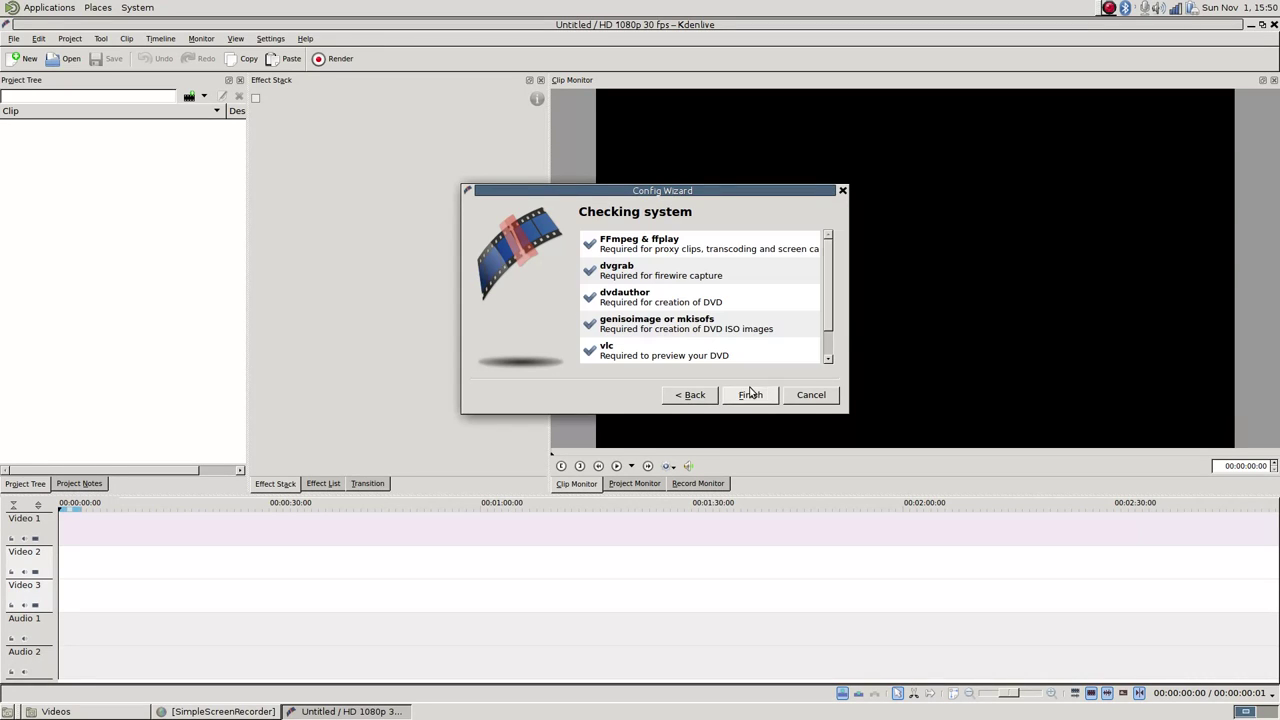
{"action": "left_click", "coordinate": [750, 394]}
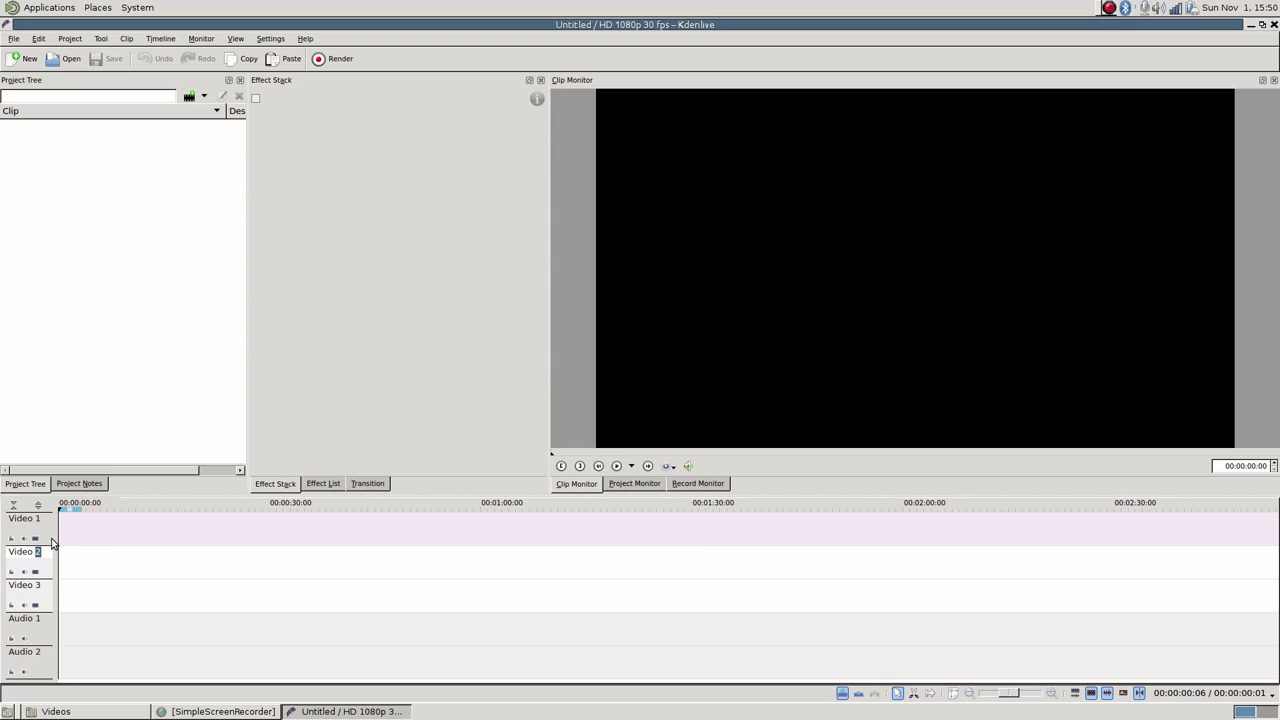
Remove the Video 2 and Video 3 tracks from the project.
{"action": "double_click", "coordinate": [52, 541]}
{"action": "left_click", "coordinate": [568, 258]}
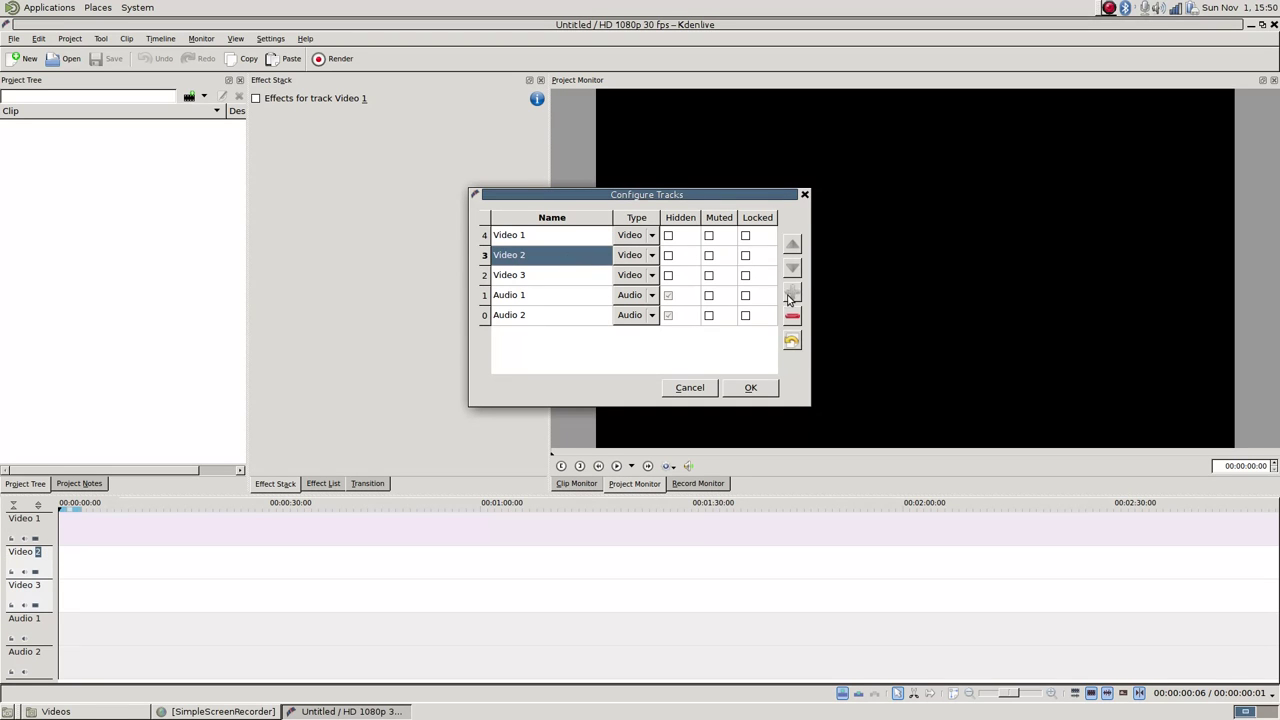
{"action": "left_click", "coordinate": [792, 316]}
{"action": "left_click", "coordinate": [544, 277]}
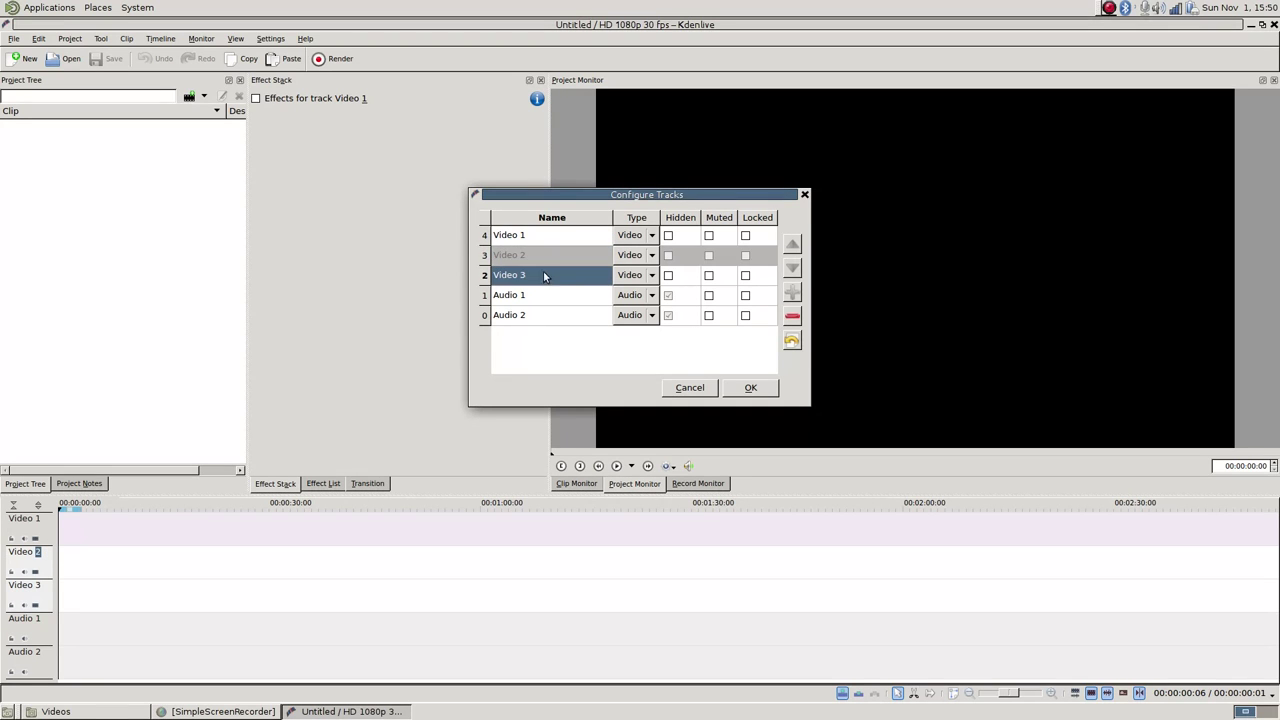
{"action": "left_click", "coordinate": [789, 317]}
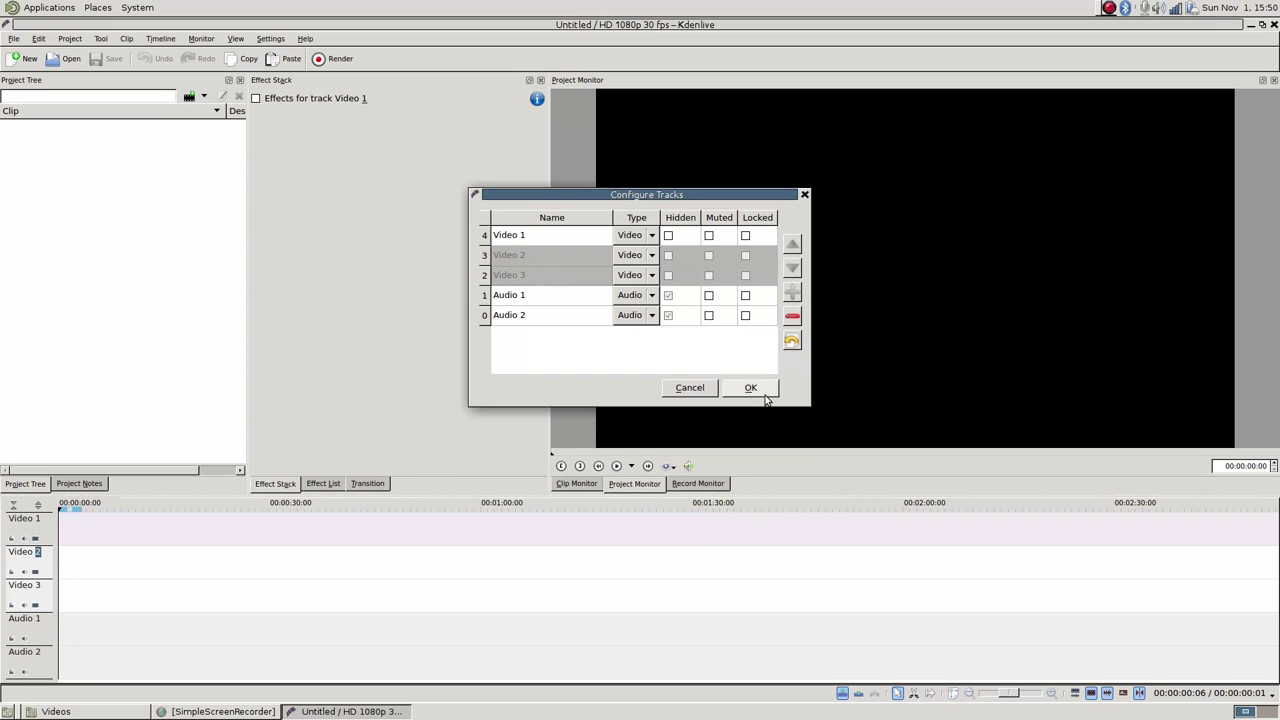
{"action": "left_click", "coordinate": [750, 387]}
Save the project in the project folder as xulima11.kdenlive.
{"action": "left_click", "coordinate": [108, 58]}
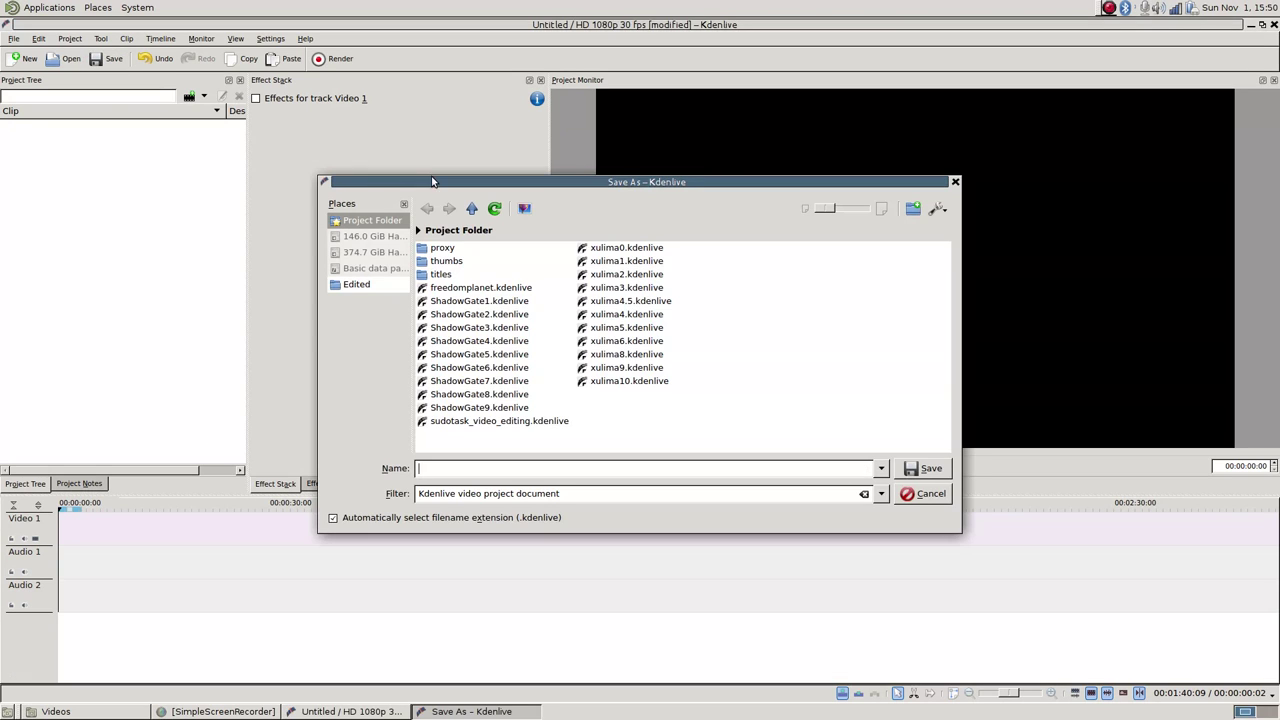
{"action": "left_click", "coordinate": [666, 386]}
{"action": "left_click", "coordinate": [470, 468]}
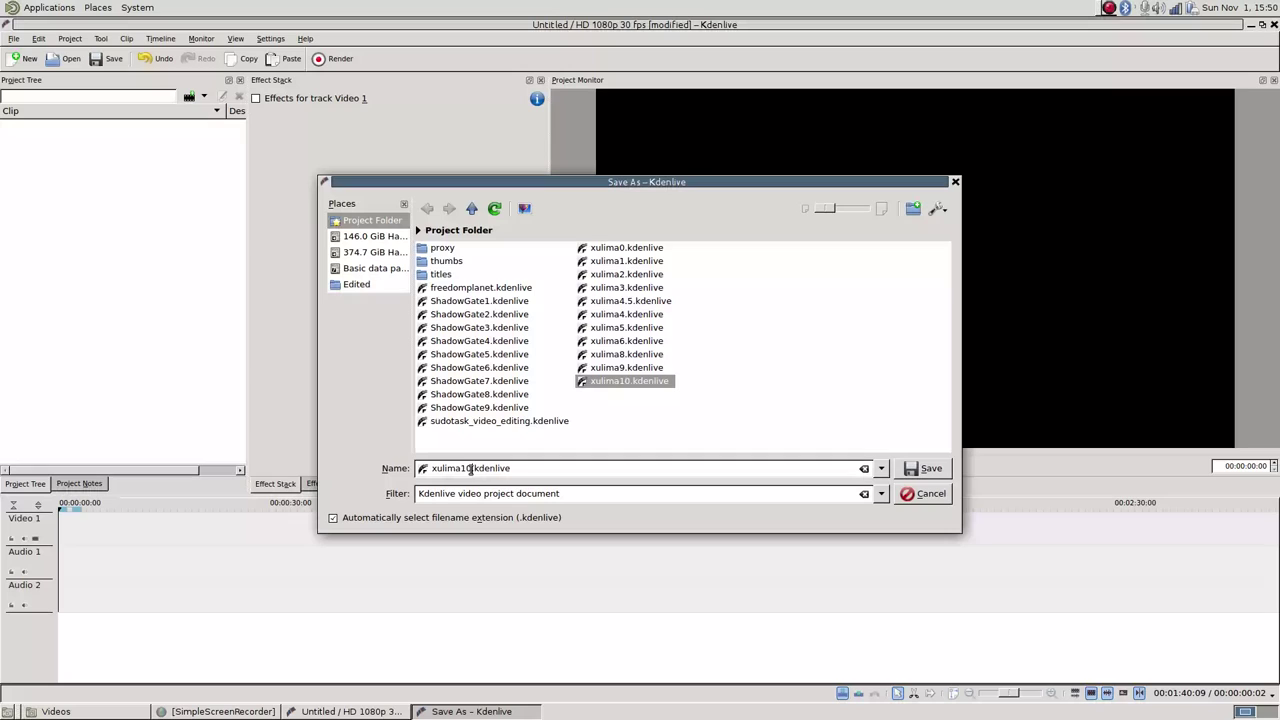
{"action": "key", "text": "BackSpace"}
{"action": "type", "text": "1"}
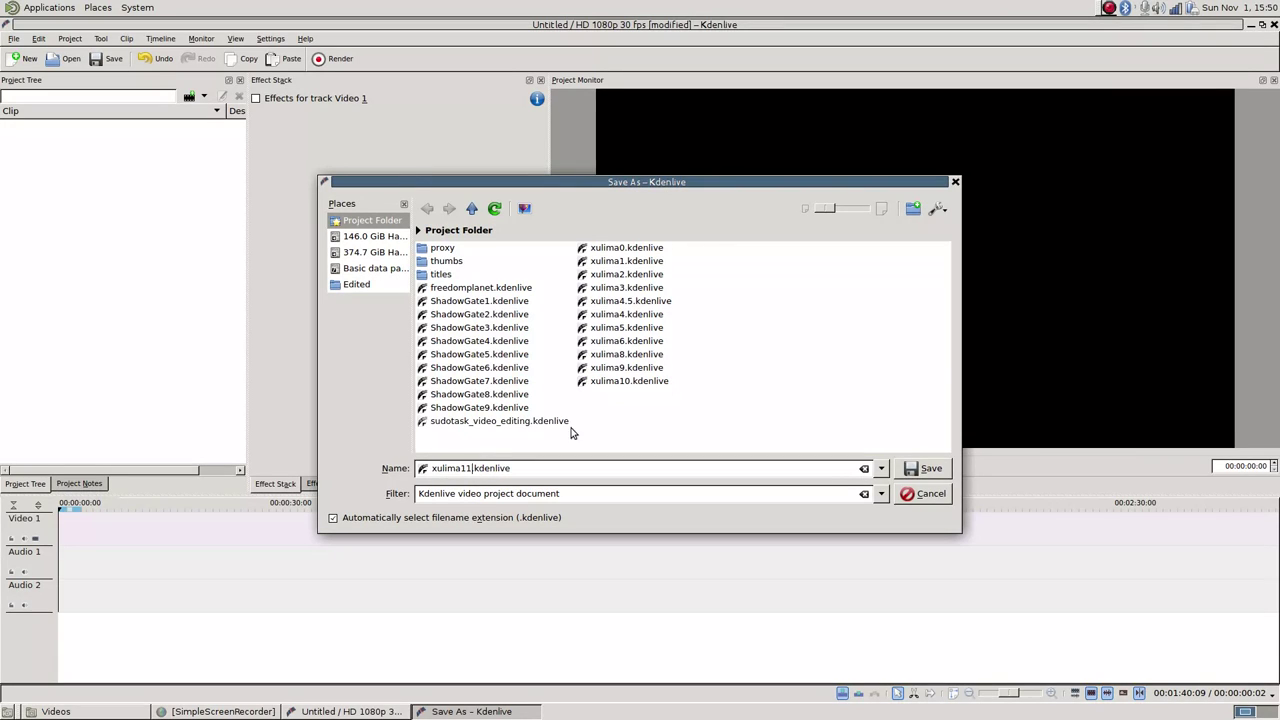
{"action": "left_click", "coordinate": [922, 468]}
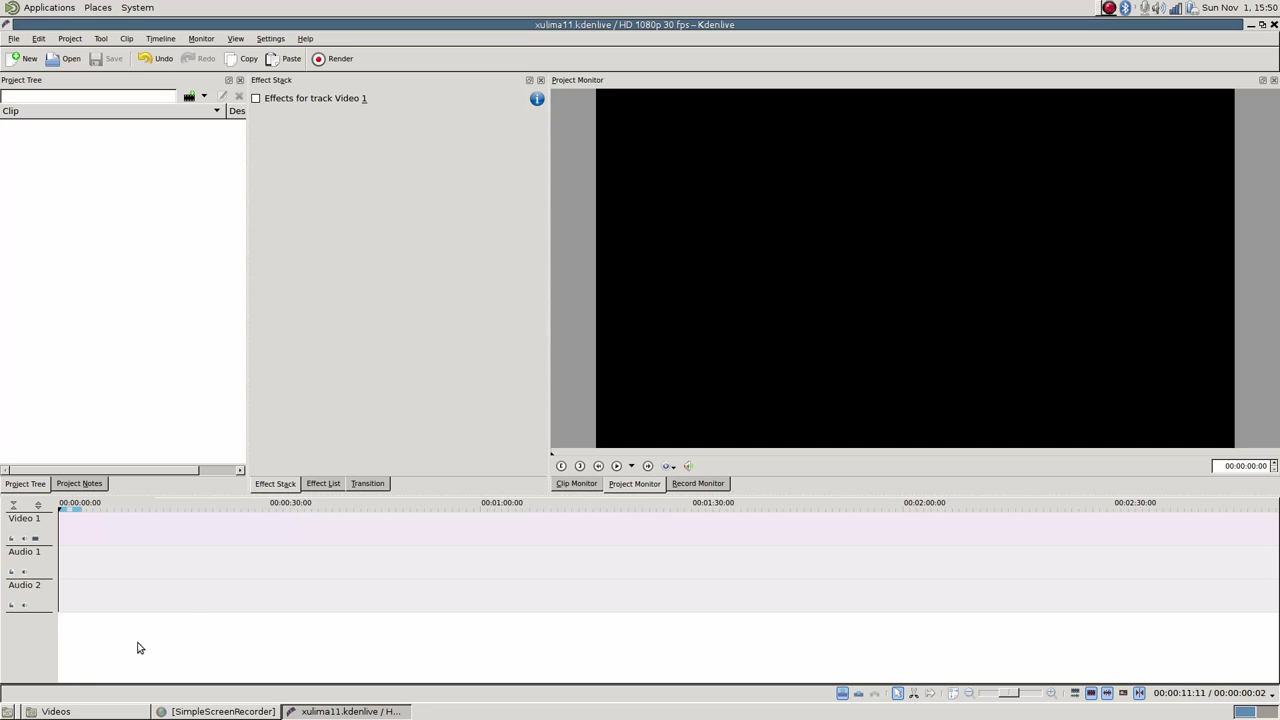
{"action": "left_click", "coordinate": [218, 711]}
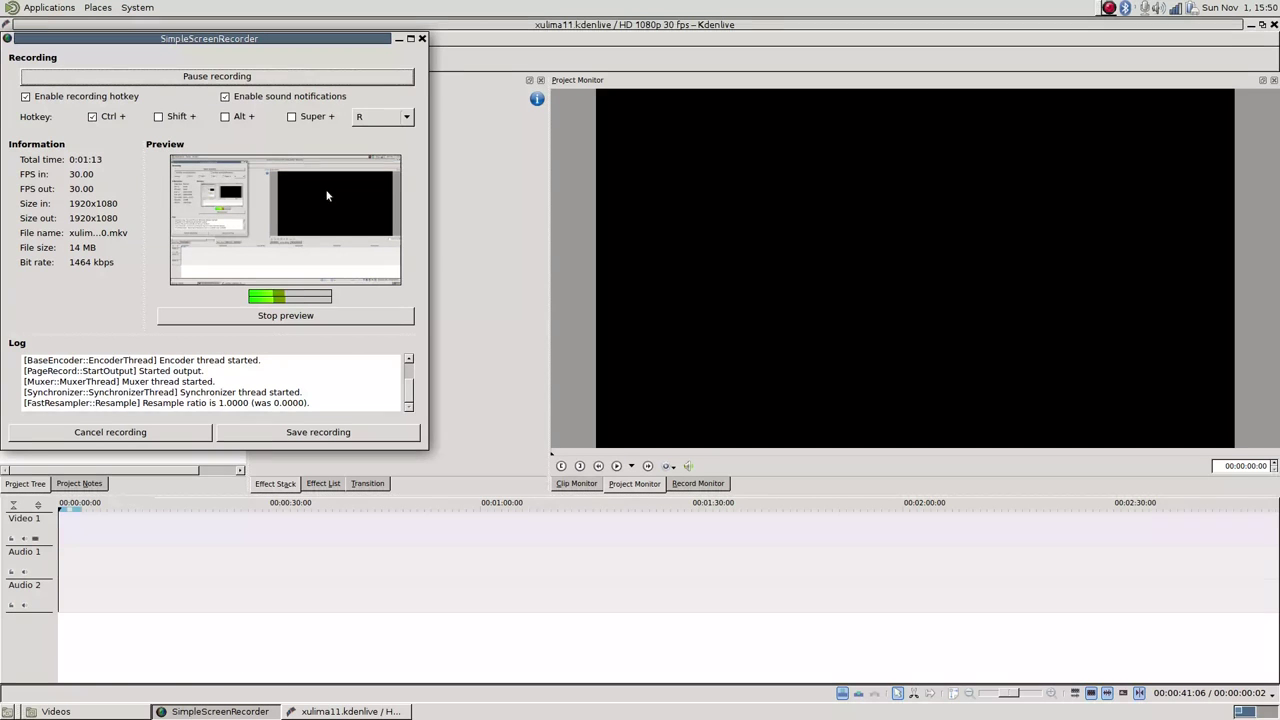
{"action": "left_click", "coordinate": [210, 676]}
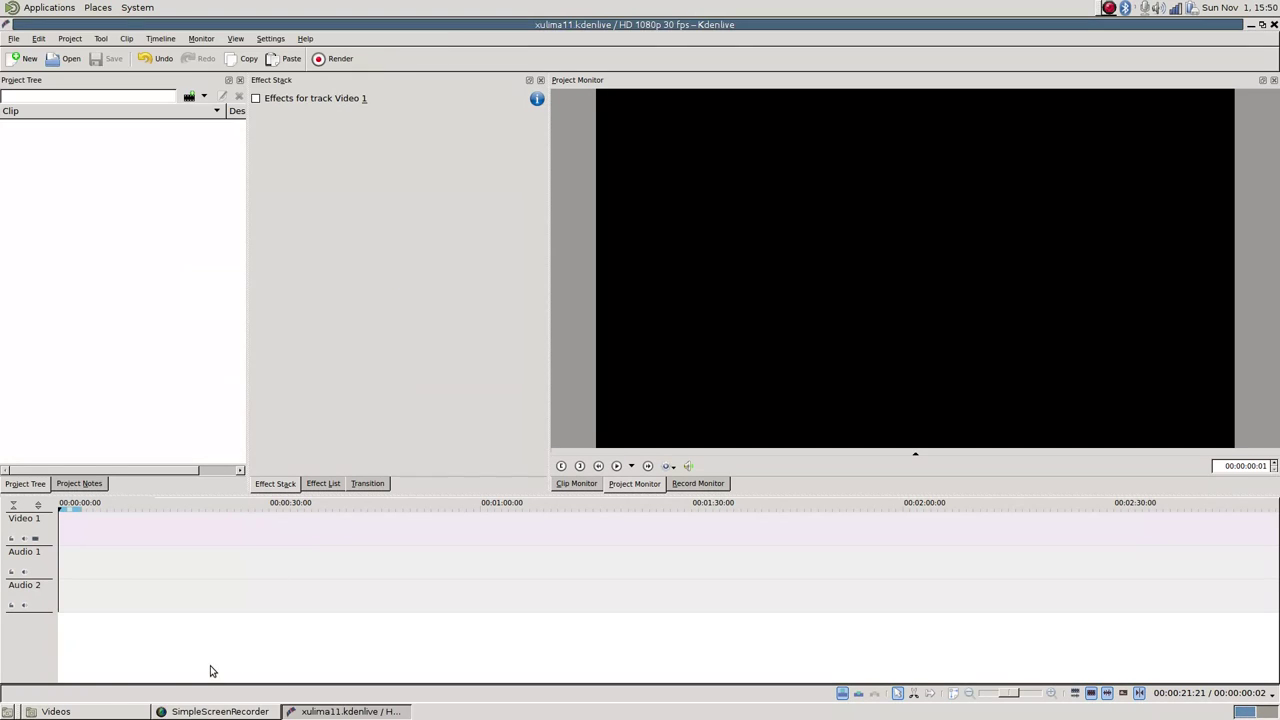
Import the xulima11_fix video from the Videos folder without changing the project profile, and remove the clip again.
{"action": "left_click", "coordinate": [68, 711]}
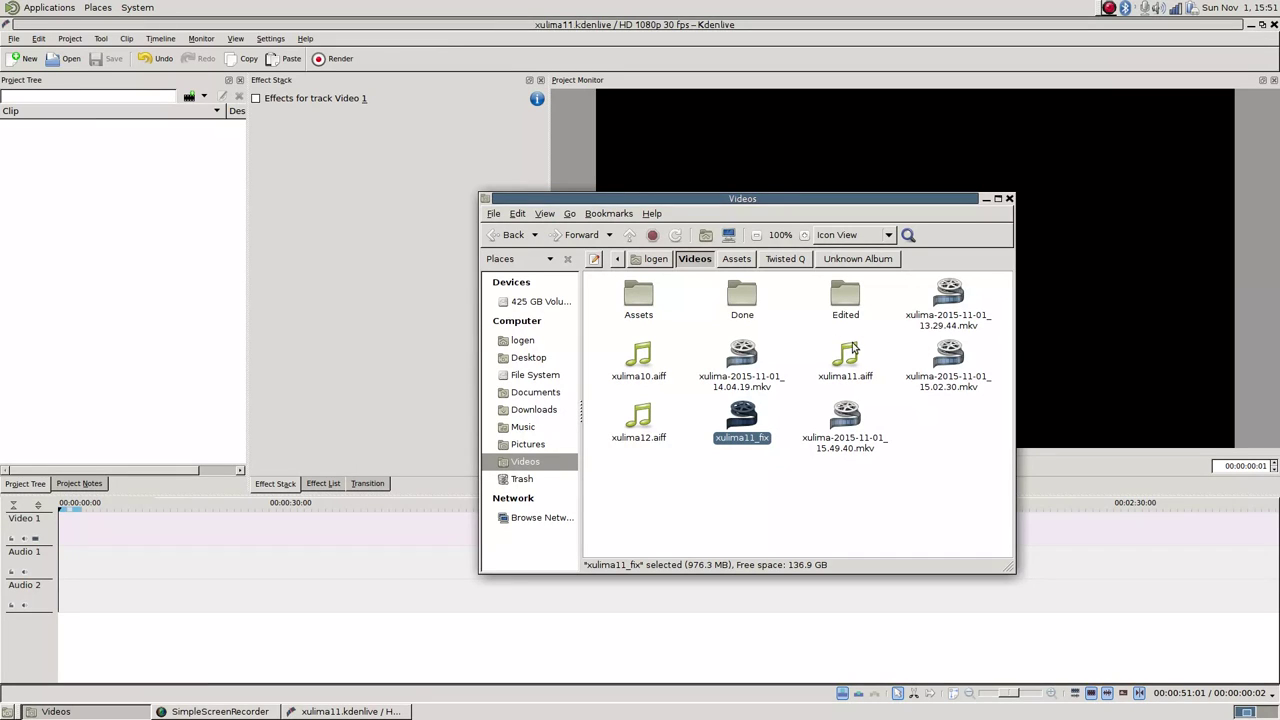
{"action": "left_click_drag", "start_coordinate": [755, 428], "coordinate": [170, 272]}
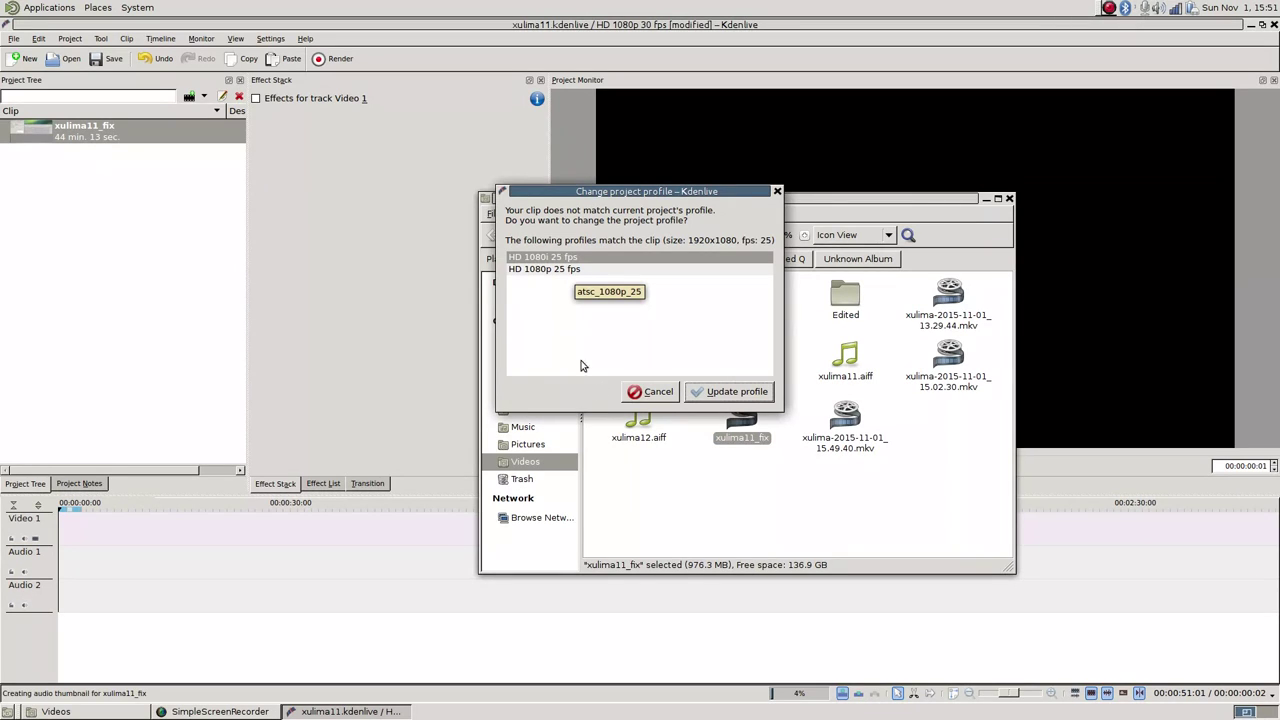
{"action": "left_click", "coordinate": [651, 391]}
{"action": "left_click", "coordinate": [95, 135]}
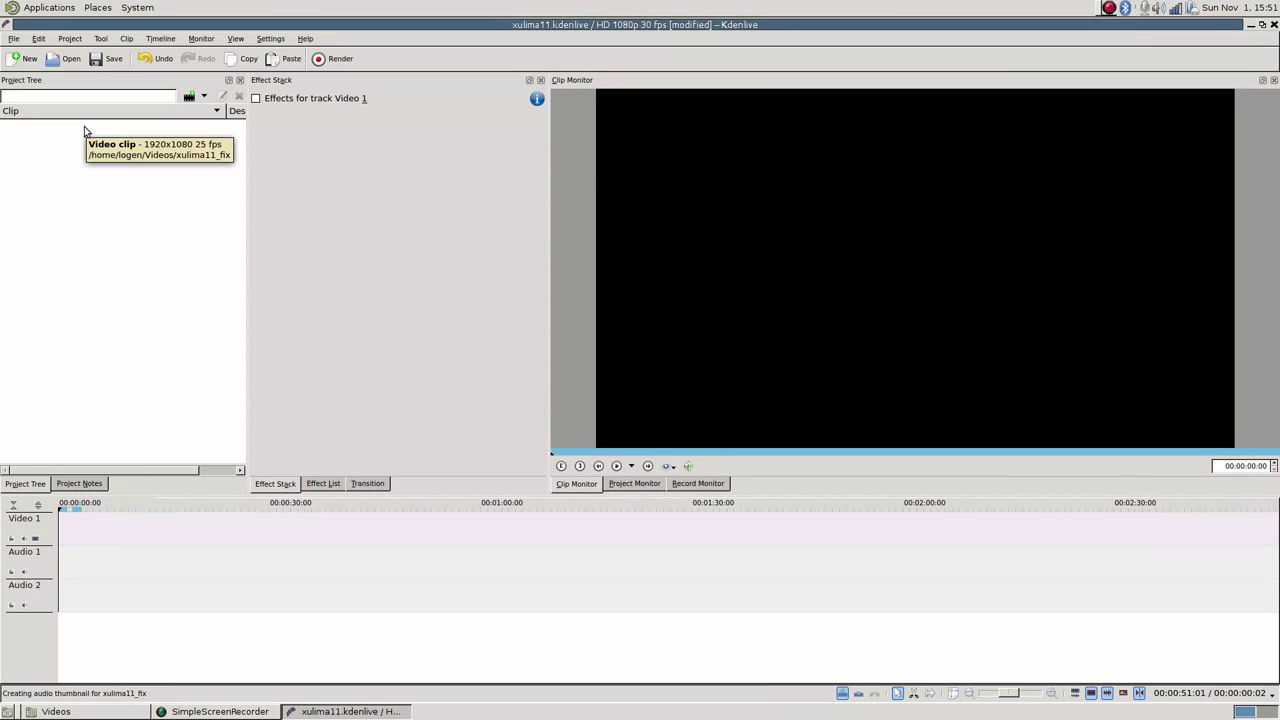
{"action": "left_click", "coordinate": [218, 711]}
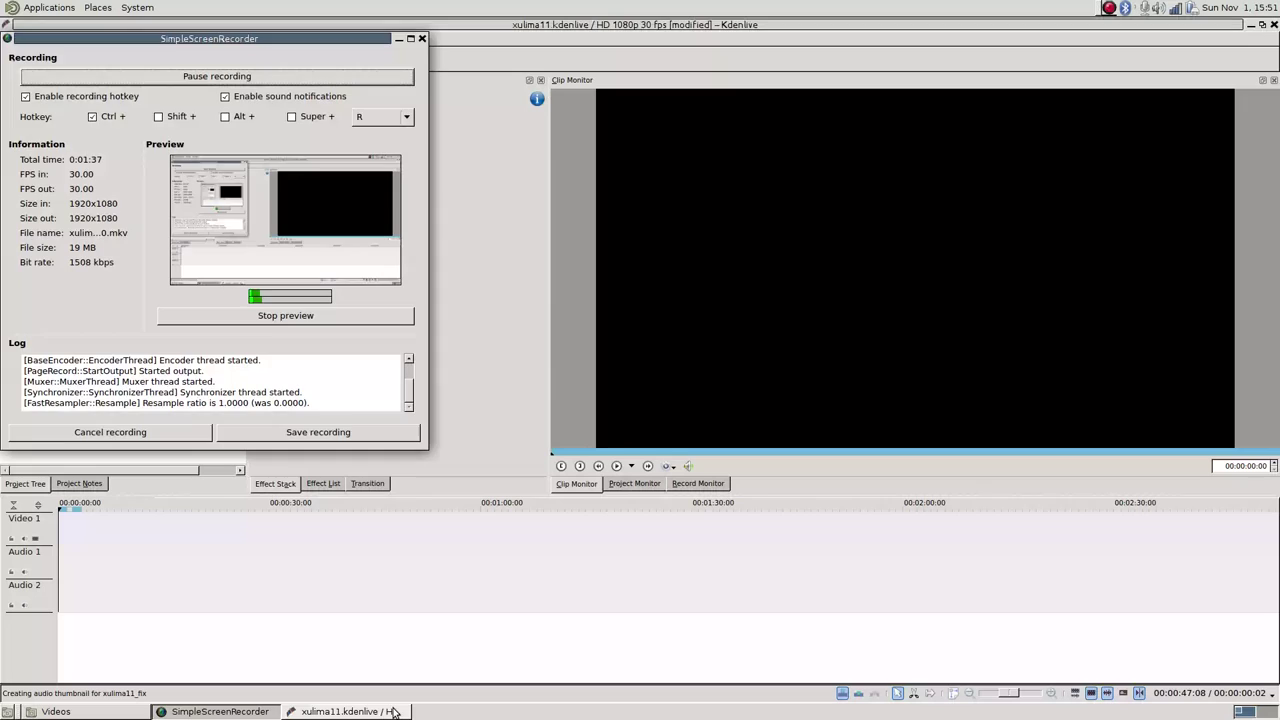
{"action": "left_click", "coordinate": [393, 711]}
{"action": "left_click", "coordinate": [55, 711]}
{"action": "left_click", "coordinate": [218, 711]}
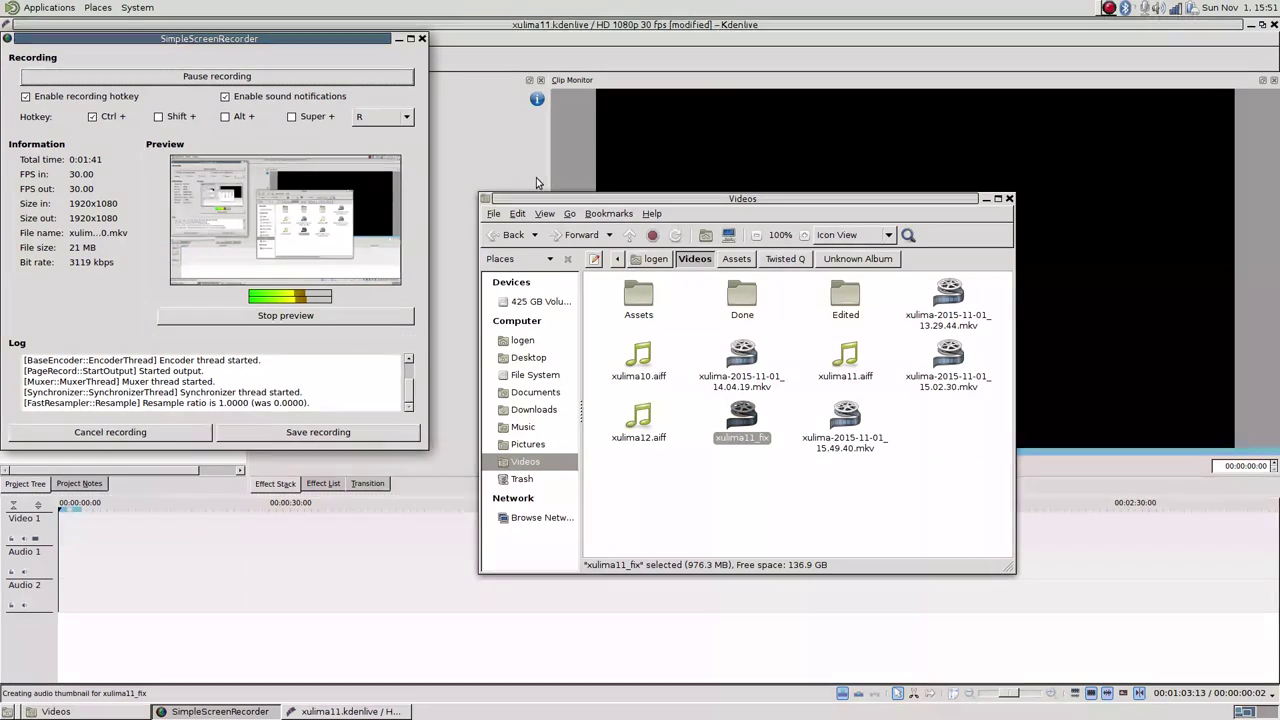
{"action": "left_click", "coordinate": [398, 39]}
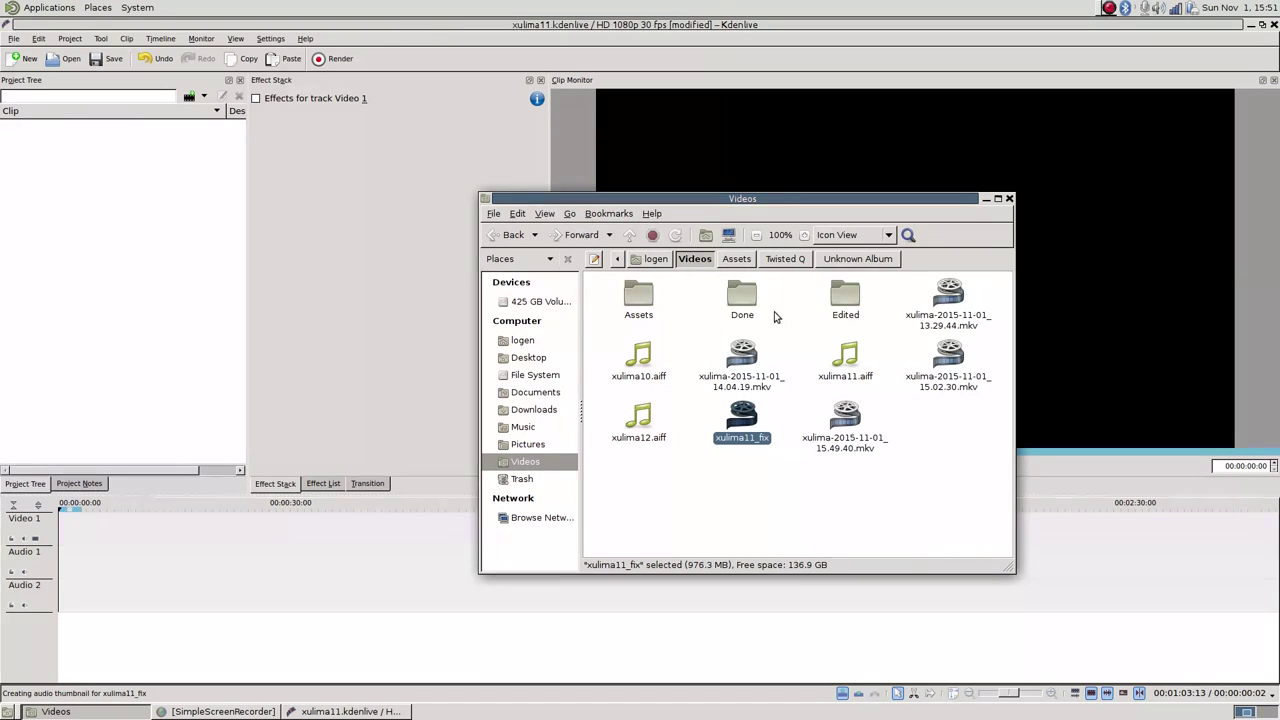
{"action": "left_click", "coordinate": [850, 432]}
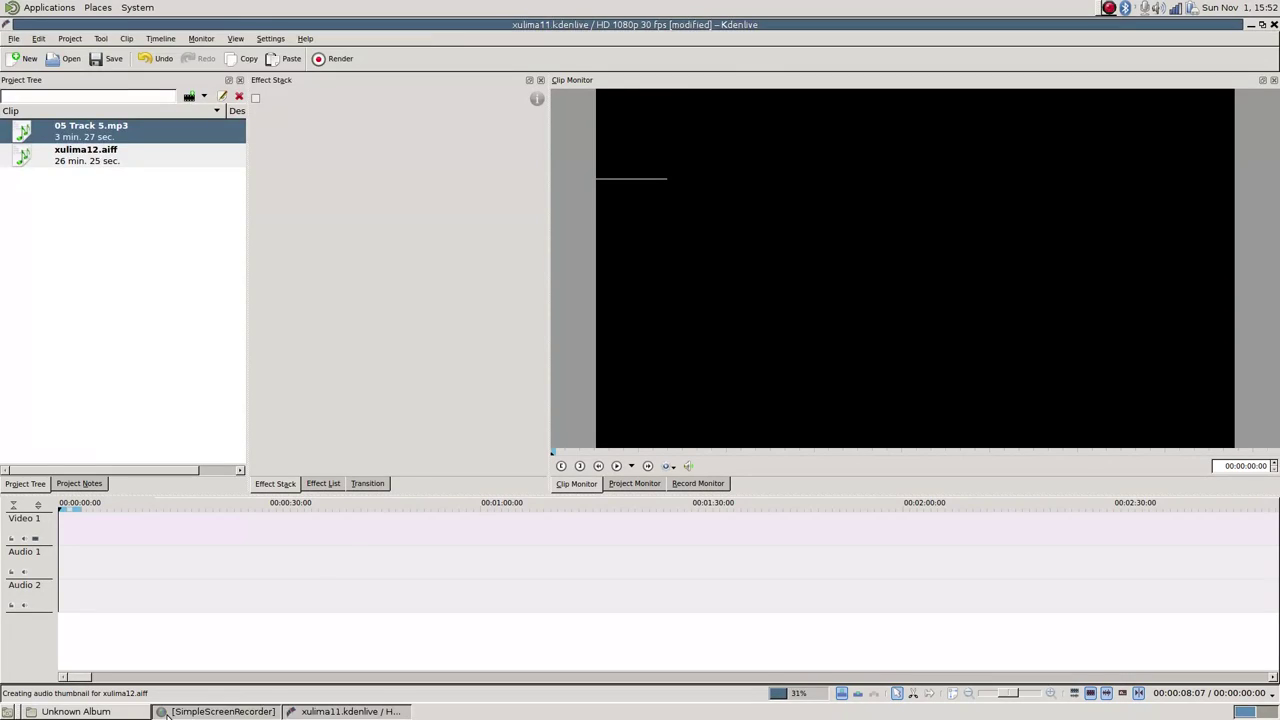
{"action": "left_click", "coordinate": [220, 711]}
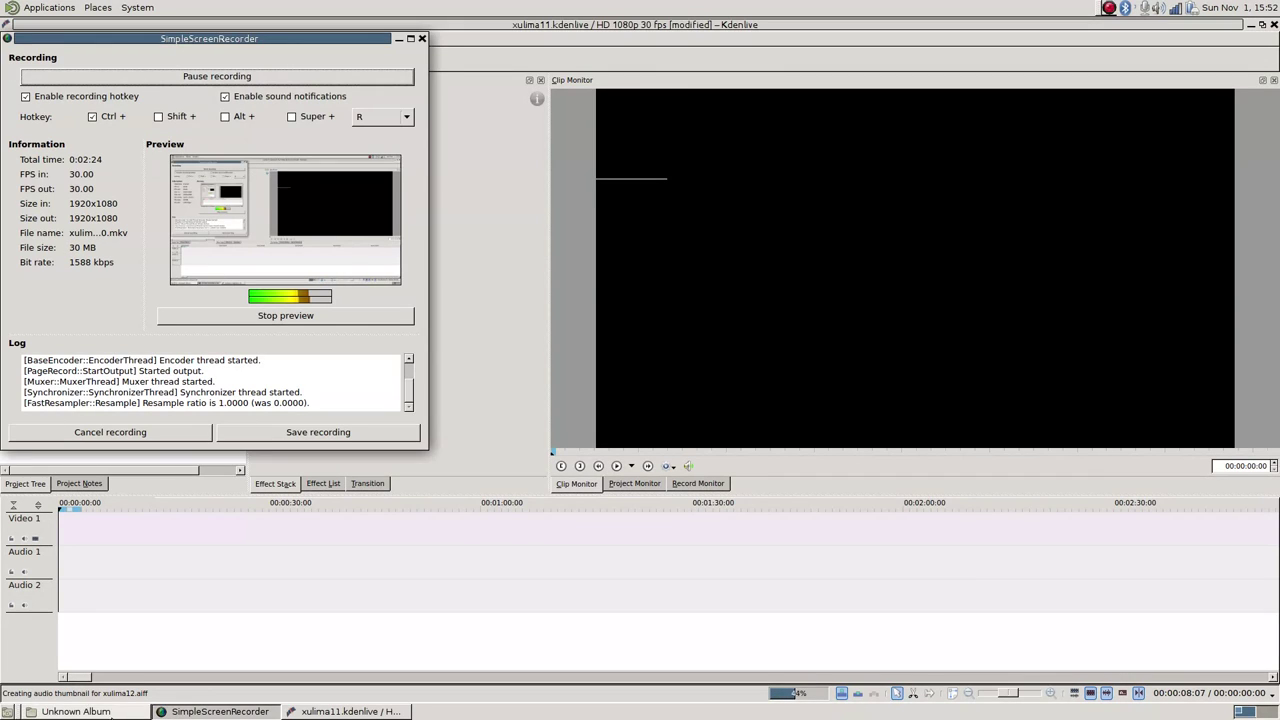
Import xulima-2015-11-01_15.02.30.mkv from the Videos folder into the project's clips.
{"action": "left_click", "coordinate": [76, 711]}
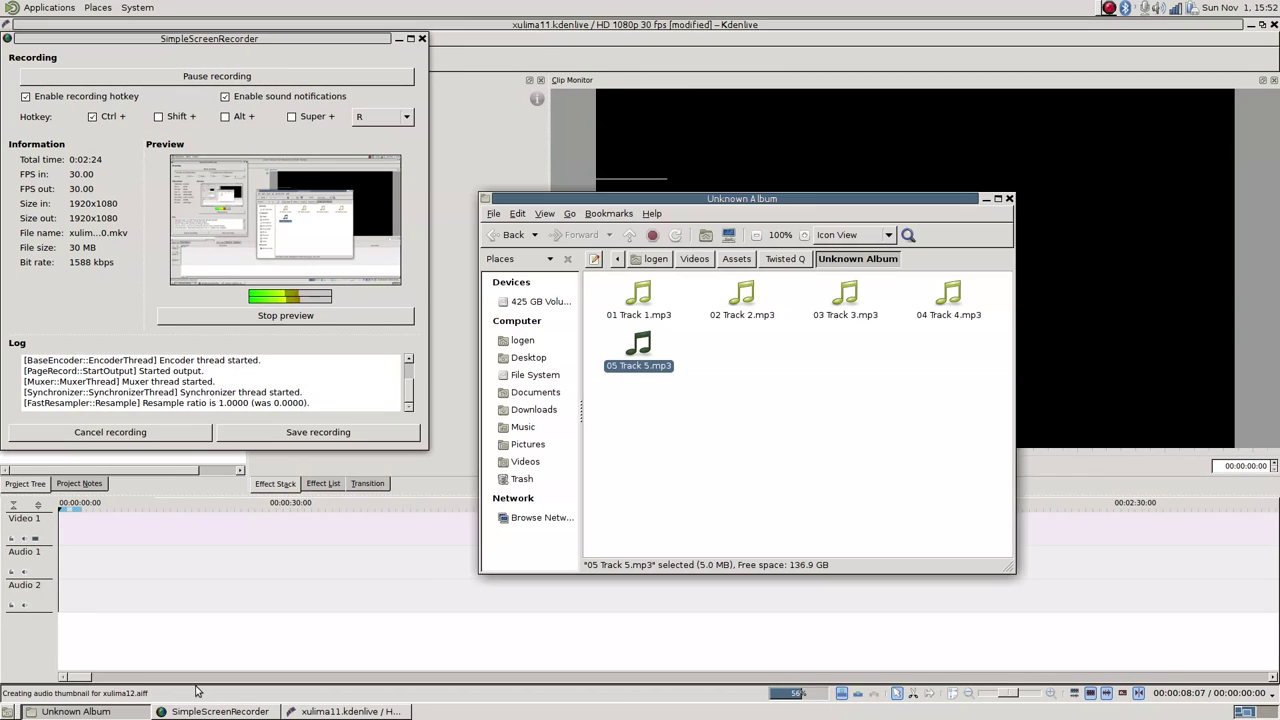
{"action": "left_click", "coordinate": [398, 39]}
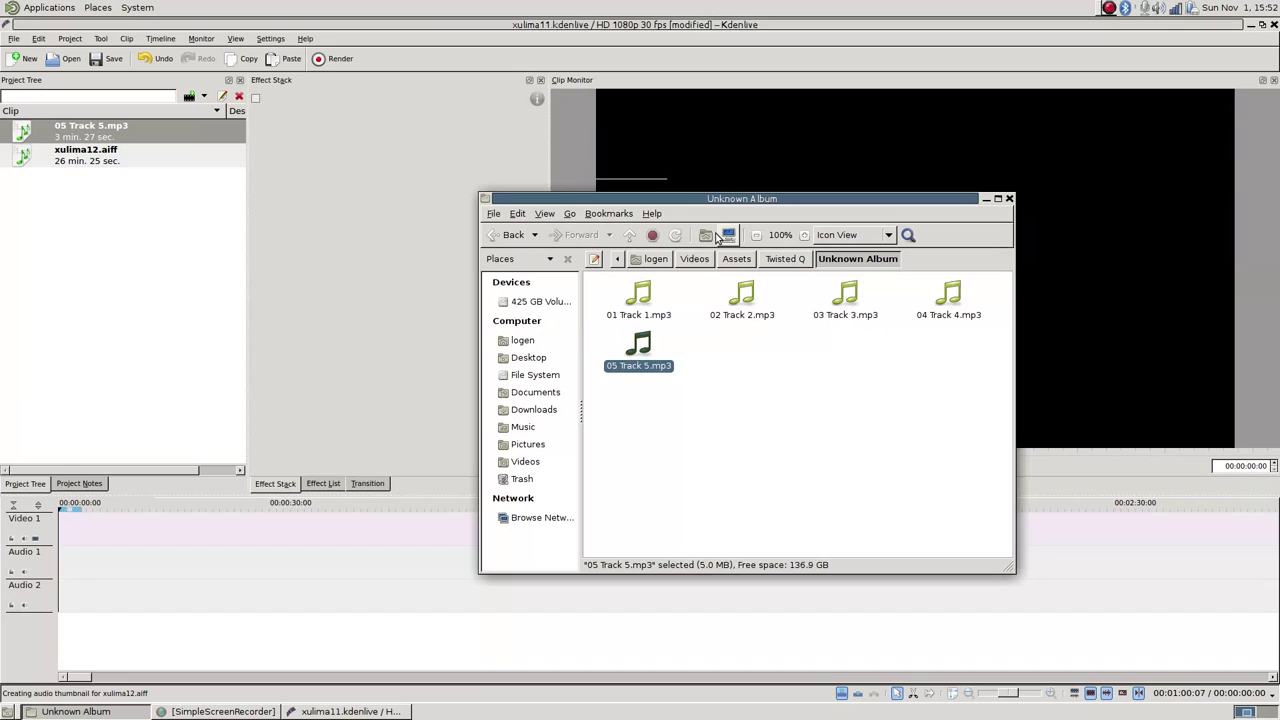
{"action": "left_click", "coordinate": [508, 235]}
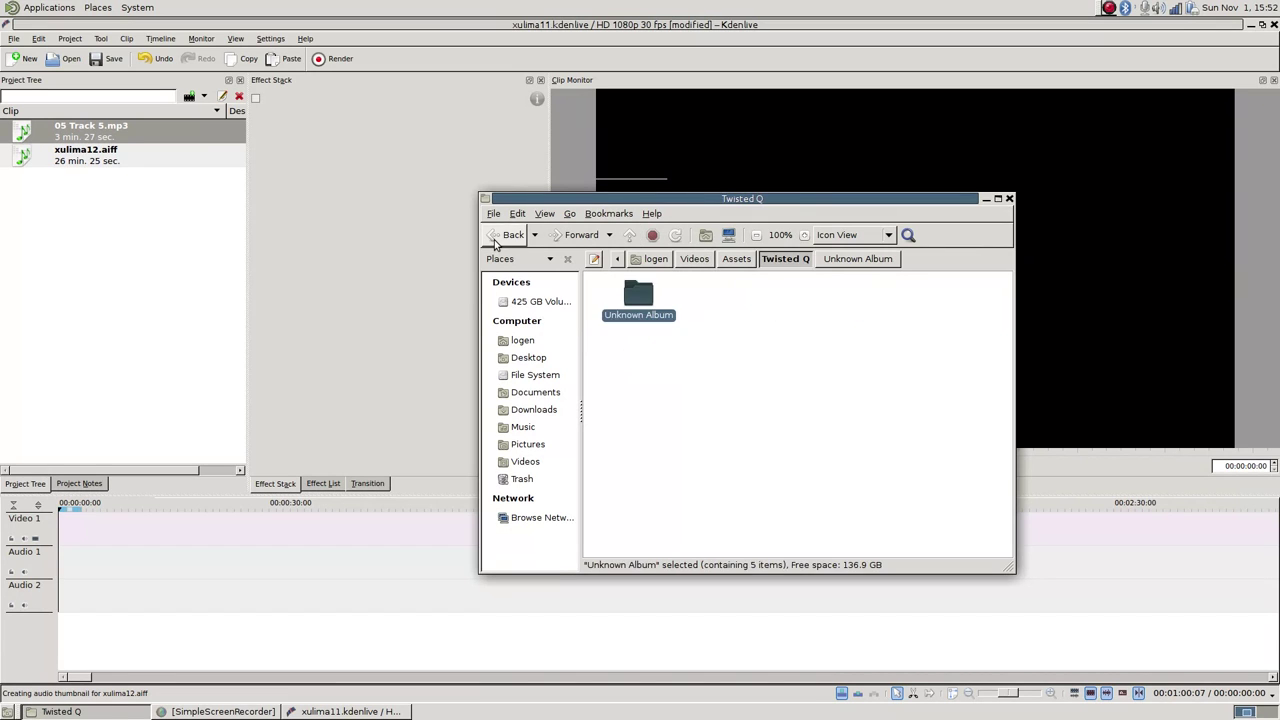
{"action": "left_click", "coordinate": [508, 235]}
{"action": "left_click", "coordinate": [508, 235]}
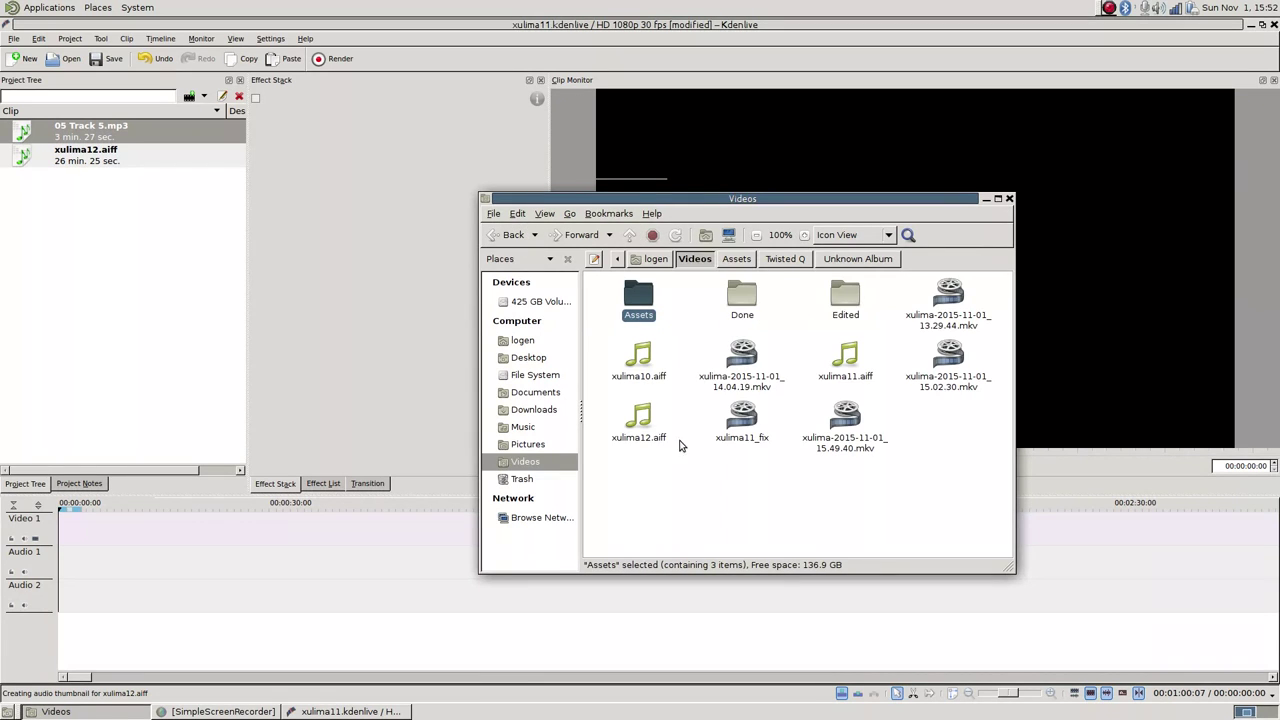
{"action": "left_click_drag", "start_coordinate": [935, 377], "coordinate": [210, 290]}
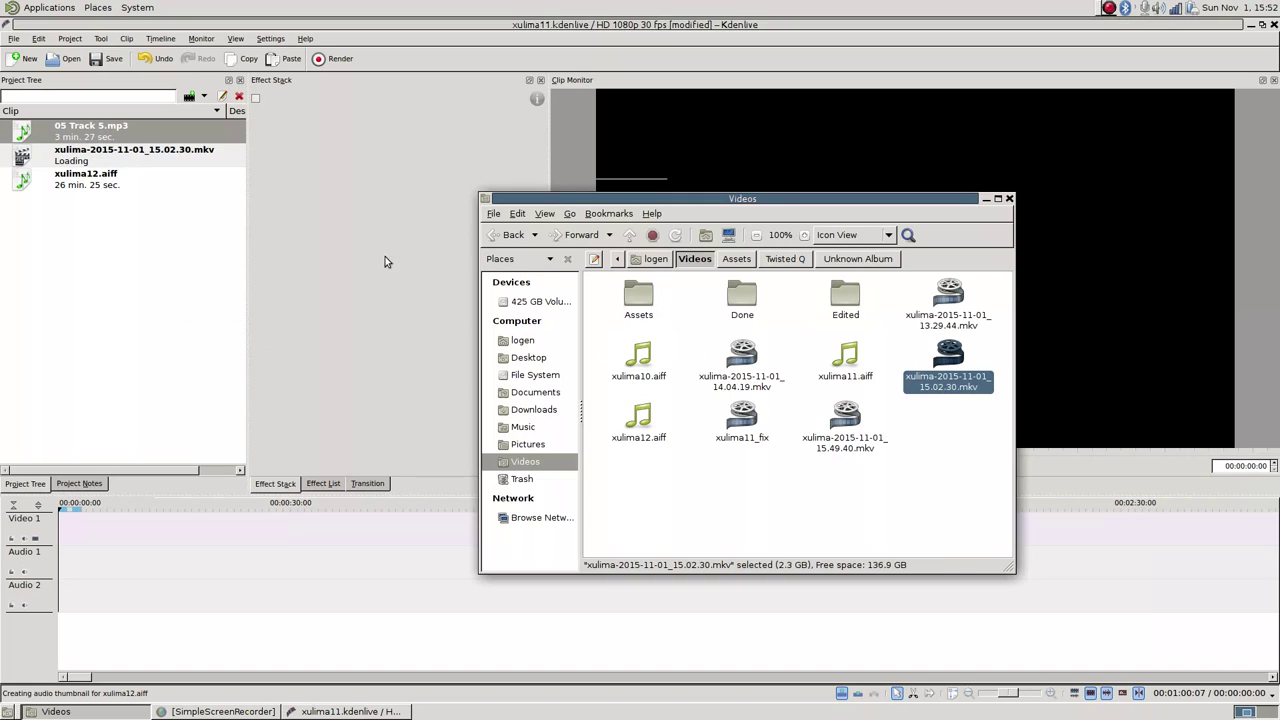
{"action": "left_click", "coordinate": [386, 263]}
Place the .mkv clip on Video 1 starting at about 42 seconds and xulima12.aiff on Audio 1 starting at about 6 seconds.
{"action": "left_click", "coordinate": [59, 147]}
{"action": "left_click_drag", "start_coordinate": [59, 147], "coordinate": [143, 530]}
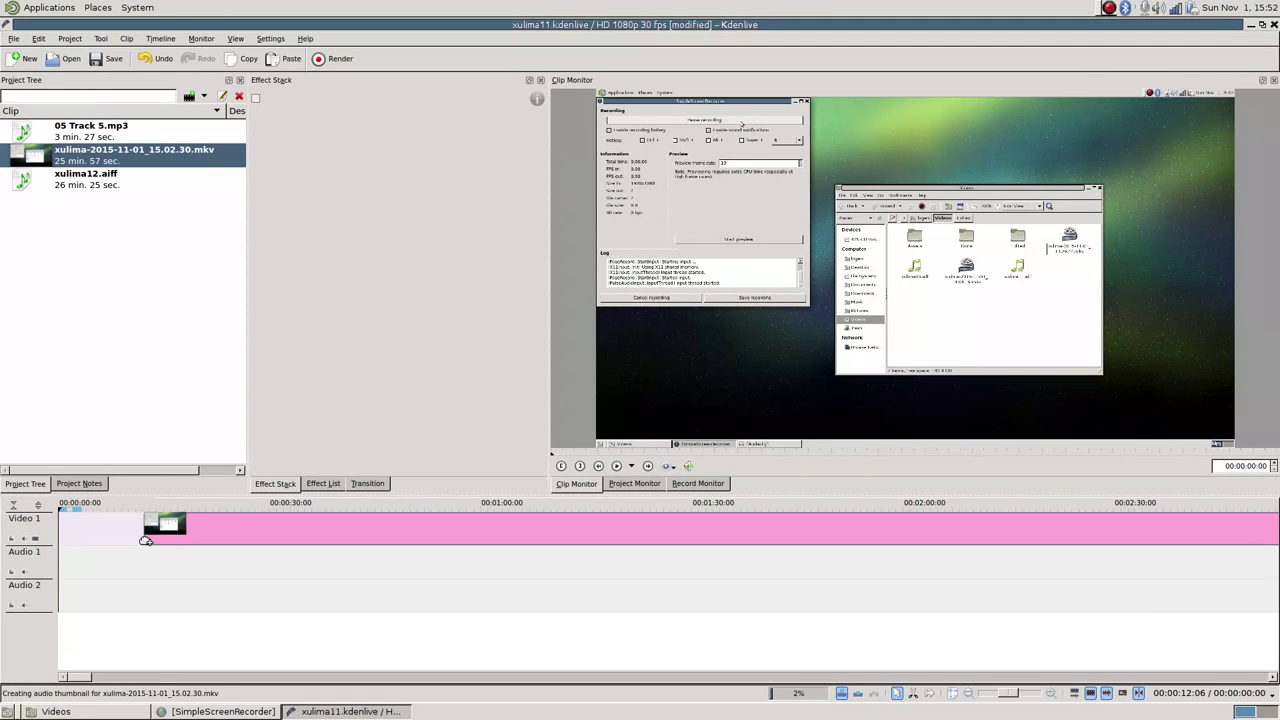
{"action": "left_click_drag", "start_coordinate": [63, 177], "coordinate": [115, 545]}
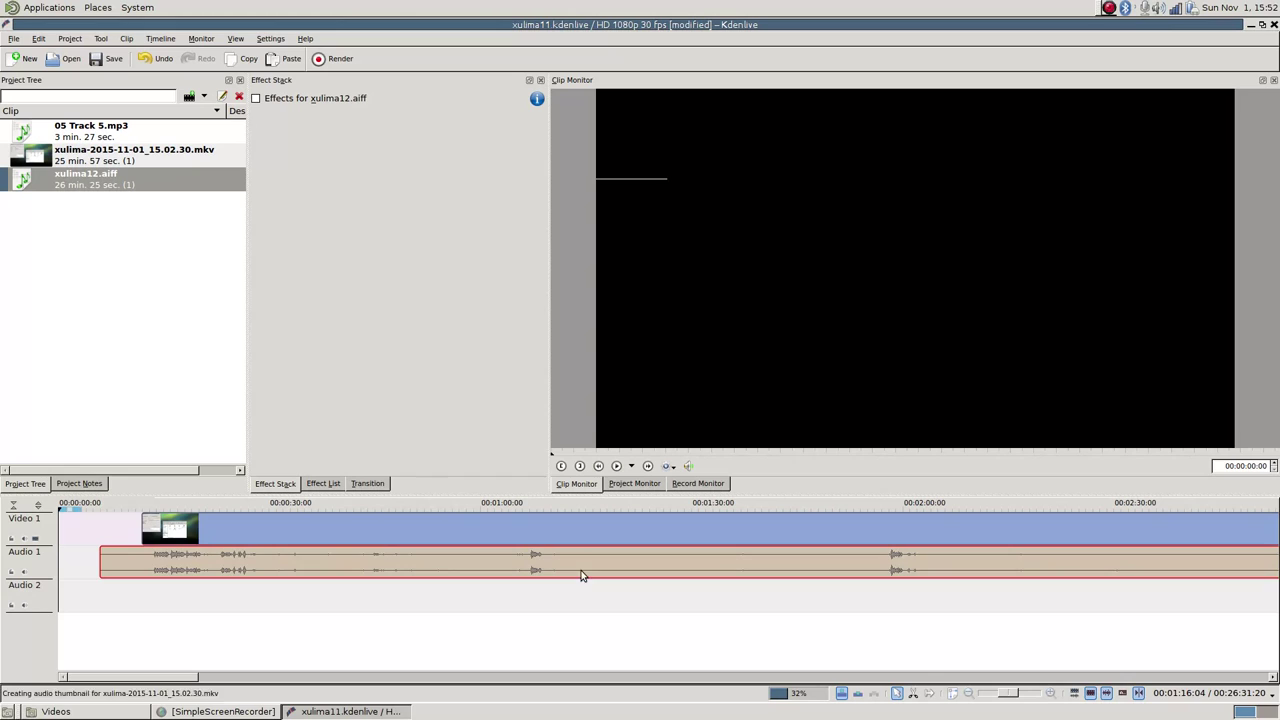
{"action": "left_click_drag", "start_coordinate": [187, 522], "coordinate": [402, 516]}
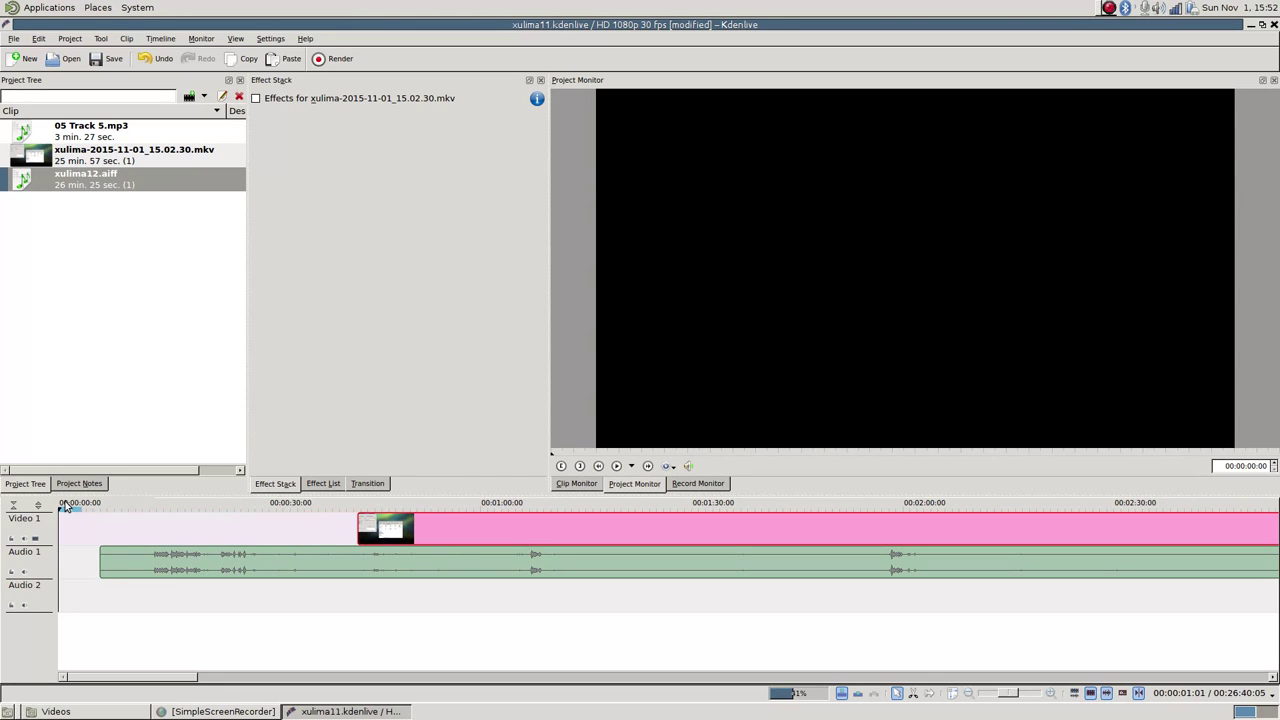
Move the .mkv clip on Video 1 earlier so it starts at 00:00:26:24, at the end of the opening speech in the audio.
{"action": "left_click", "coordinate": [86, 513]}
{"action": "left_click", "coordinate": [156, 510]}
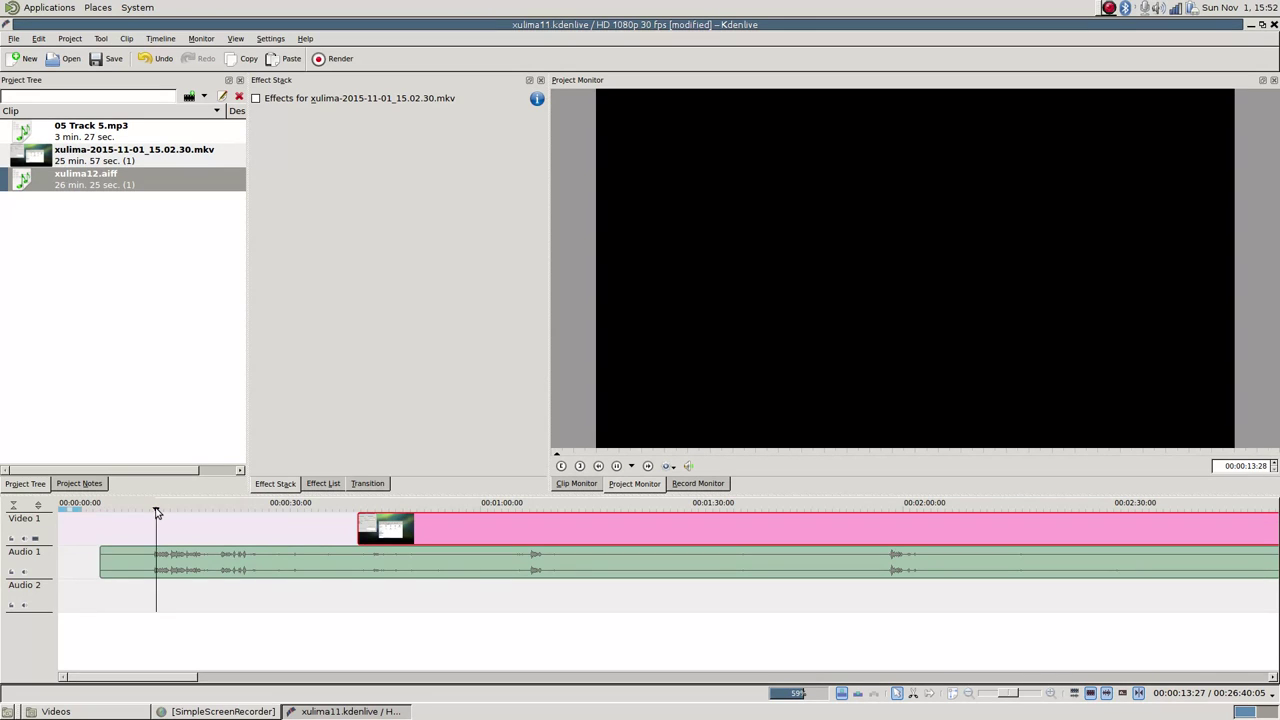
{"action": "left_click", "coordinate": [217, 512]}
{"action": "scroll", "coordinate": [260, 595], "scroll_direction": "up", "scroll_amount": 2}
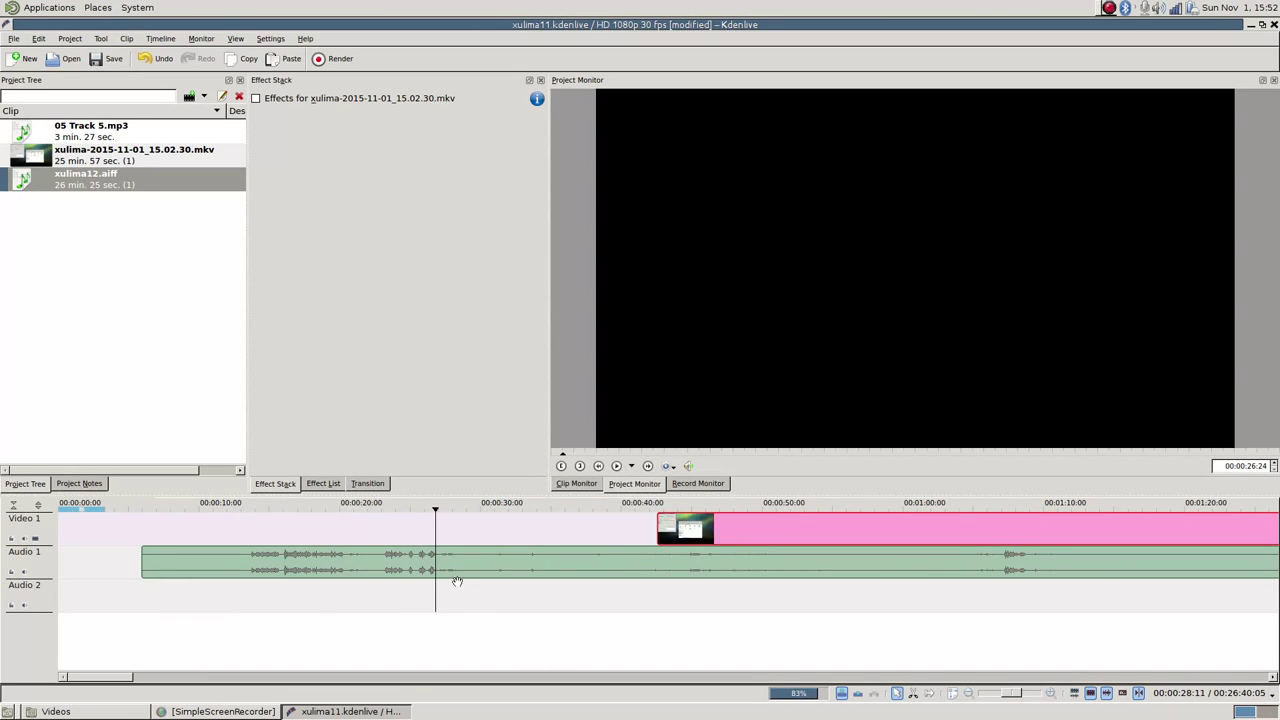
{"action": "scroll", "coordinate": [567, 572], "scroll_direction": "up", "scroll_amount": 3}
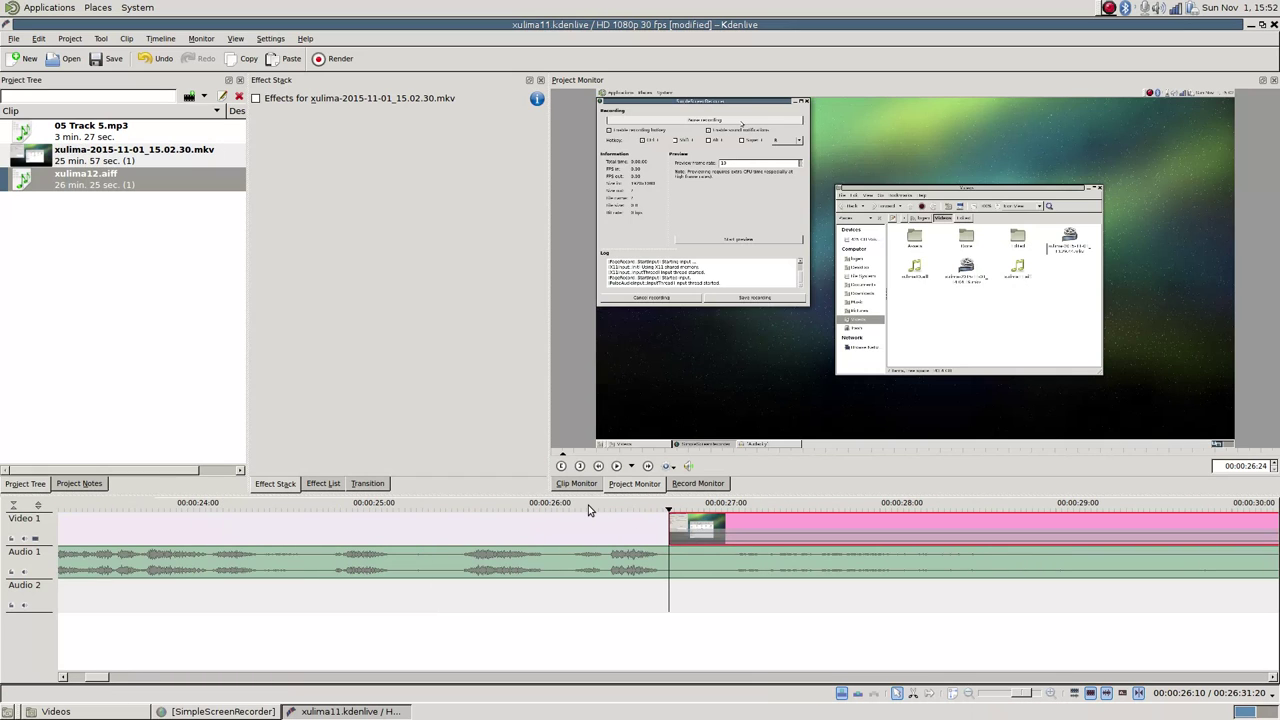
Play around the start of the .mkv clip, and shift the clip earlier to start at about 00:00:26:13.
{"action": "left_click", "coordinate": [596, 505]}
{"action": "key", "text": "space"}
{"action": "key", "text": "space"}
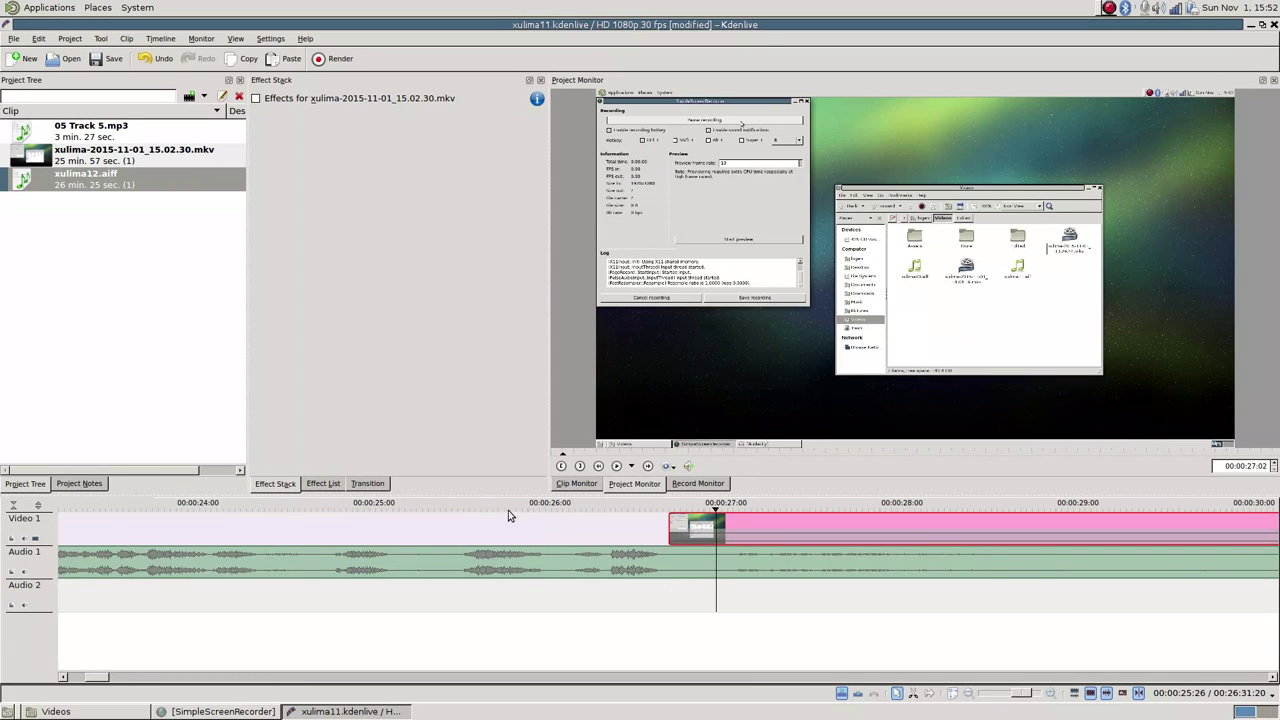
{"action": "left_click", "coordinate": [508, 510]}
{"action": "key", "text": "space"}
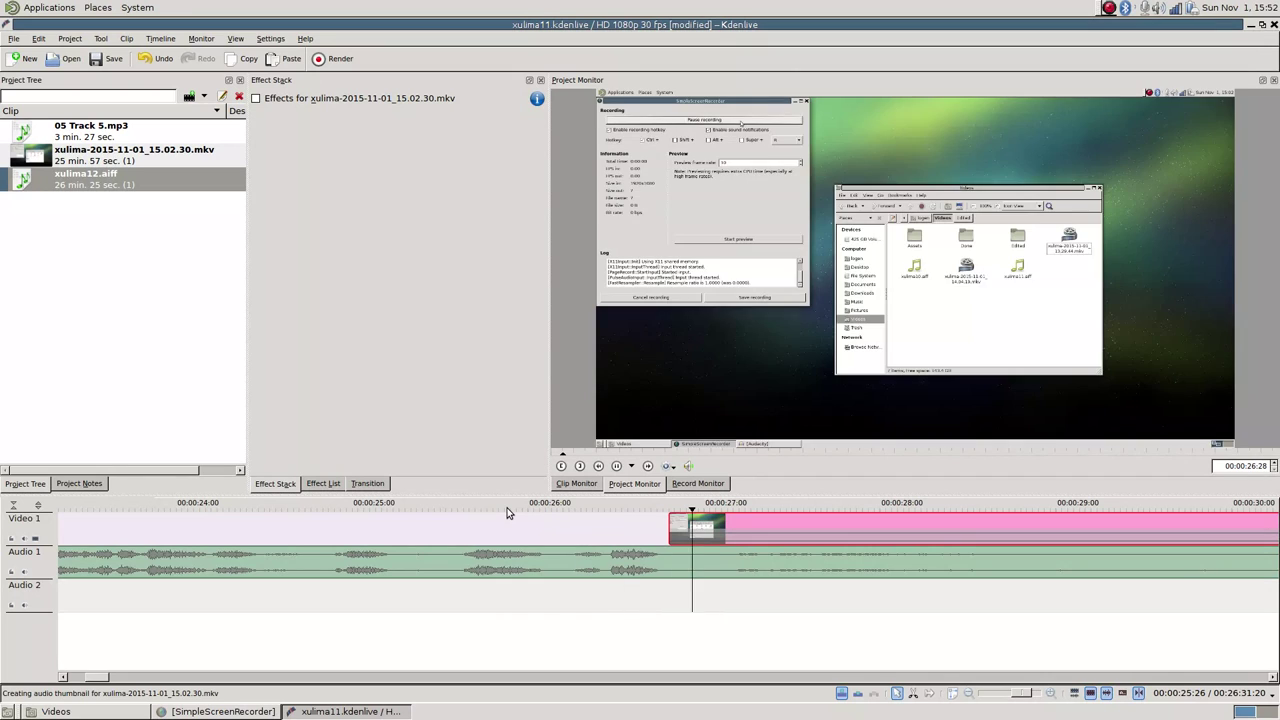
{"action": "left_click_drag", "start_coordinate": [721, 527], "coordinate": [656, 527]}
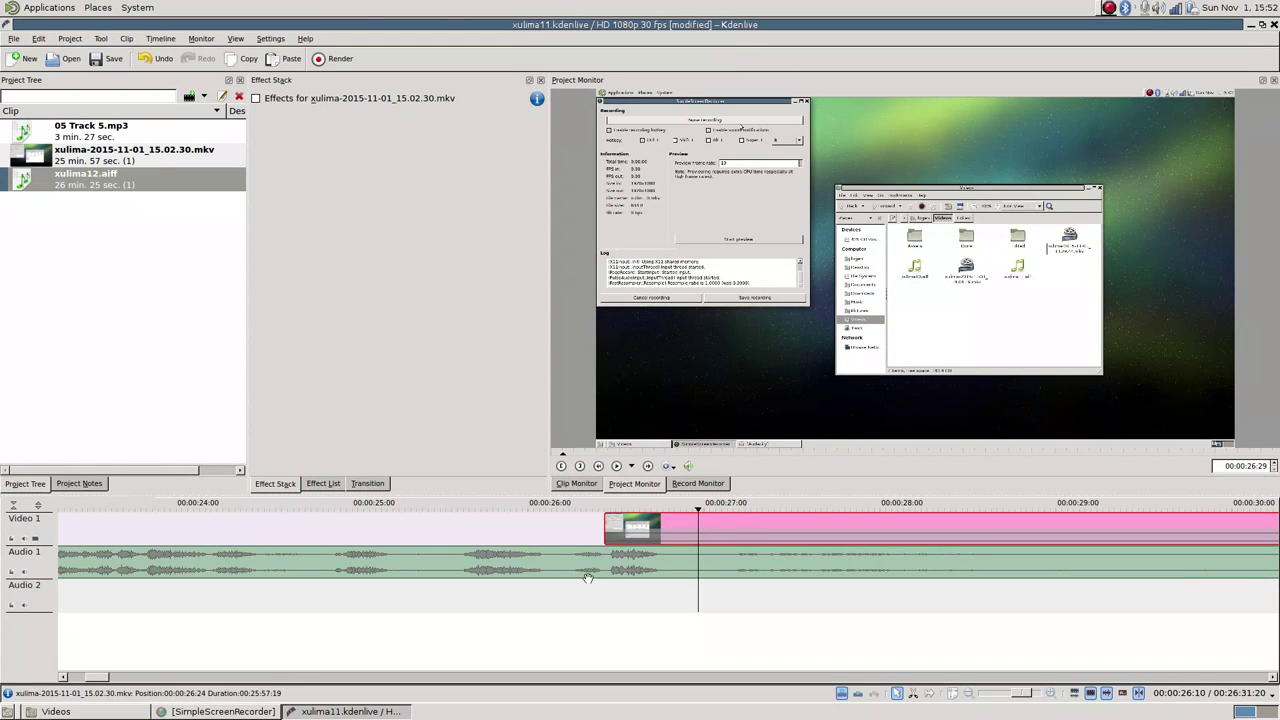
Fine-tune the .mkv clip against the audio waveform so it starts at 00:00:26:15.
{"action": "scroll", "coordinate": [588, 578], "scroll_direction": "up", "scroll_amount": 3}
{"action": "scroll", "coordinate": [444, 573], "scroll_direction": "down", "scroll_amount": 1}
{"action": "scroll", "coordinate": [450, 569], "scroll_direction": "down", "scroll_amount": 2}
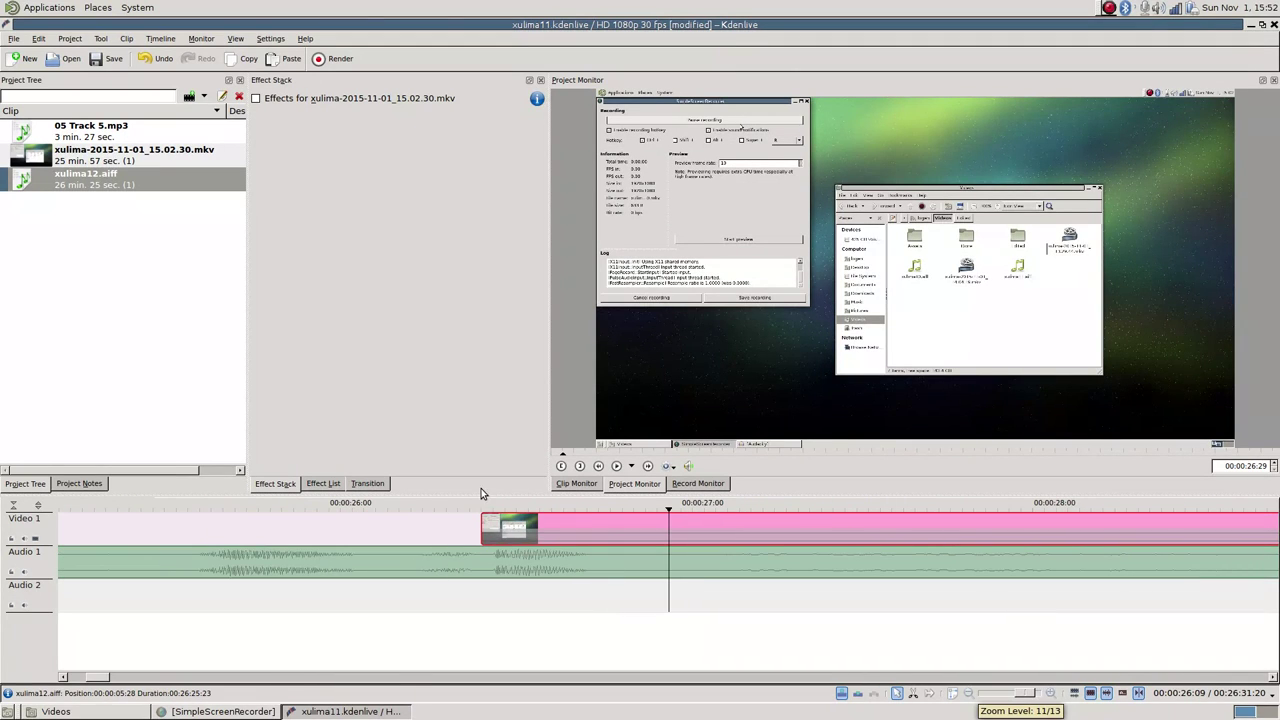
{"action": "scroll", "coordinate": [469, 558], "scroll_direction": "up", "scroll_amount": 2}
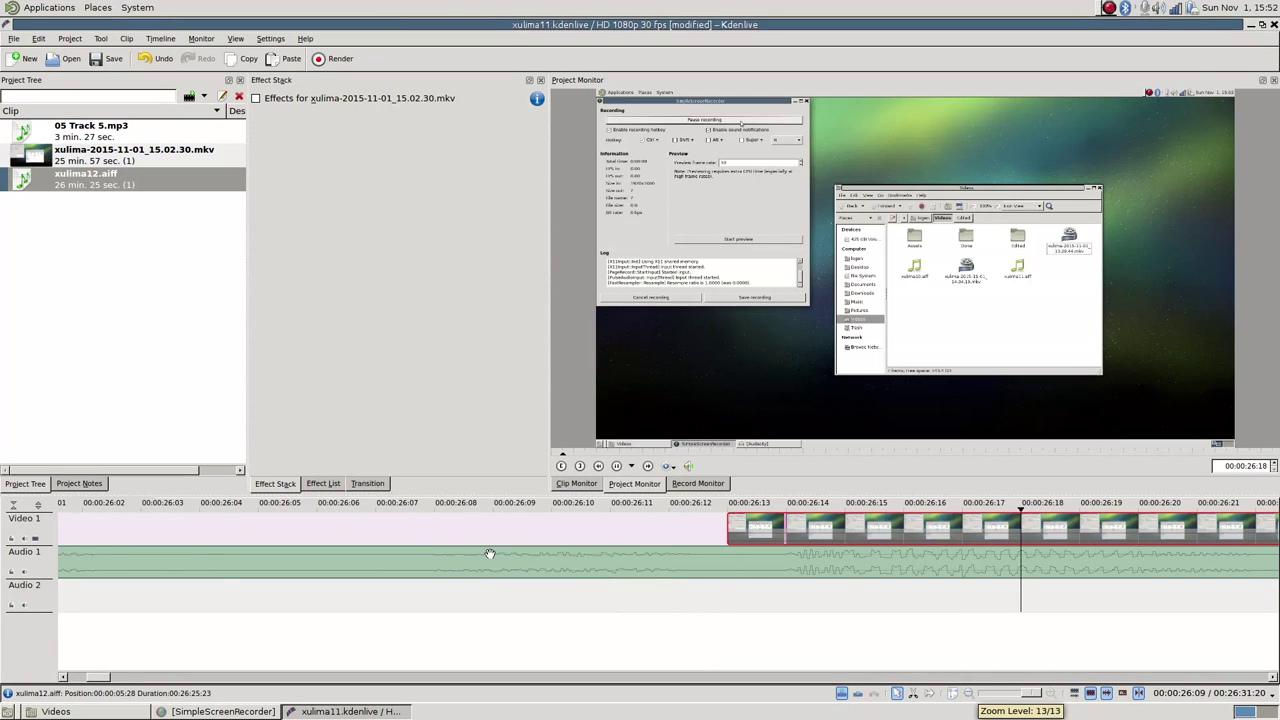
{"action": "key", "text": "space"}
{"action": "left_click_drag", "start_coordinate": [327, 535], "coordinate": [491, 531]}
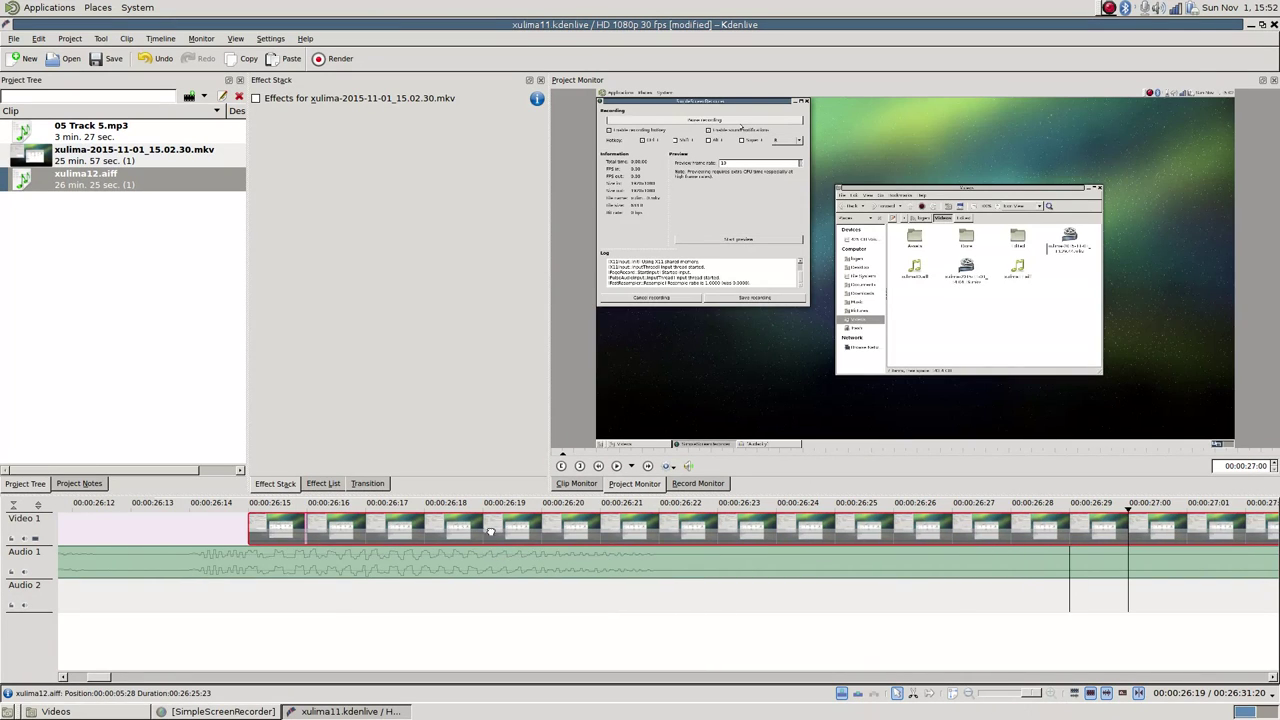
Cut xulima12.aiff at the video clip's start, delete the part before it, and play back the aligned start.
{"action": "key", "text": "x"}
{"action": "left_click", "coordinate": [250, 566]}
{"action": "key", "text": "s"}
{"action": "left_click_drag", "start_coordinate": [229, 566], "coordinate": [215, 570]}
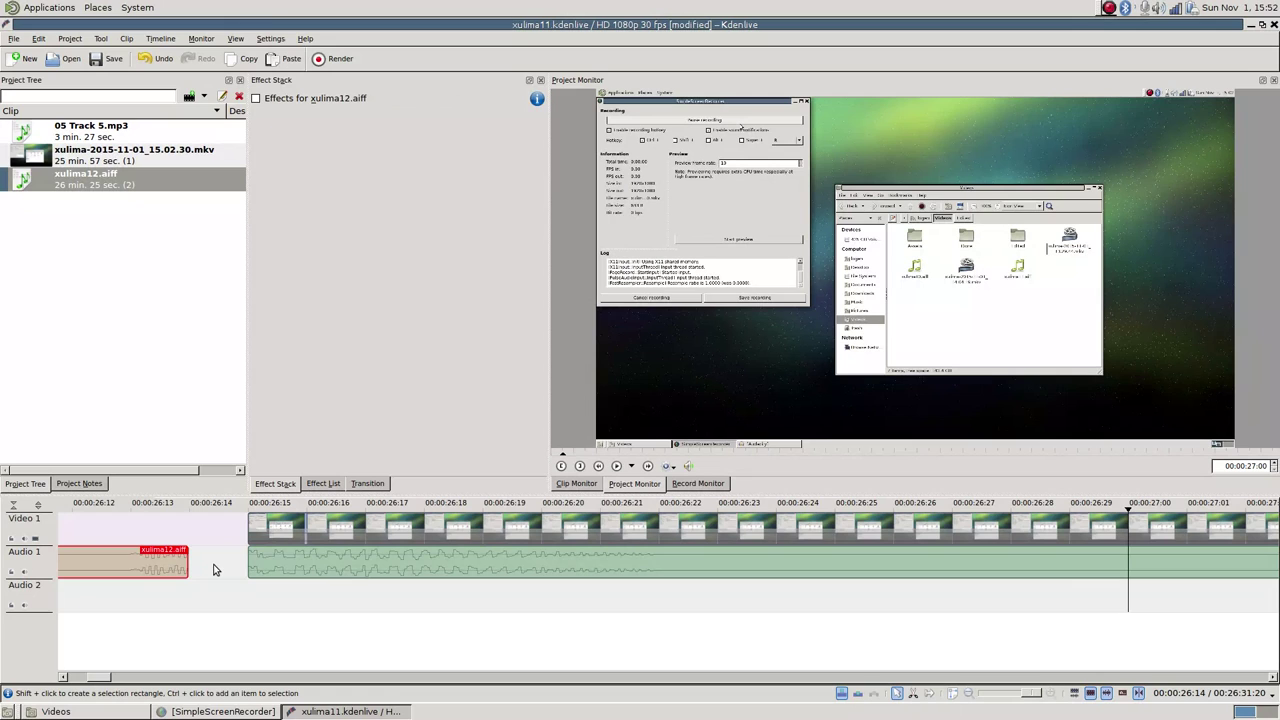
{"action": "key", "text": "Delete"}
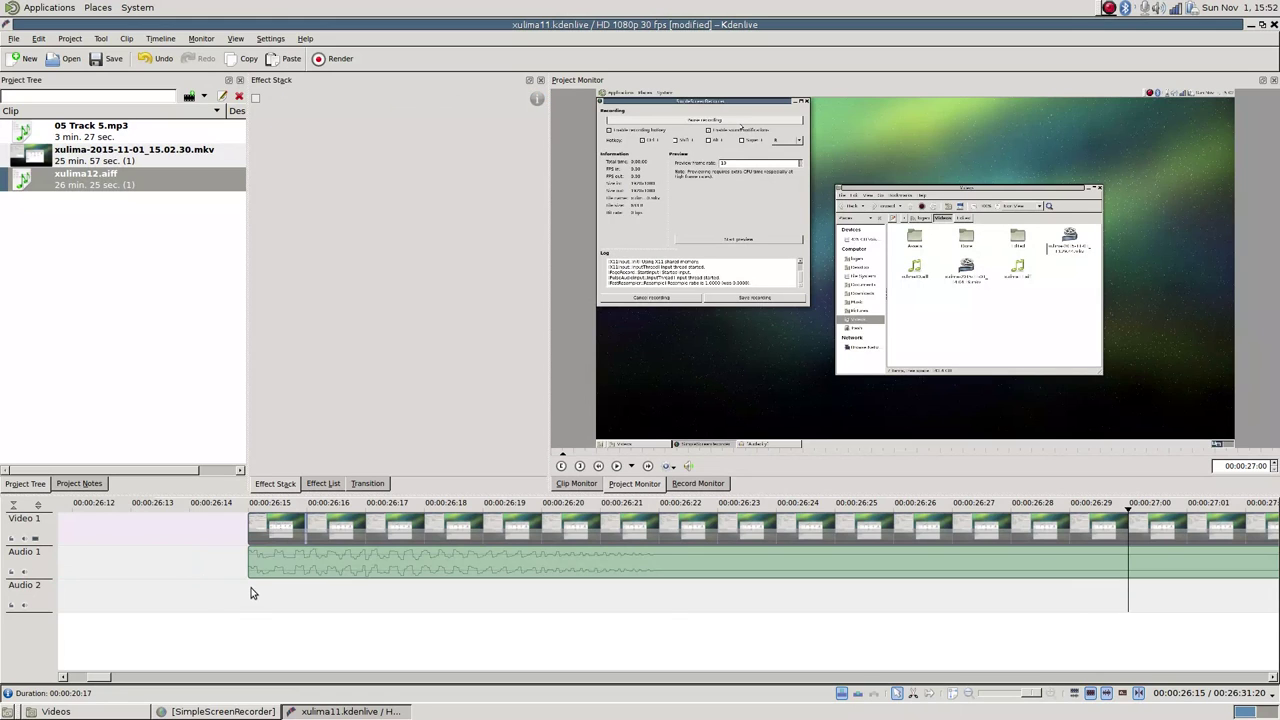
{"action": "scroll", "coordinate": [251, 593], "scroll_direction": "down", "scroll_amount": 4}
{"action": "left_click", "coordinate": [575, 508]}
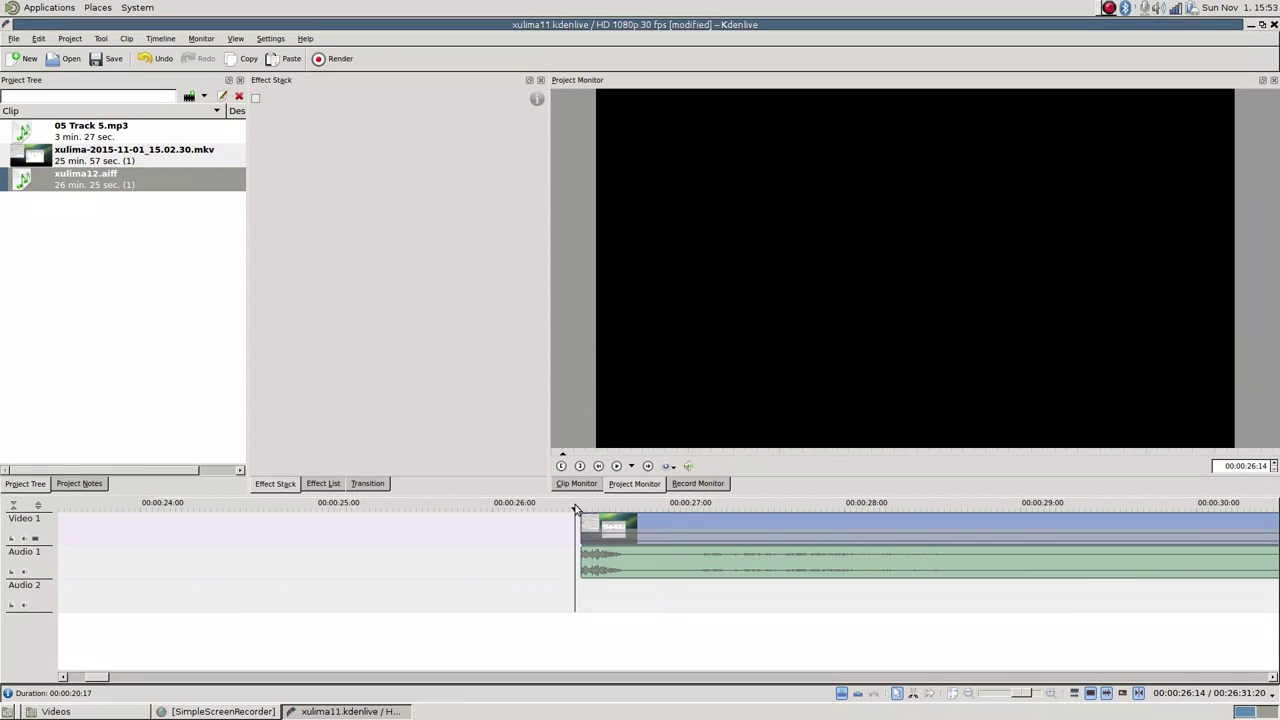
{"action": "key", "text": "space"}
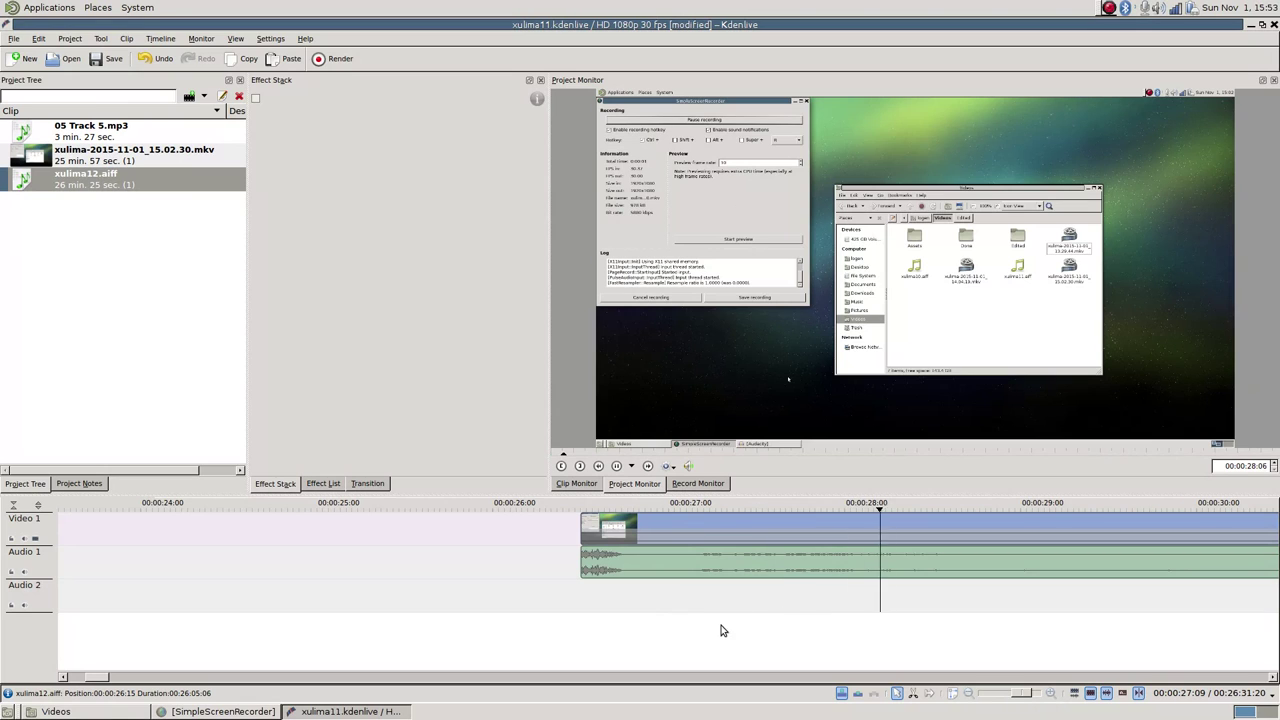
Add the Volume (keyframable) audio correction effect to the .mkv clip with a gain of 10.
{"action": "scroll", "coordinate": [687, 539], "scroll_direction": "down", "scroll_amount": 4}
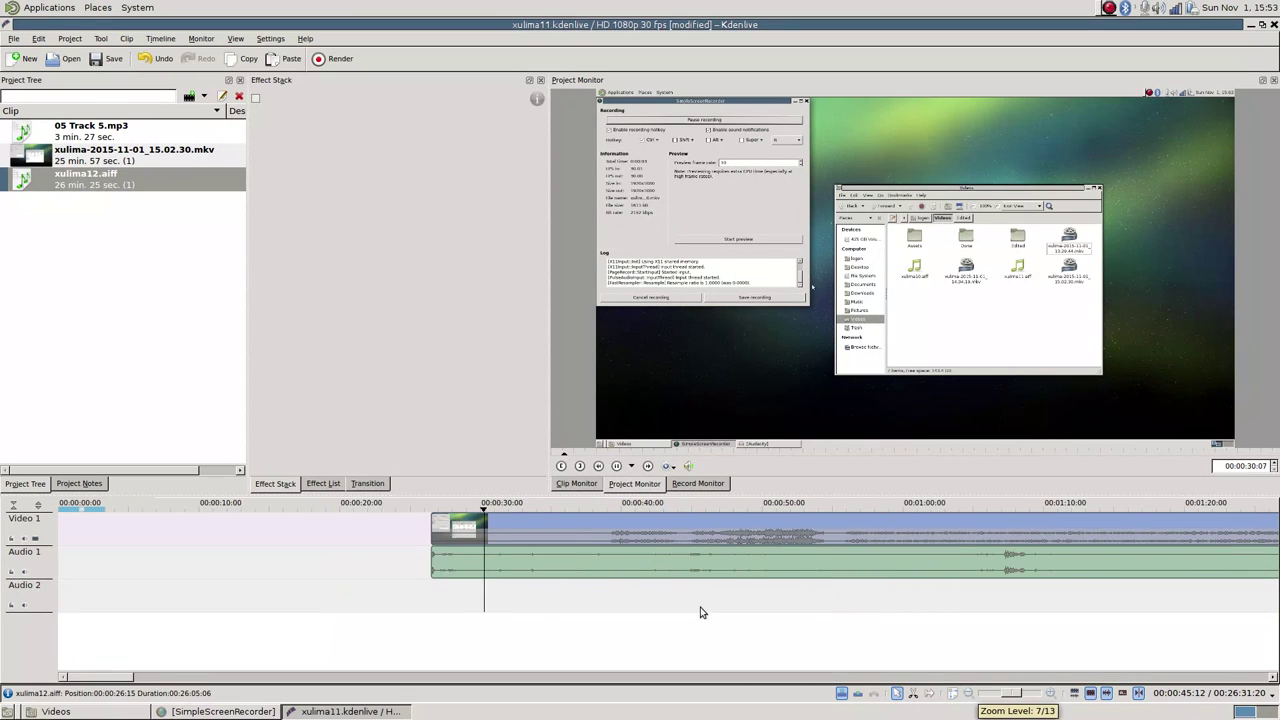
{"action": "right_click", "coordinate": [688, 522]}
{"action": "mouse_move", "coordinate": [739, 518]}
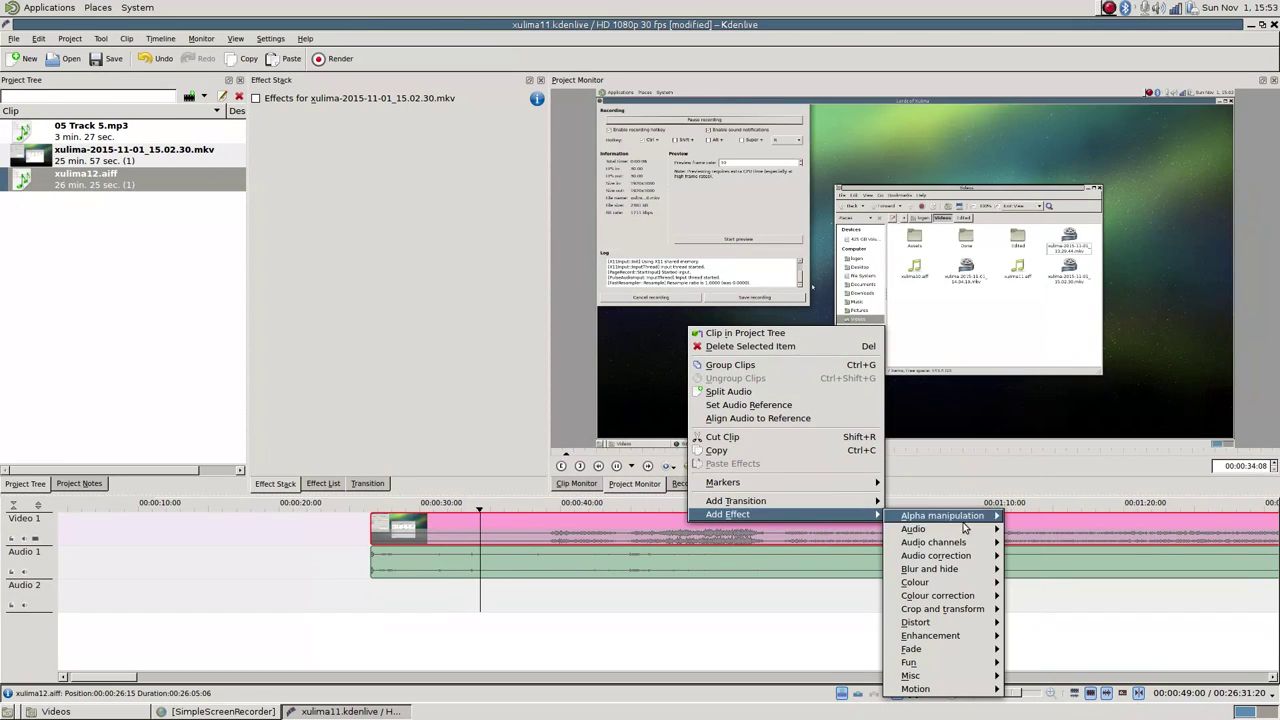
{"action": "mouse_move", "coordinate": [958, 560]}
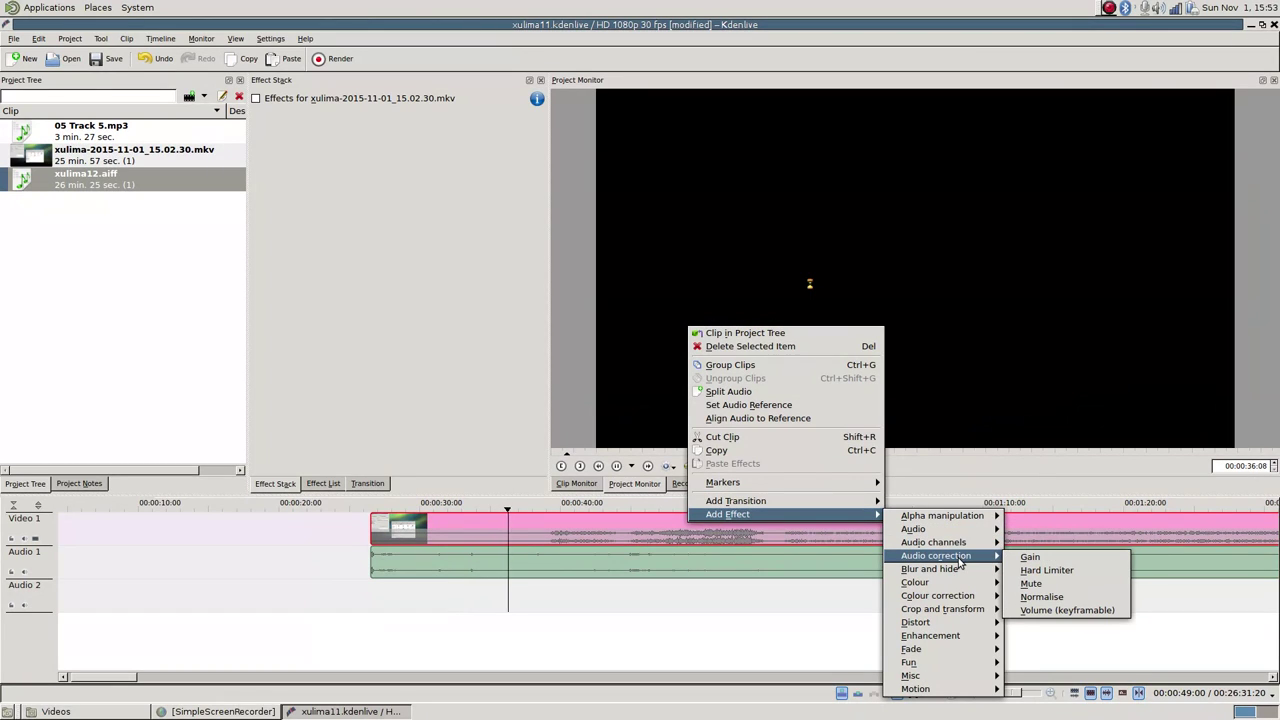
{"action": "mouse_move", "coordinate": [995, 568]}
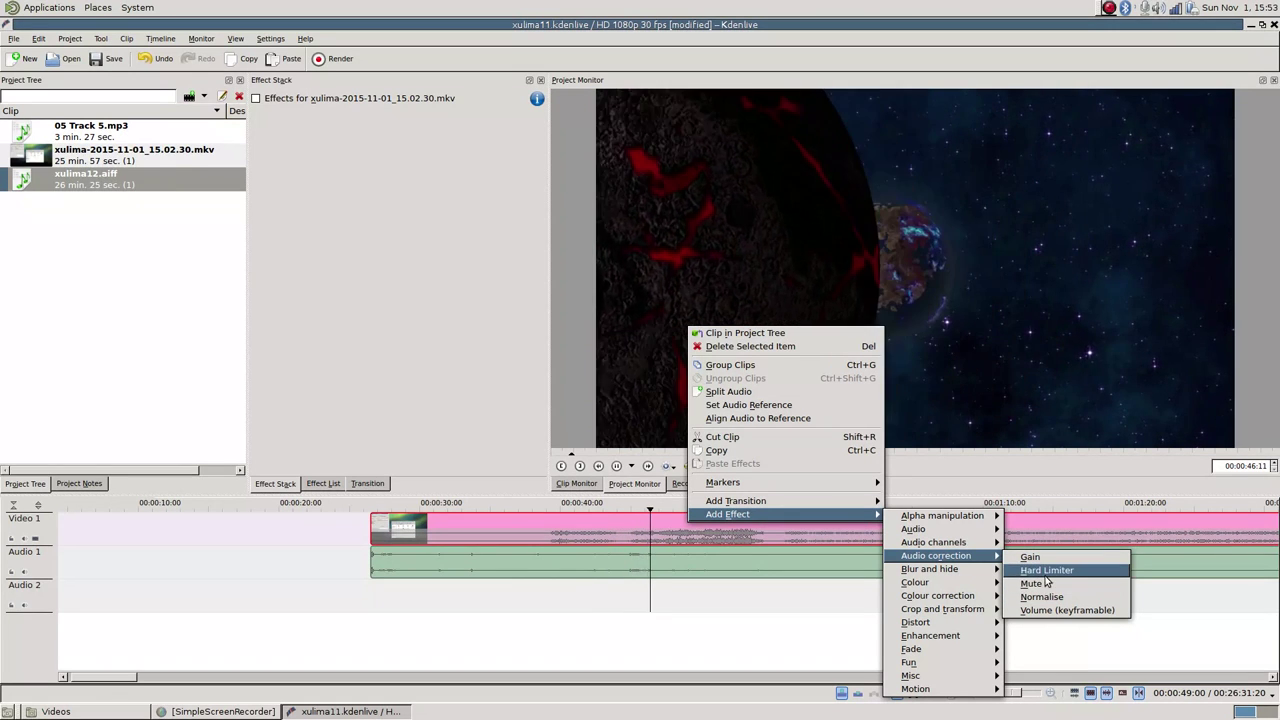
{"action": "left_click", "coordinate": [1062, 610]}
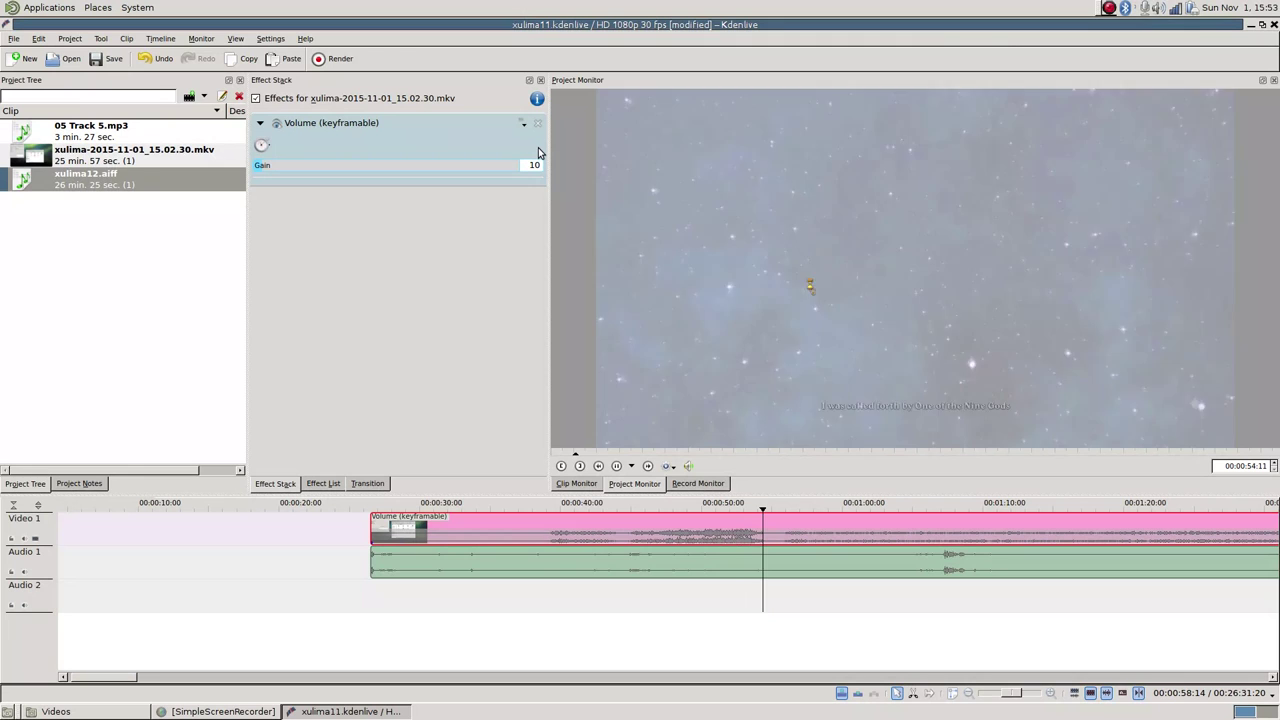
{"action": "key", "text": "XF86AudioRaiseVolume"}
{"action": "key", "text": "XF86AudioRaiseVolume"}
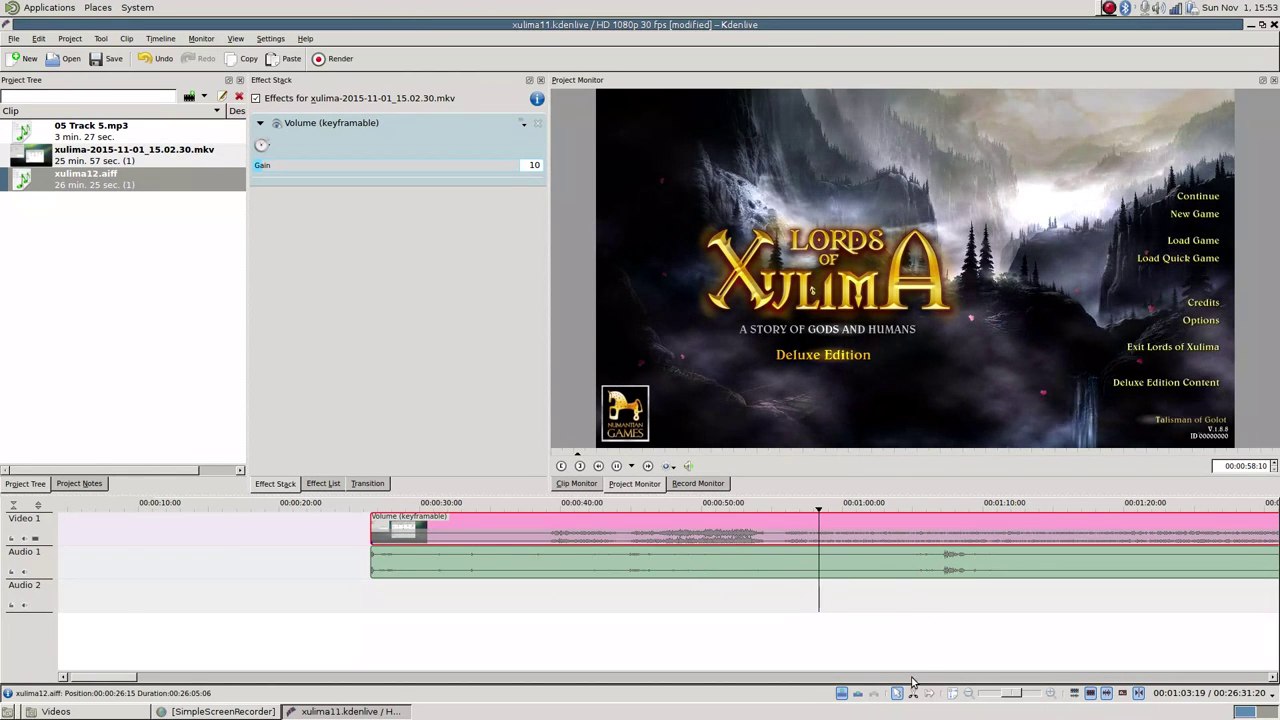
Set the playhead to 00:04:20:22, just before the continuous speech begins in the Audio 1 waveform.
{"action": "scroll", "coordinate": [925, 652], "scroll_direction": "down", "scroll_amount": 4}
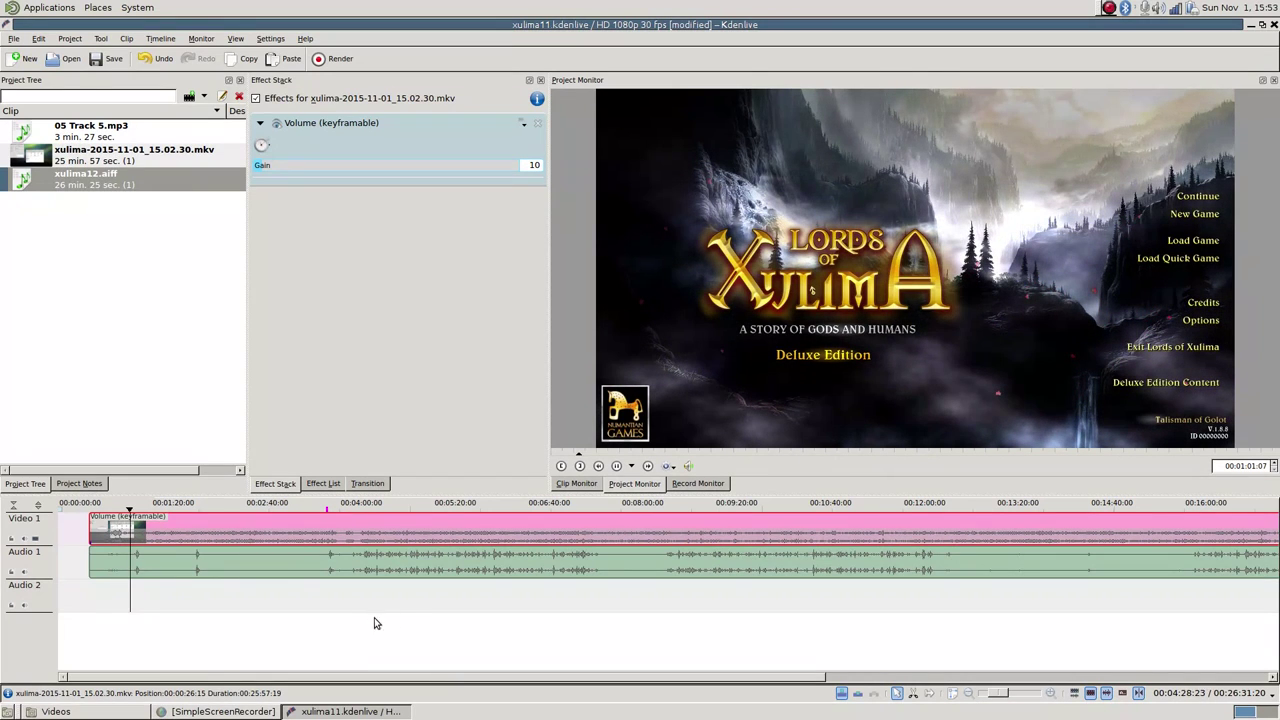
{"action": "scroll", "coordinate": [409, 603], "scroll_direction": "up", "scroll_amount": 2}
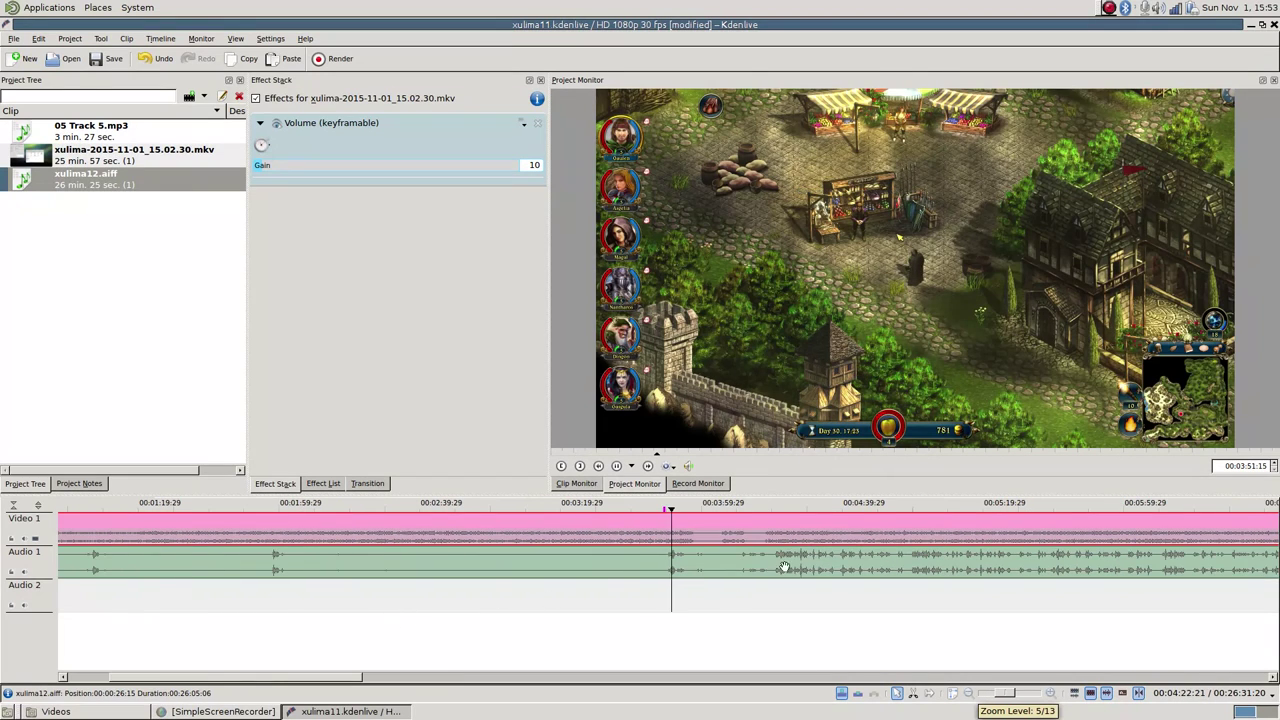
{"action": "left_click", "coordinate": [731, 509]}
{"action": "left_click", "coordinate": [768, 509]}
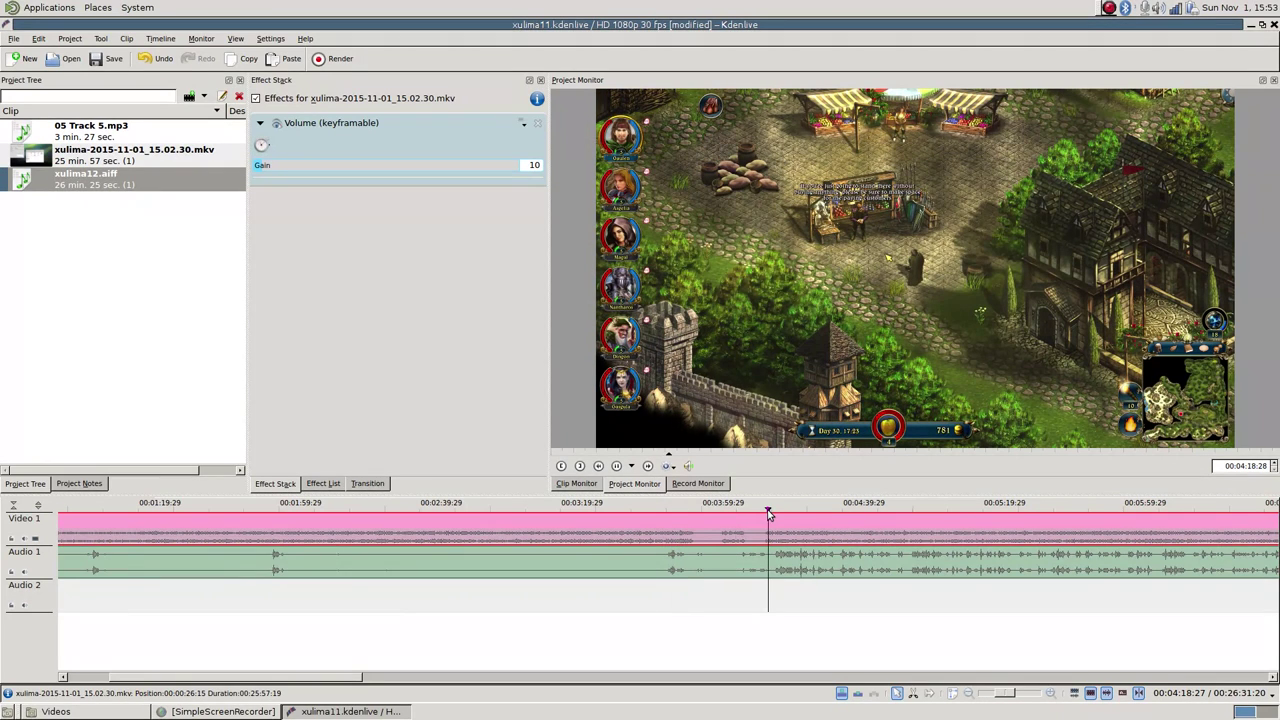
{"action": "scroll", "coordinate": [777, 600], "scroll_direction": "up", "scroll_amount": 2}
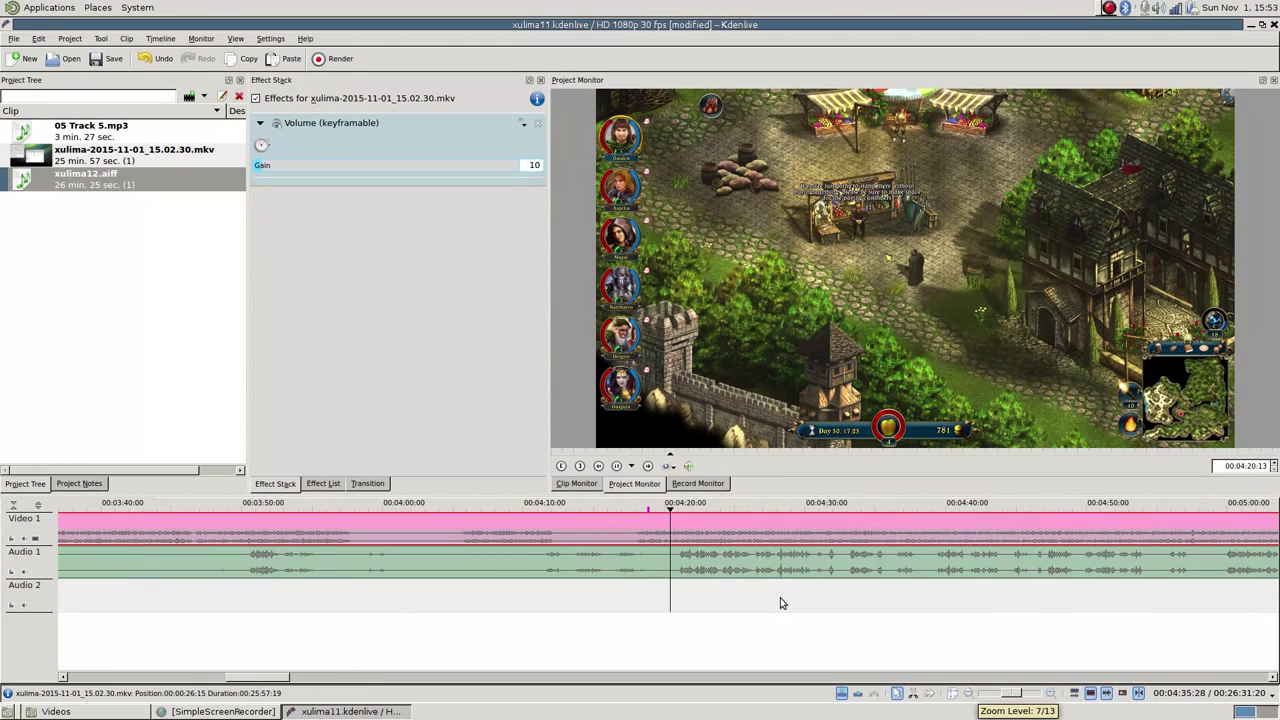
{"action": "left_click", "coordinate": [650, 511]}
{"action": "left_click", "coordinate": [647, 511]}
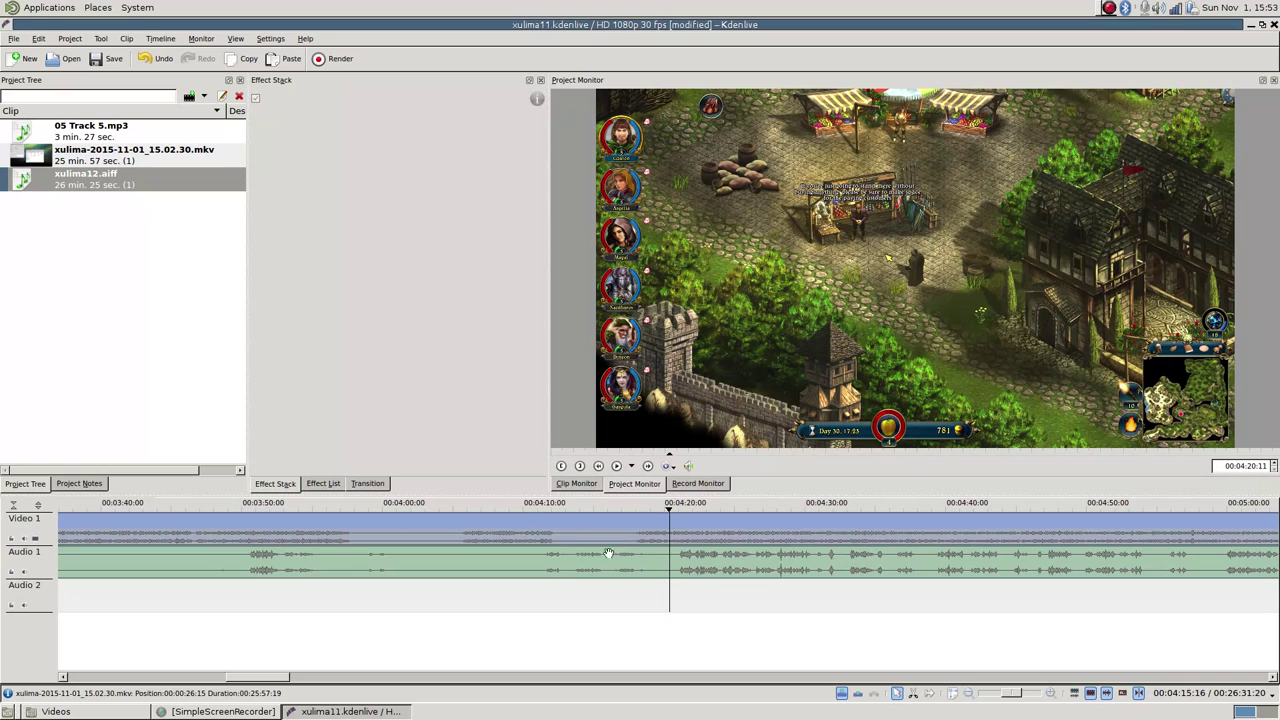
{"action": "scroll", "coordinate": [684, 594], "scroll_direction": "up", "scroll_amount": 6}
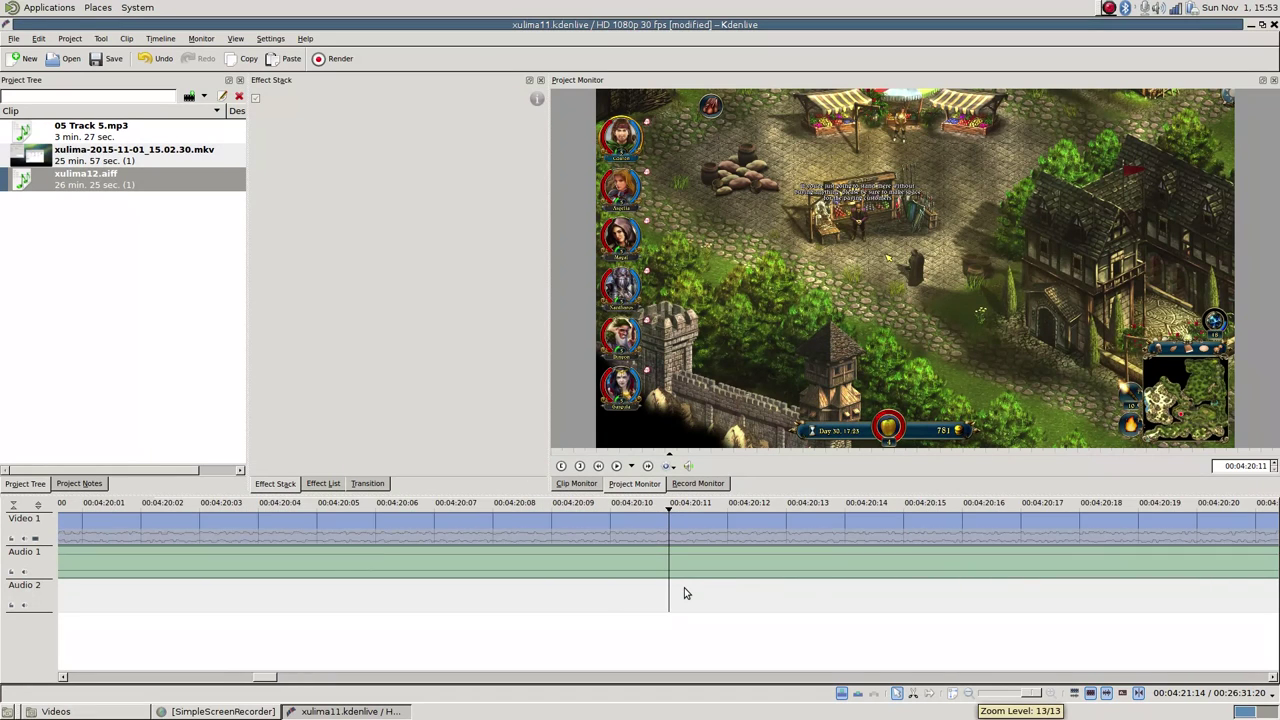
{"action": "scroll", "coordinate": [684, 594], "scroll_direction": "down", "scroll_amount": 3}
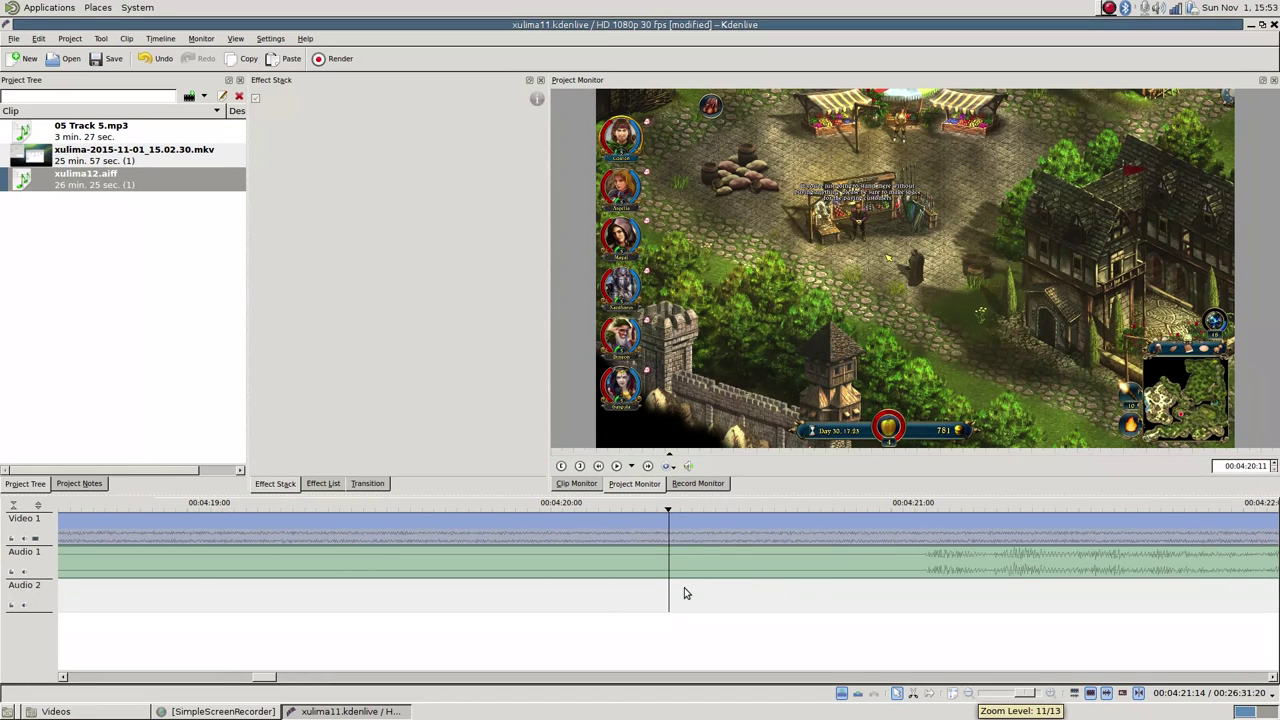
{"action": "left_click", "coordinate": [800, 510]}
{"action": "scroll", "coordinate": [812, 580], "scroll_direction": "up", "scroll_amount": 3}
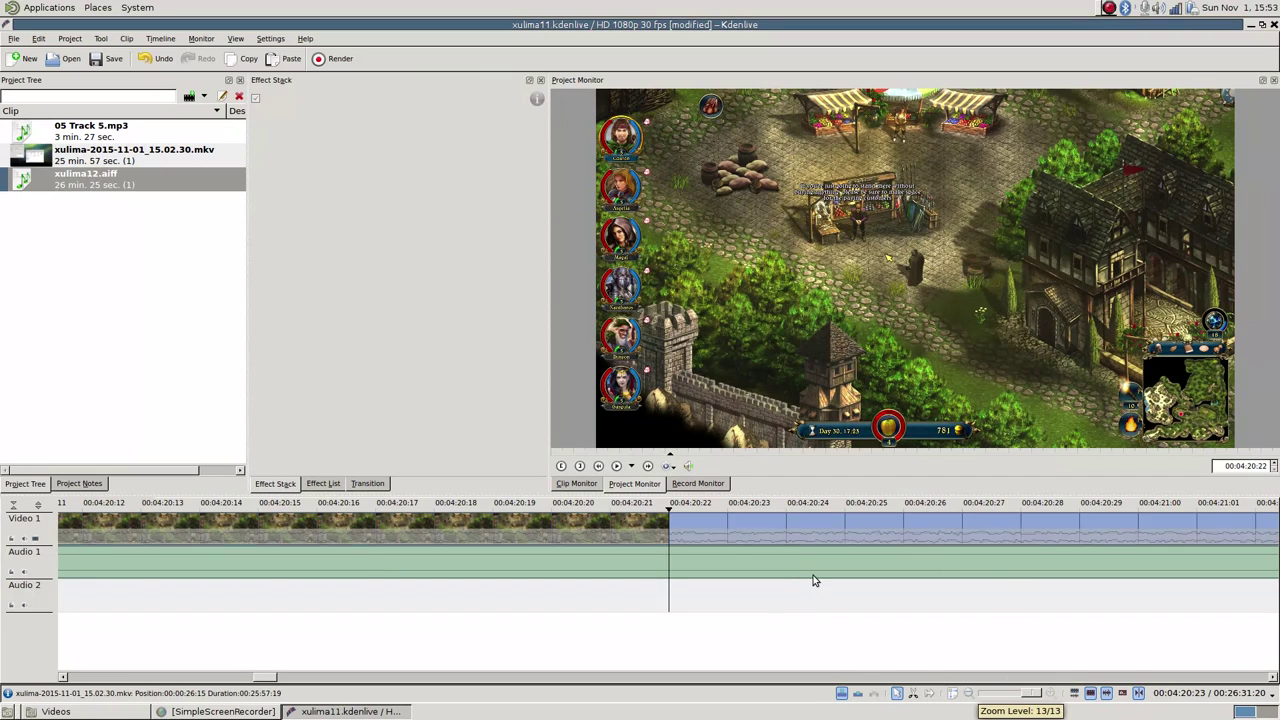
Cut both the audio and video clips at the playhead and delete the parts before the cut.
{"action": "key", "text": "x"}
{"action": "left_click", "coordinate": [671, 567]}
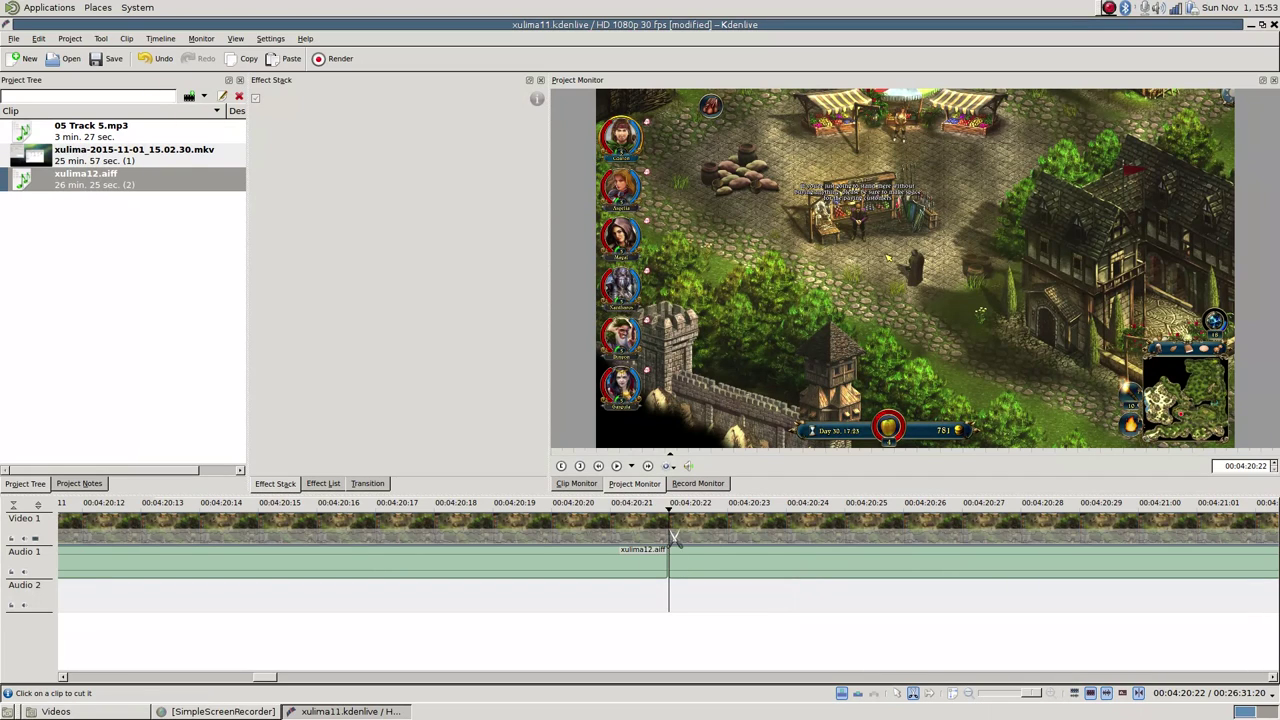
{"action": "left_click", "coordinate": [671, 530]}
{"action": "key", "text": "s"}
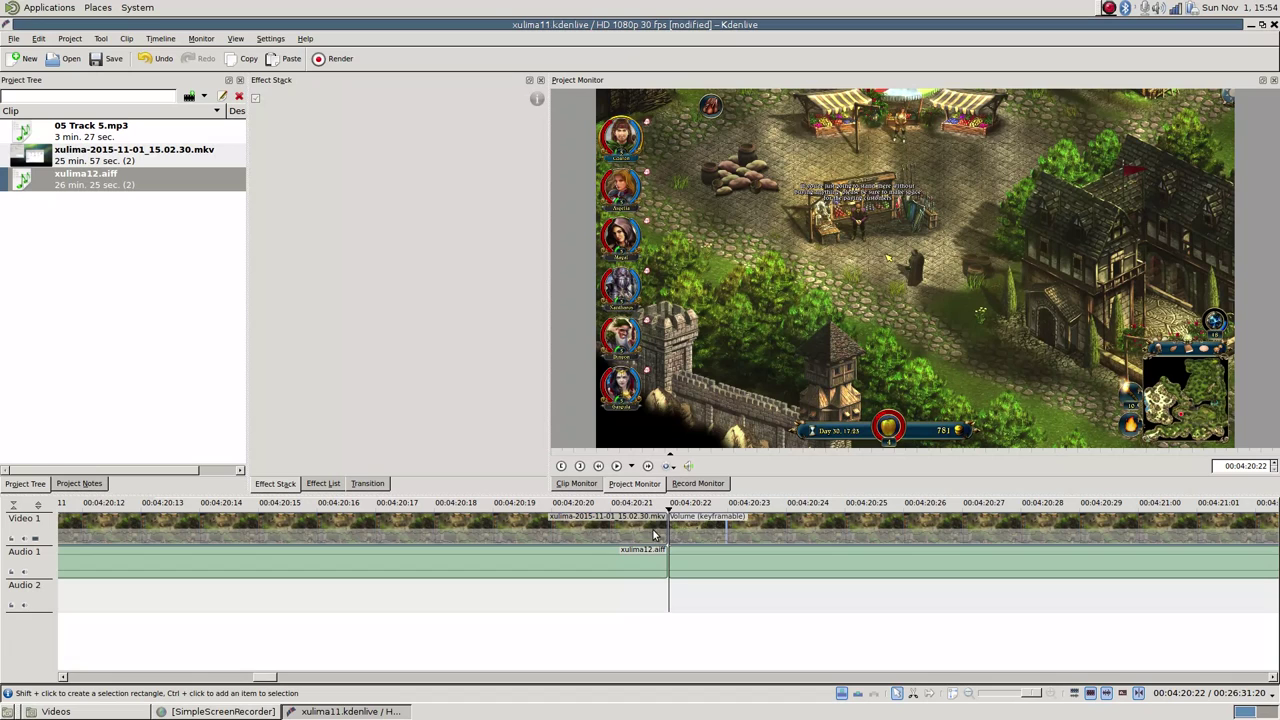
{"action": "left_click", "coordinate": [654, 532]}
{"action": "key", "text": "Delete"}
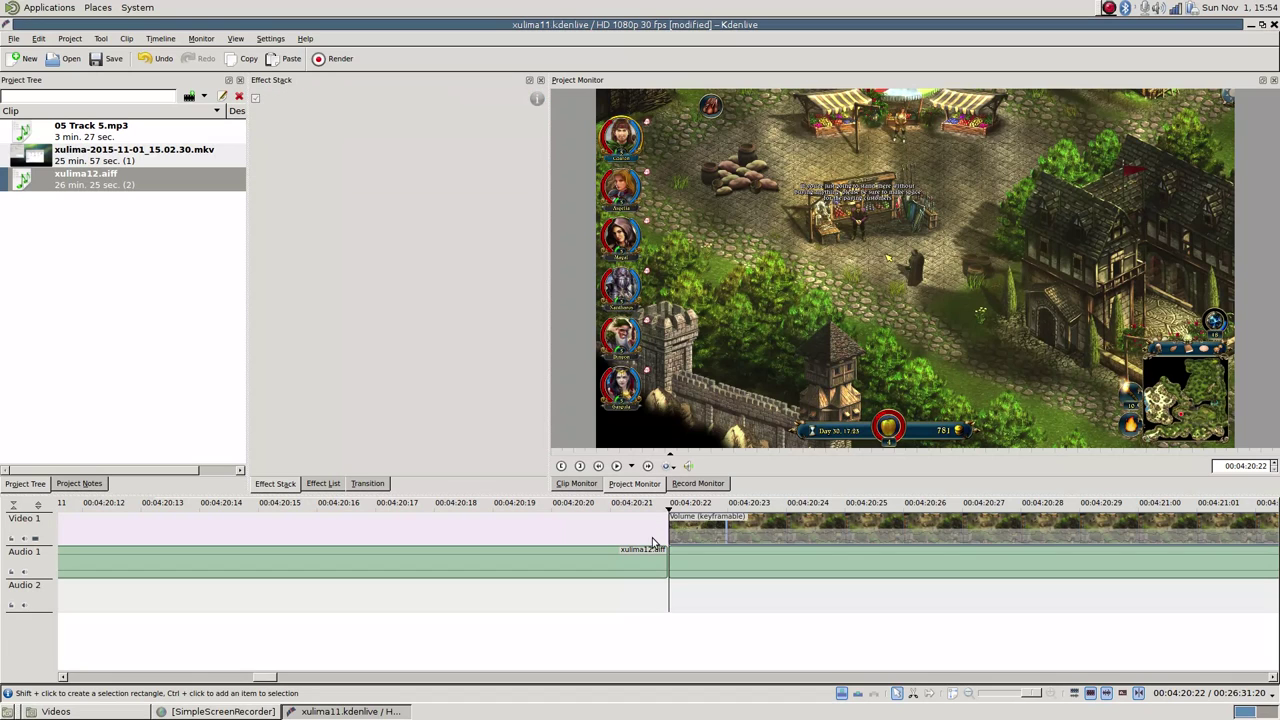
{"action": "left_click", "coordinate": [592, 552]}
{"action": "key", "text": "Delete"}
Play back the trimmed opening and move the playhead to about 00:07:29, near the end of the continuous speech in the Audio 1 waveform.
{"action": "scroll", "coordinate": [575, 587], "scroll_direction": "down", "scroll_amount": 5}
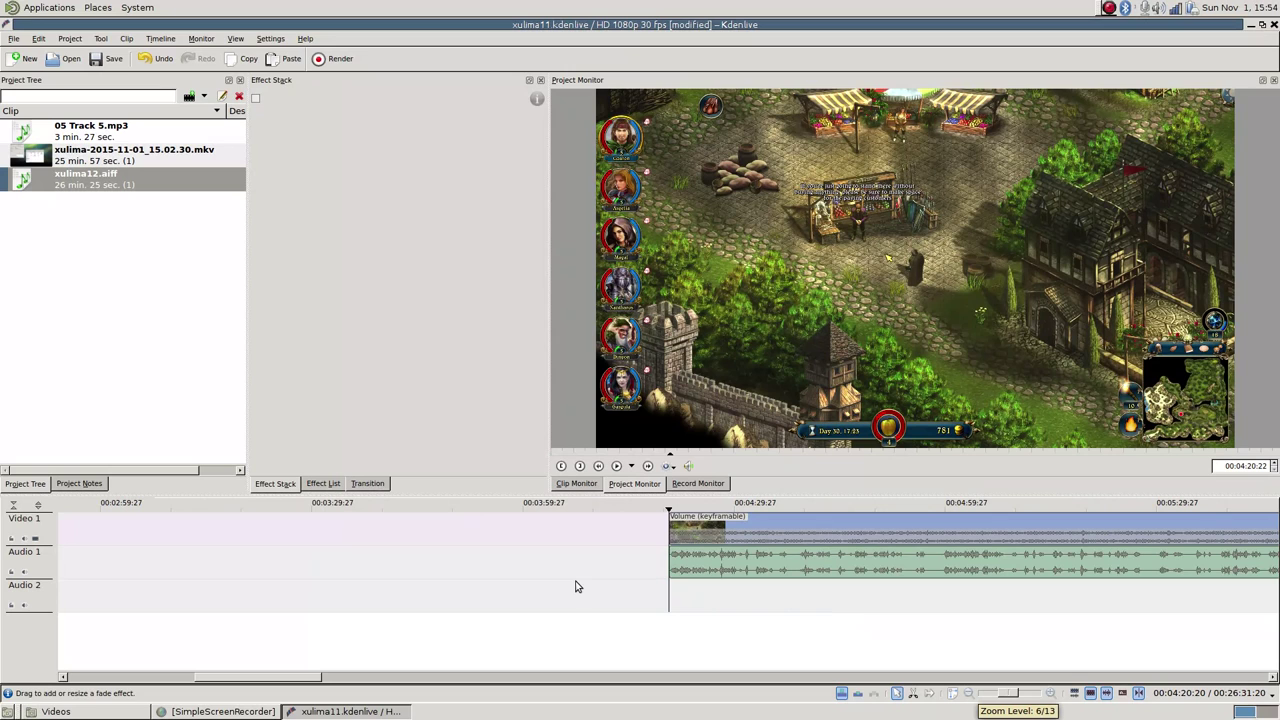
{"action": "key", "text": "space"}
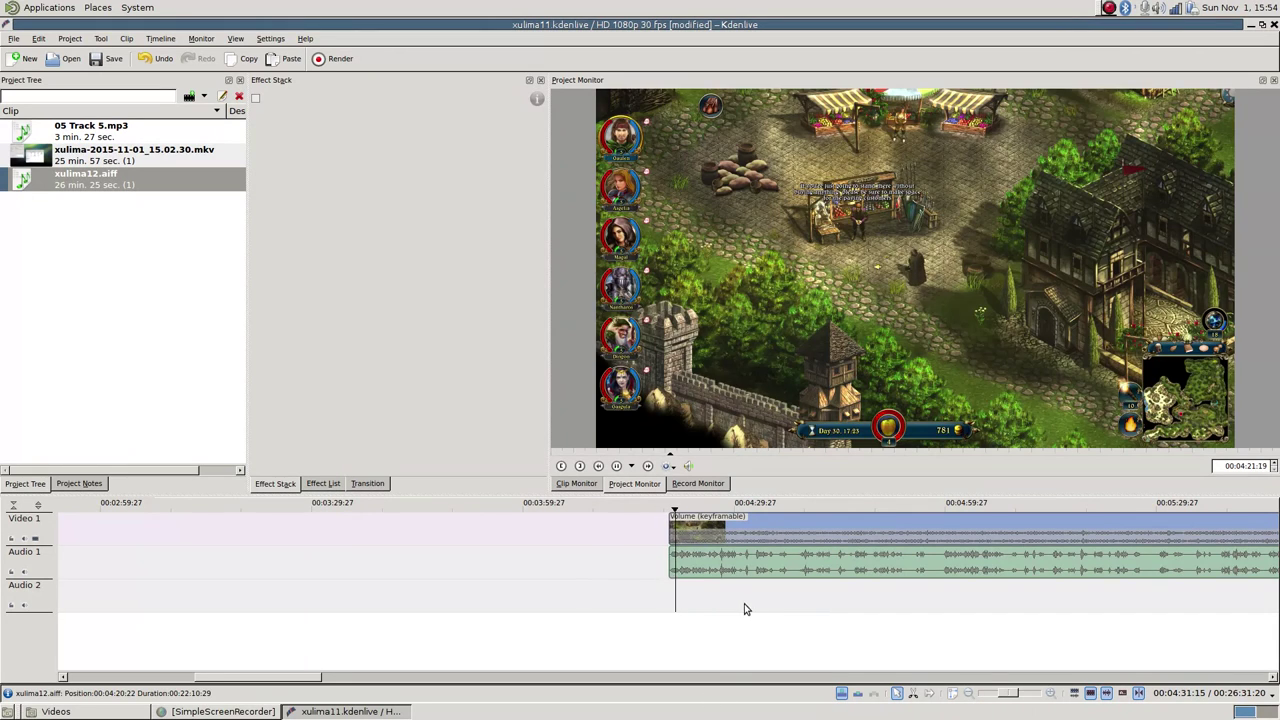
{"action": "scroll", "coordinate": [743, 606], "scroll_direction": "down", "scroll_amount": 1}
{"action": "scroll", "coordinate": [796, 603], "scroll_direction": "down", "scroll_amount": 5}
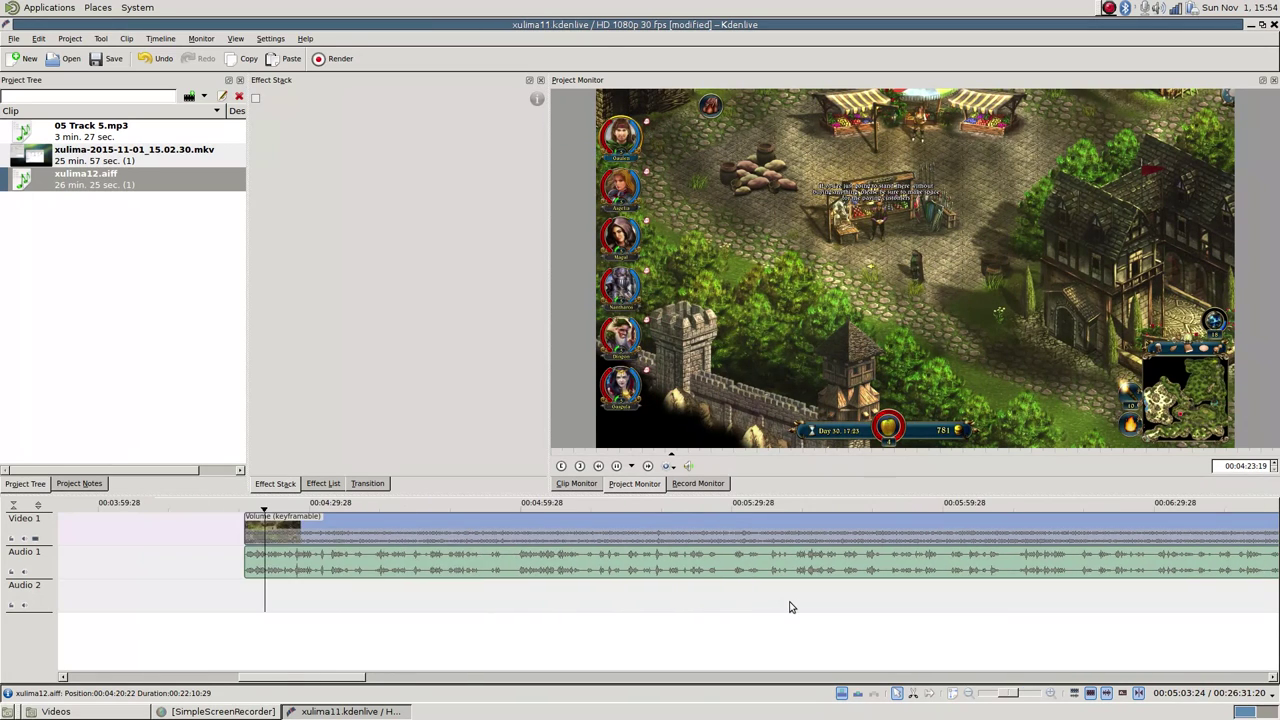
{"action": "scroll", "coordinate": [787, 620], "scroll_direction": "down", "scroll_amount": 1}
{"action": "scroll", "coordinate": [806, 620], "scroll_direction": "down", "scroll_amount": 4}
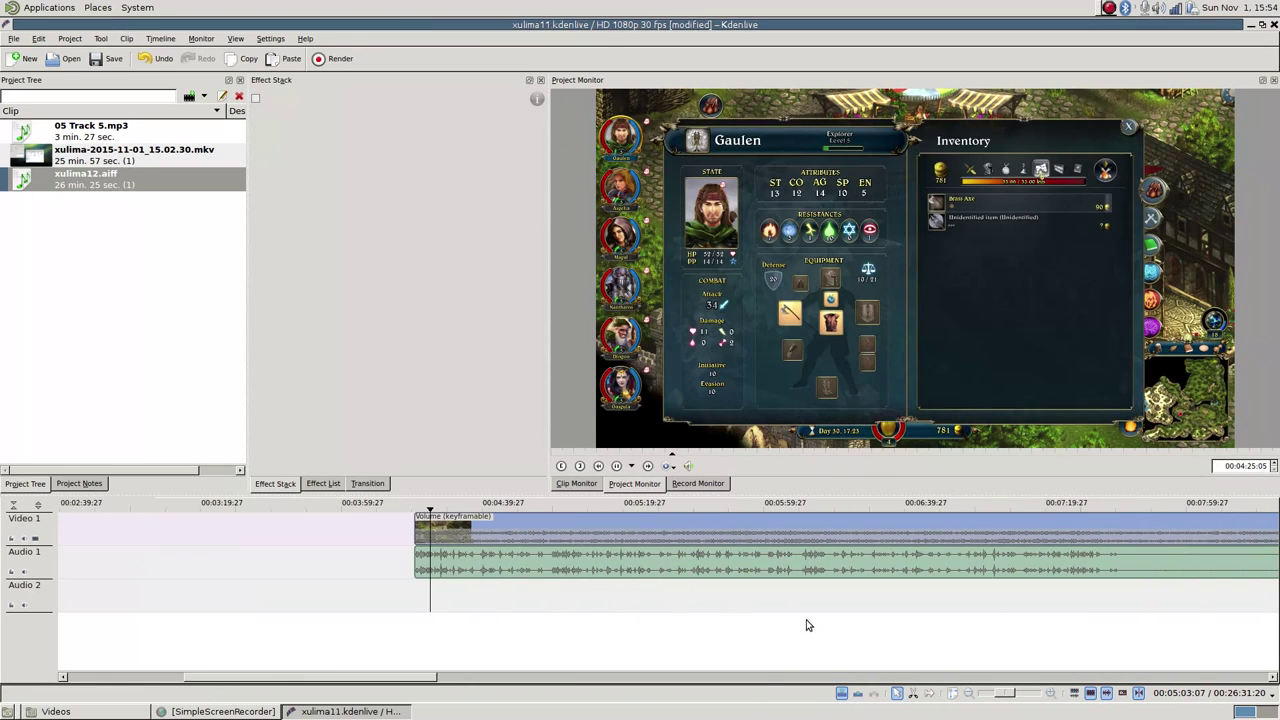
{"action": "left_click", "coordinate": [1083, 505]}
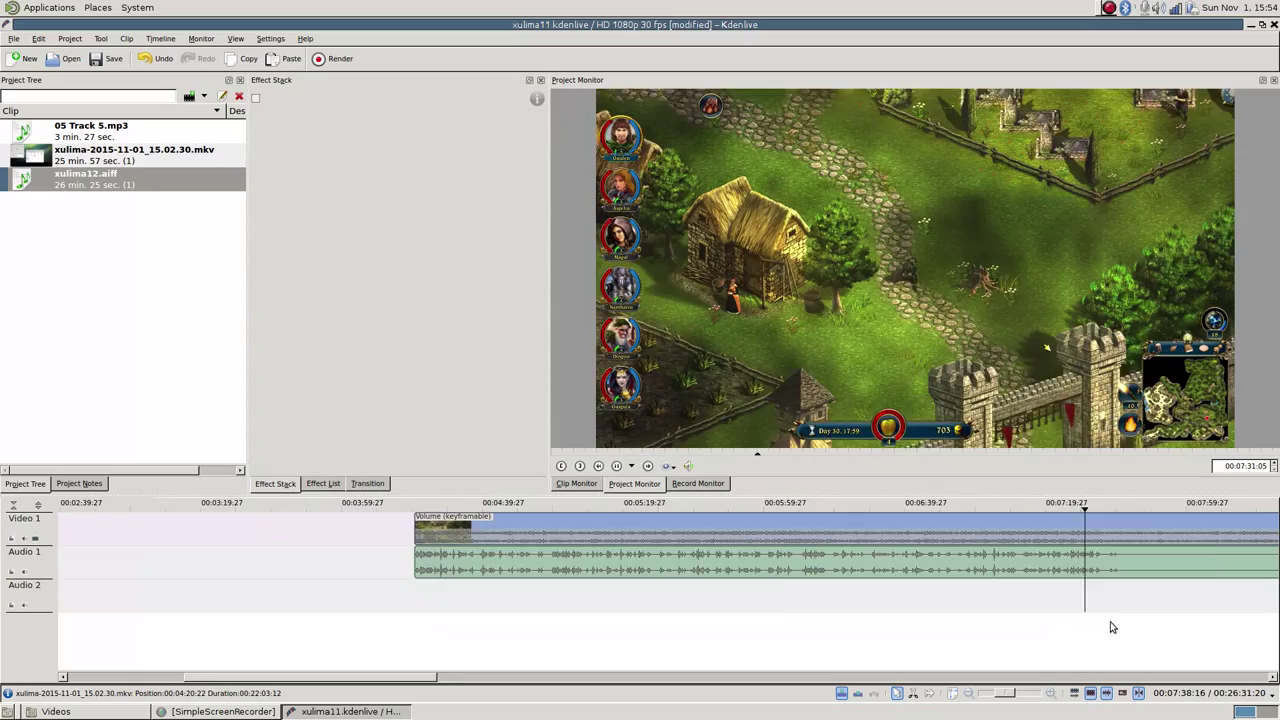
Stop playback at 00:07:40:18, just after the speech ends, and cut both the .mkv and xulima12.aiff clips there.
{"action": "scroll", "coordinate": [1000, 610], "scroll_direction": "up", "scroll_amount": 2}
{"action": "scroll", "coordinate": [789, 623], "scroll_direction": "up", "scroll_amount": 1}
{"action": "scroll", "coordinate": [787, 624], "scroll_direction": "up", "scroll_amount": 1}
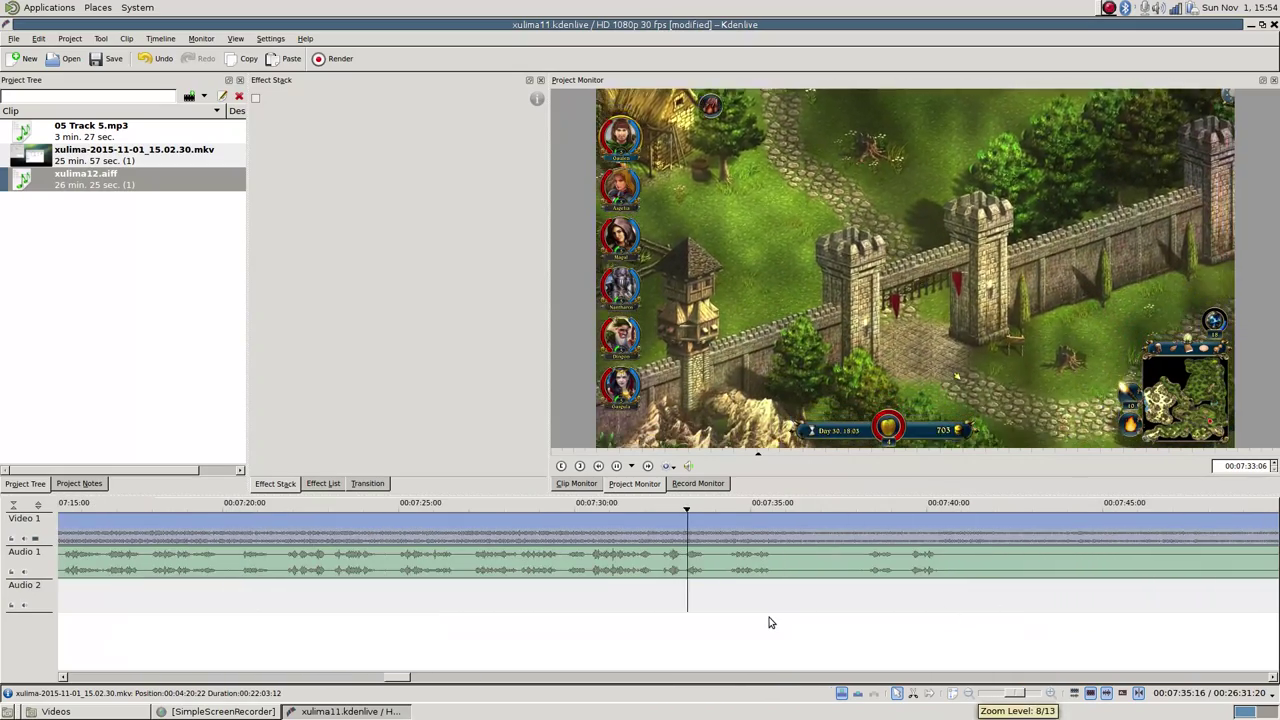
{"action": "scroll", "coordinate": [770, 623], "scroll_direction": "up", "scroll_amount": 2}
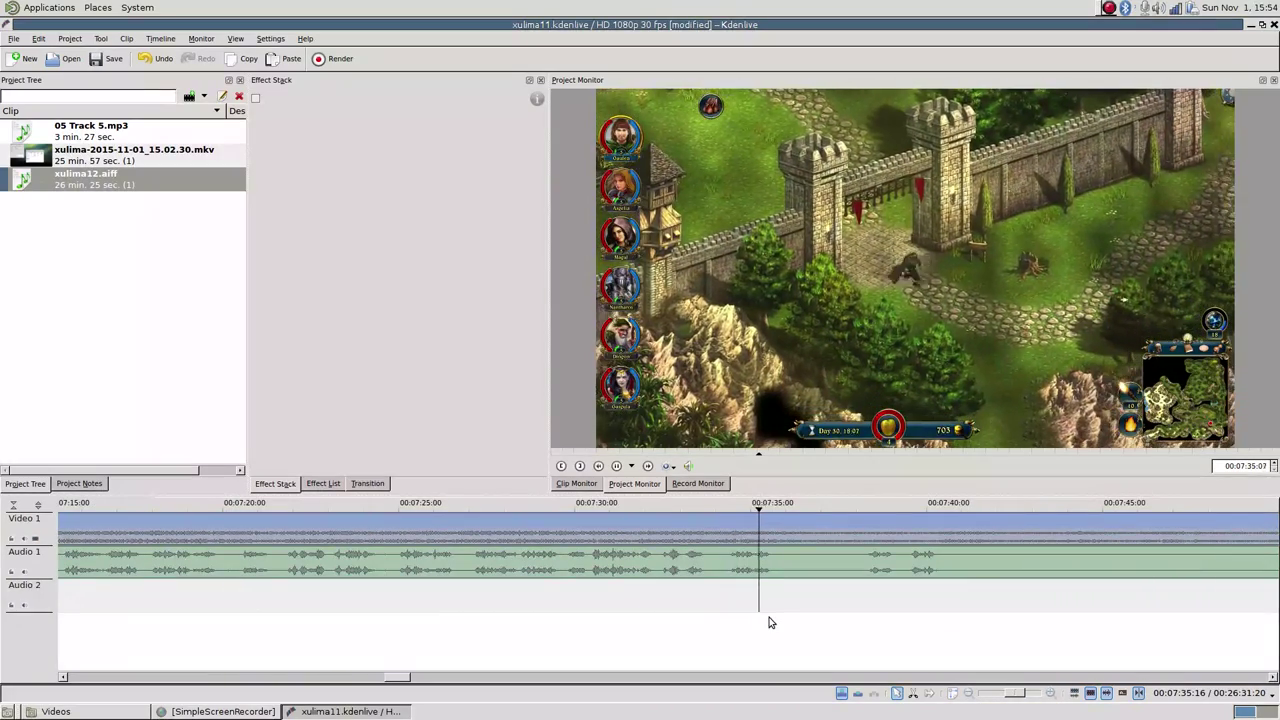
{"action": "scroll", "coordinate": [834, 628], "scroll_direction": "down", "scroll_amount": 4}
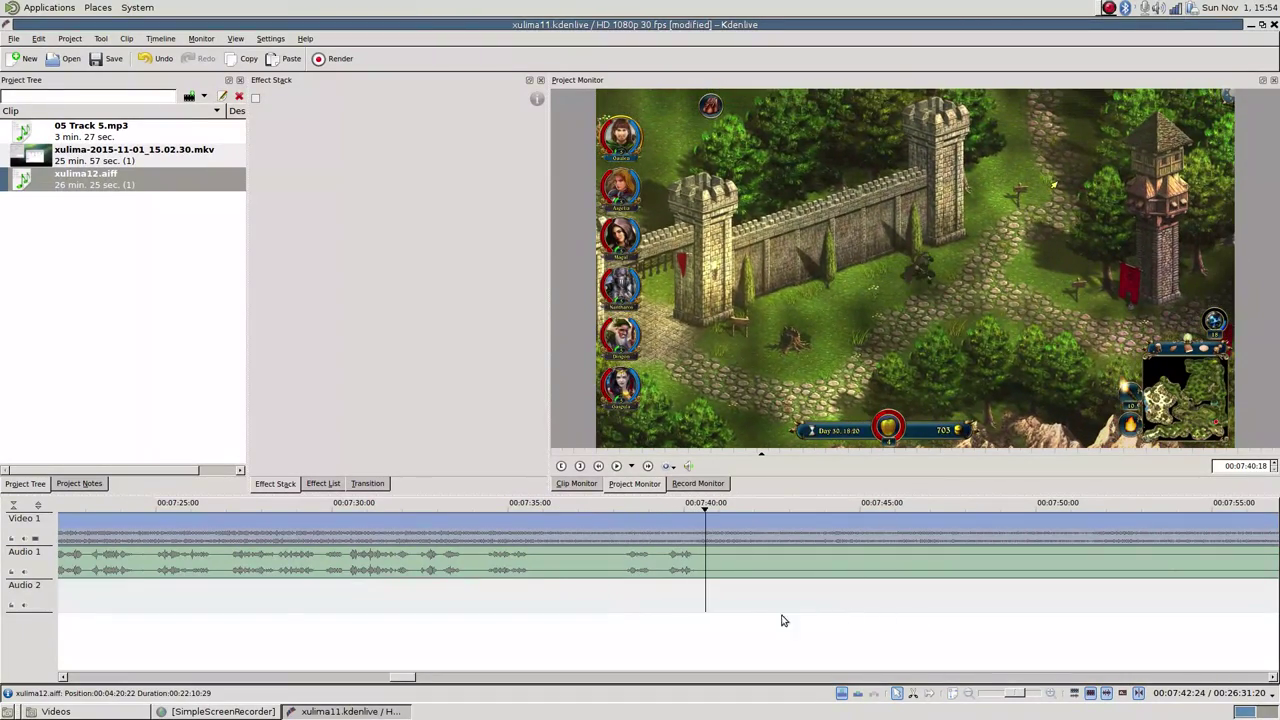
{"action": "scroll", "coordinate": [734, 600], "scroll_direction": "up", "scroll_amount": 5}
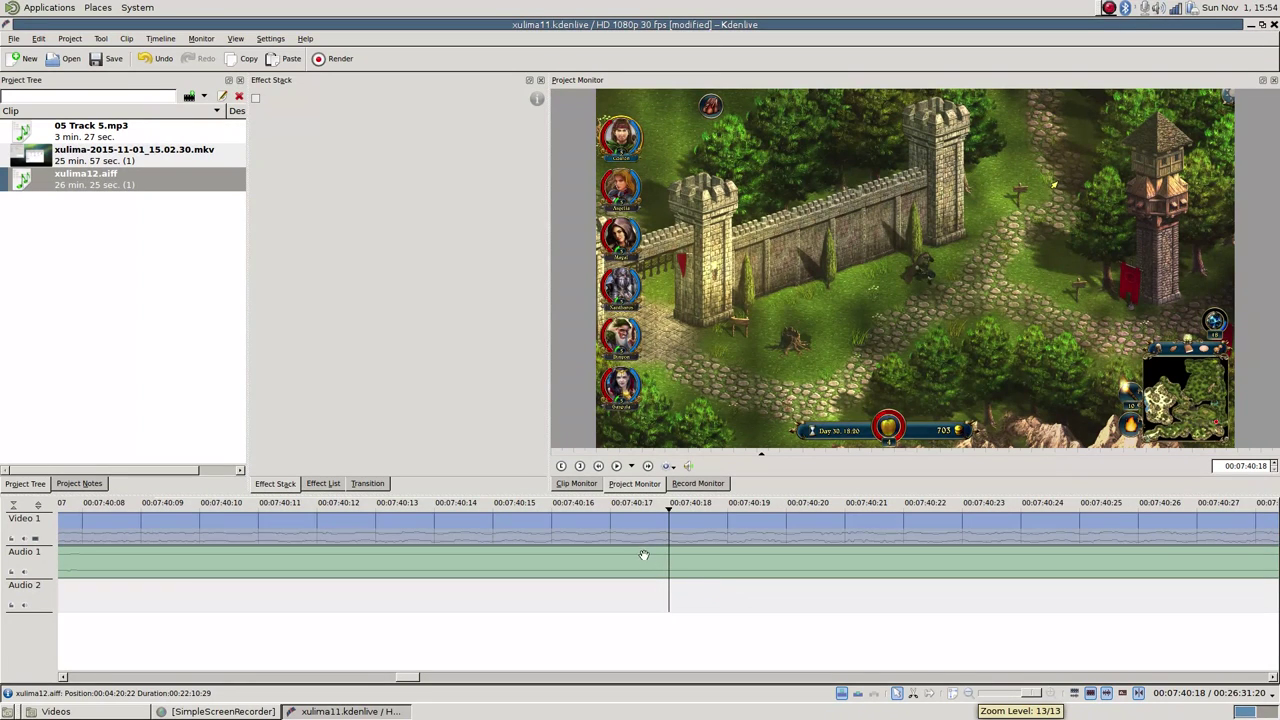
{"action": "key", "text": "x"}
{"action": "left_click", "coordinate": [674, 561]}
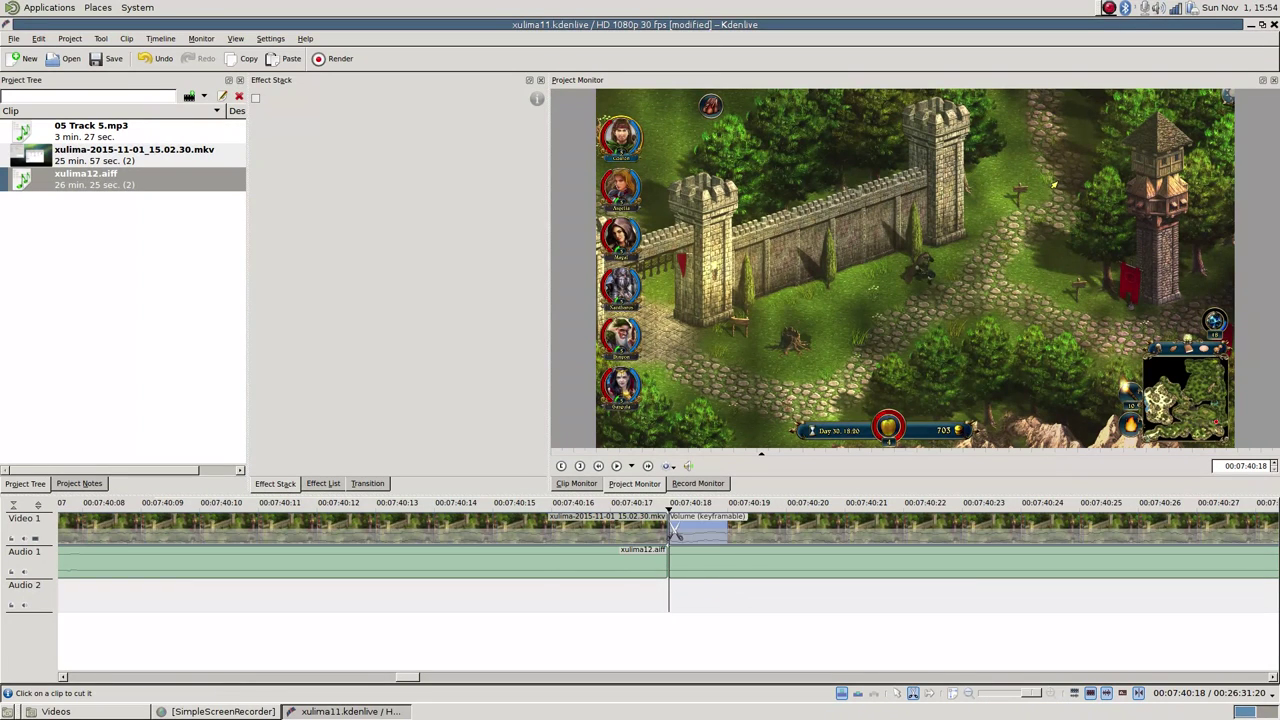
Play through the silent section after the cut and save the project.
{"action": "scroll", "coordinate": [678, 601], "scroll_direction": "down", "scroll_amount": 3}
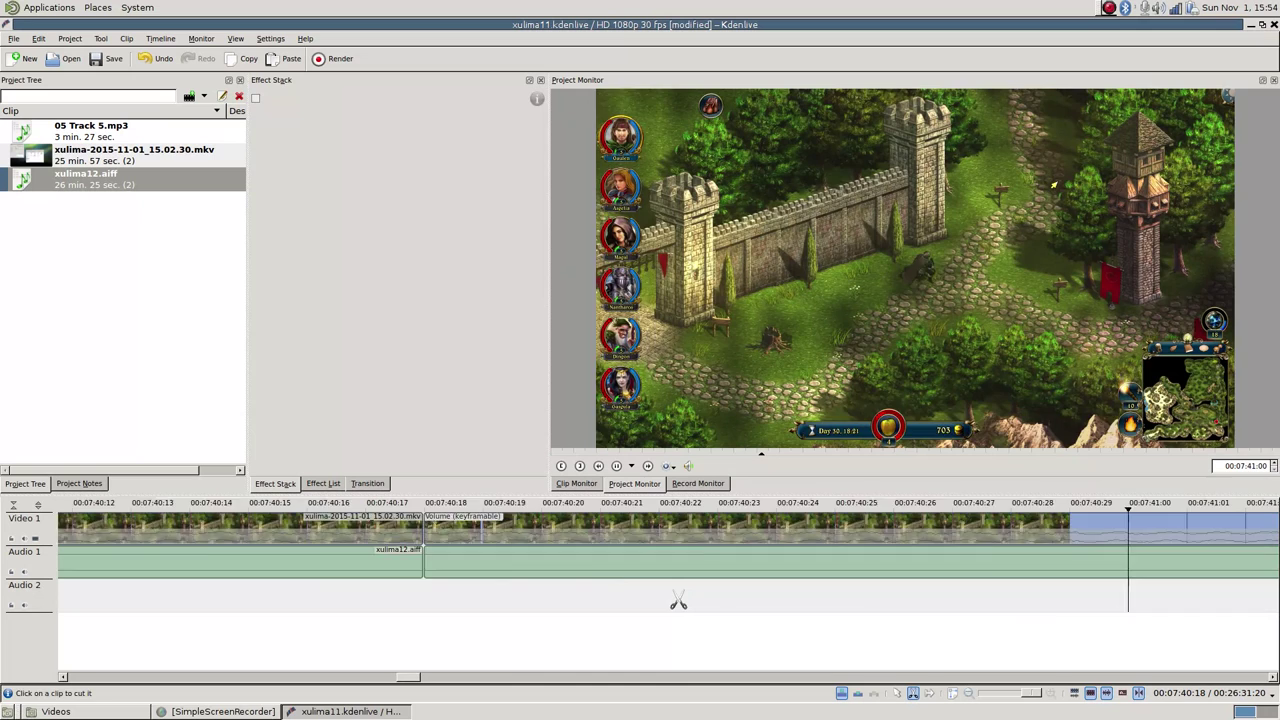
{"action": "scroll", "coordinate": [737, 584], "scroll_direction": "down", "scroll_amount": 1}
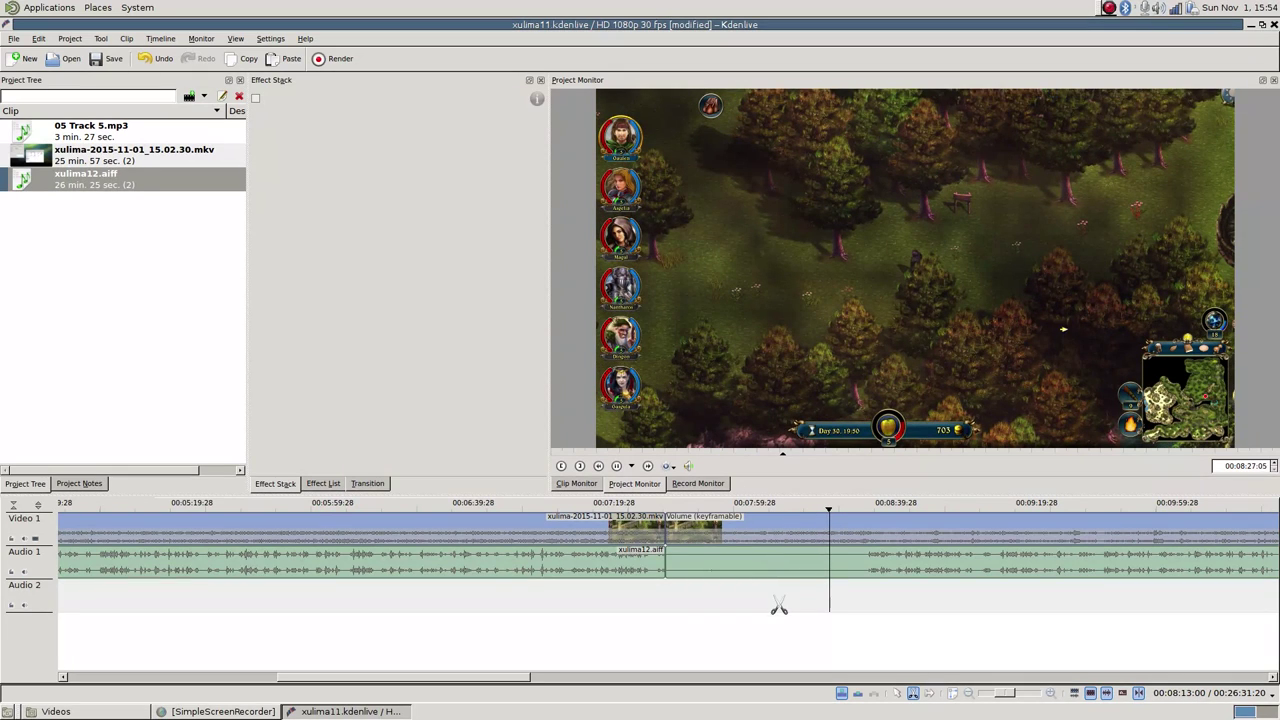
{"action": "key", "text": "space"}
{"action": "key", "text": "ctrl+s"}
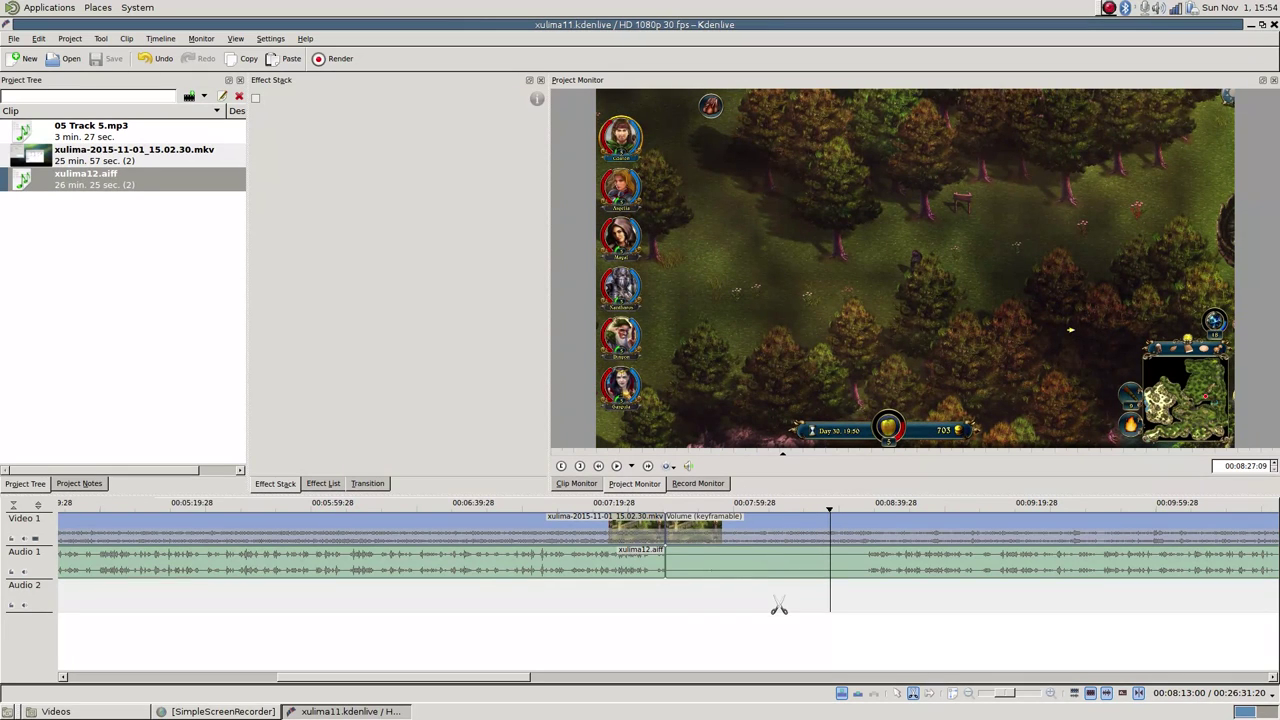
{"action": "key", "text": "space"}
Set the playhead to 00:08:37:11, just before speech resumes in the Audio 1 waveform.
{"action": "scroll", "coordinate": [860, 634], "scroll_direction": "up", "scroll_amount": 1, "text": "ctrl"}
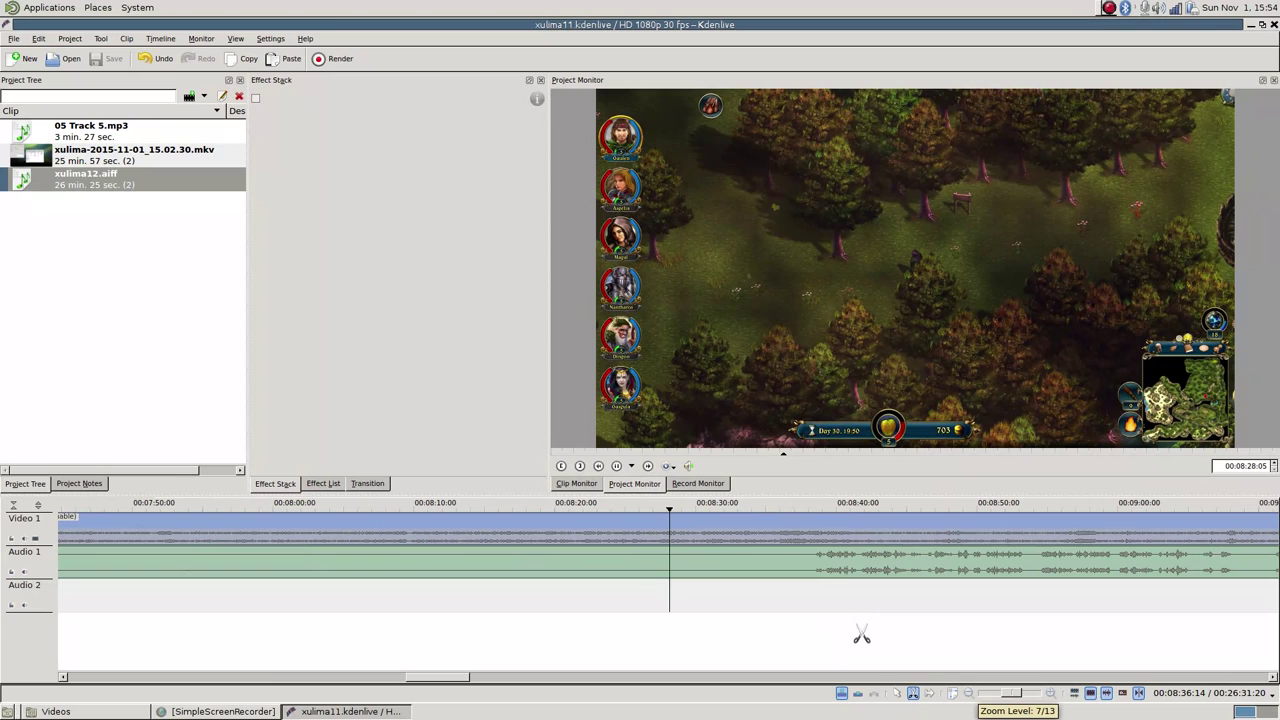
{"action": "left_click", "coordinate": [806, 517]}
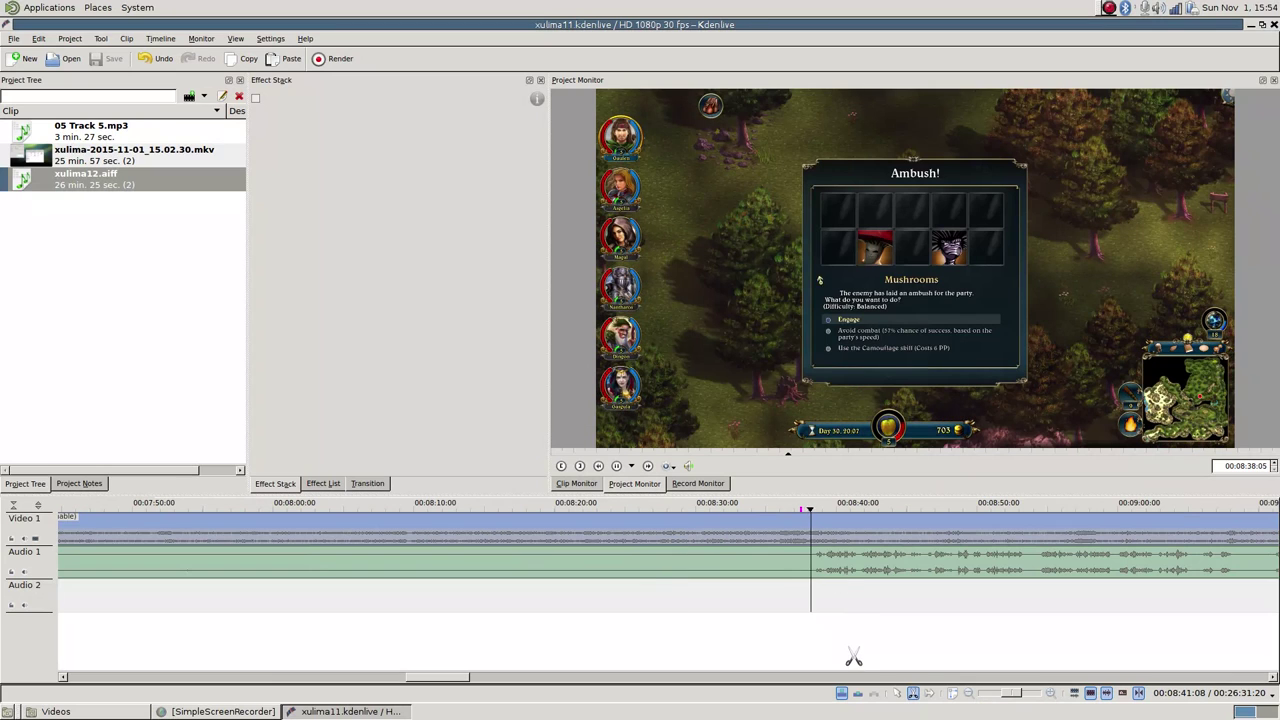
{"action": "left_click", "coordinate": [799, 512]}
{"action": "scroll", "coordinate": [803, 580], "scroll_direction": "up", "scroll_amount": 6, "text": "ctrl"}
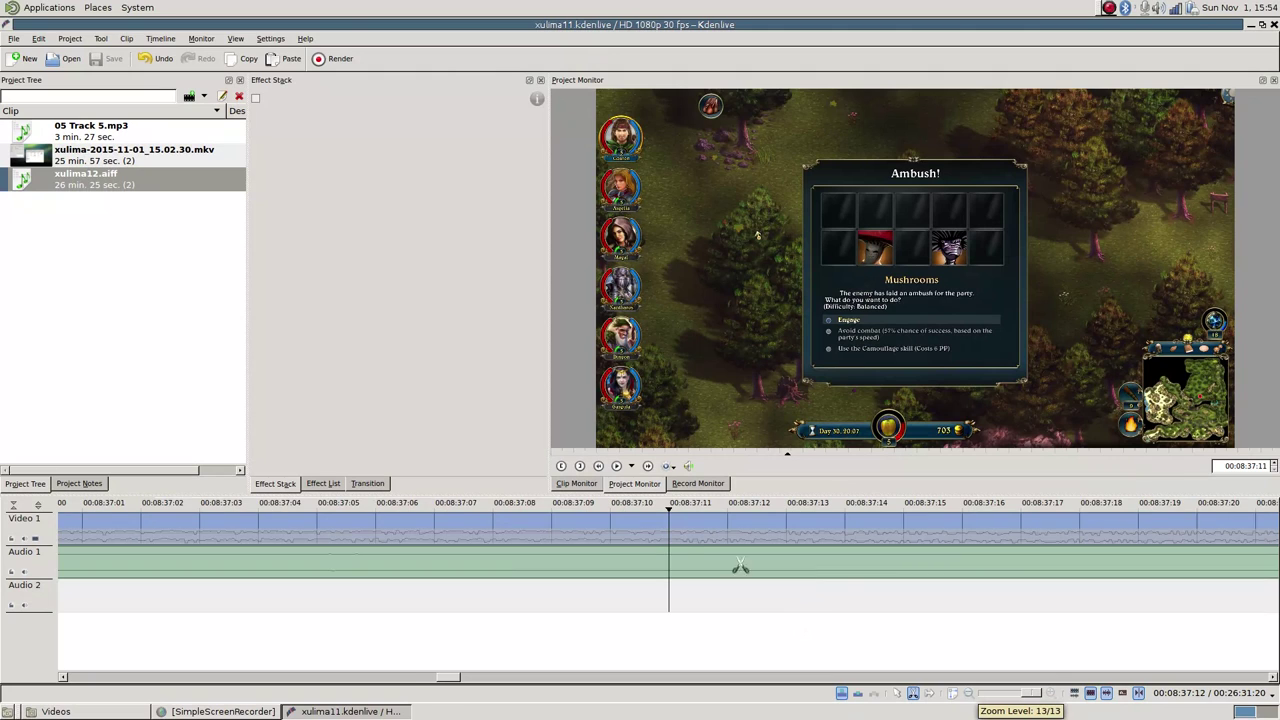
Cut the video and audio clips at the playhead and delete the silent xulima12.aiff piece between the two cuts.
{"action": "left_click", "coordinate": [670, 561]}
{"action": "key", "text": "s"}
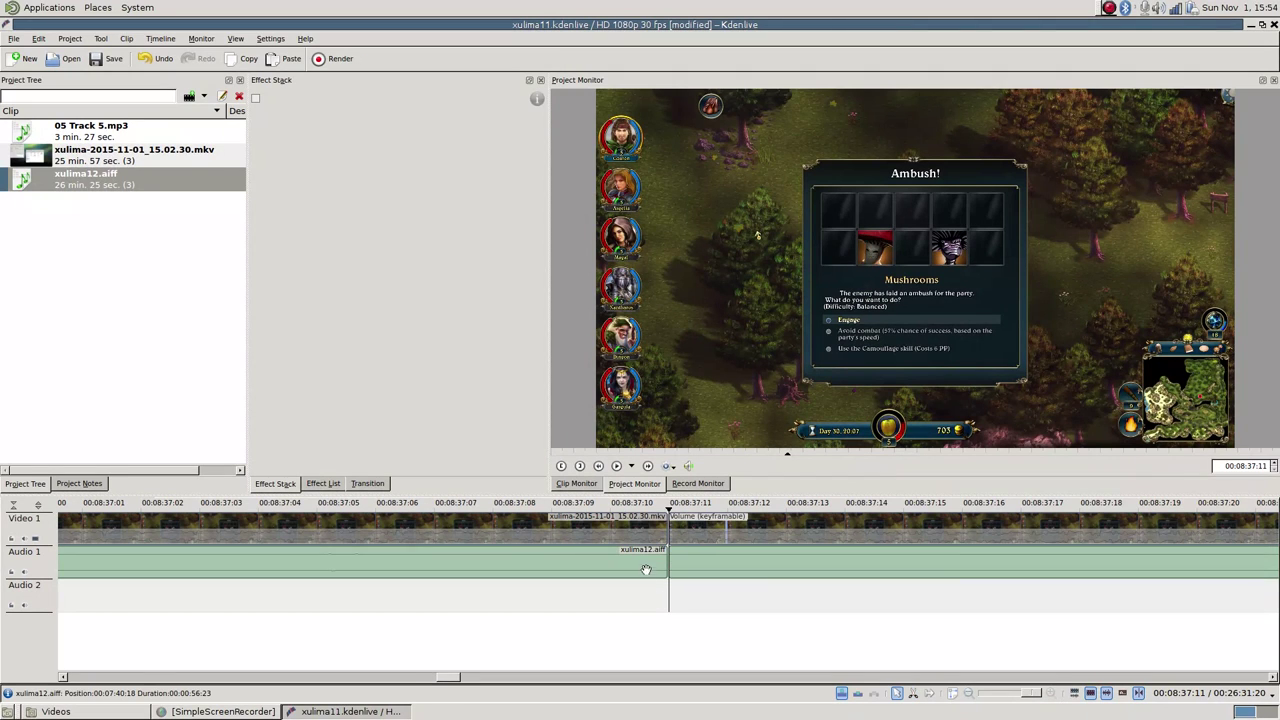
{"action": "left_click", "coordinate": [645, 569]}
{"action": "key", "text": "Delete"}
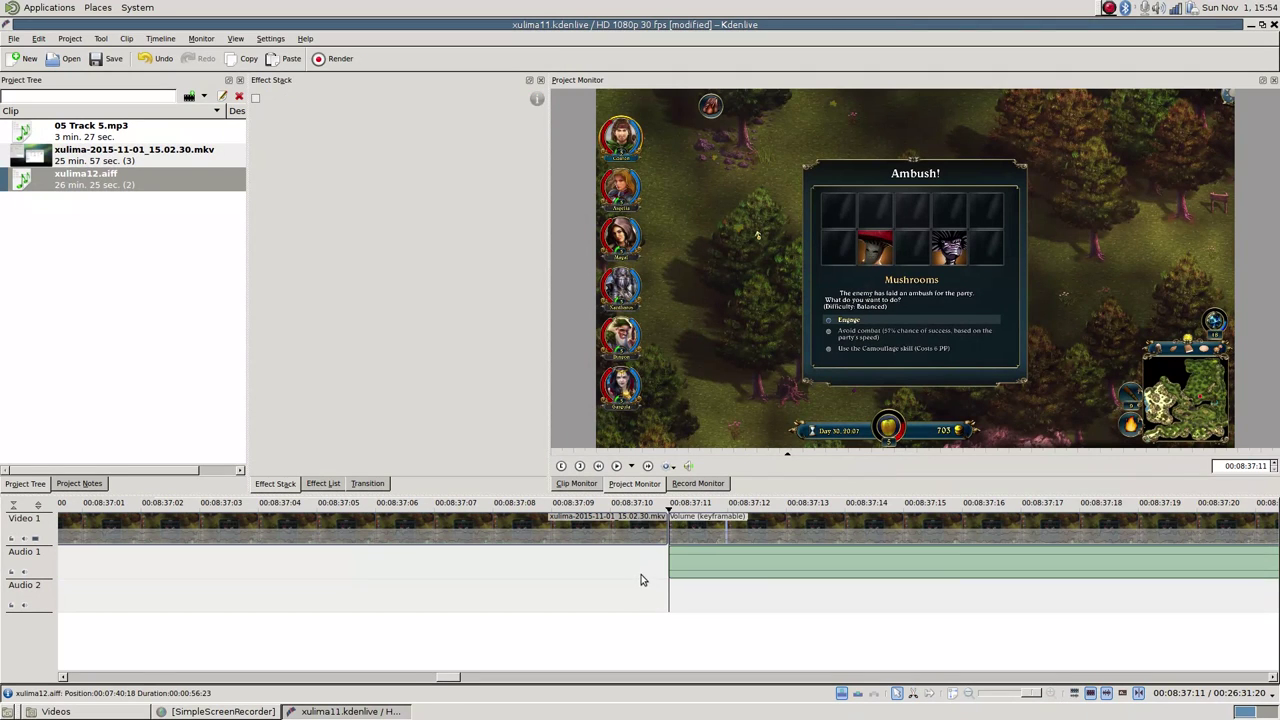
Remove the Volume (keyframable) effect from the silent video segment and add the Speed motion effect at 800%.
{"action": "scroll", "coordinate": [643, 580], "scroll_direction": "down", "scroll_amount": 4, "text": "ctrl"}
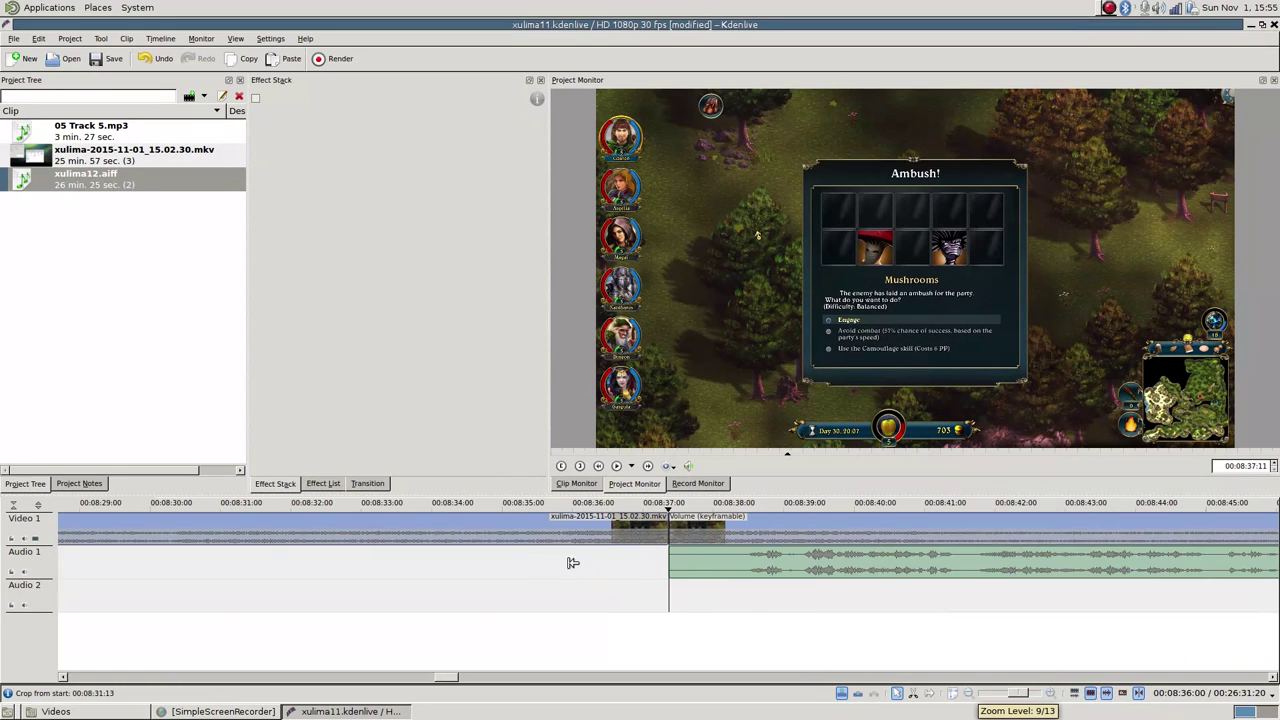
{"action": "left_click", "coordinate": [527, 545]}
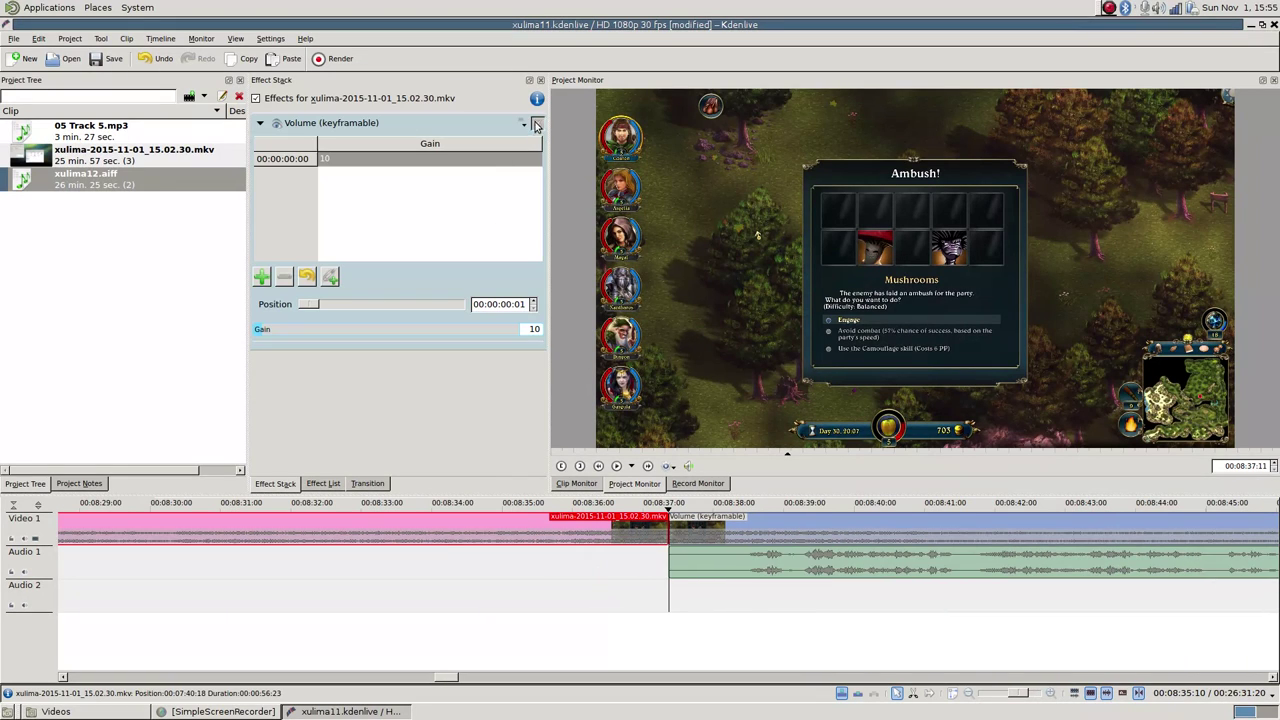
{"action": "right_click", "coordinate": [360, 521]}
{"action": "mouse_move", "coordinate": [384, 504]}
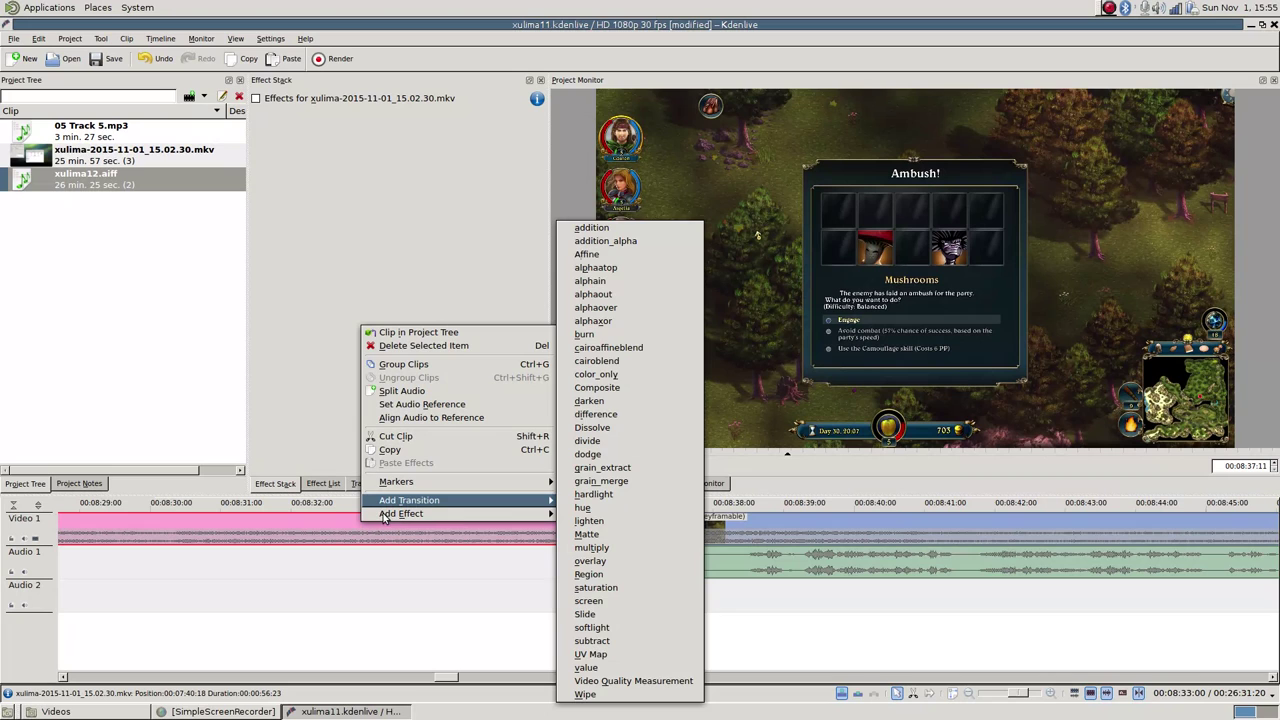
{"action": "mouse_move", "coordinate": [443, 514]}
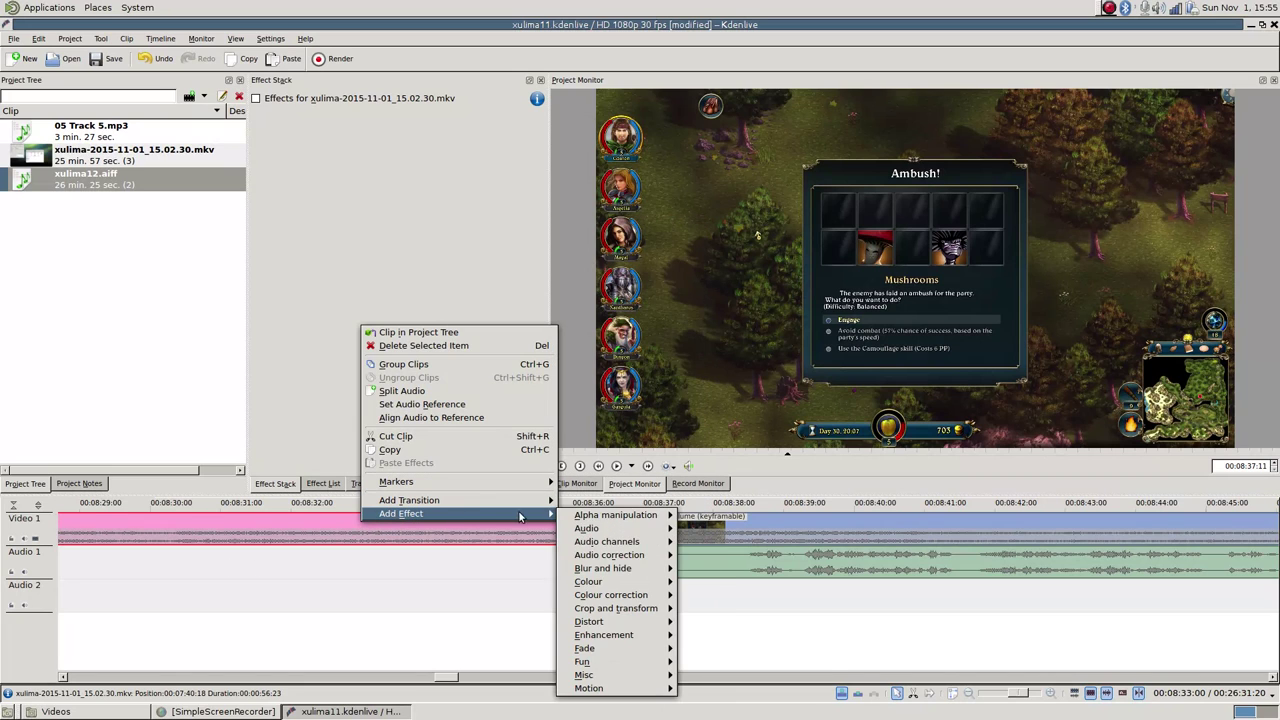
{"action": "mouse_move", "coordinate": [660, 690]}
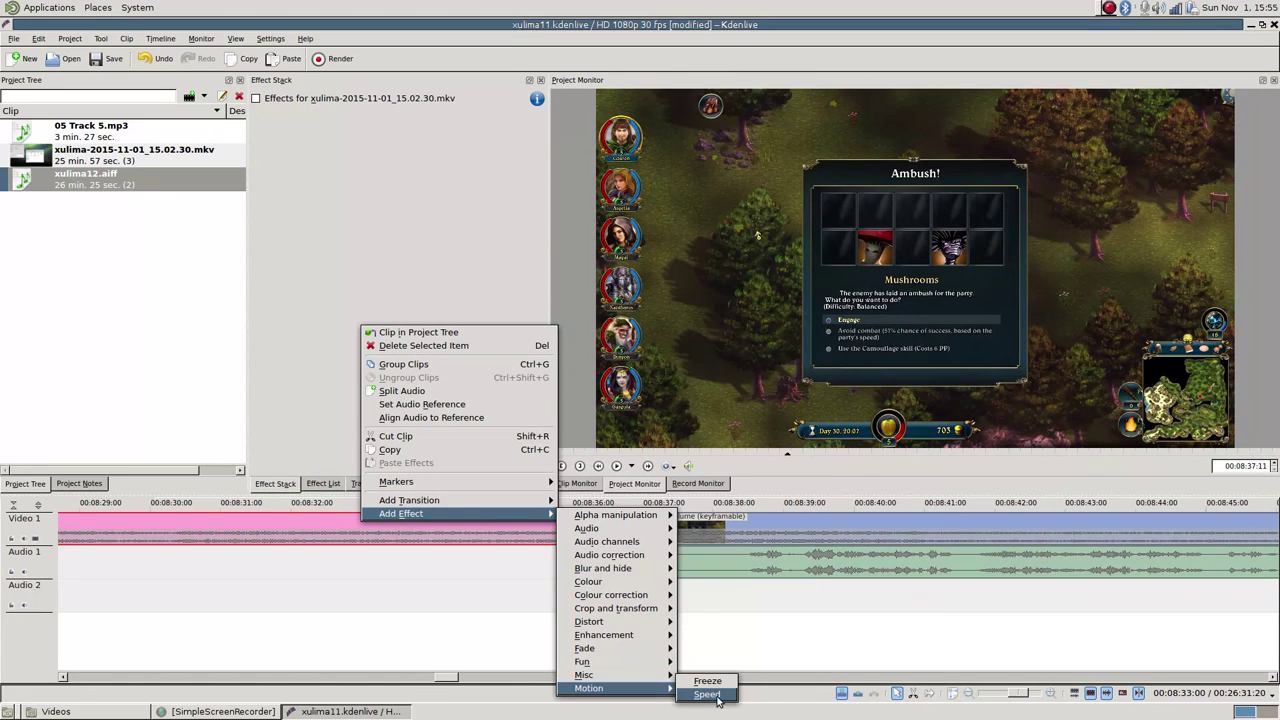
{"action": "left_click", "coordinate": [707, 694]}
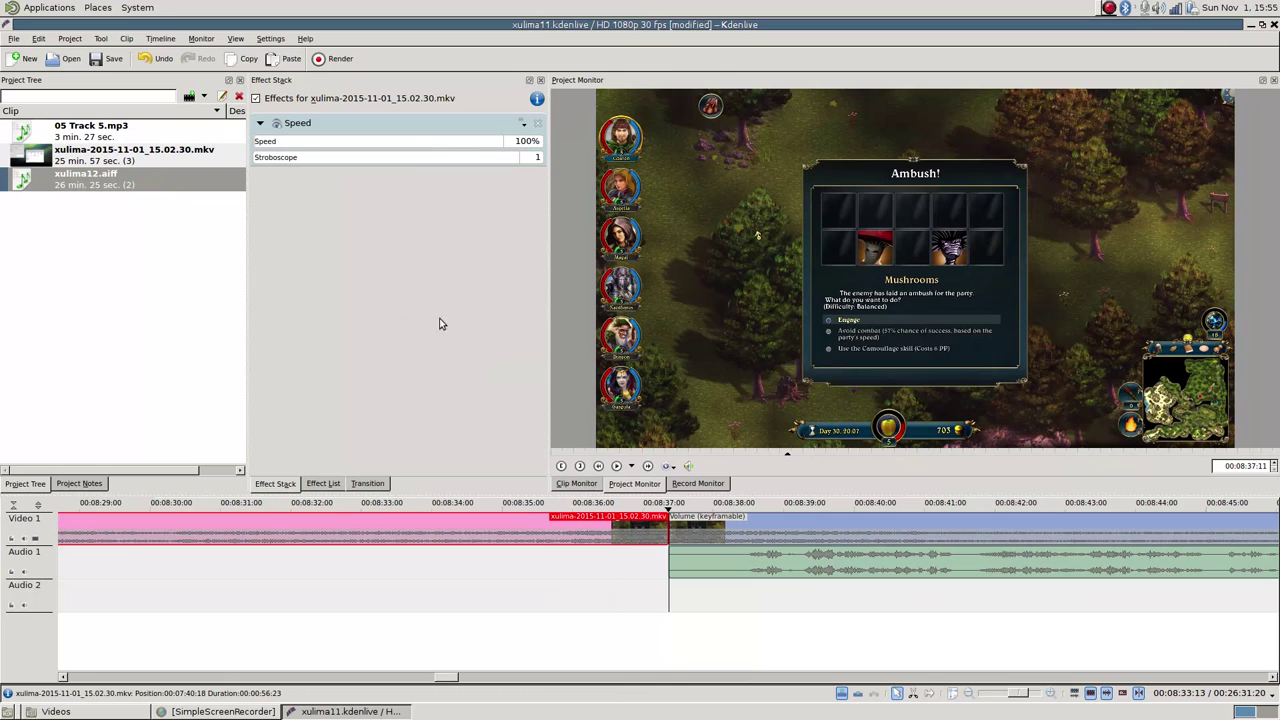
{"action": "left_click", "coordinate": [521, 140]}
{"action": "type", "text": "9"}
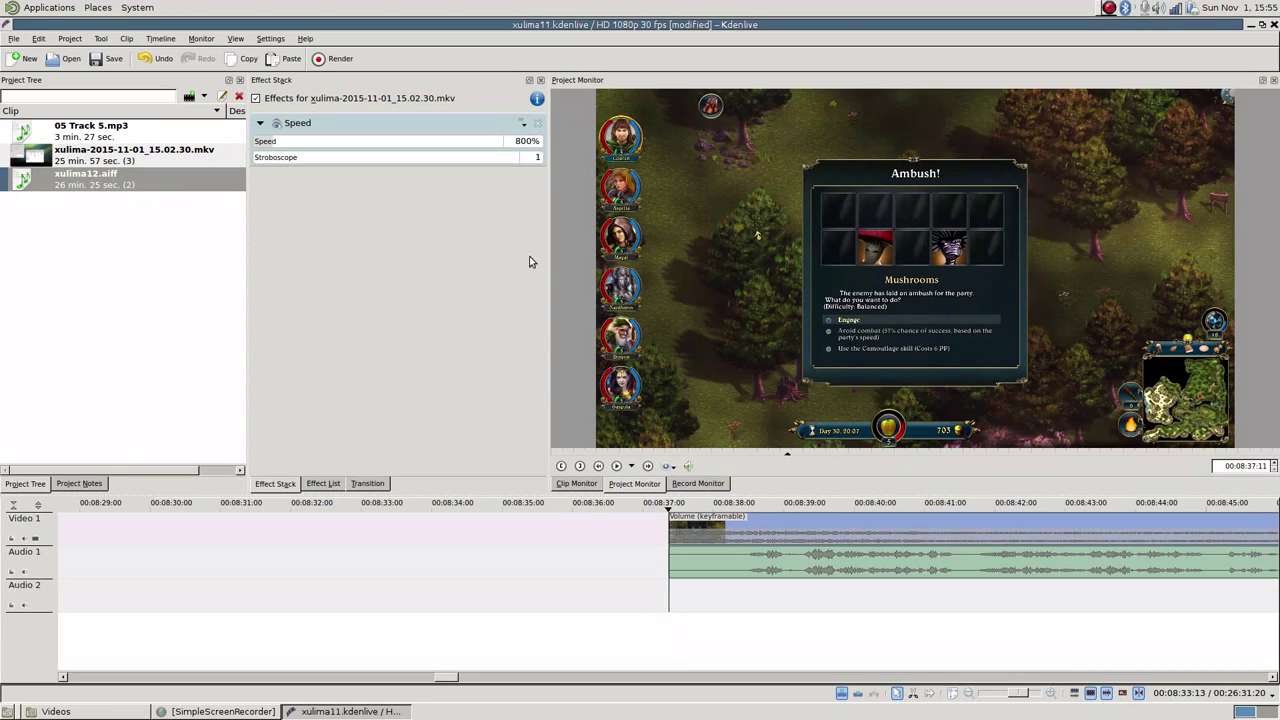
Move the remaining video and xulima12.aiff clips back so both start at the end of the 800% segment.
{"action": "scroll", "coordinate": [477, 540], "scroll_direction": "down", "scroll_amount": 3}
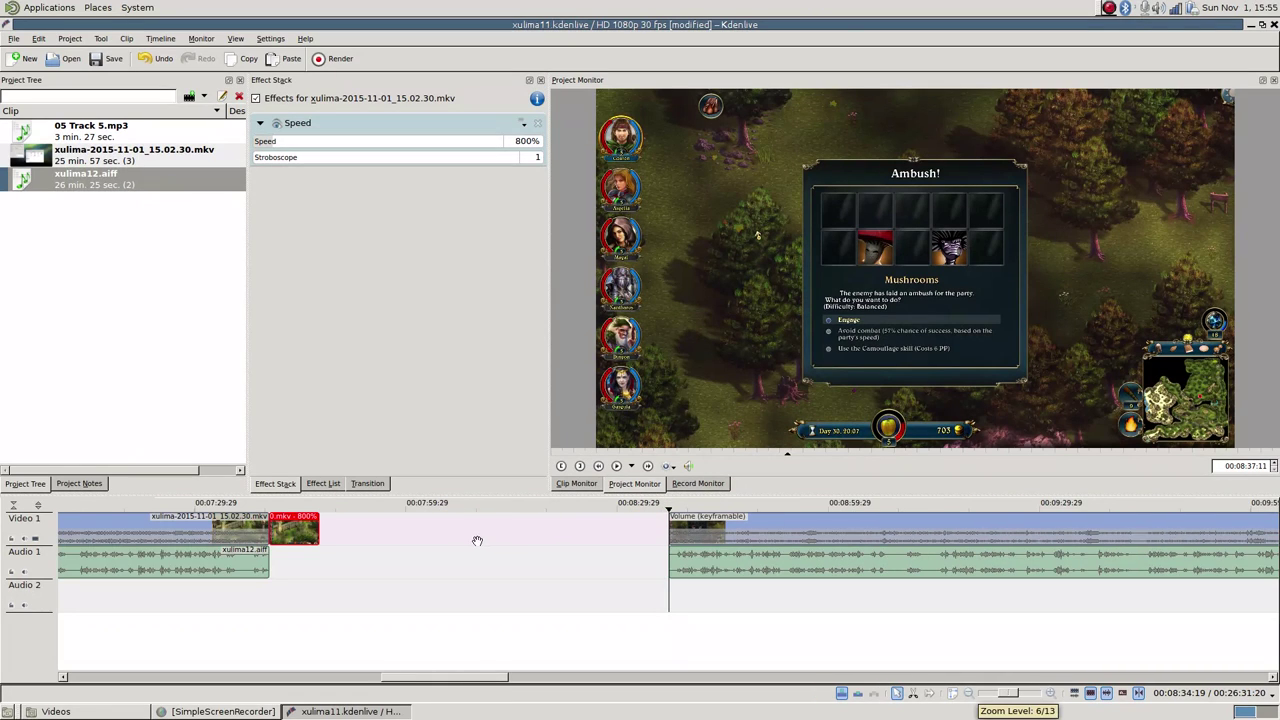
{"action": "scroll", "coordinate": [477, 540], "scroll_direction": "down", "scroll_amount": 1}
{"action": "left_click", "coordinate": [740, 522]}
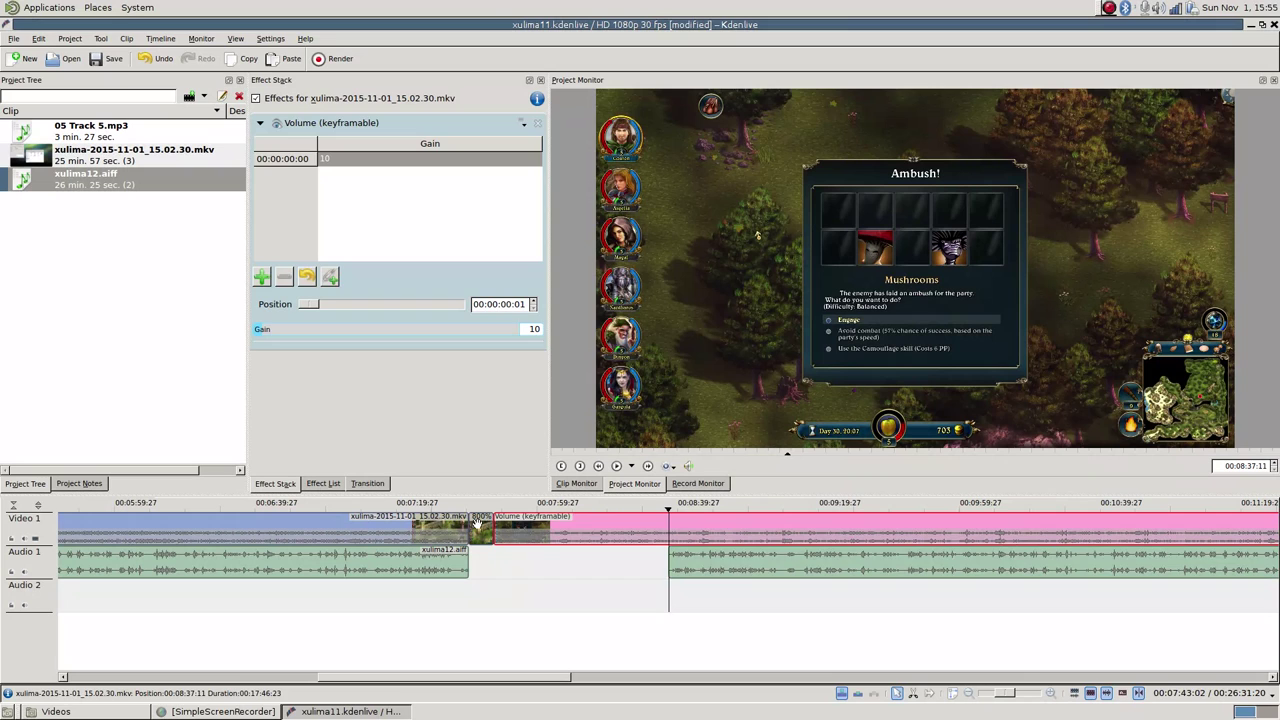
{"action": "left_click_drag", "start_coordinate": [695, 552], "coordinate": [538, 532]}
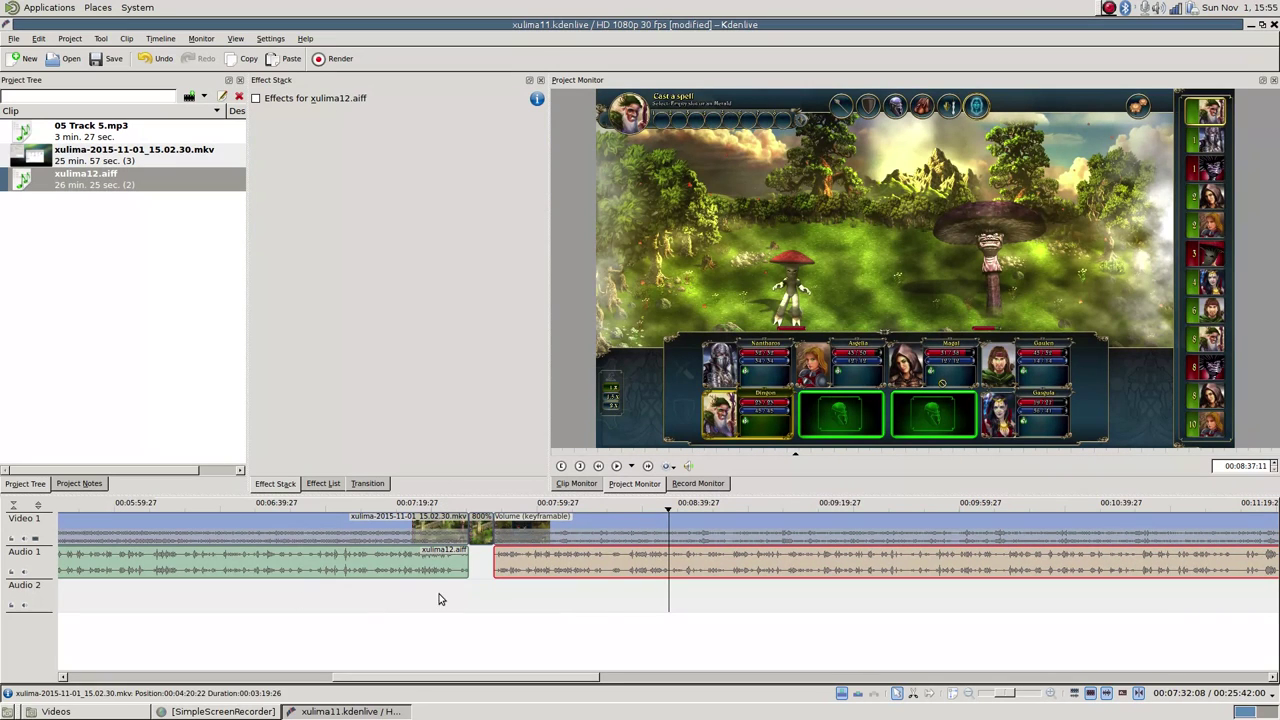
Place 05 Track 5.mp3 on Audio 2 at about 00:07:02, so that it runs under the sped-up segment.
{"action": "scroll", "coordinate": [438, 599], "scroll_direction": "down", "scroll_amount": 1}
{"action": "left_click_drag", "start_coordinate": [62, 142], "coordinate": [279, 598]}
{"action": "right_click", "coordinate": [309, 621]}
{"action": "left_click", "coordinate": [308, 602]}
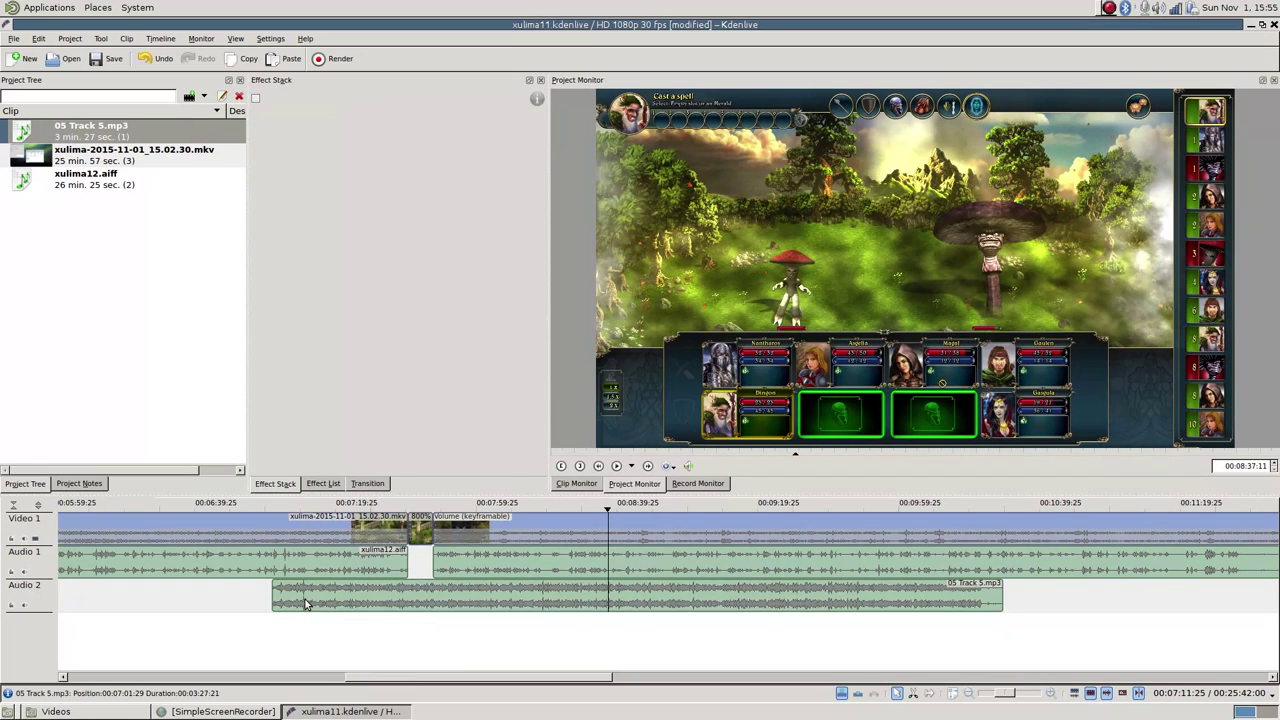
Add the Normalise audio correction effect to the 05 Track 5.mp3 clip on Audio 2.
{"action": "right_click", "coordinate": [306, 599]}
{"action": "left_click", "coordinate": [279, 599]}
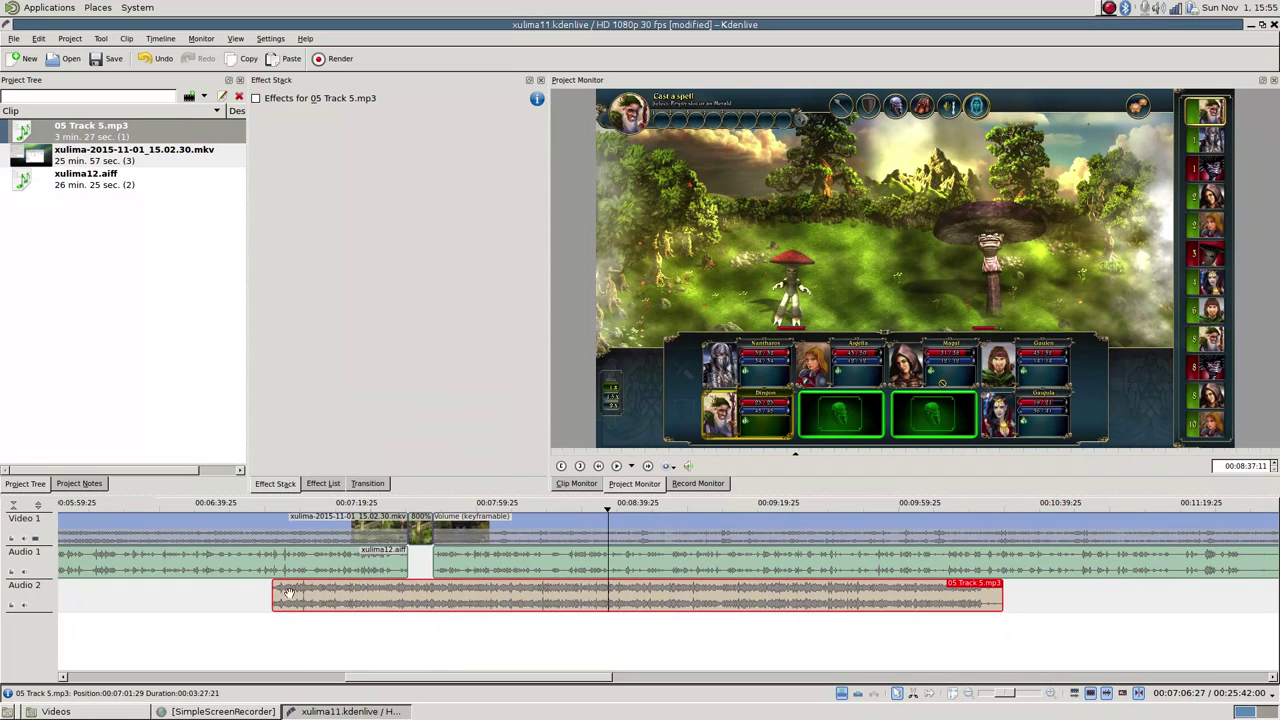
{"action": "right_click", "coordinate": [290, 597]}
{"action": "mouse_move", "coordinate": [332, 588]}
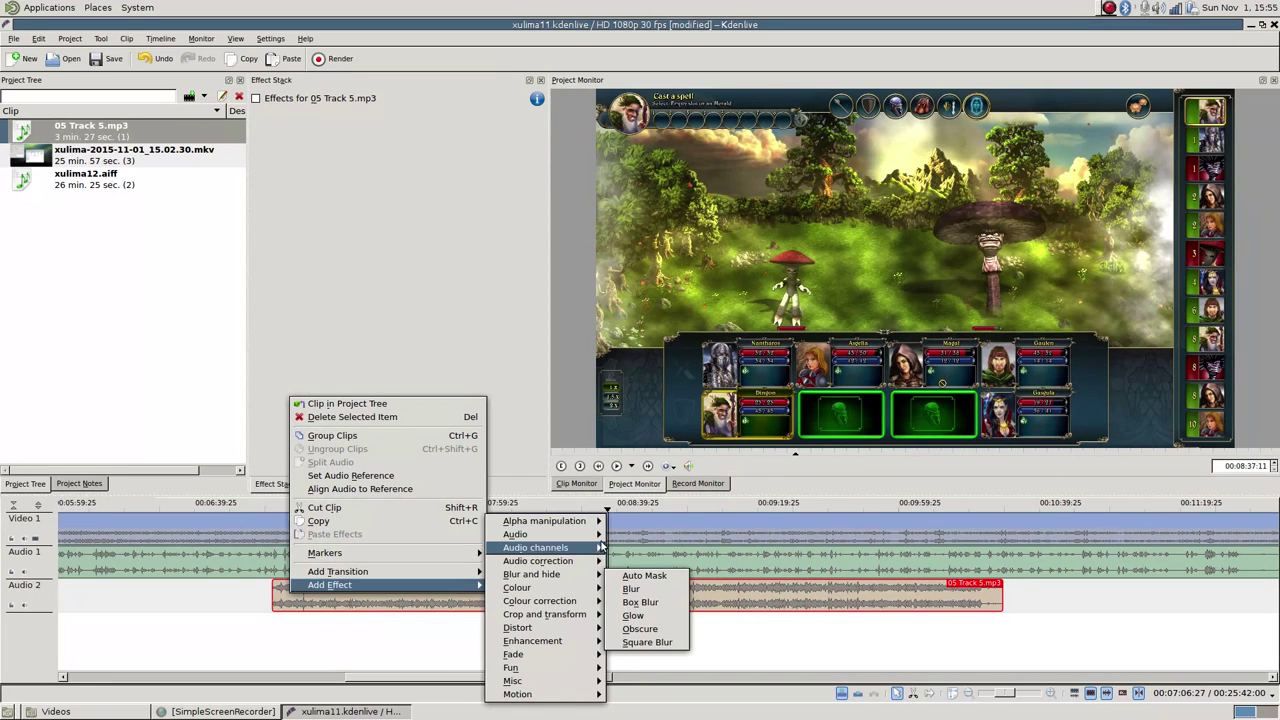
{"action": "mouse_move", "coordinate": [596, 529]}
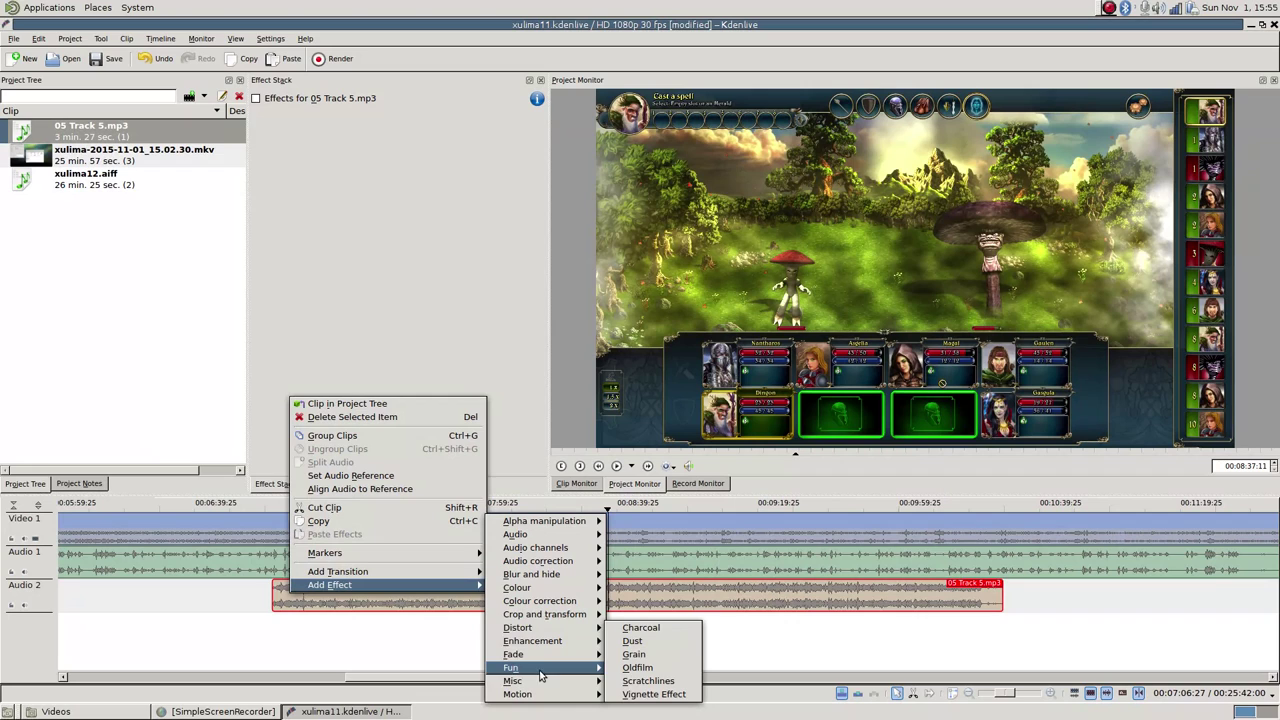
{"action": "mouse_move", "coordinate": [571, 565]}
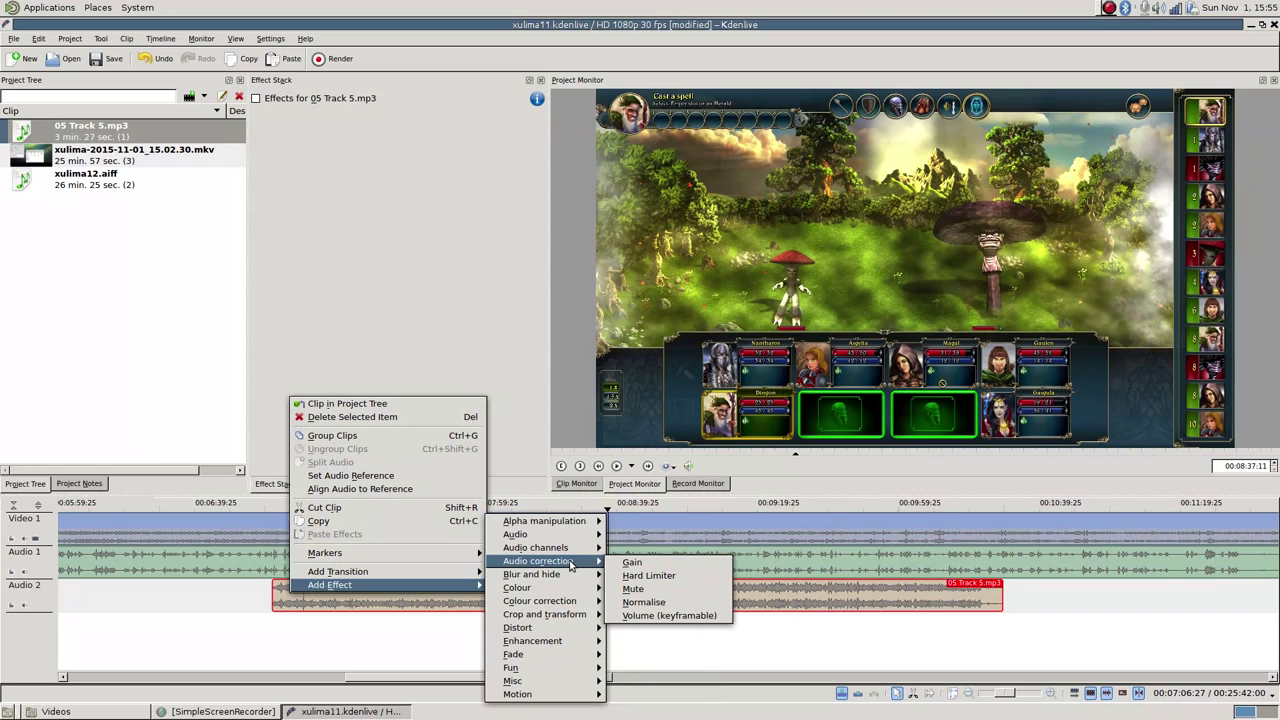
{"action": "left_click", "coordinate": [623, 600]}
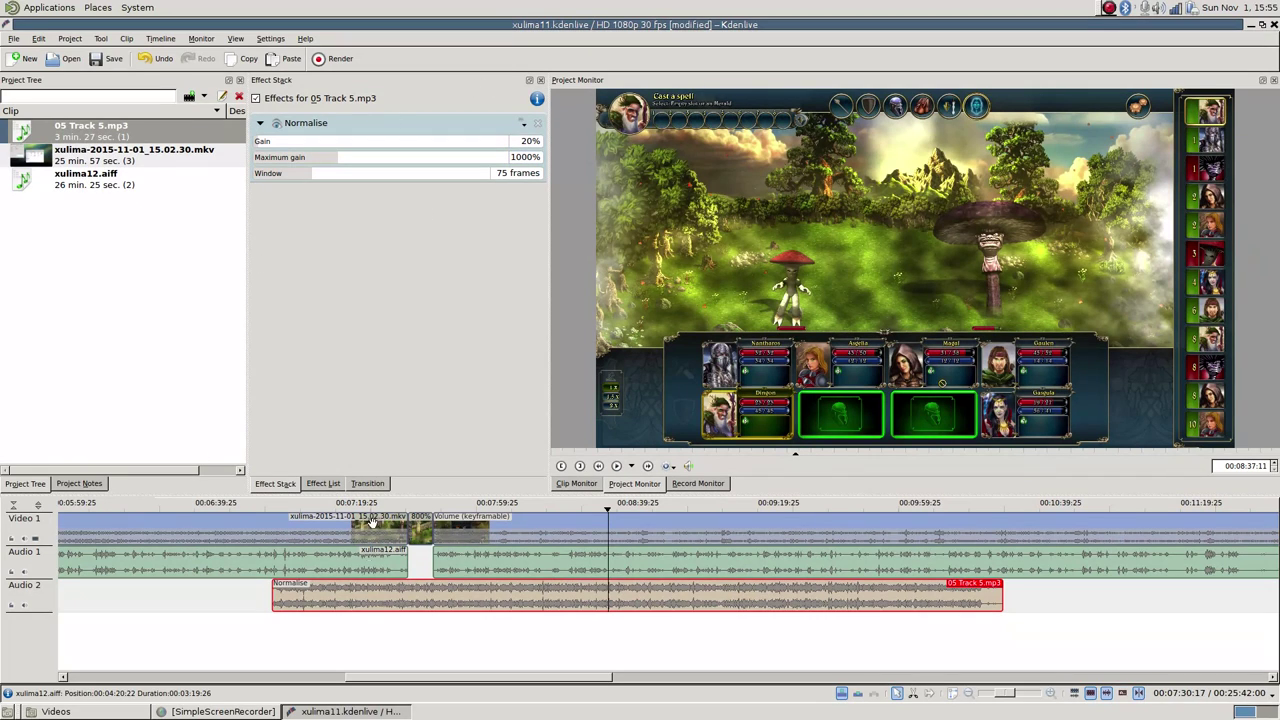
Cut the 05 Track 5.mp3 clip on Audio 2 about 16 seconds in and delete the opening piece.
{"action": "key", "text": "x"}
{"action": "left_click", "coordinate": [331, 597]}
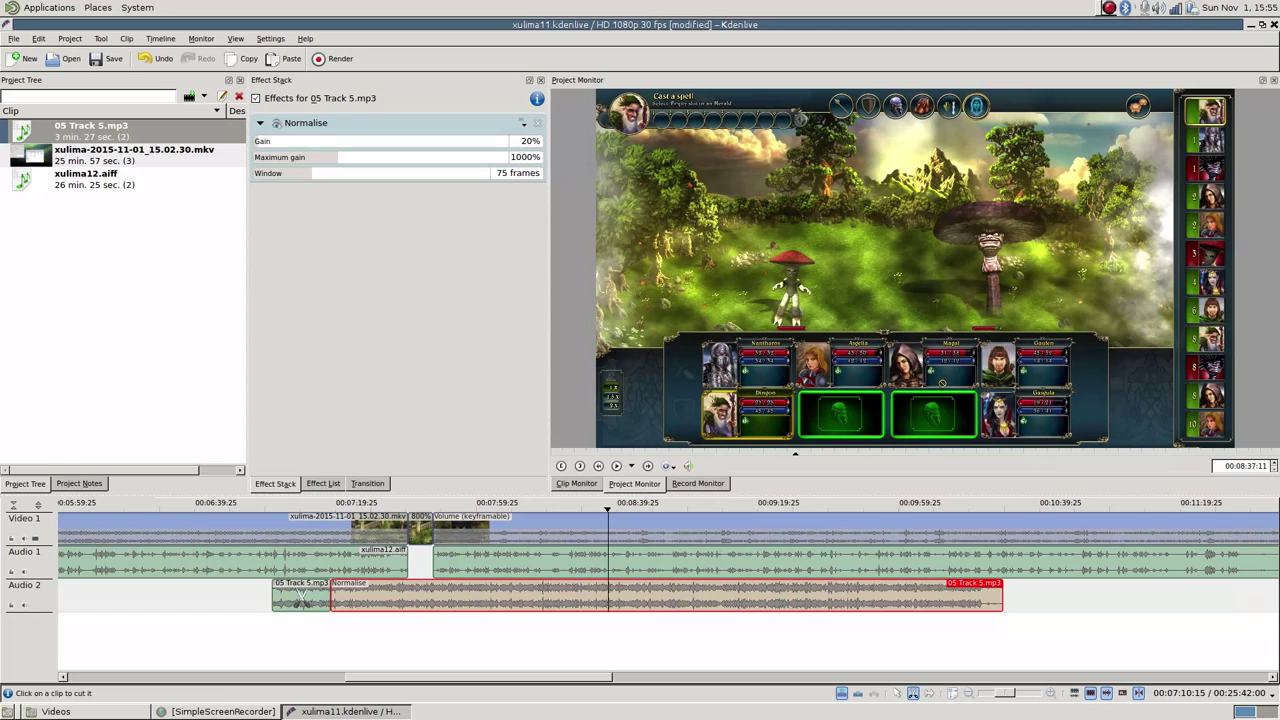
{"action": "key", "text": "s"}
{"action": "left_click", "coordinate": [304, 597]}
{"action": "key", "text": "Delete"}
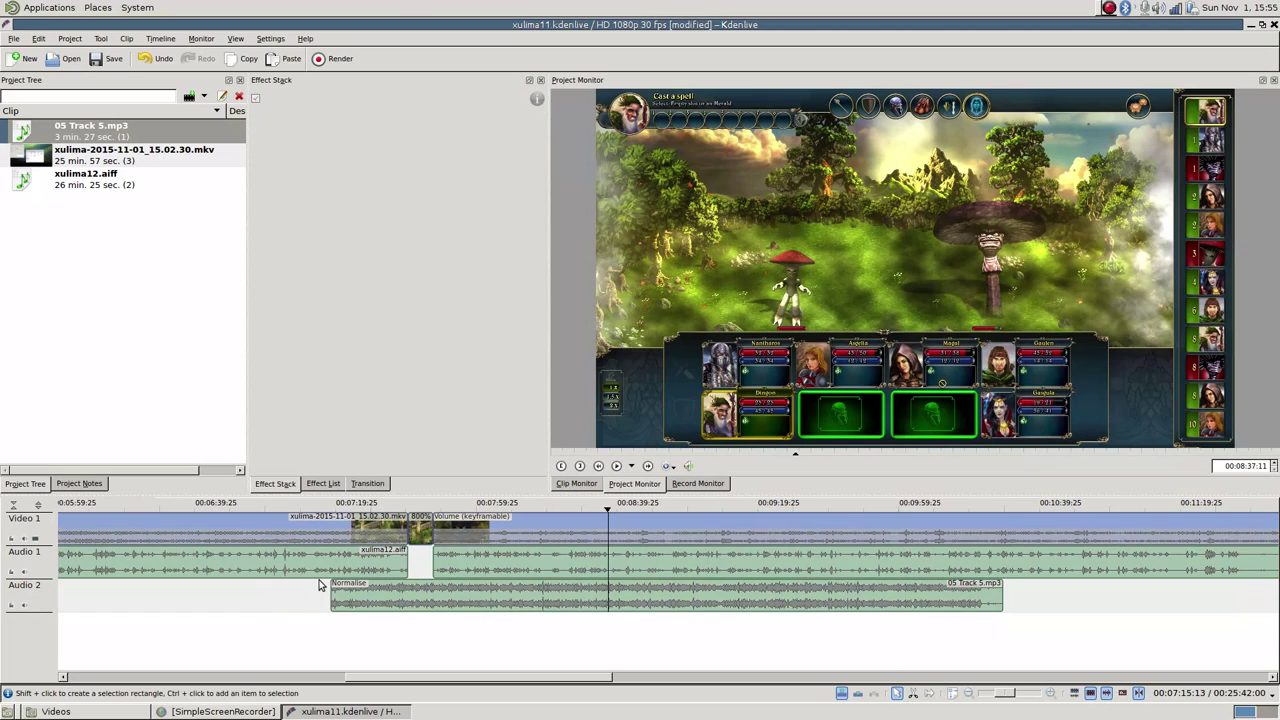
Move the trimmed 05 Track 5.mp3 clip so it starts at 00:07:38:10, shortly before the 800% segment.
{"action": "left_click_drag", "start_coordinate": [365, 586], "coordinate": [420, 583]}
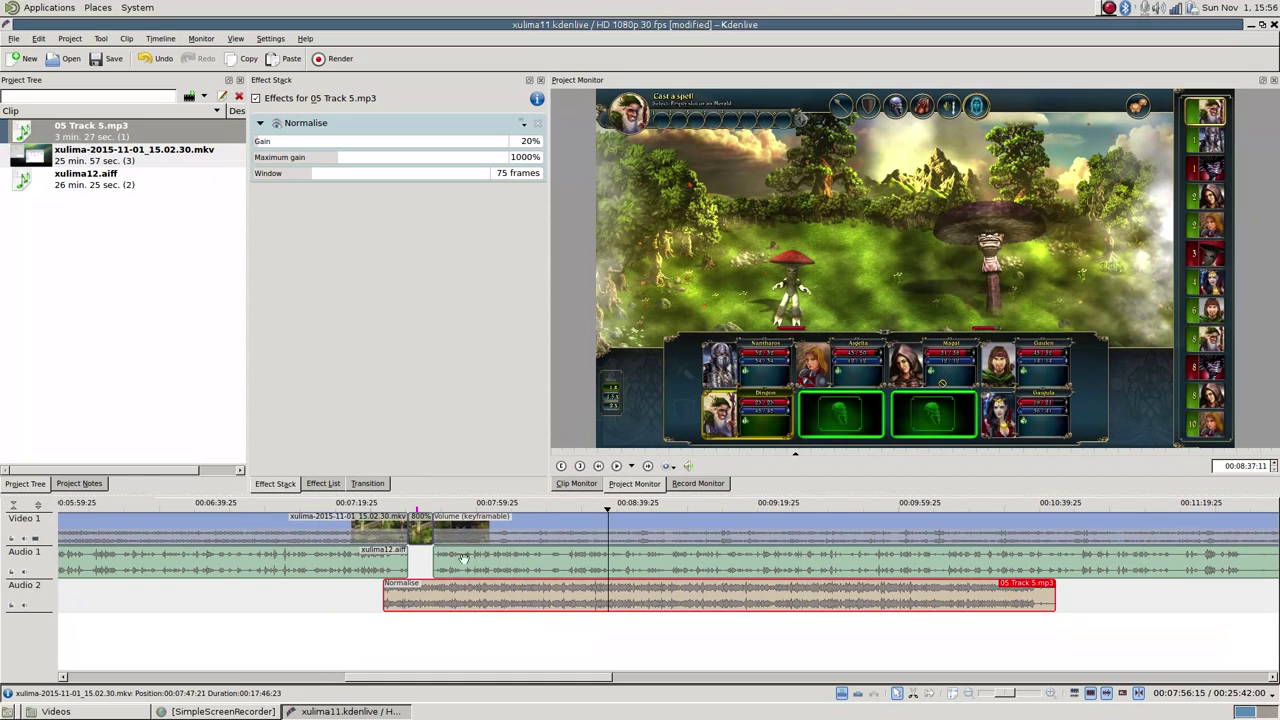
{"action": "left_click", "coordinate": [414, 604]}
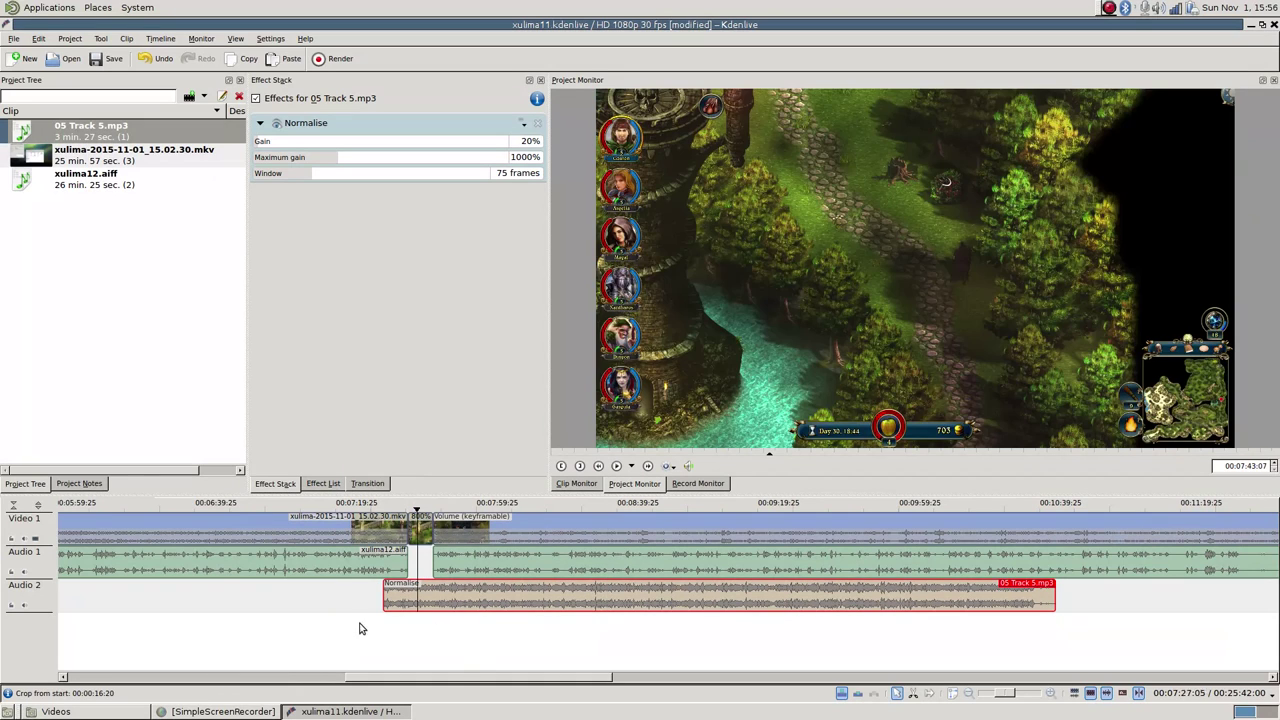
{"action": "scroll", "coordinate": [457, 648], "scroll_direction": "up", "scroll_amount": 1}
{"action": "scroll", "coordinate": [690, 612], "scroll_direction": "up", "scroll_amount": 3}
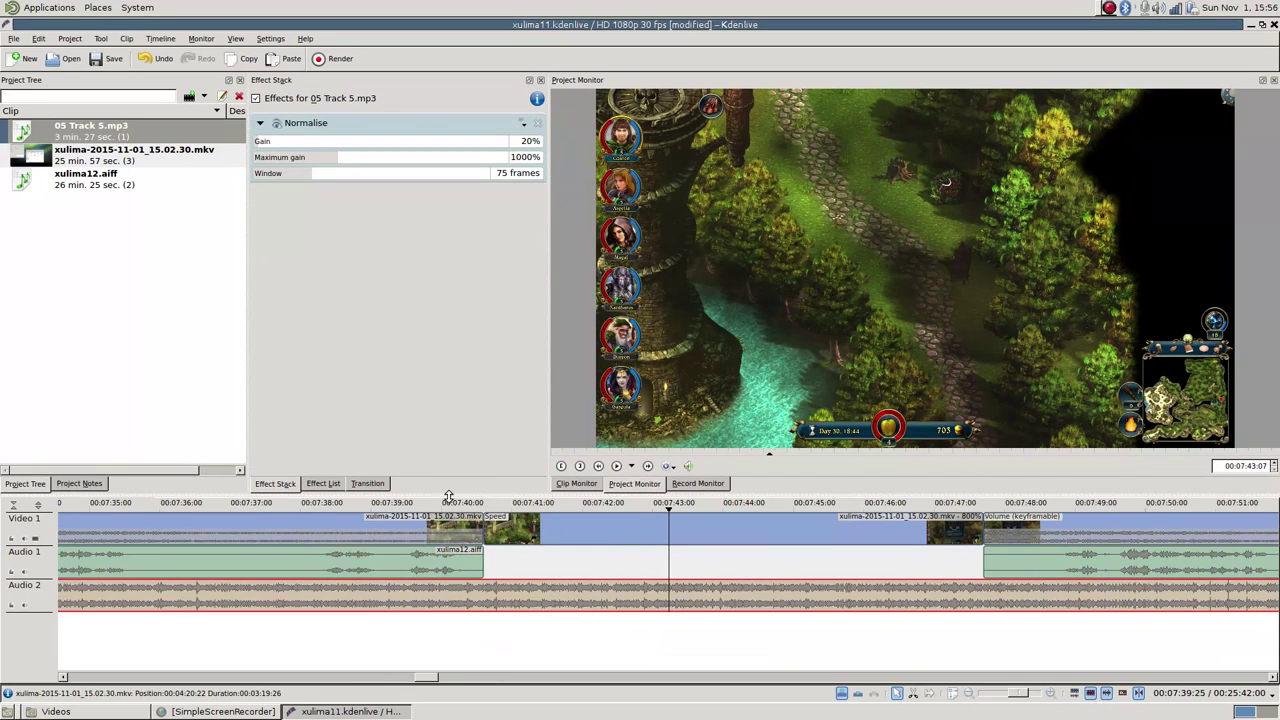
{"action": "left_click_drag", "start_coordinate": [176, 597], "coordinate": [520, 590]}
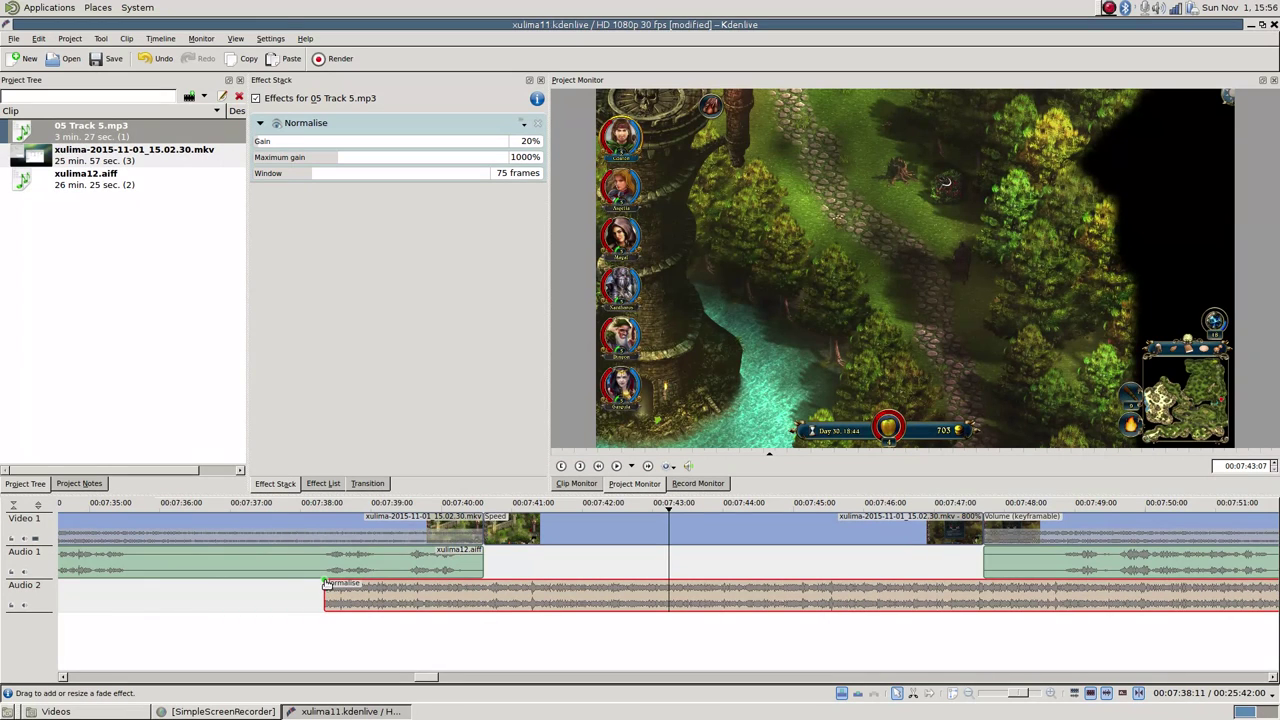
Add a fade-in of about 00:00:04:10 to the start of the music clip on Audio 2.
{"action": "left_click_drag", "start_coordinate": [326, 582], "coordinate": [631, 583]}
{"action": "scroll", "coordinate": [577, 638], "scroll_direction": "down", "scroll_amount": 1}
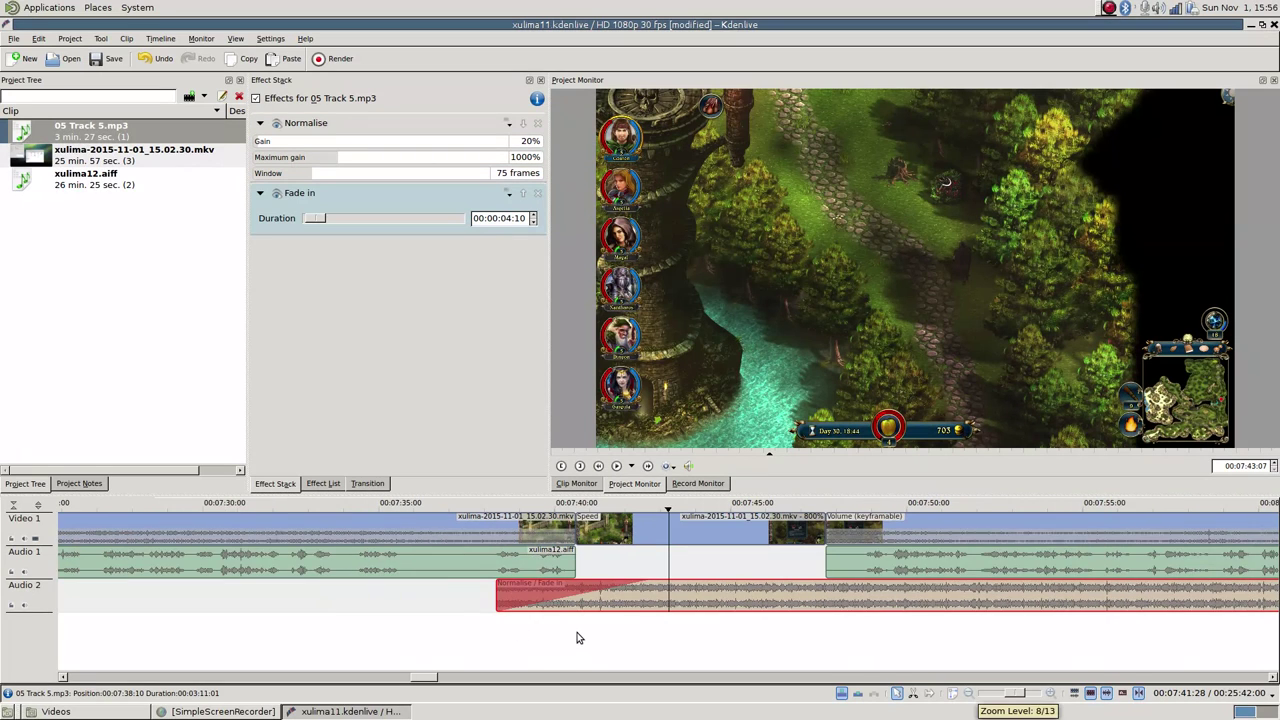
{"action": "scroll", "coordinate": [701, 596], "scroll_direction": "down", "scroll_amount": 3}
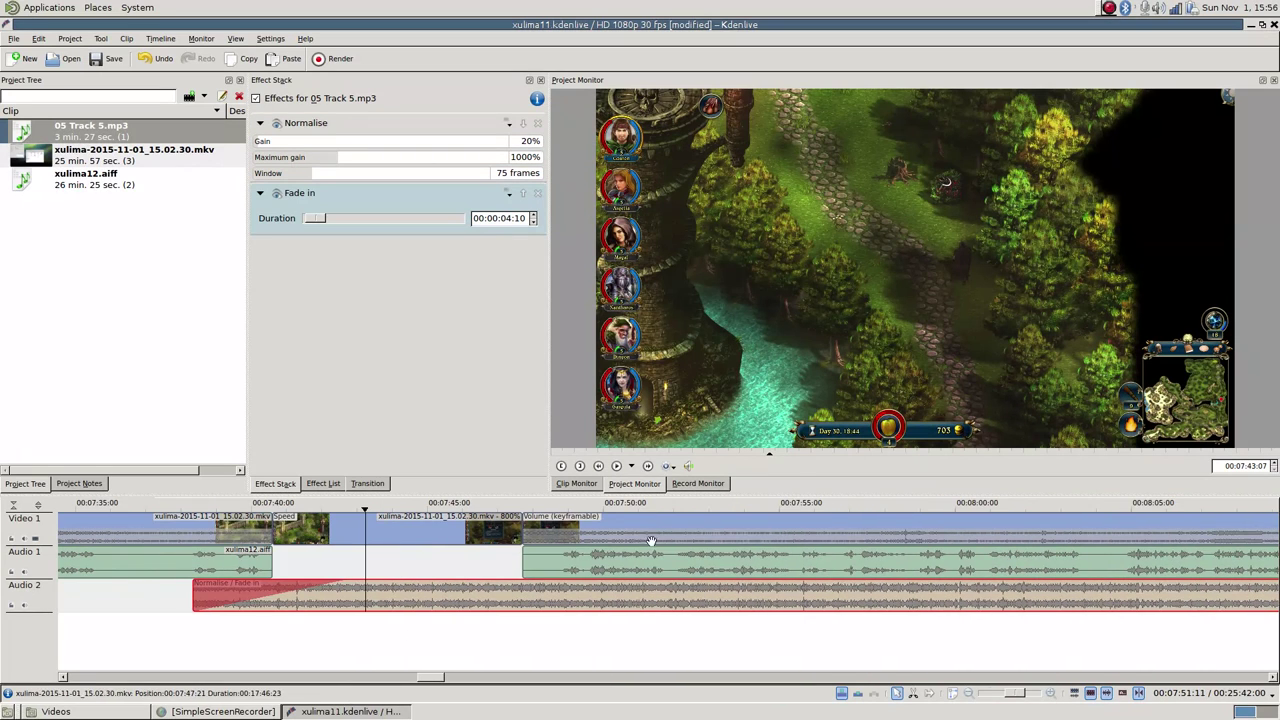
Split the music clip at about 00:07:49:26 and move the remainder away to start at about 00:07:54:00.
{"action": "left_click", "coordinate": [598, 595]}
{"action": "key", "text": "s"}
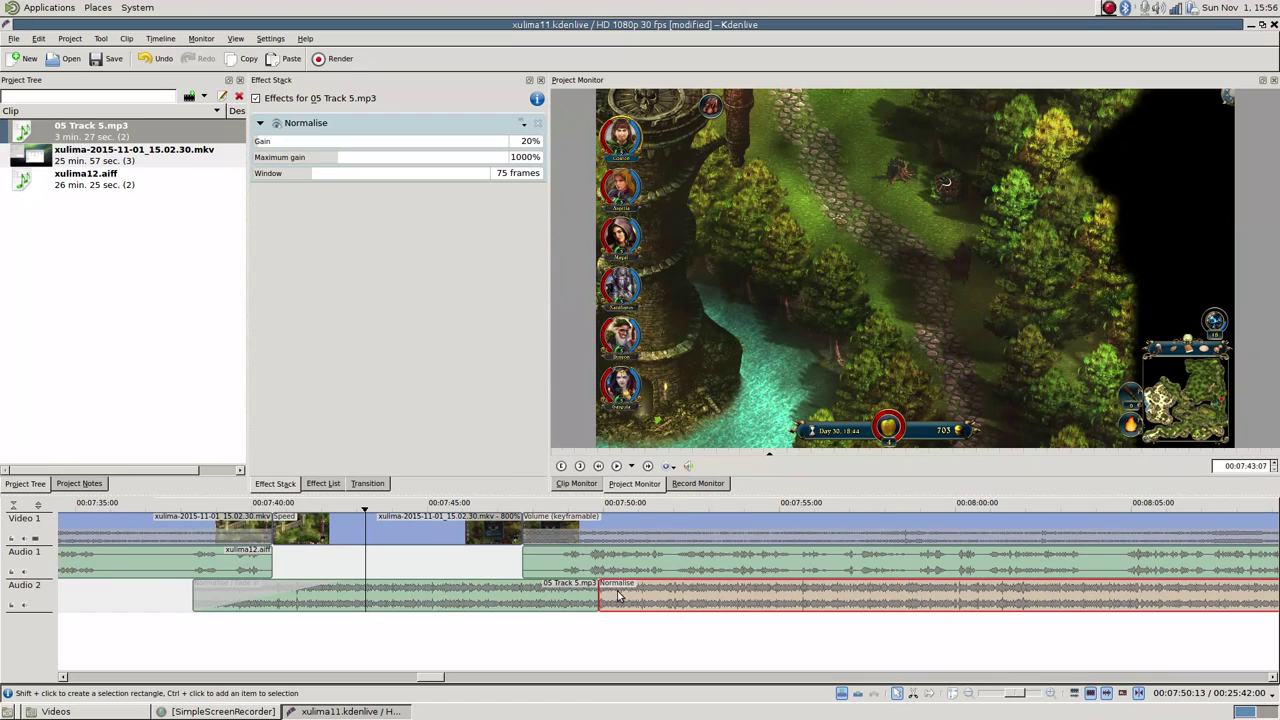
{"action": "left_click_drag", "start_coordinate": [616, 592], "coordinate": [762, 592]}
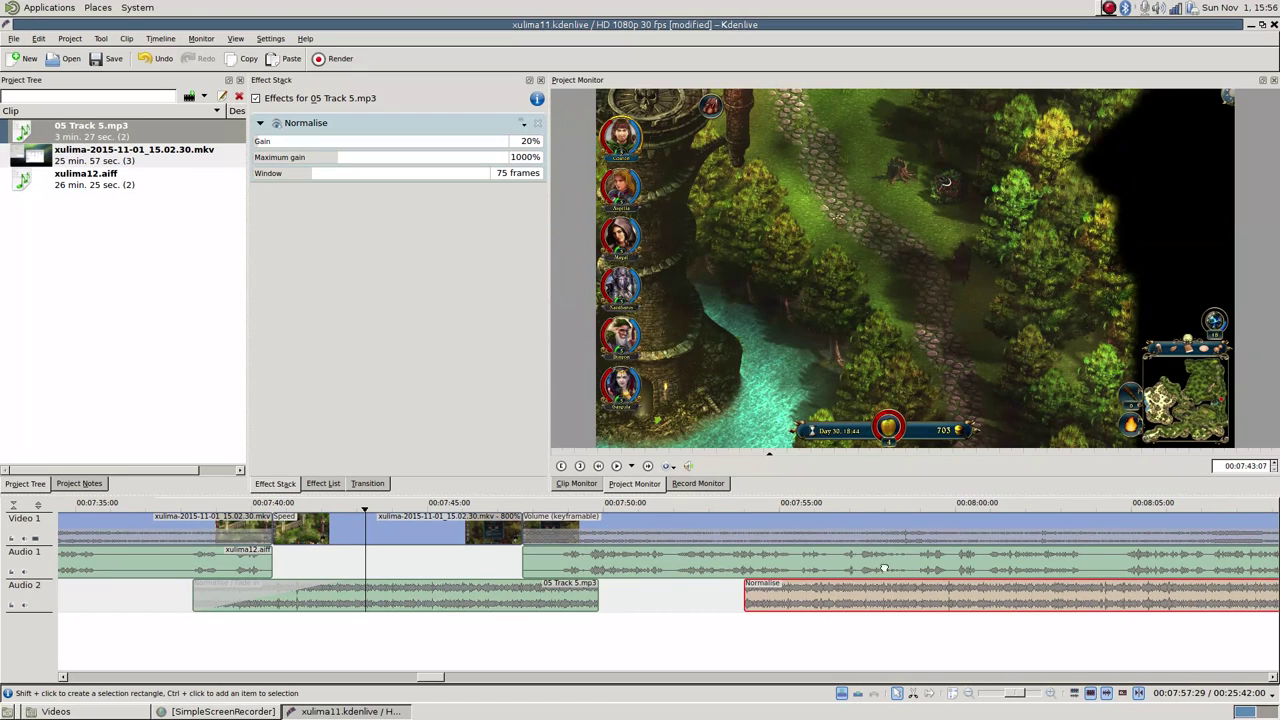
Add a fade-out of 00:00:02:04 to the short music clip, beginning where the 800% segment ends.
{"action": "left_click", "coordinate": [584, 509]}
{"action": "scroll", "coordinate": [574, 595], "scroll_direction": "up", "scroll_amount": 2}
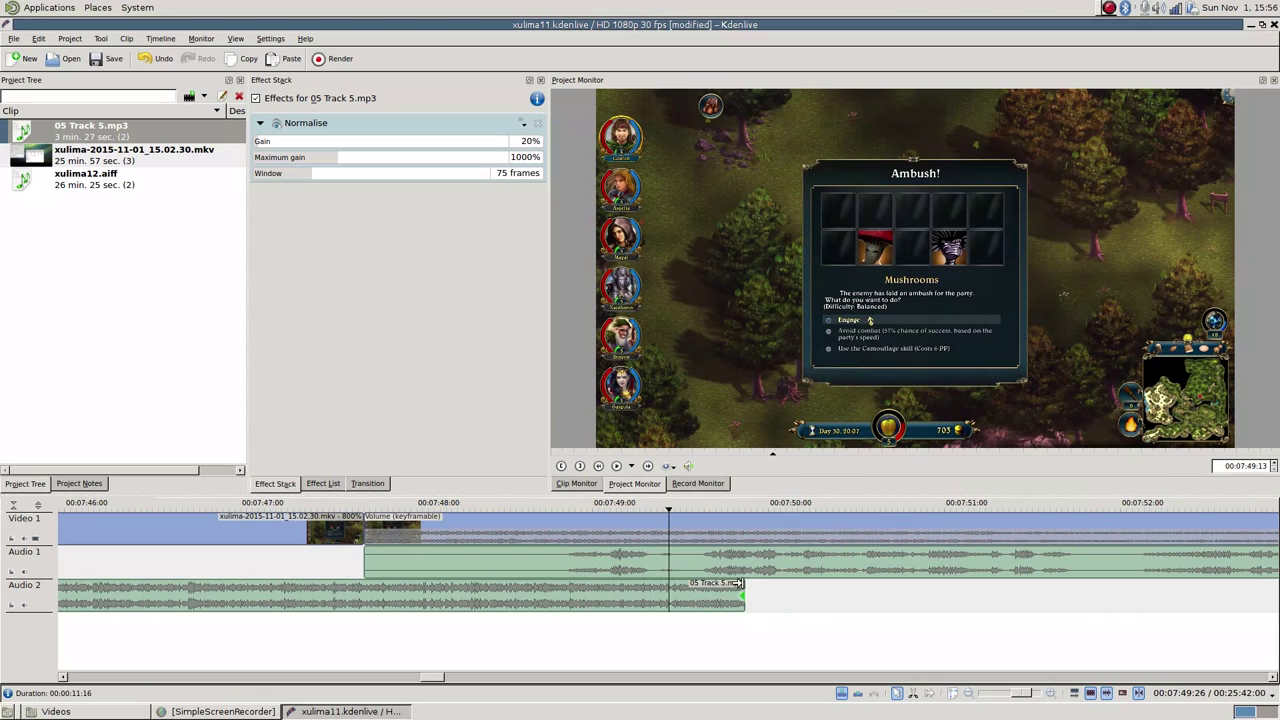
{"action": "left_click_drag", "start_coordinate": [738, 583], "coordinate": [3, 602]}
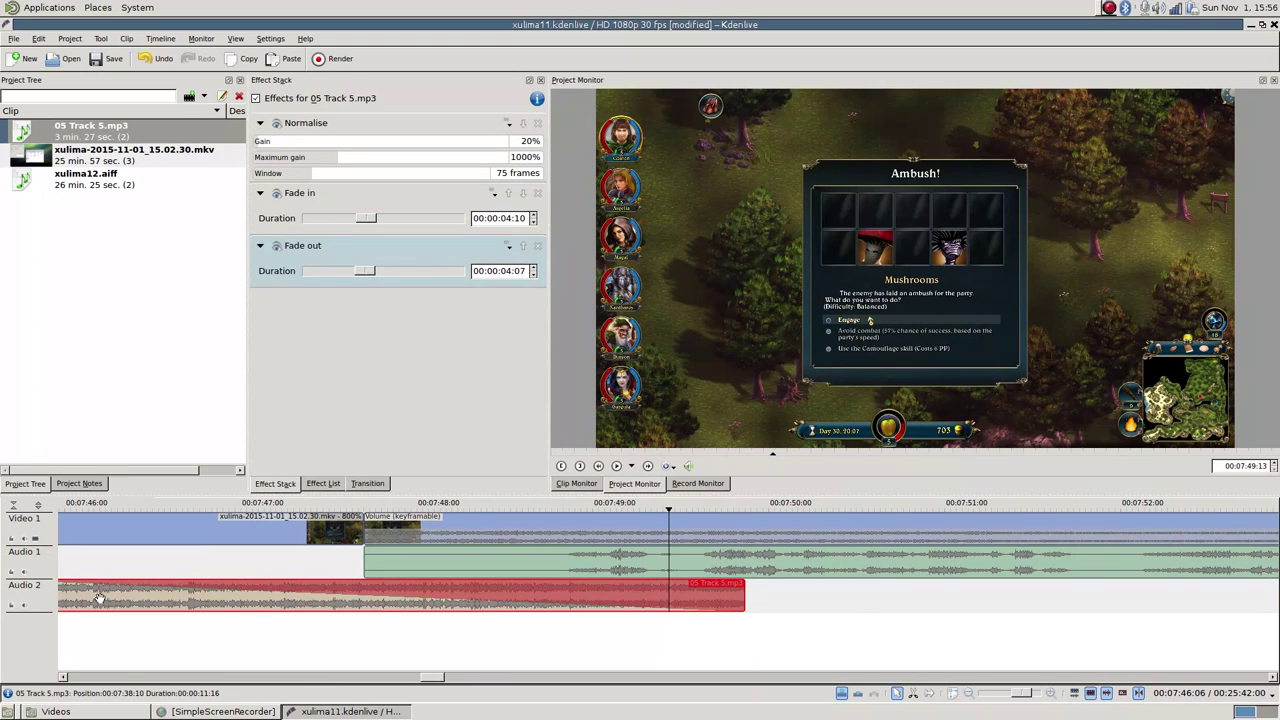
{"action": "scroll", "coordinate": [100, 597], "scroll_direction": "up", "scroll_amount": 3}
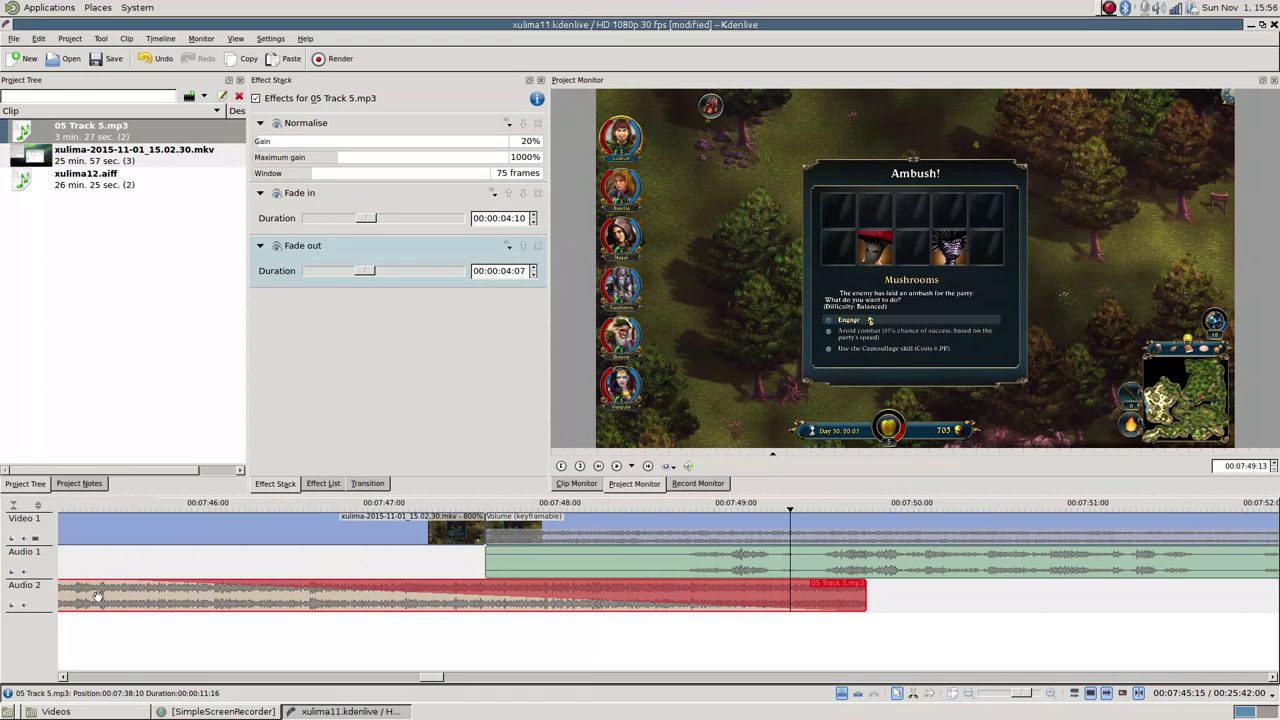
{"action": "scroll", "coordinate": [97, 596], "scroll_direction": "up", "scroll_amount": 3}
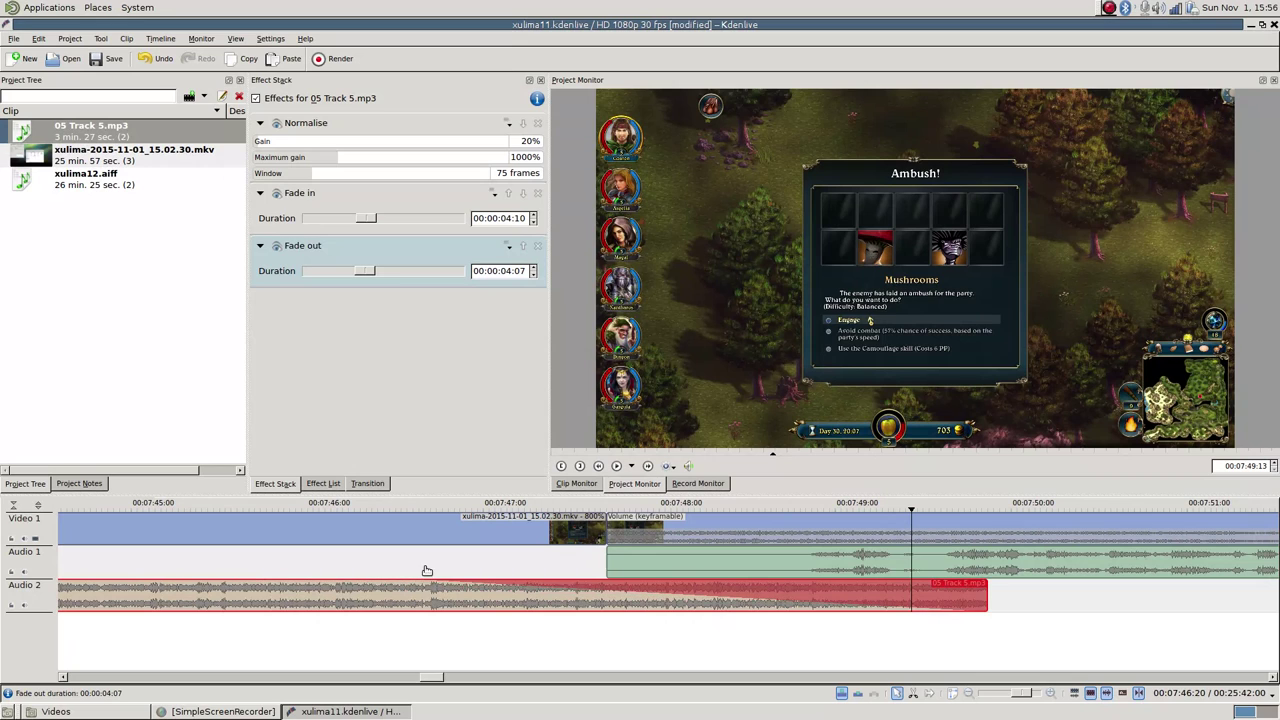
{"action": "left_click_drag", "start_coordinate": [532, 561], "coordinate": [610, 562]}
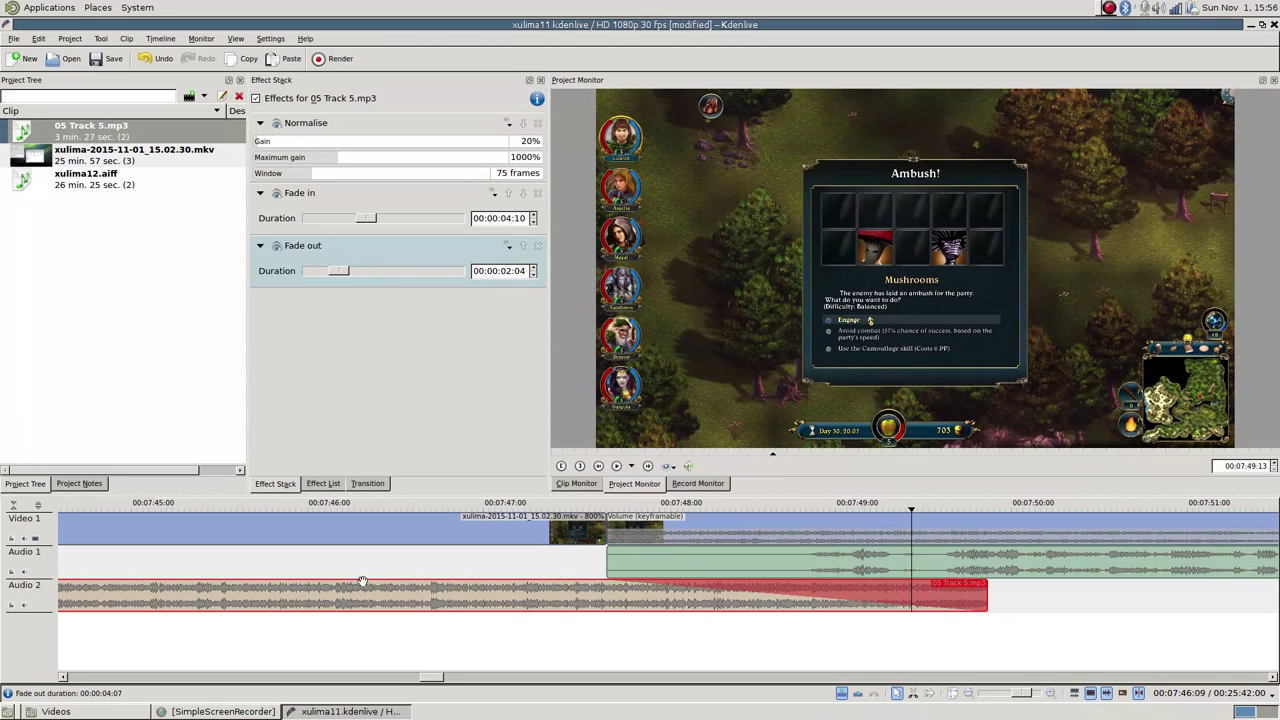
Save the project with the faded music clip in place.
{"action": "scroll", "coordinate": [443, 646], "scroll_direction": "down", "scroll_amount": 4}
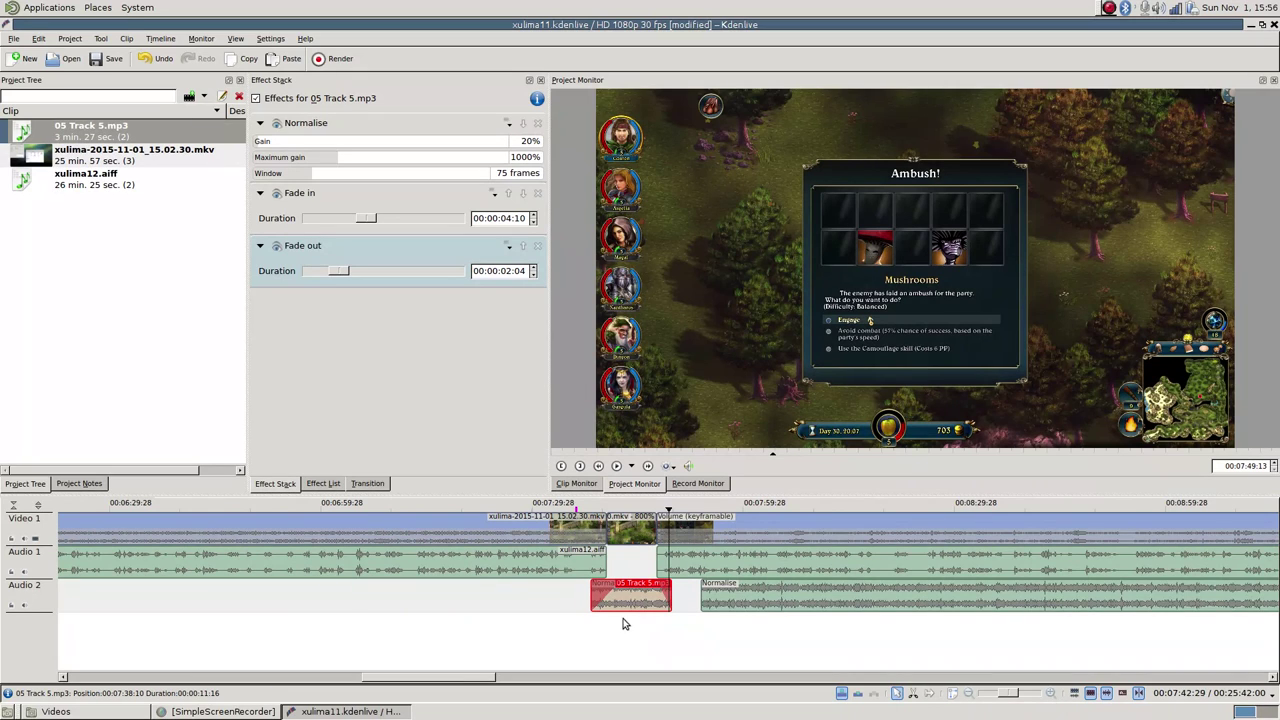
{"action": "scroll", "coordinate": [615, 643], "scroll_direction": "up", "scroll_amount": 5}
{"action": "key", "text": "ctrl+s"}
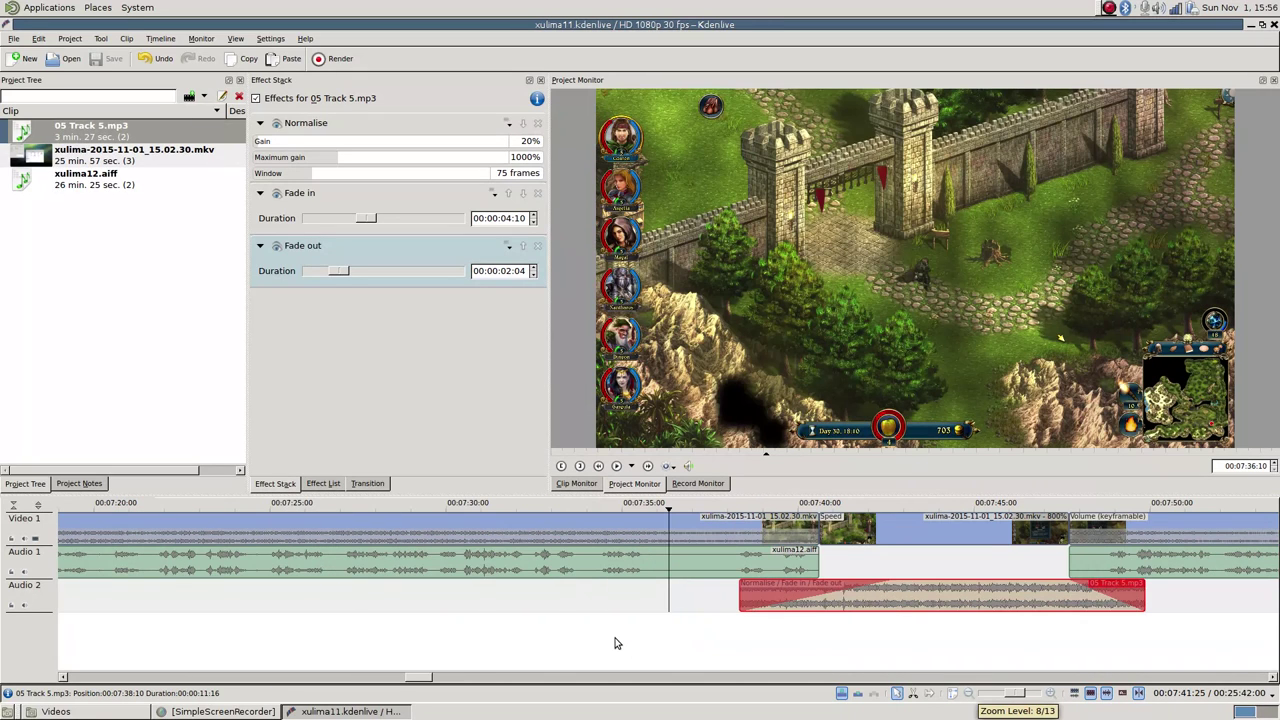
Play back the music fade-in from about 00:07:37 and the fade-out from the end of the 800% segment.
{"action": "left_click", "coordinate": [723, 514]}
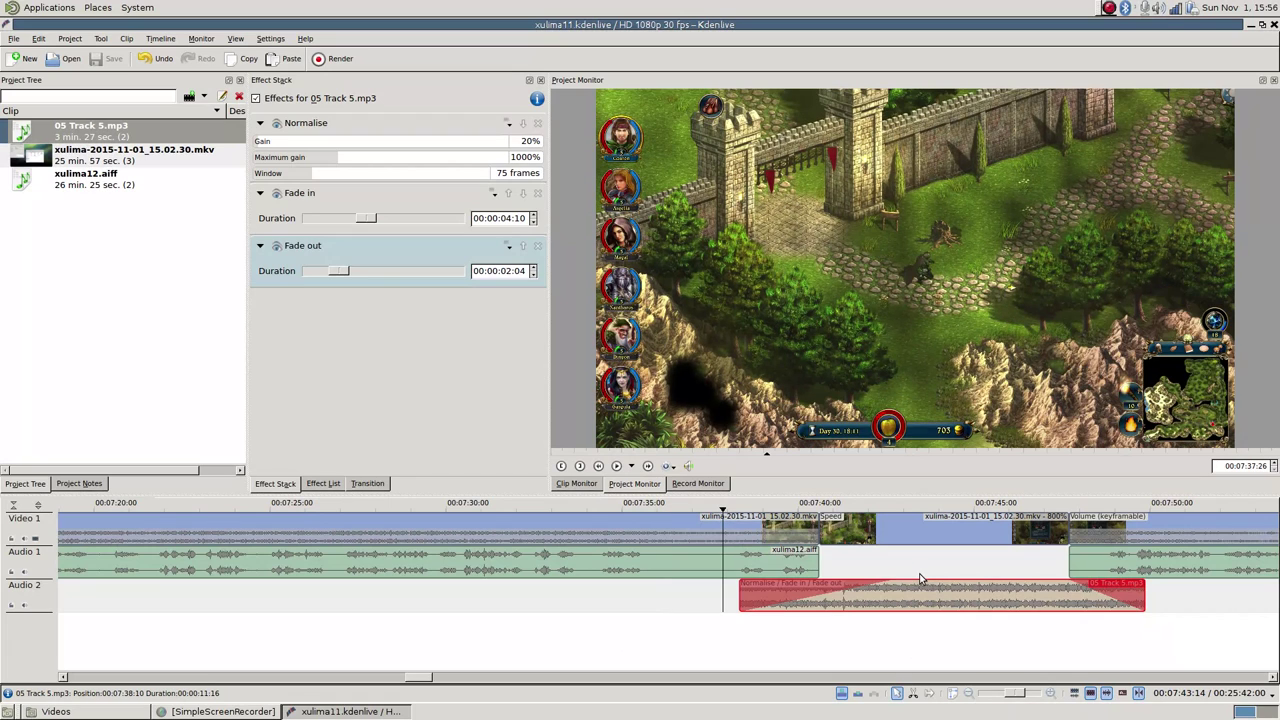
{"action": "key", "text": "space"}
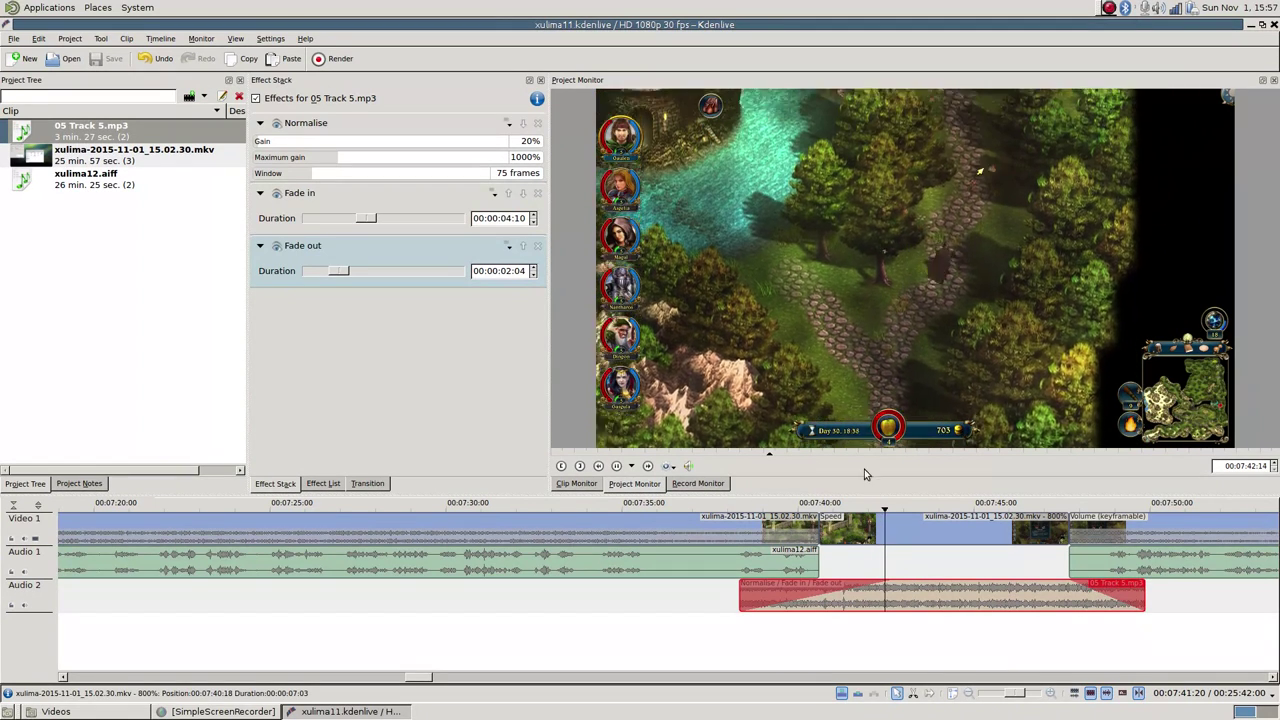
{"action": "scroll", "coordinate": [835, 600], "scroll_direction": "down", "scroll_amount": 5}
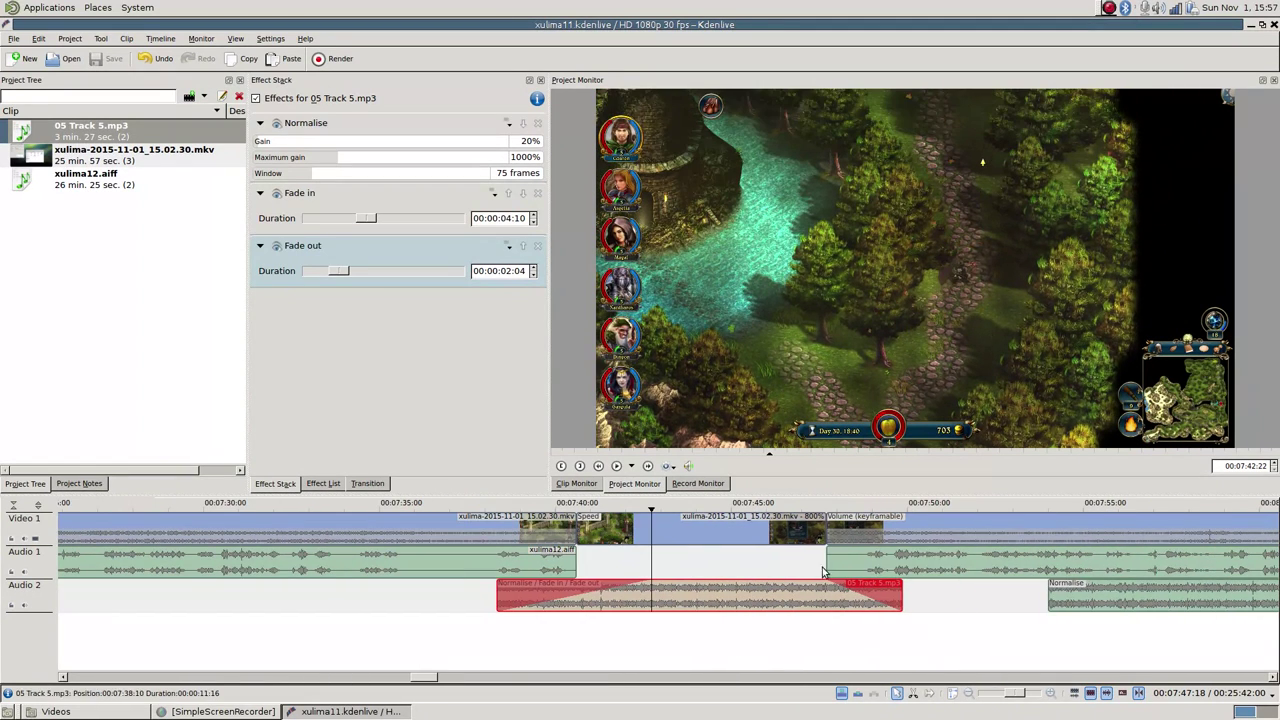
{"action": "left_click", "coordinate": [828, 511]}
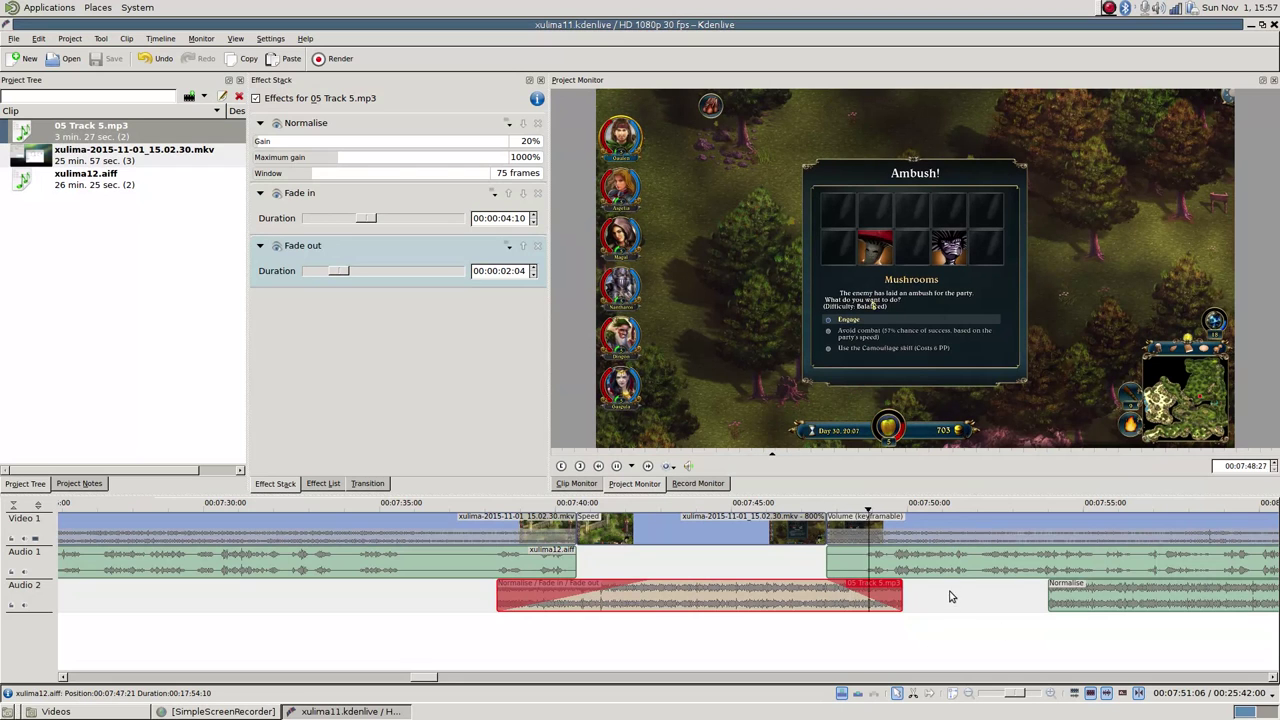
Move the leftover 05 Track 5.mp3 piece on Audio 2 past the end of the video, to about 00:25:42.
{"action": "scroll", "coordinate": [897, 617], "scroll_direction": "down", "scroll_amount": 5}
{"action": "scroll", "coordinate": [897, 617], "scroll_direction": "down", "scroll_amount": 3}
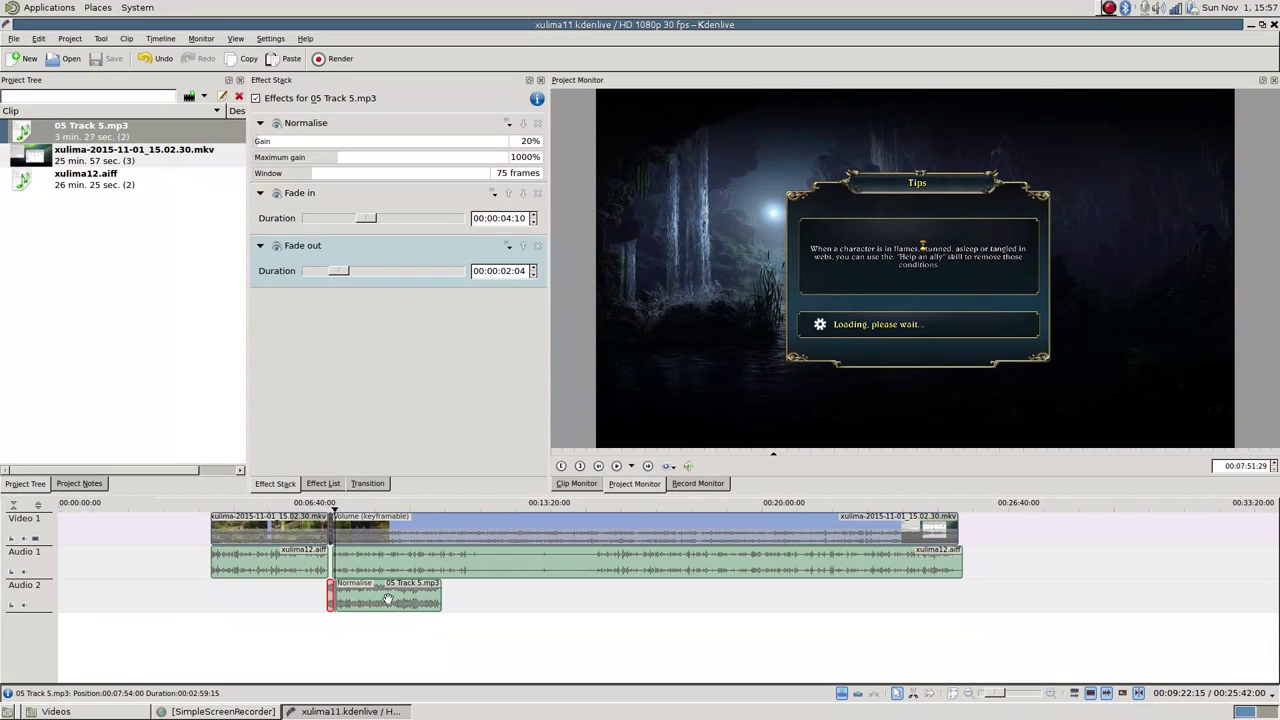
{"action": "left_click_drag", "start_coordinate": [371, 598], "coordinate": [987, 623]}
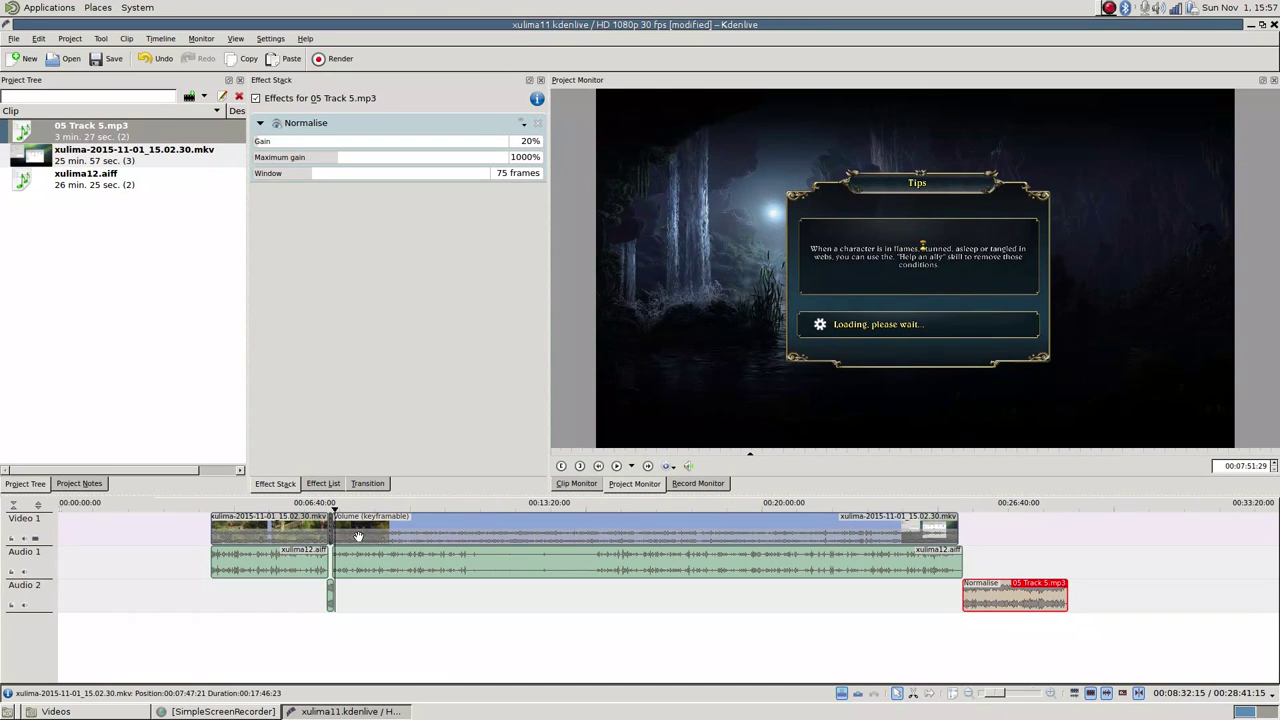
Review the combat footage after the sped-up segment, between about 00:07:50 and 00:08:32, for sections that need editing.
{"action": "key", "text": "alt+Right"}
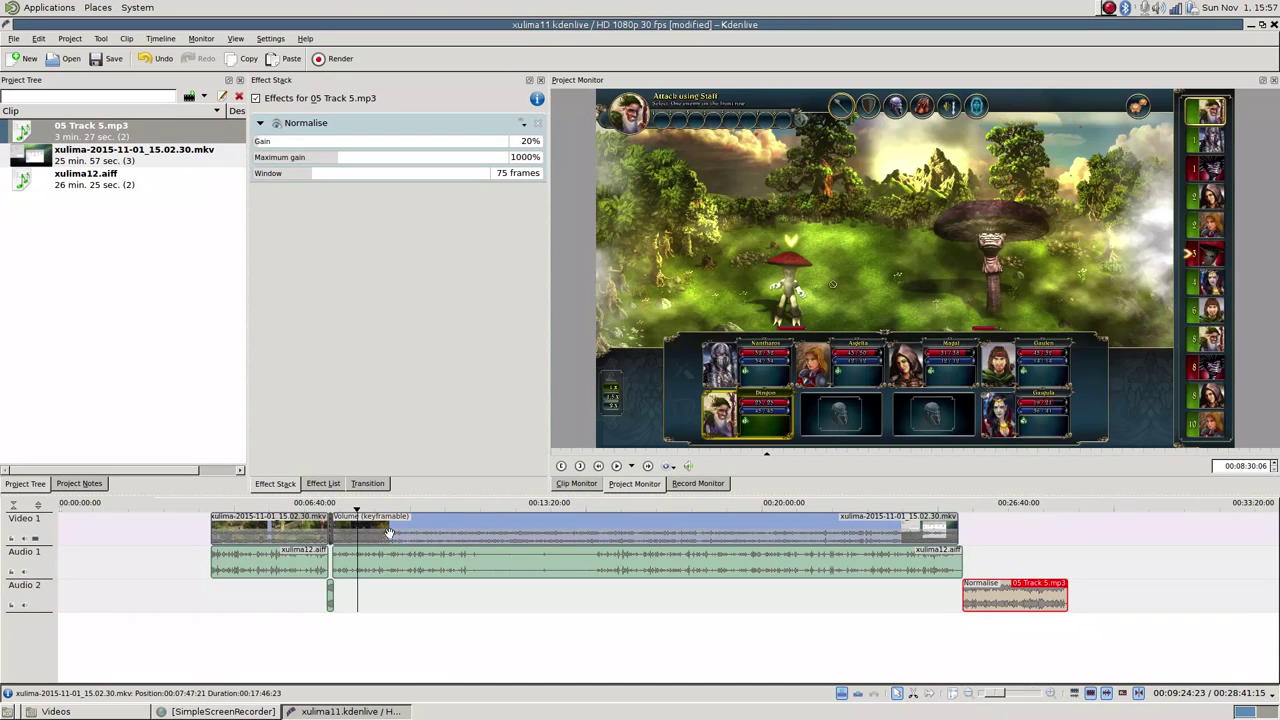
{"action": "key", "text": "space"}
{"action": "scroll", "coordinate": [372, 540], "scroll_direction": "up", "scroll_amount": 2}
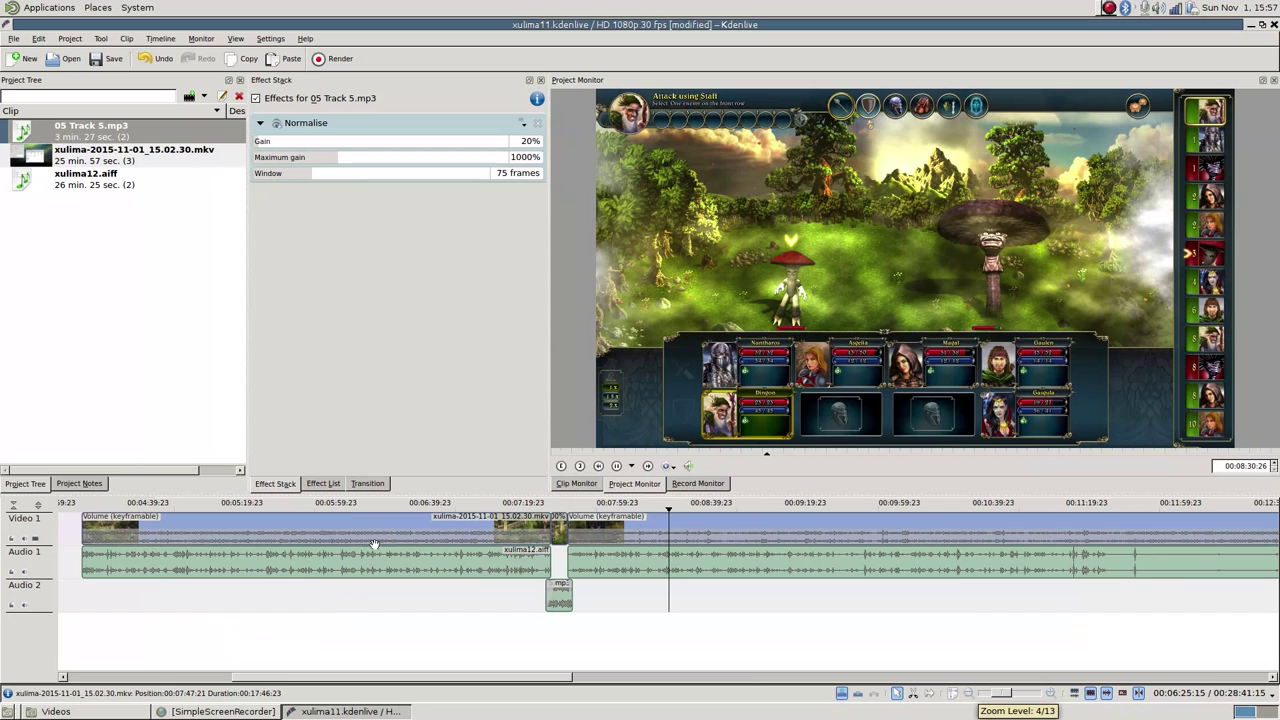
{"action": "scroll", "coordinate": [686, 570], "scroll_direction": "up", "scroll_amount": 1}
{"action": "scroll", "coordinate": [449, 512], "scroll_direction": "up", "scroll_amount": 2}
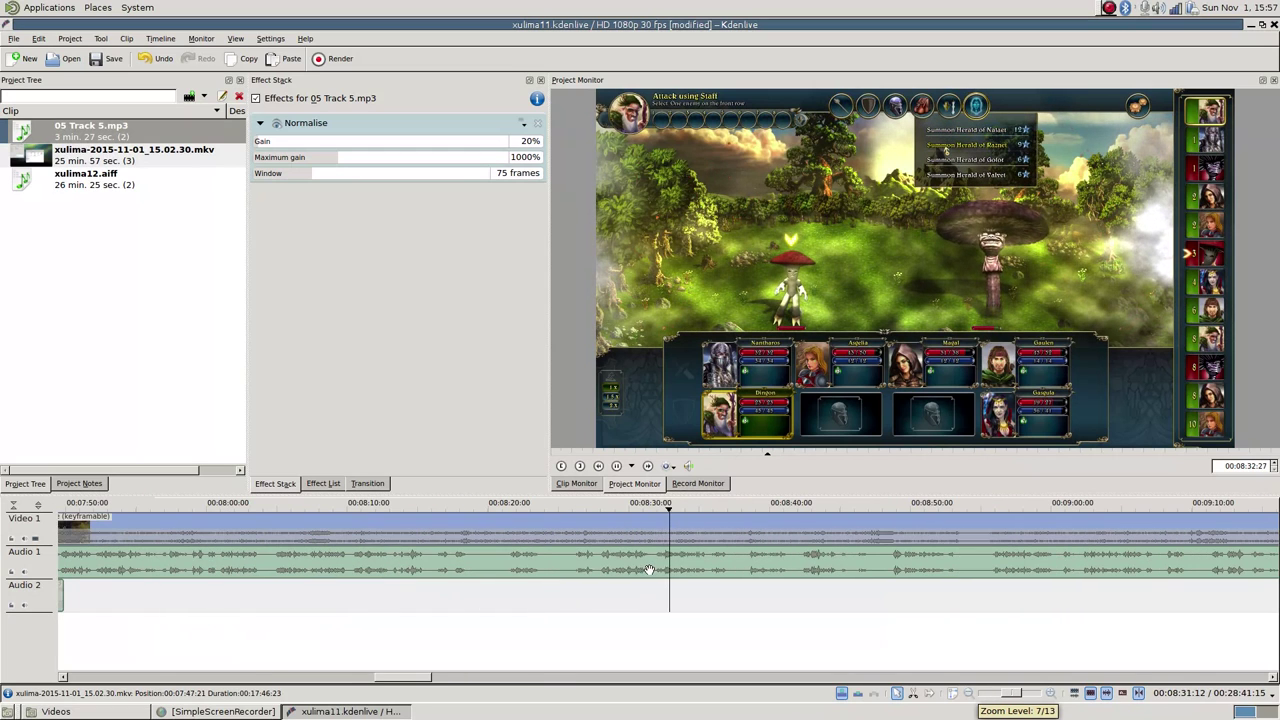
{"action": "left_click", "coordinate": [464, 505]}
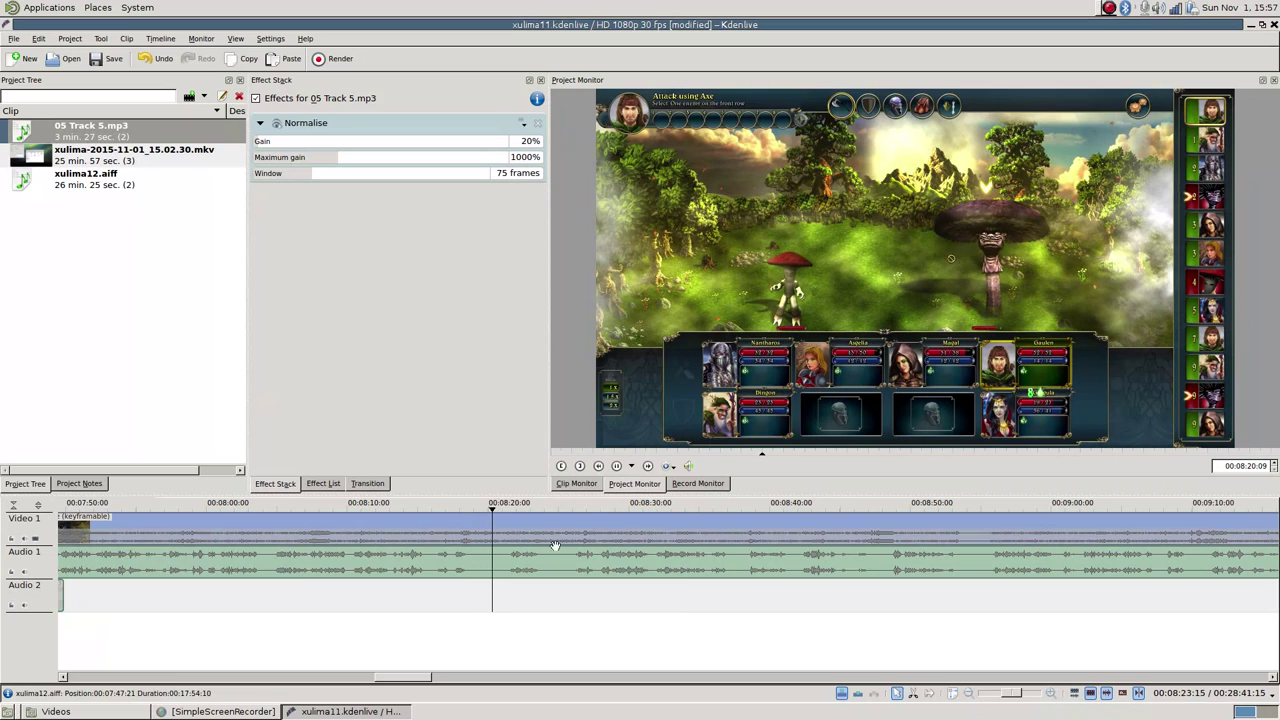
{"action": "left_click", "coordinate": [266, 511]}
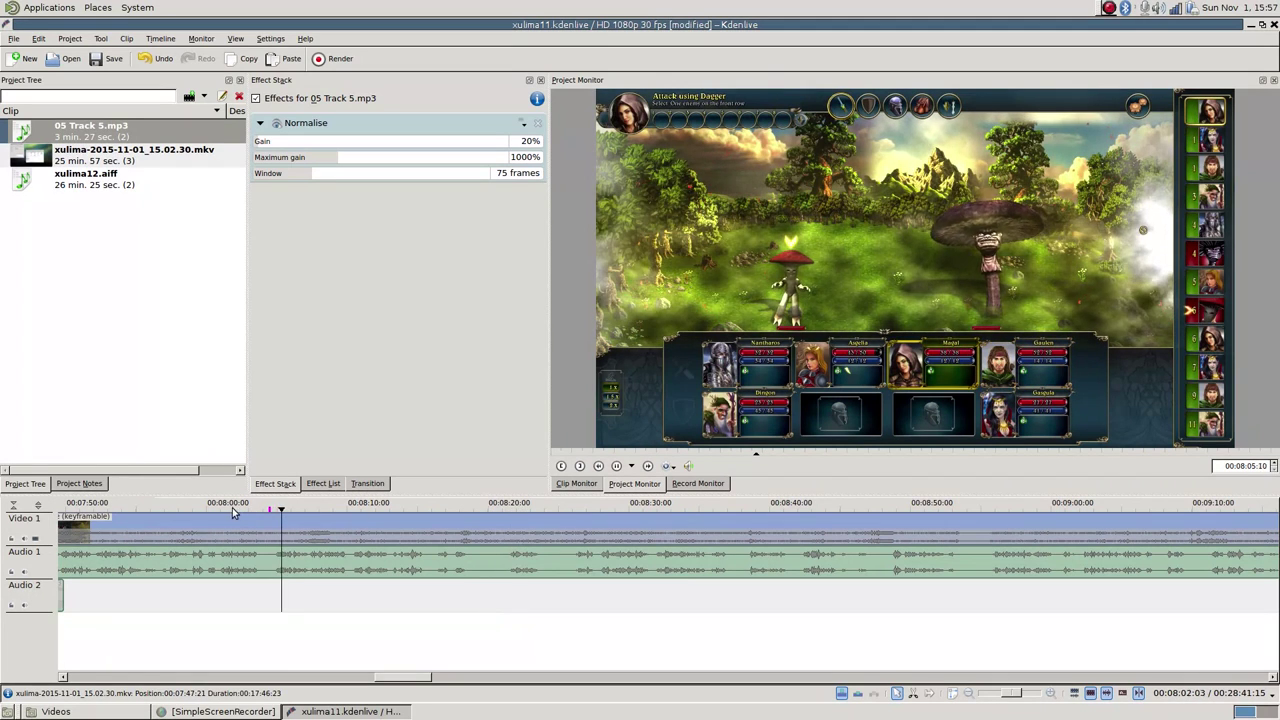
{"action": "left_click", "coordinate": [197, 510]}
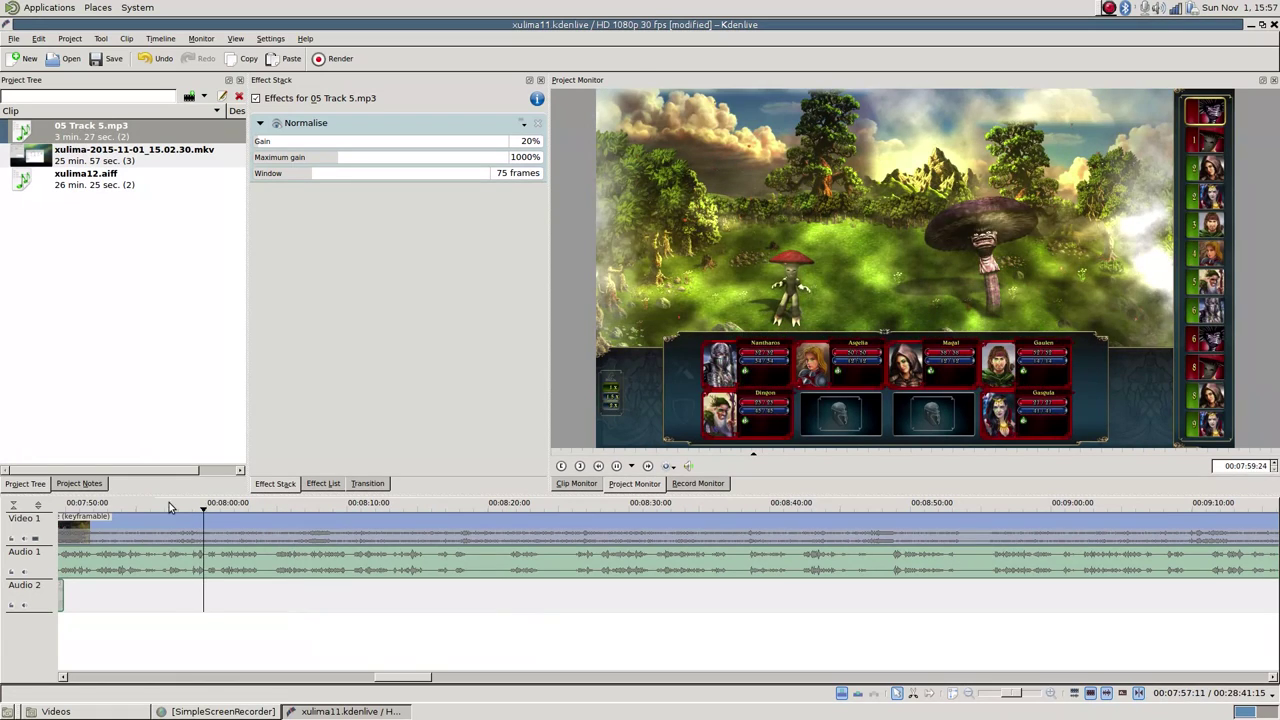
{"action": "scroll", "coordinate": [172, 566], "scroll_direction": "down", "scroll_amount": 2}
{"action": "scroll", "coordinate": [172, 565], "scroll_direction": "down", "scroll_amount": 2}
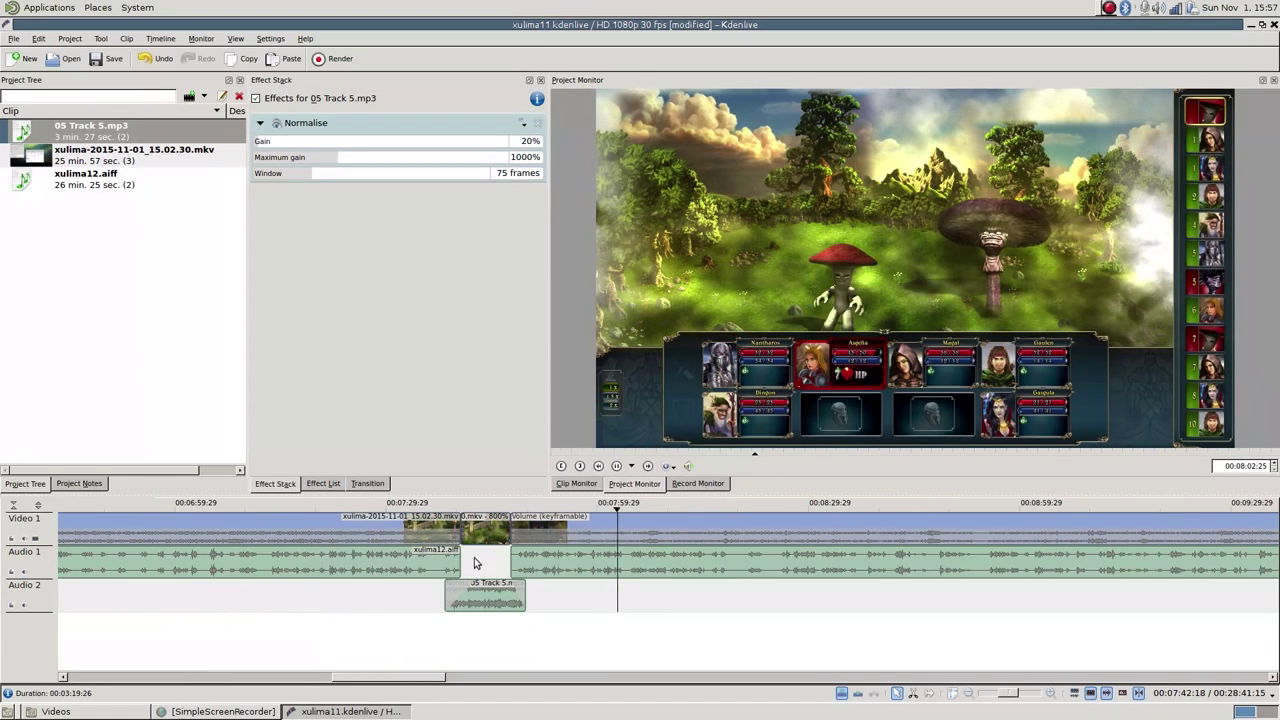
{"action": "left_click", "coordinate": [521, 508]}
{"action": "scroll", "coordinate": [573, 605], "scroll_direction": "up", "scroll_amount": 3}
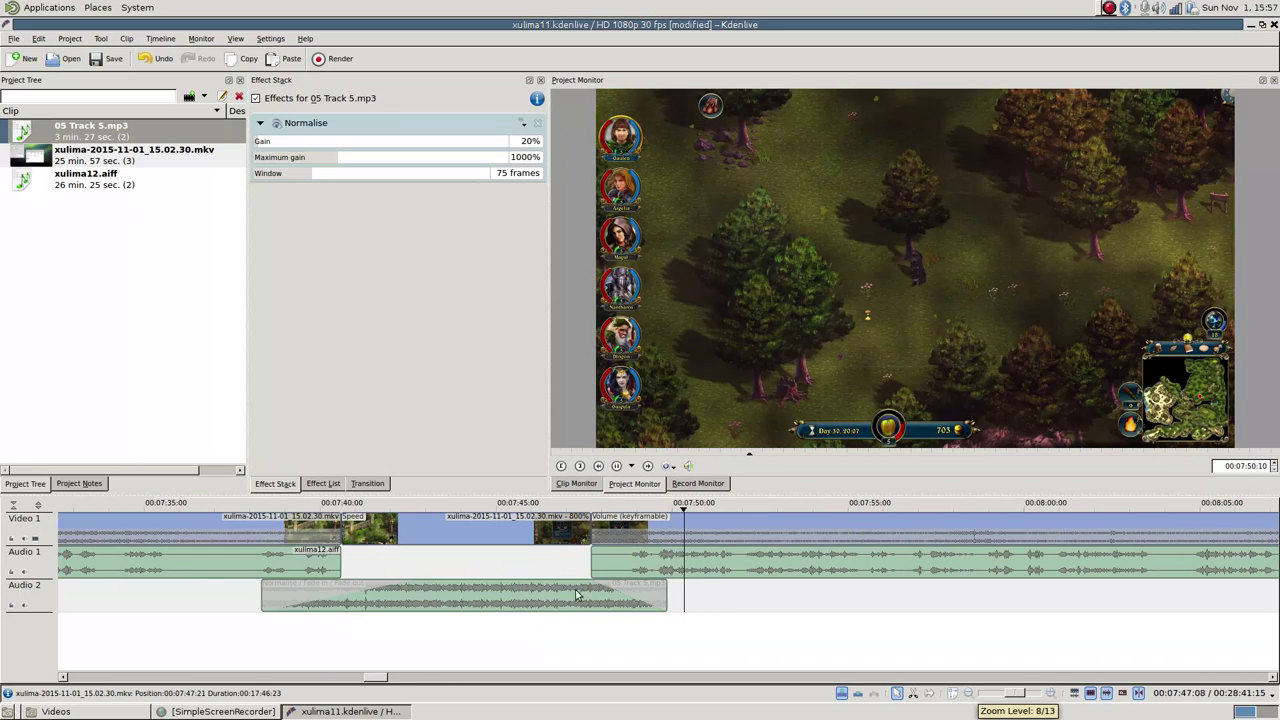
{"action": "scroll", "coordinate": [758, 602], "scroll_direction": "down", "scroll_amount": 6}
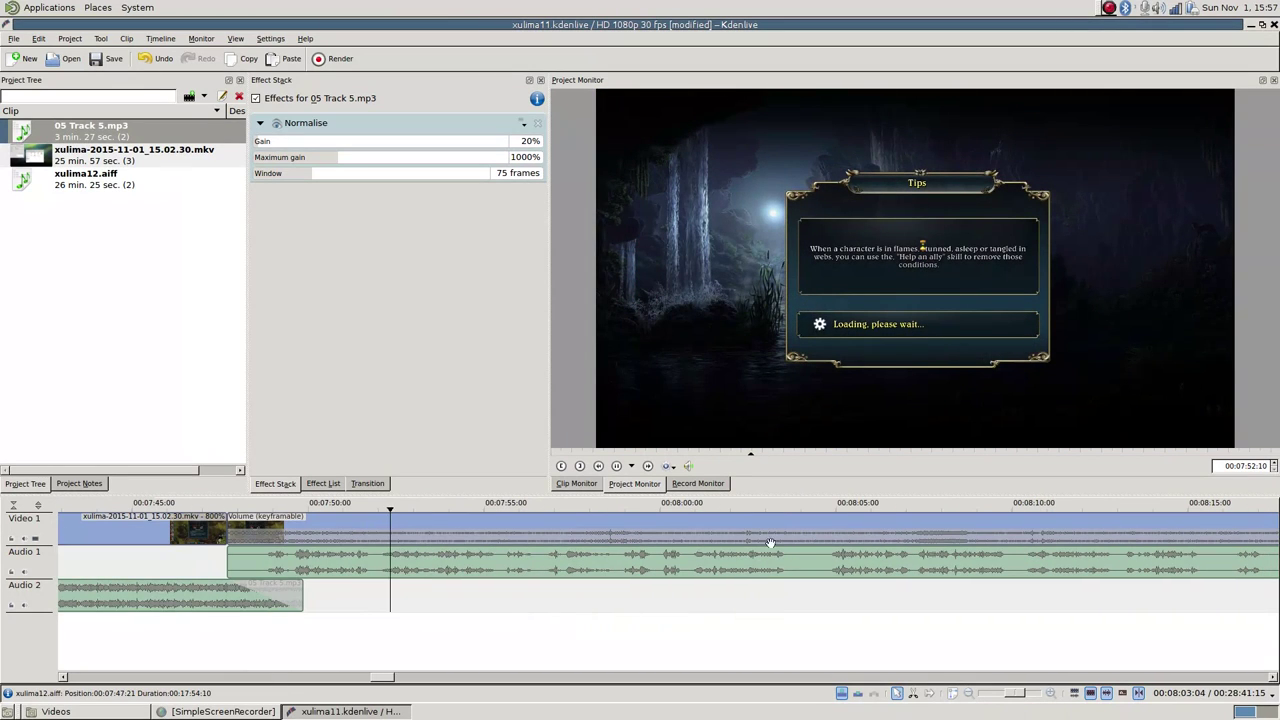
{"action": "scroll", "coordinate": [777, 608], "scroll_direction": "down", "scroll_amount": 4}
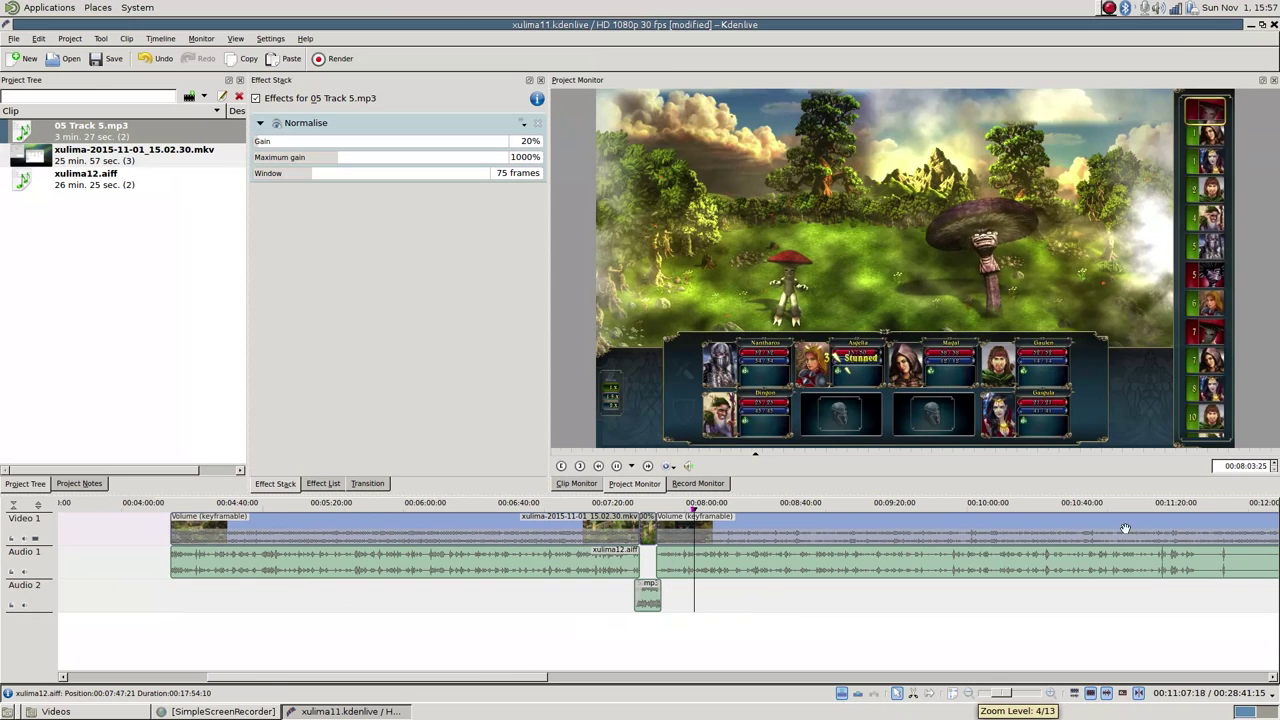
Cut the gameplay video and the xulima12.aiff commentary at 00:11:37:01, where the silent section begins.
{"action": "left_click", "coordinate": [1126, 599]}
{"action": "scroll", "coordinate": [1130, 600], "scroll_direction": "up", "scroll_amount": 4}
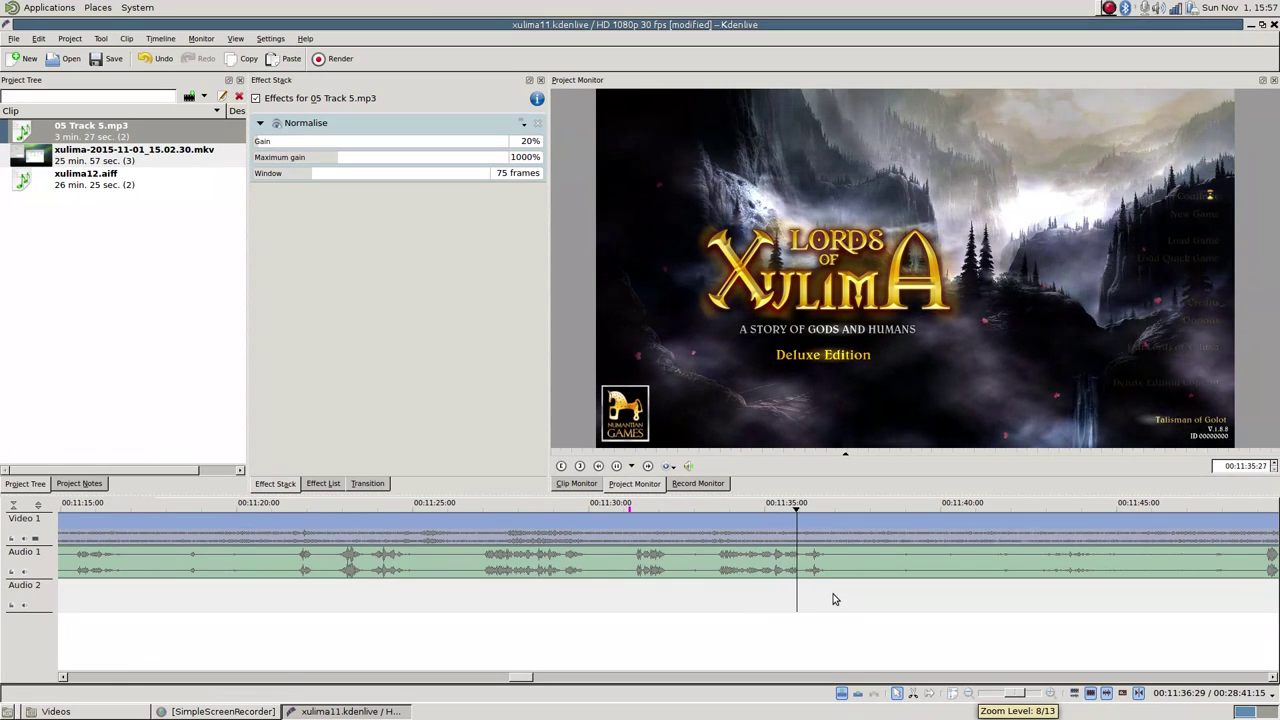
{"action": "scroll", "coordinate": [862, 597], "scroll_direction": "up", "scroll_amount": 5}
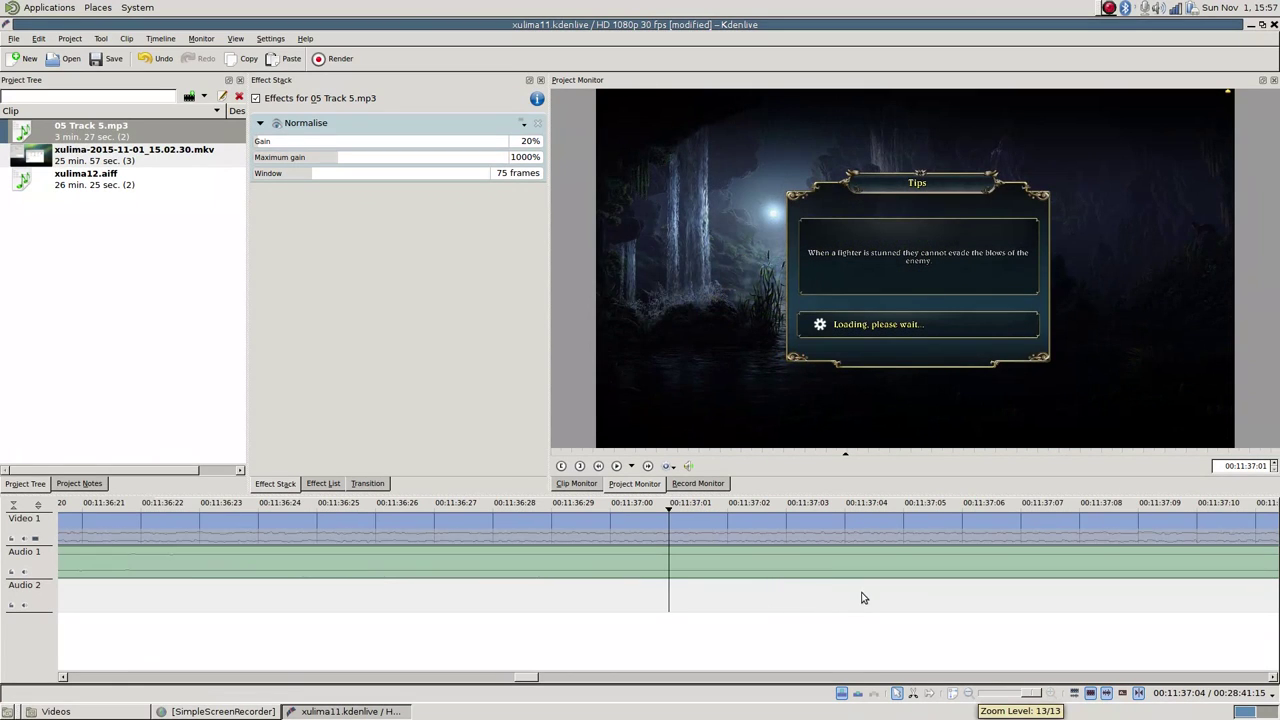
{"action": "key", "text": "x"}
{"action": "left_click", "coordinate": [677, 564]}
{"action": "left_click", "coordinate": [679, 535]}
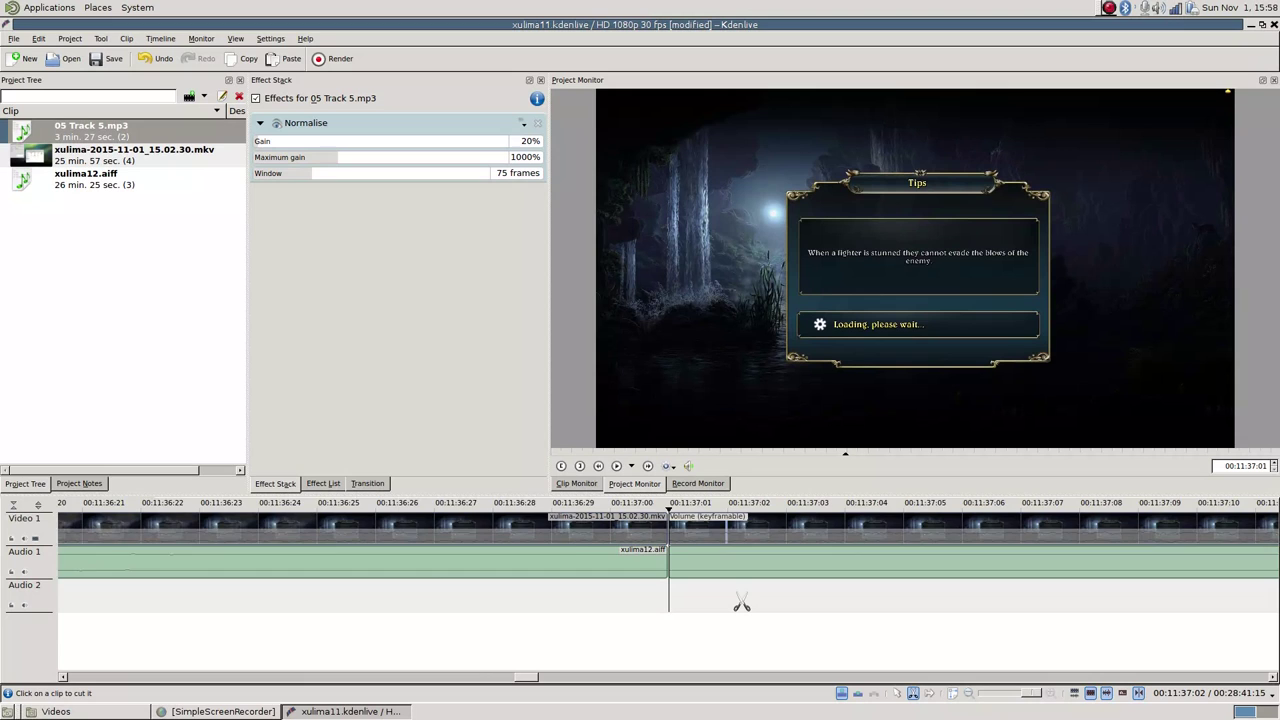
Locate where the commentary resumes at the Ambush dialog and cut both the video and xulima12.aiff at 00:15:17:23.
{"action": "scroll", "coordinate": [741, 604], "scroll_direction": "down", "scroll_amount": 5}
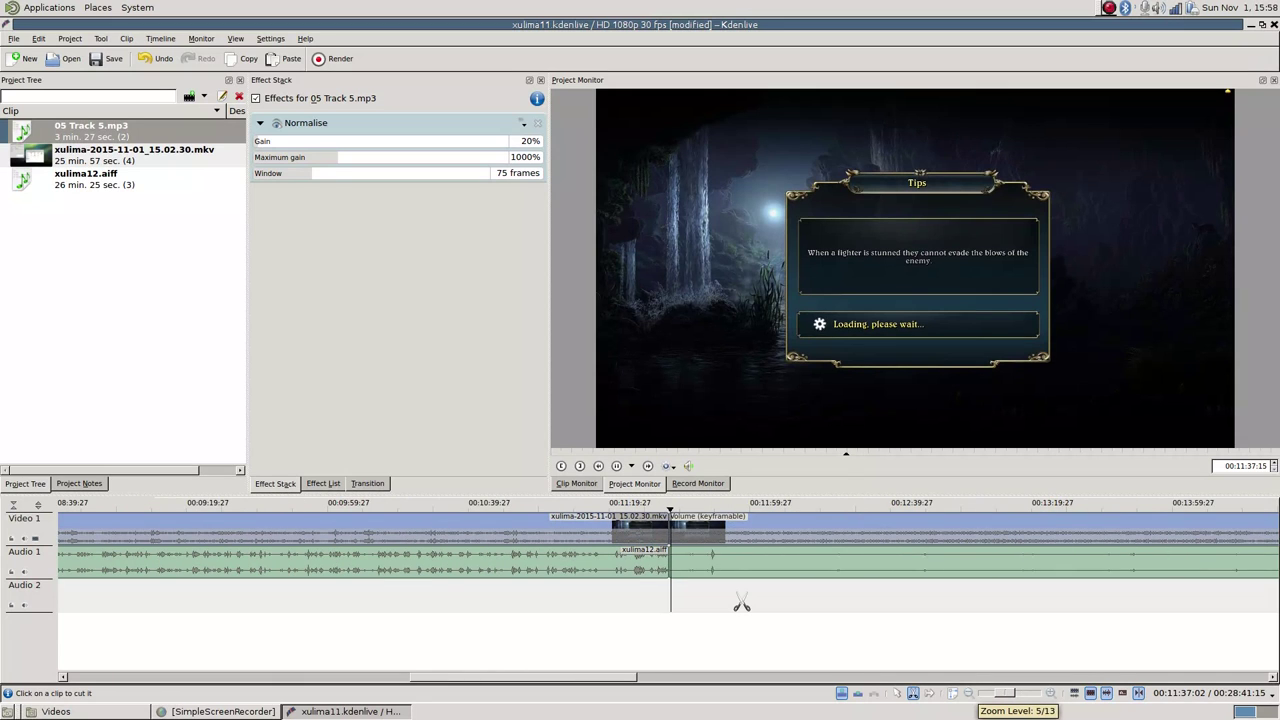
{"action": "scroll", "coordinate": [741, 604], "scroll_direction": "down", "scroll_amount": 2}
{"action": "scroll", "coordinate": [741, 604], "scroll_direction": "up", "scroll_amount": 1}
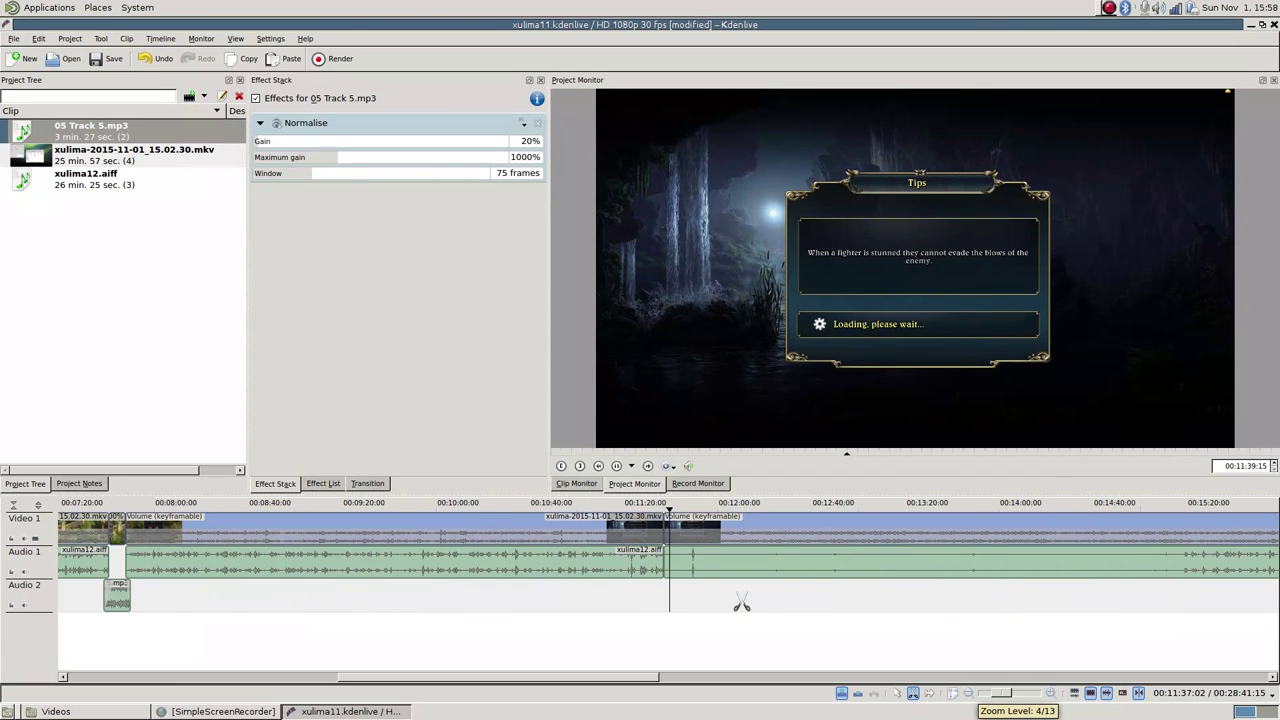
{"action": "scroll", "coordinate": [739, 643], "scroll_direction": "down", "scroll_amount": 4}
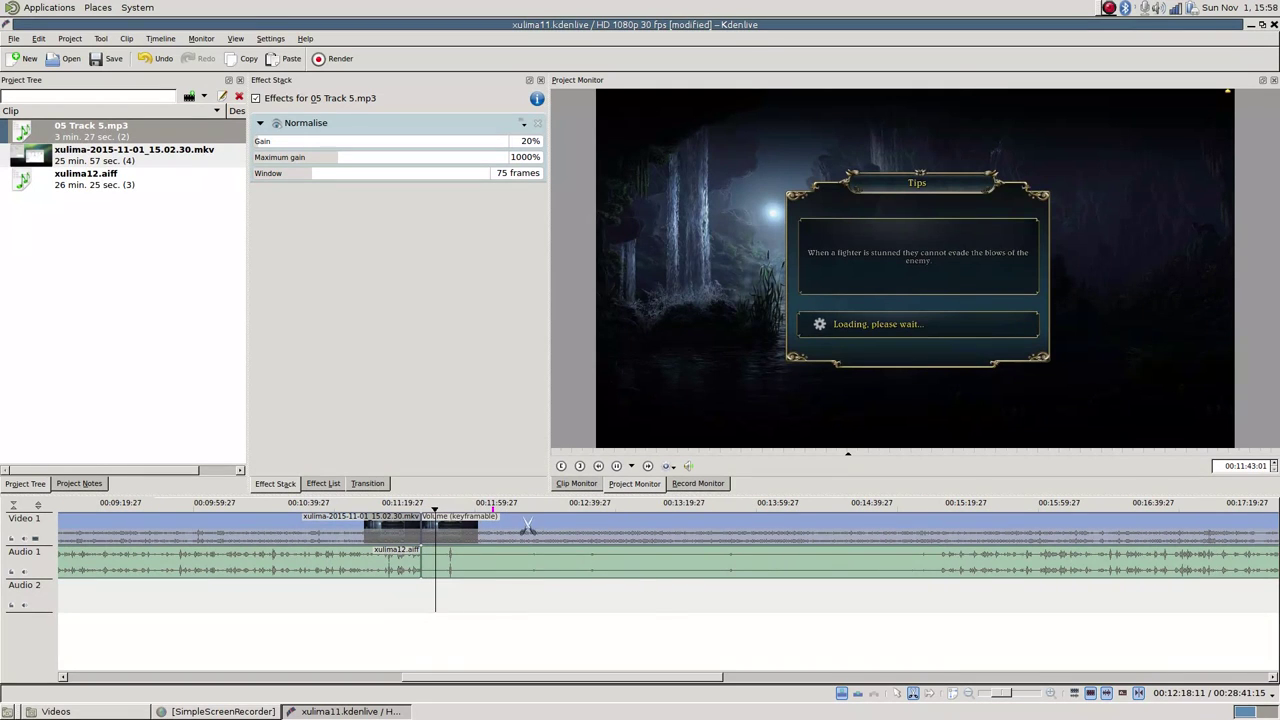
{"action": "scroll", "coordinate": [623, 600], "scroll_direction": "down", "scroll_amount": 5}
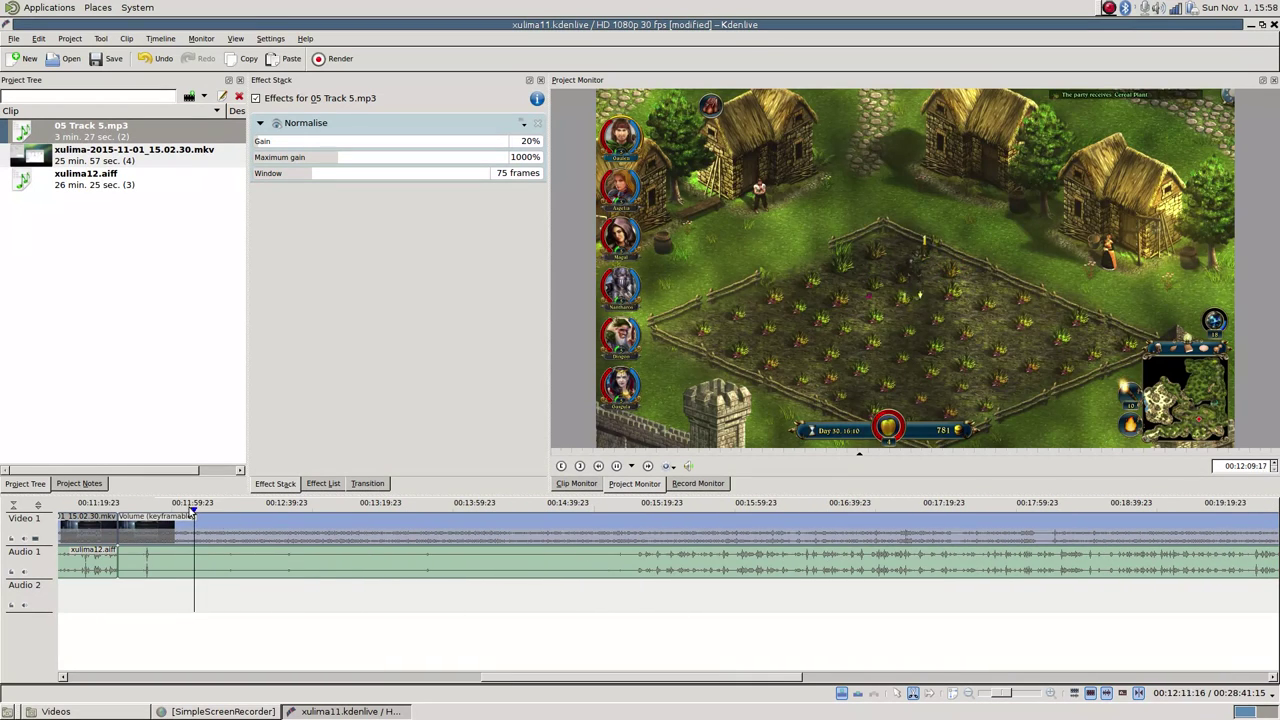
{"action": "left_click", "coordinate": [138, 507]}
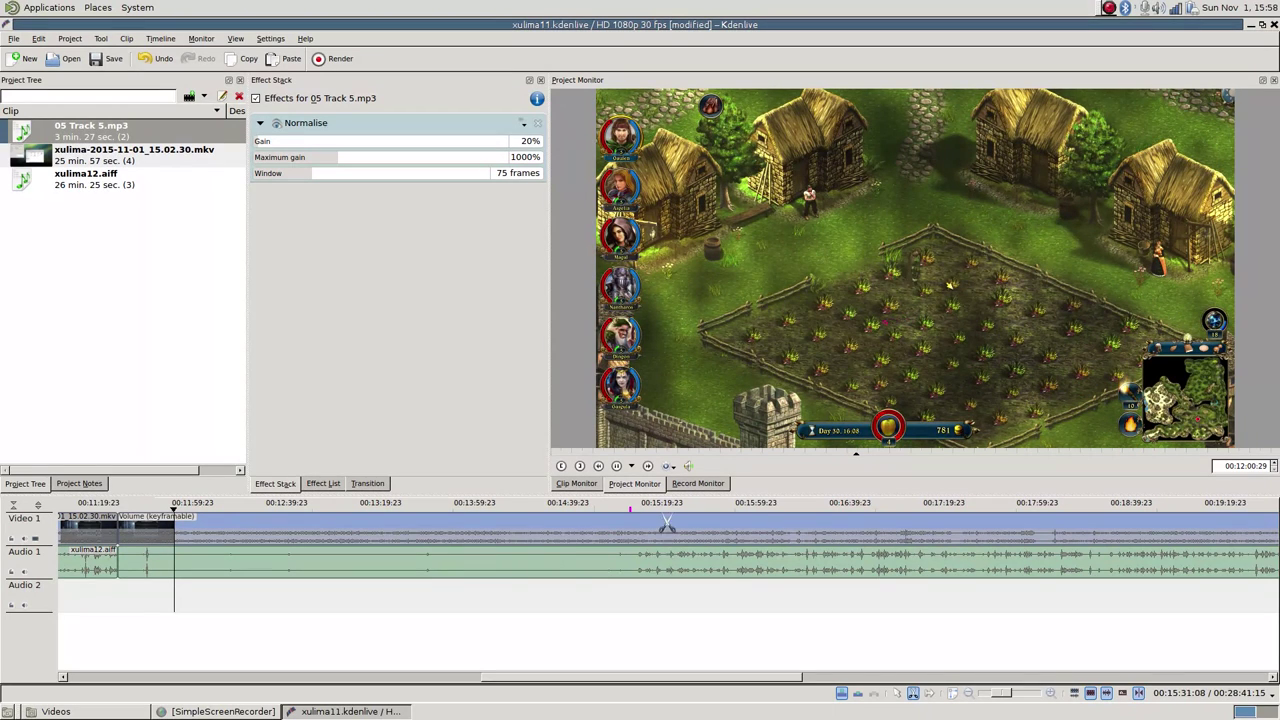
{"action": "key", "text": "alt+Right"}
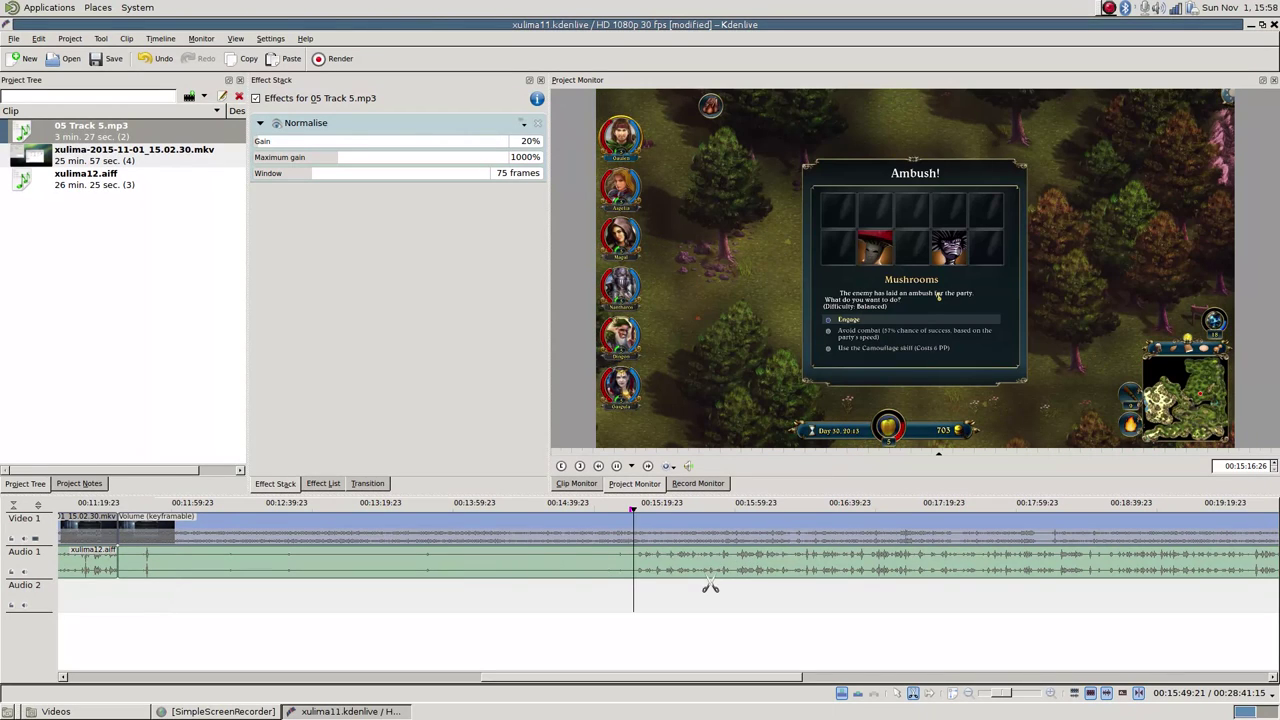
{"action": "scroll", "coordinate": [643, 609], "scroll_direction": "up", "scroll_amount": 6}
{"action": "scroll", "coordinate": [643, 609], "scroll_direction": "down", "scroll_amount": 3}
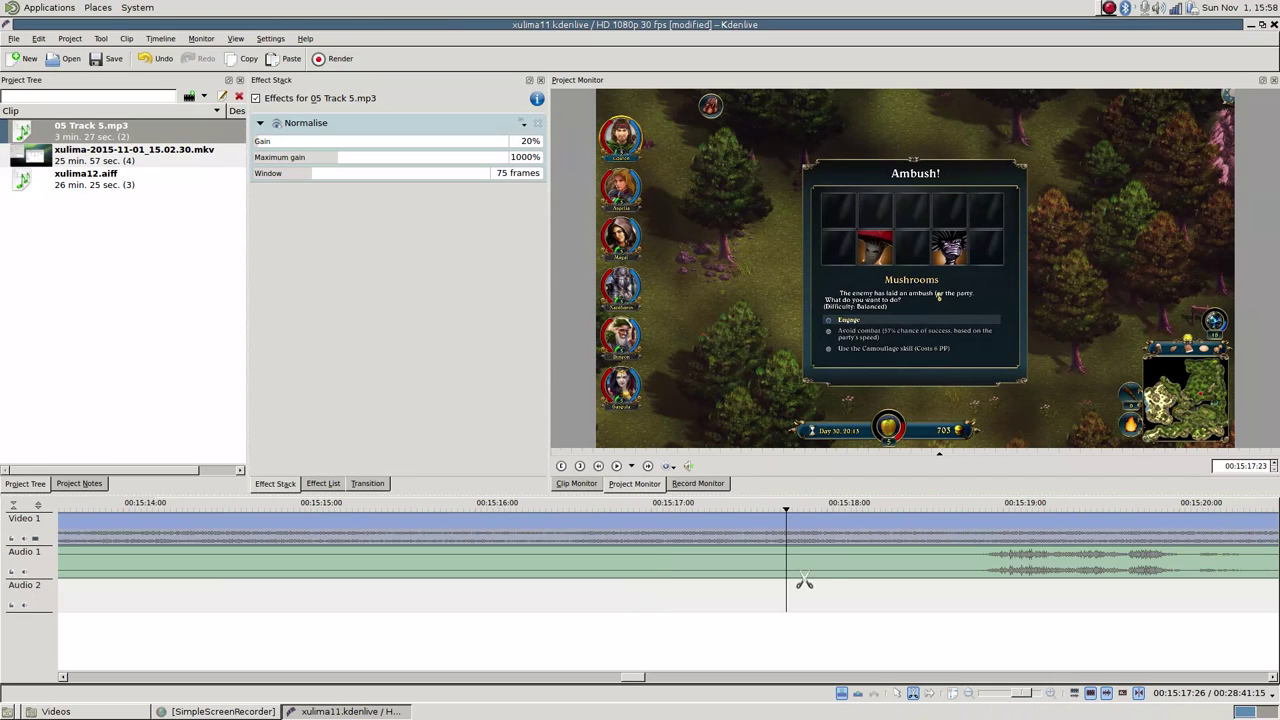
{"action": "scroll", "coordinate": [825, 593], "scroll_direction": "up", "scroll_amount": 3}
{"action": "left_click", "coordinate": [685, 562]}
{"action": "left_click", "coordinate": [677, 520]}
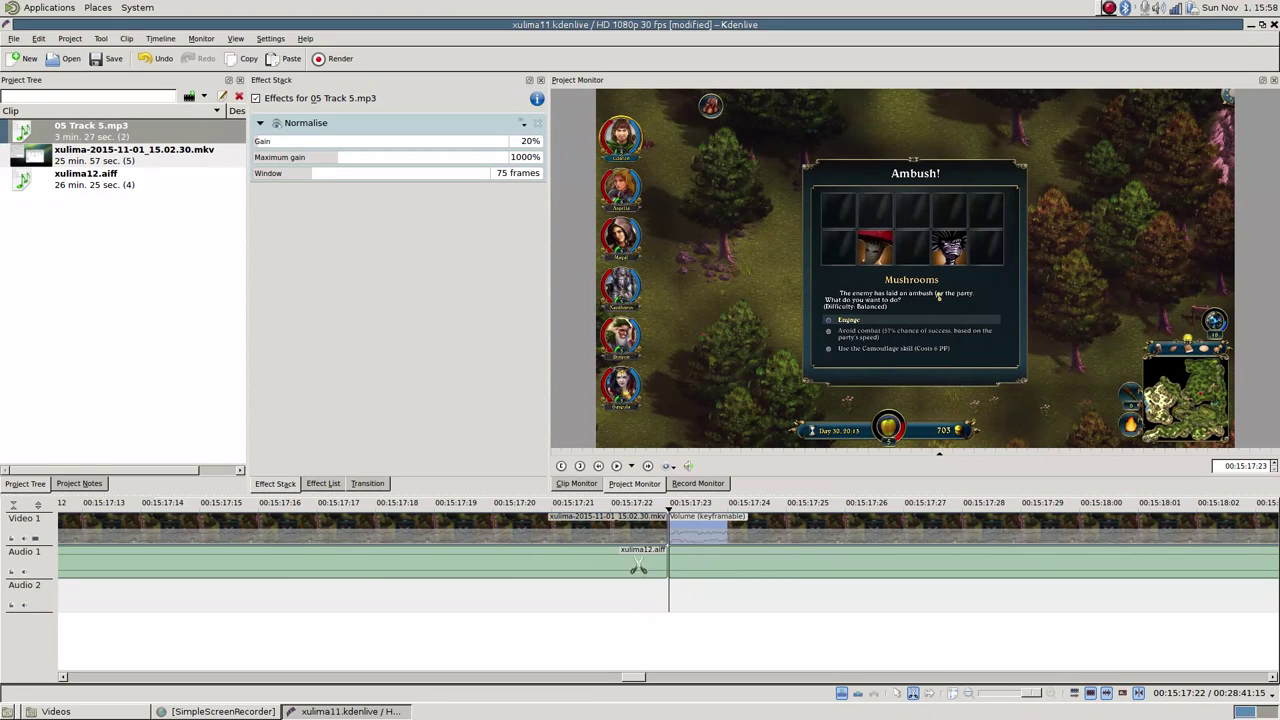
Delete the silent xulima12.aiff section between the two new cuts on Audio 1.
{"action": "key", "text": "s"}
{"action": "left_click", "coordinate": [639, 565]}
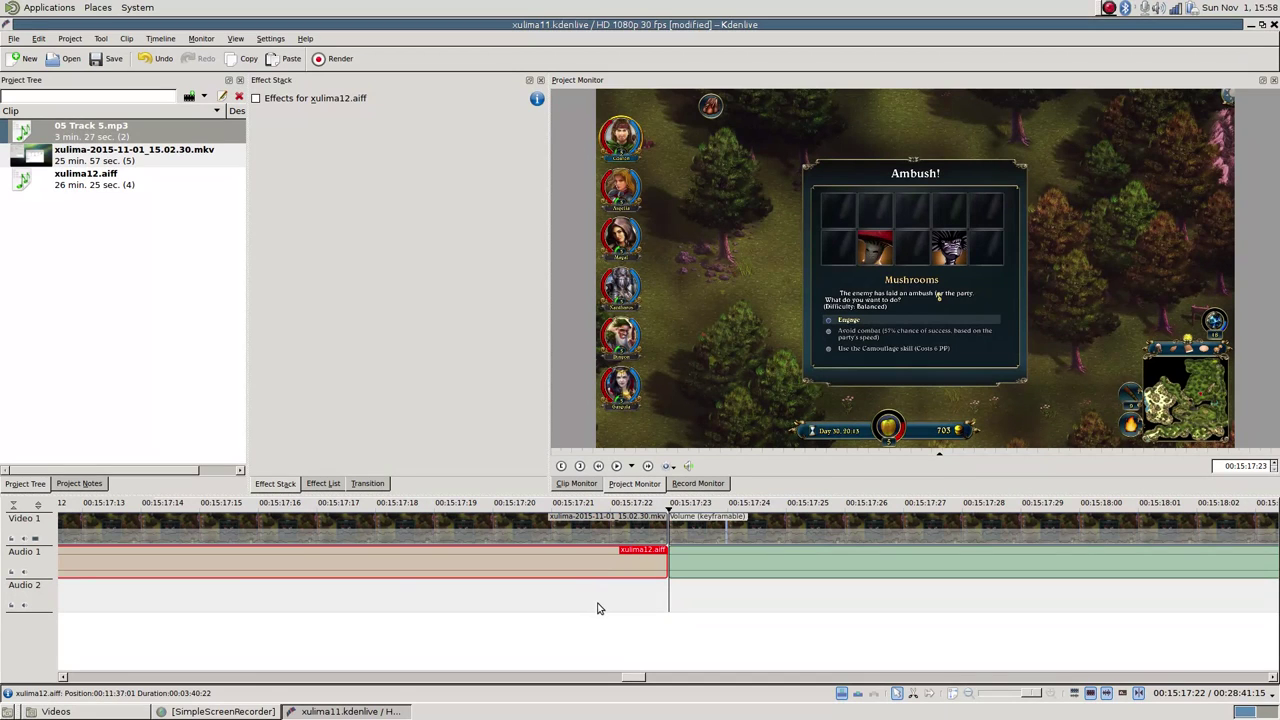
{"action": "key", "text": "x"}
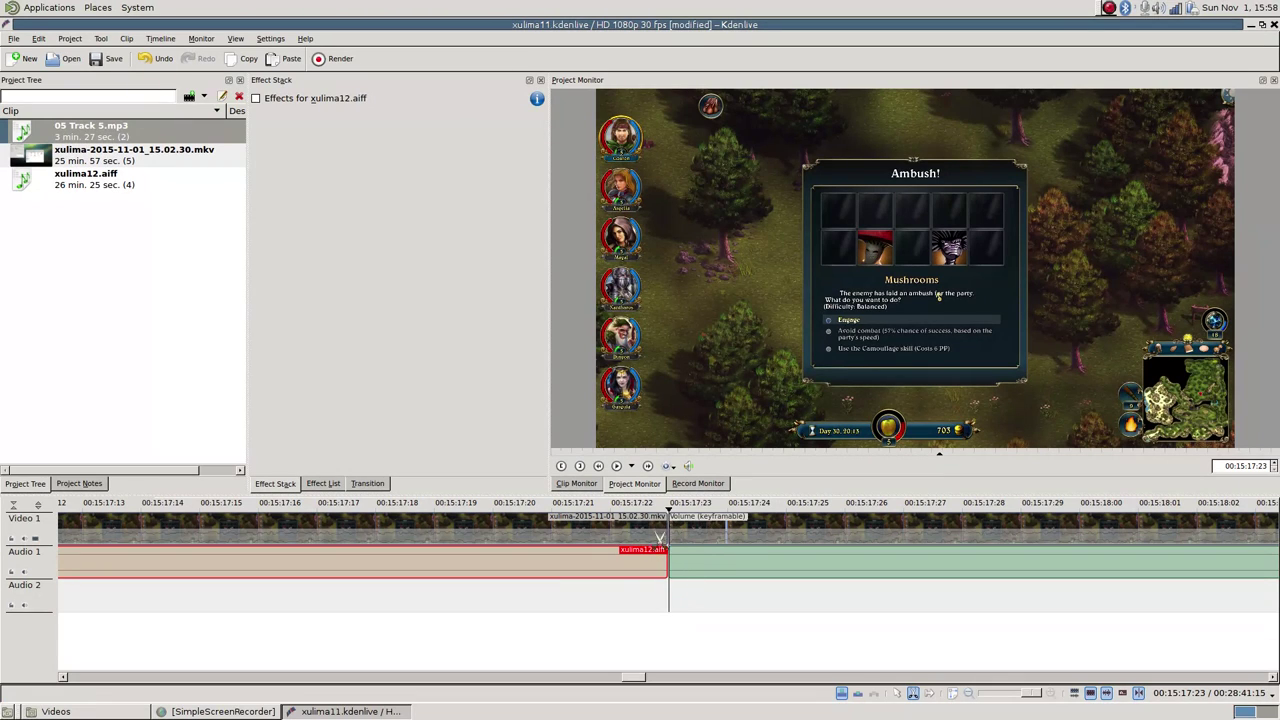
{"action": "key", "text": "s"}
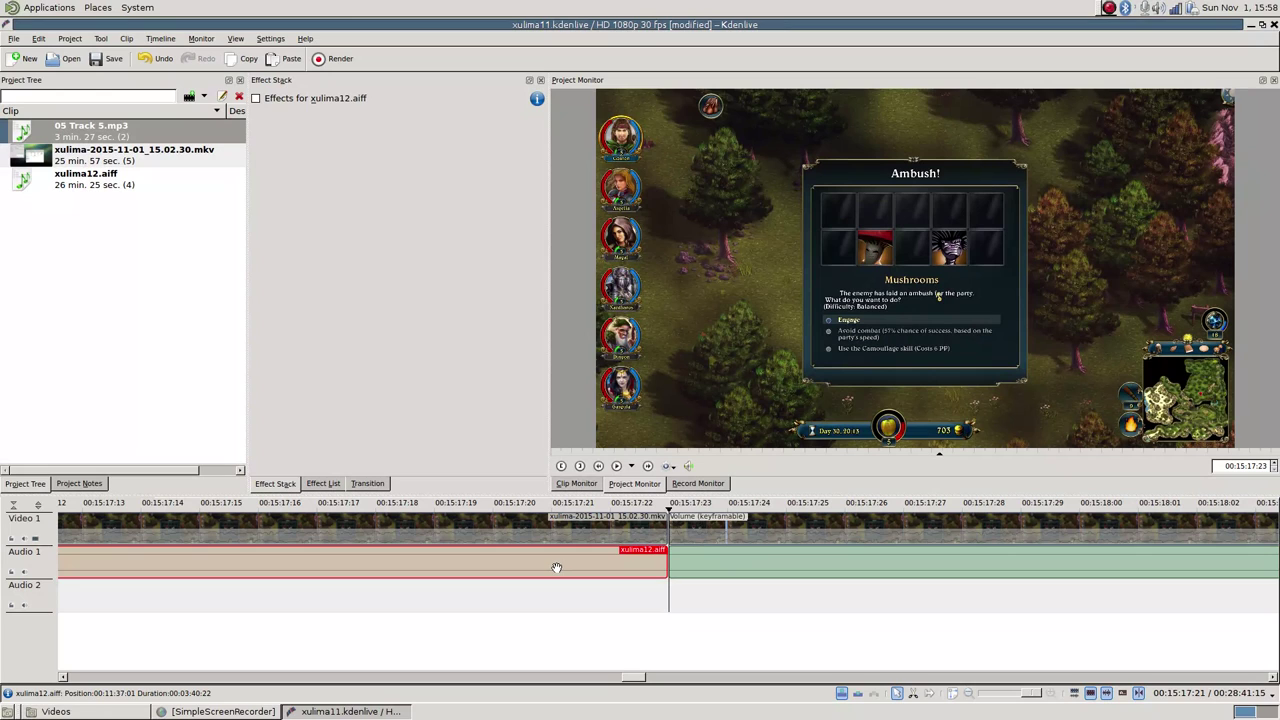
{"action": "key", "text": "Delete"}
Replace the Volume (keyframable) effect on the silent video segment with a Speed effect set to 800%.
{"action": "left_click", "coordinate": [526, 527]}
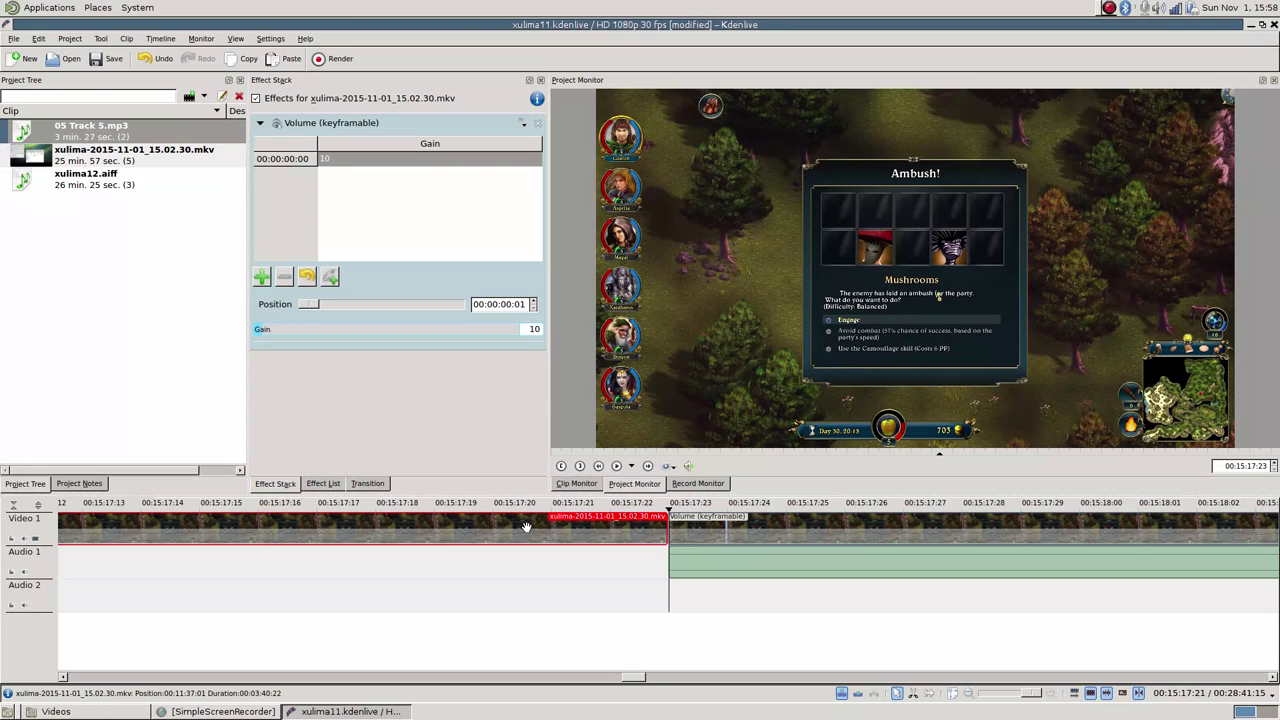
{"action": "left_click", "coordinate": [537, 125]}
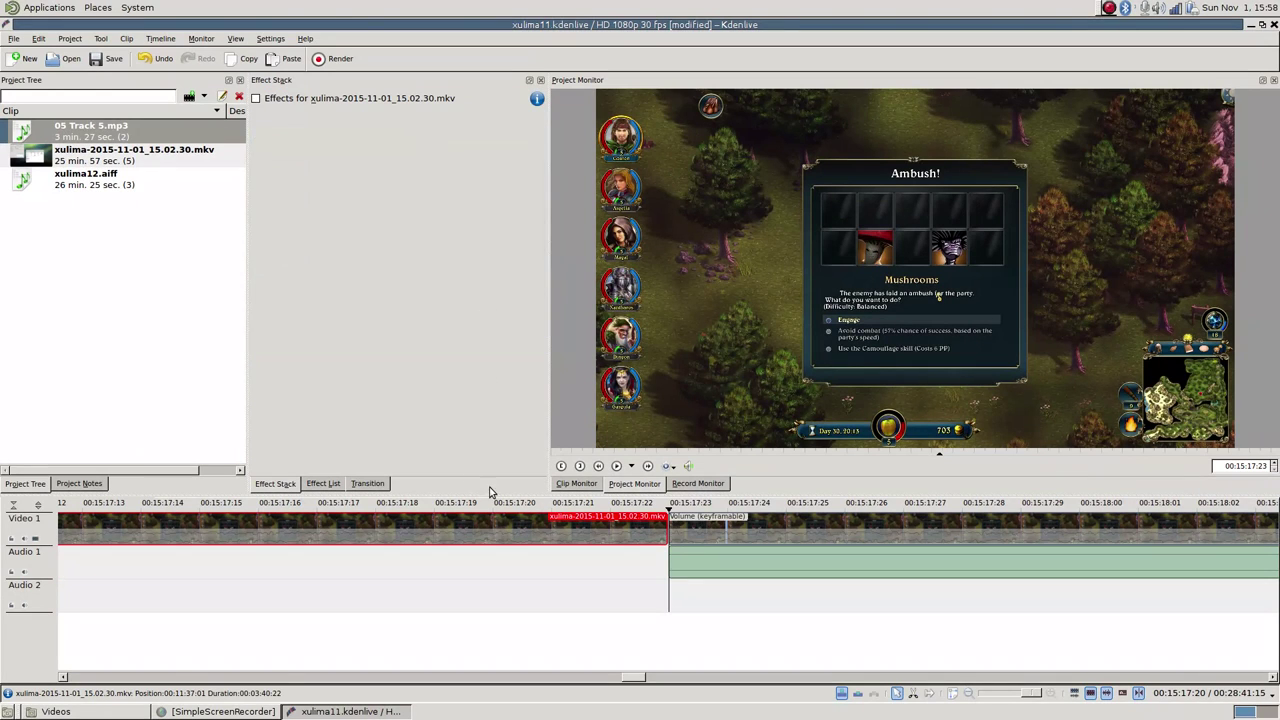
{"action": "right_click", "coordinate": [487, 527]}
{"action": "mouse_move", "coordinate": [576, 517]}
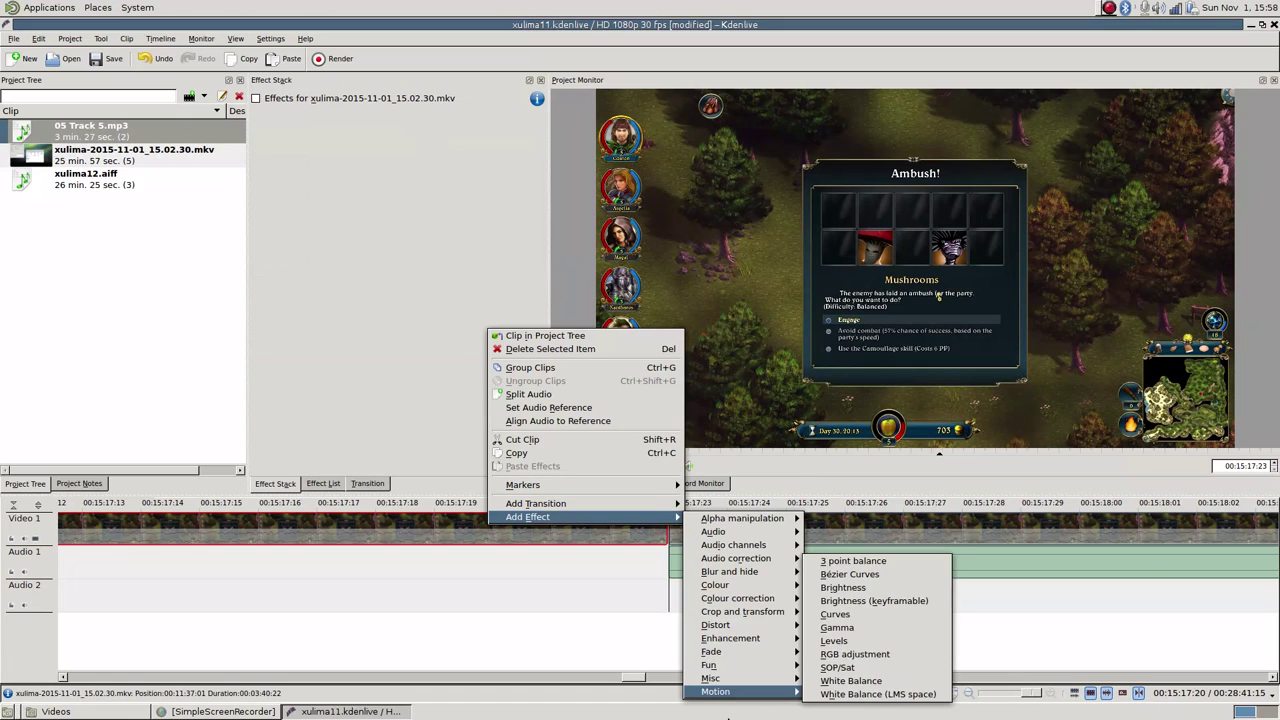
{"action": "left_click", "coordinate": [820, 695]}
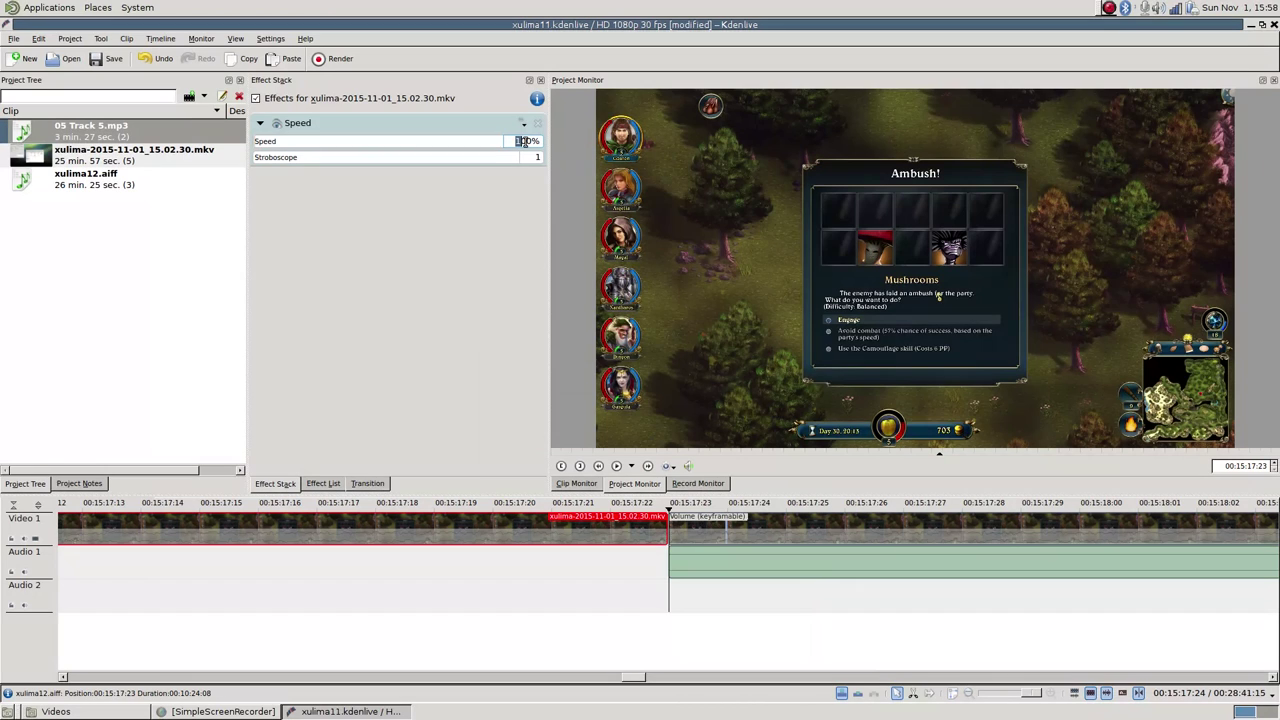
{"action": "key", "text": "Return"}
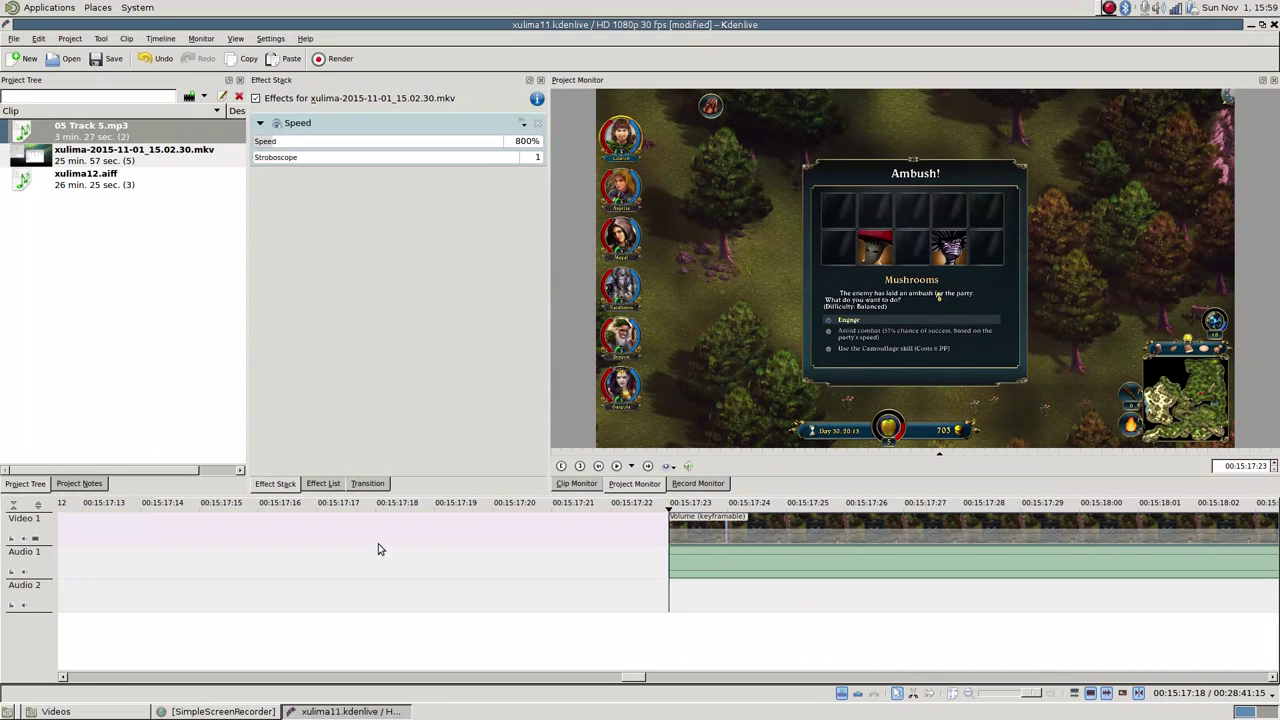
Close the gap by moving the remaining video and xulima12.aiff clips up to the end of the sped-up segment.
{"action": "scroll", "coordinate": [382, 558], "scroll_direction": "down", "scroll_amount": 11}
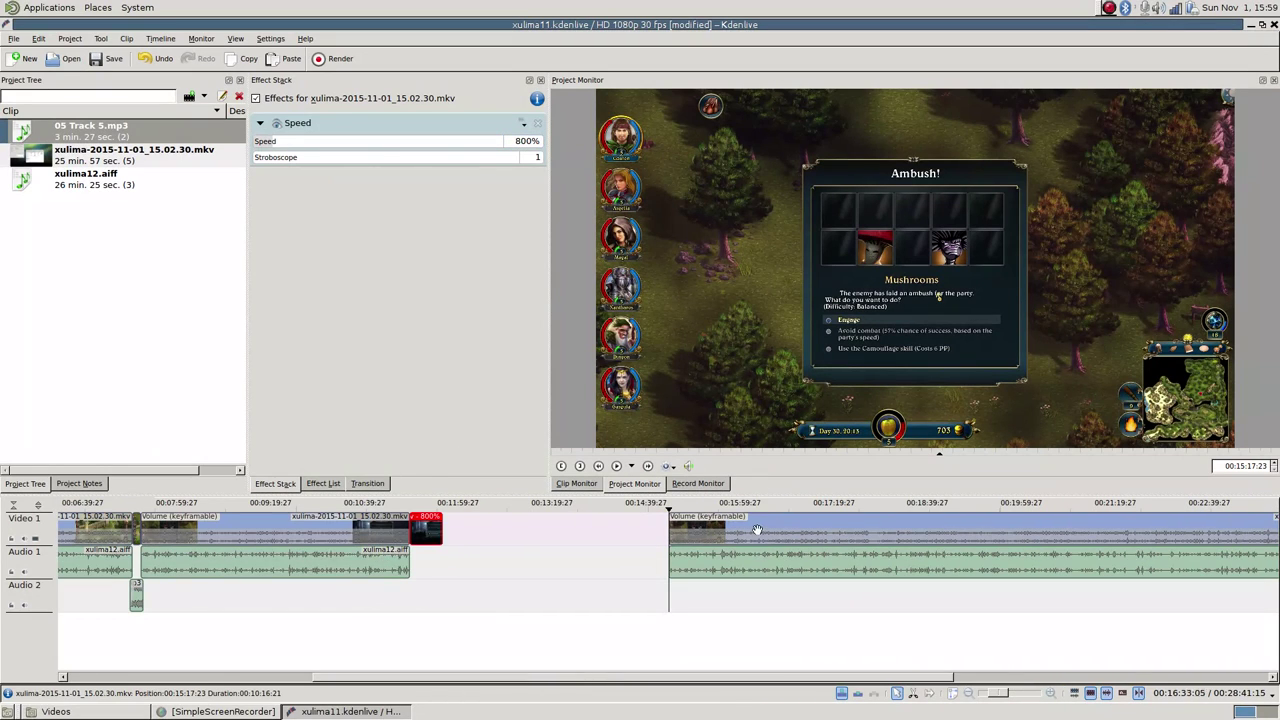
{"action": "left_click_drag", "start_coordinate": [757, 530], "coordinate": [529, 516]}
{"action": "left_click_drag", "start_coordinate": [697, 556], "coordinate": [470, 551]}
Move the leftover 05 Track 5.mp3 clip on Audio 2 back beneath the new 800% segment, starting at about 00:11:18.
{"action": "scroll", "coordinate": [545, 576], "scroll_direction": "down", "scroll_amount": 3}
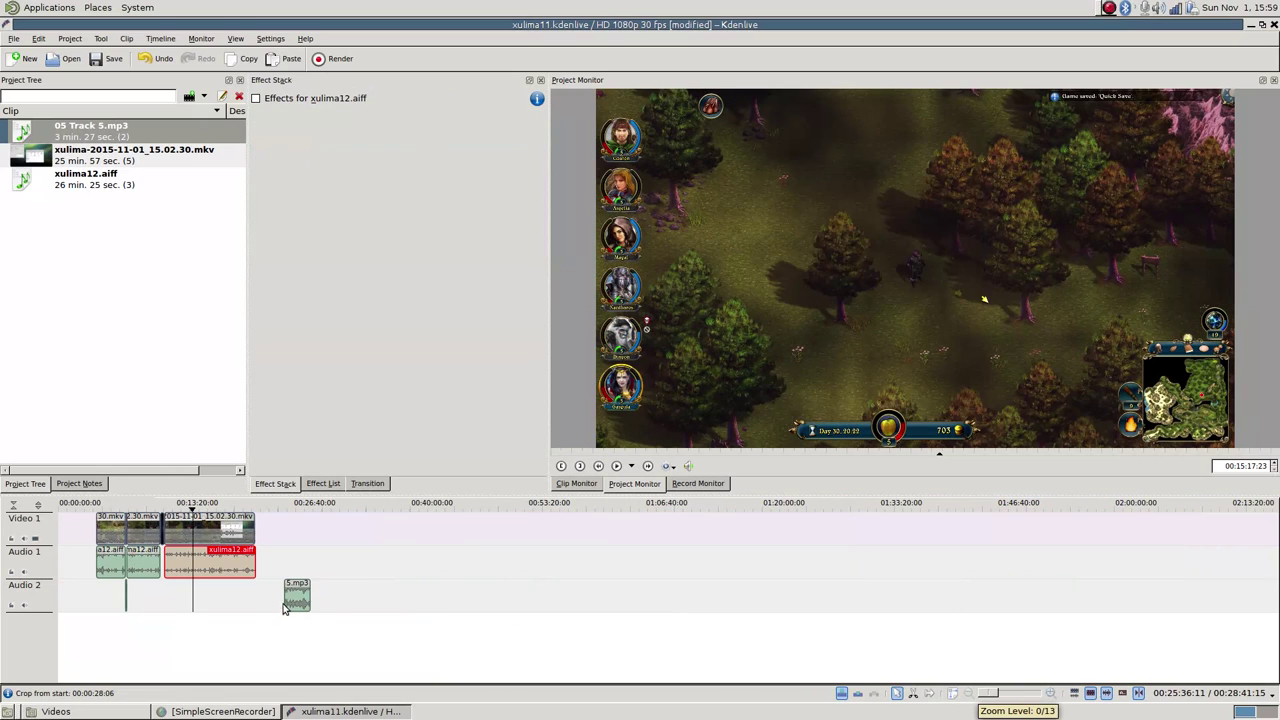
{"action": "left_click_drag", "start_coordinate": [292, 598], "coordinate": [187, 600]}
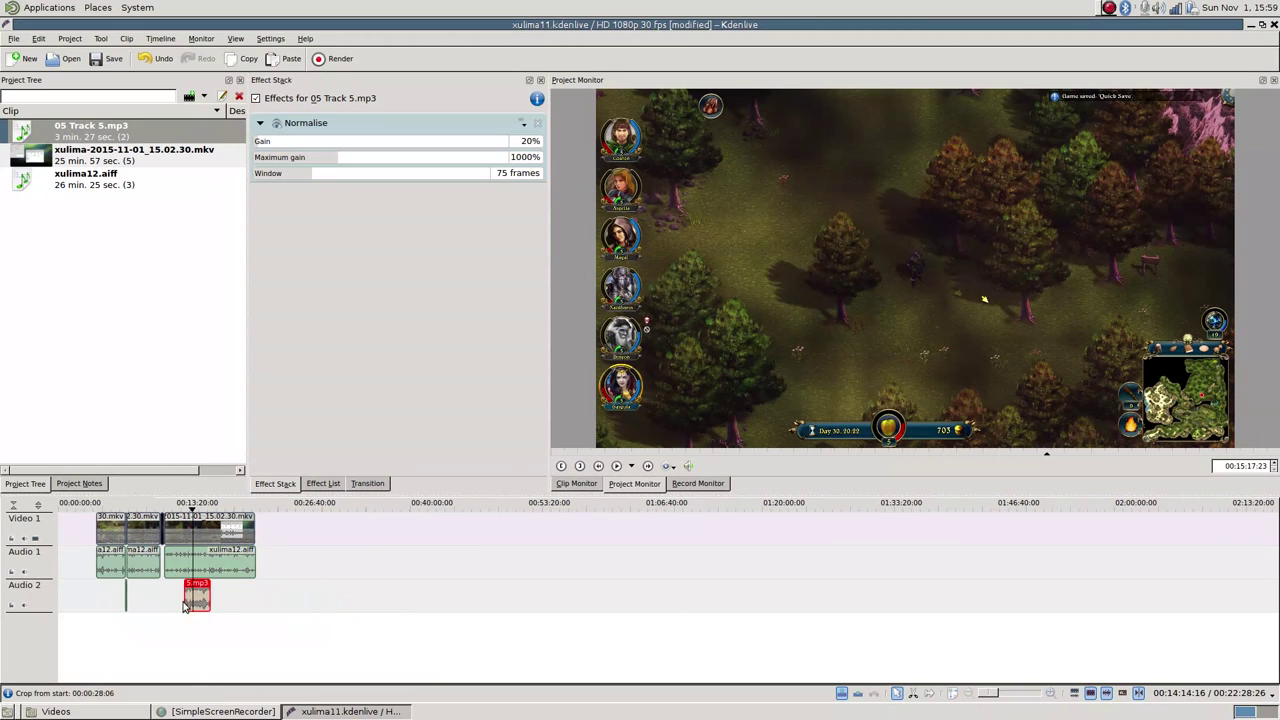
{"action": "scroll", "coordinate": [182, 593], "scroll_direction": "up", "scroll_amount": 3}
{"action": "left_click_drag", "start_coordinate": [640, 596], "coordinate": [428, 596]}
Check the footage leading into the 800% segment and shift the 05 Track 5.mp3 clip to start at 00:11:30:02.
{"action": "left_click", "coordinate": [428, 510]}
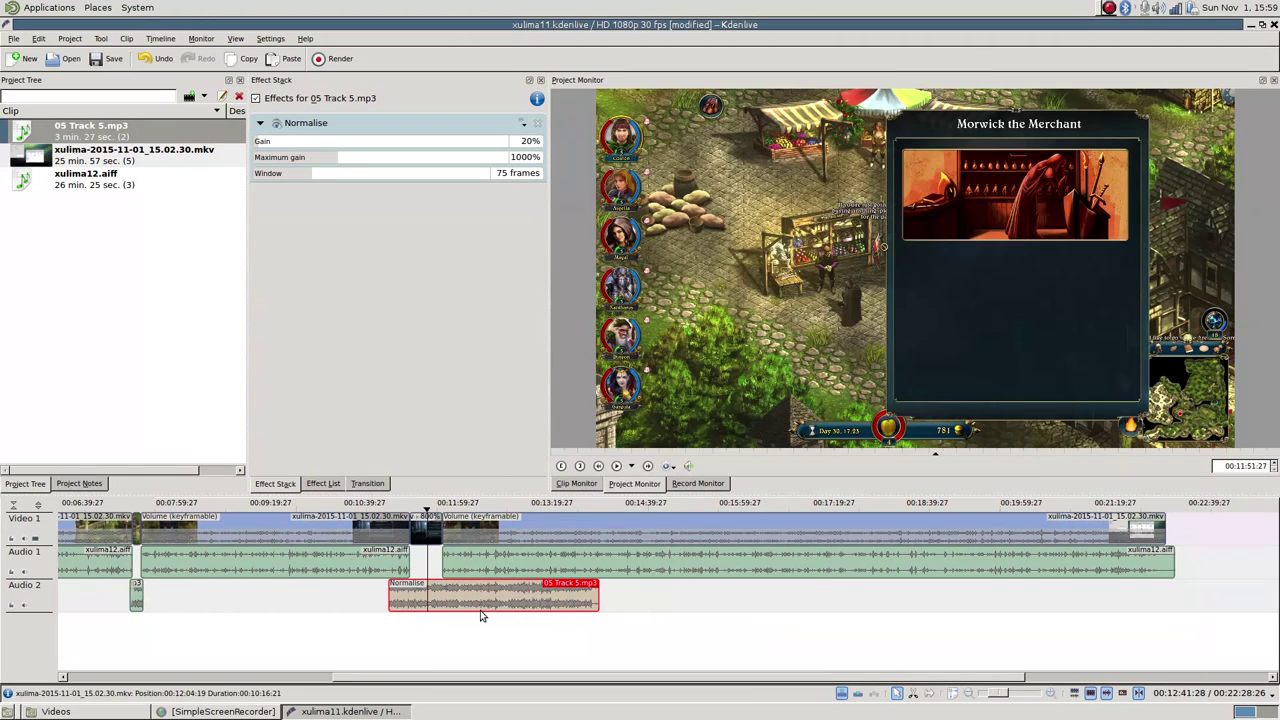
{"action": "scroll", "coordinate": [405, 643], "scroll_direction": "up", "scroll_amount": 2}
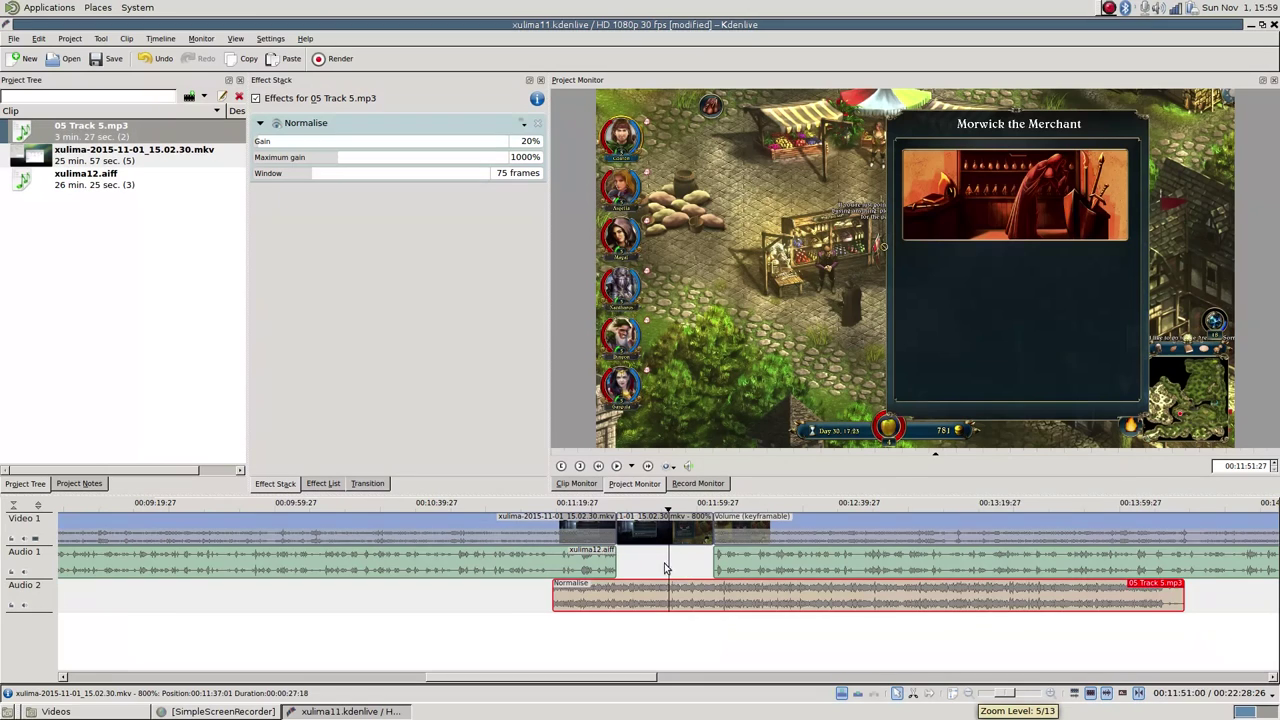
{"action": "scroll", "coordinate": [666, 568], "scroll_direction": "up", "scroll_amount": 2}
{"action": "scroll", "coordinate": [560, 632], "scroll_direction": "up", "scroll_amount": 1}
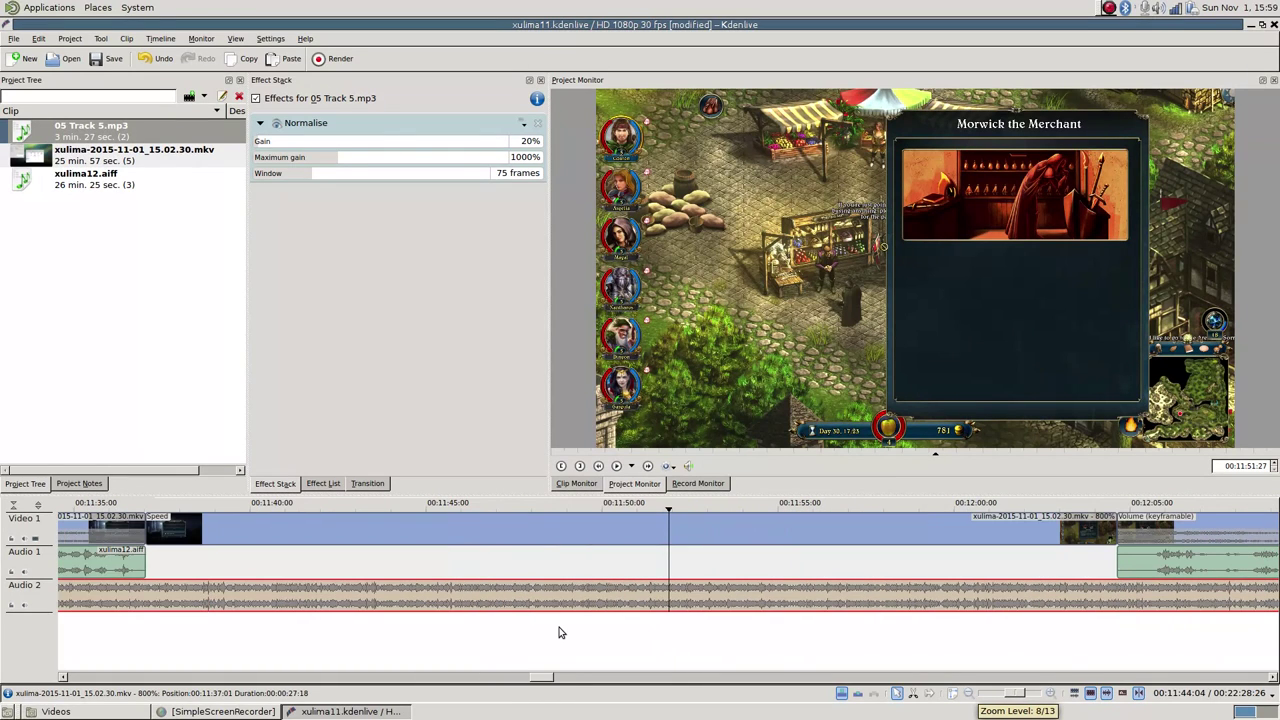
{"action": "scroll", "coordinate": [371, 643], "scroll_direction": "down", "scroll_amount": 2}
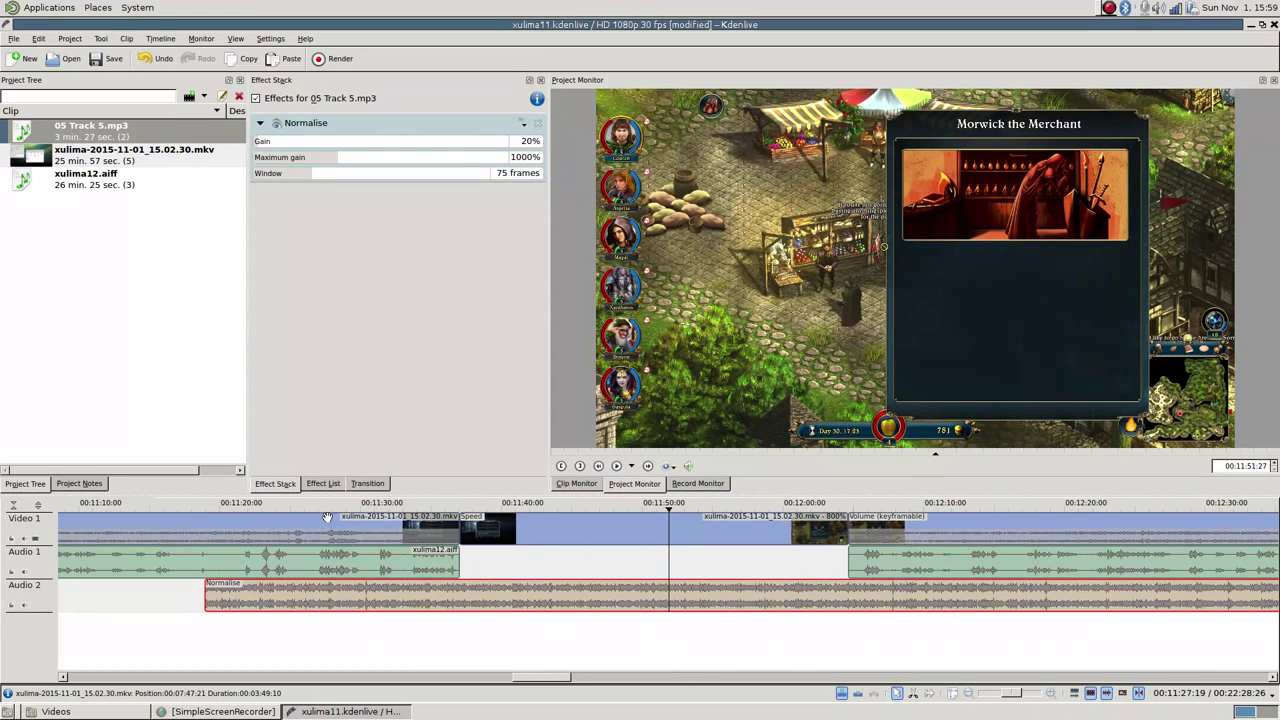
{"action": "left_click", "coordinate": [309, 620]}
{"action": "left_click", "coordinate": [407, 506]}
{"action": "left_click", "coordinate": [399, 506]}
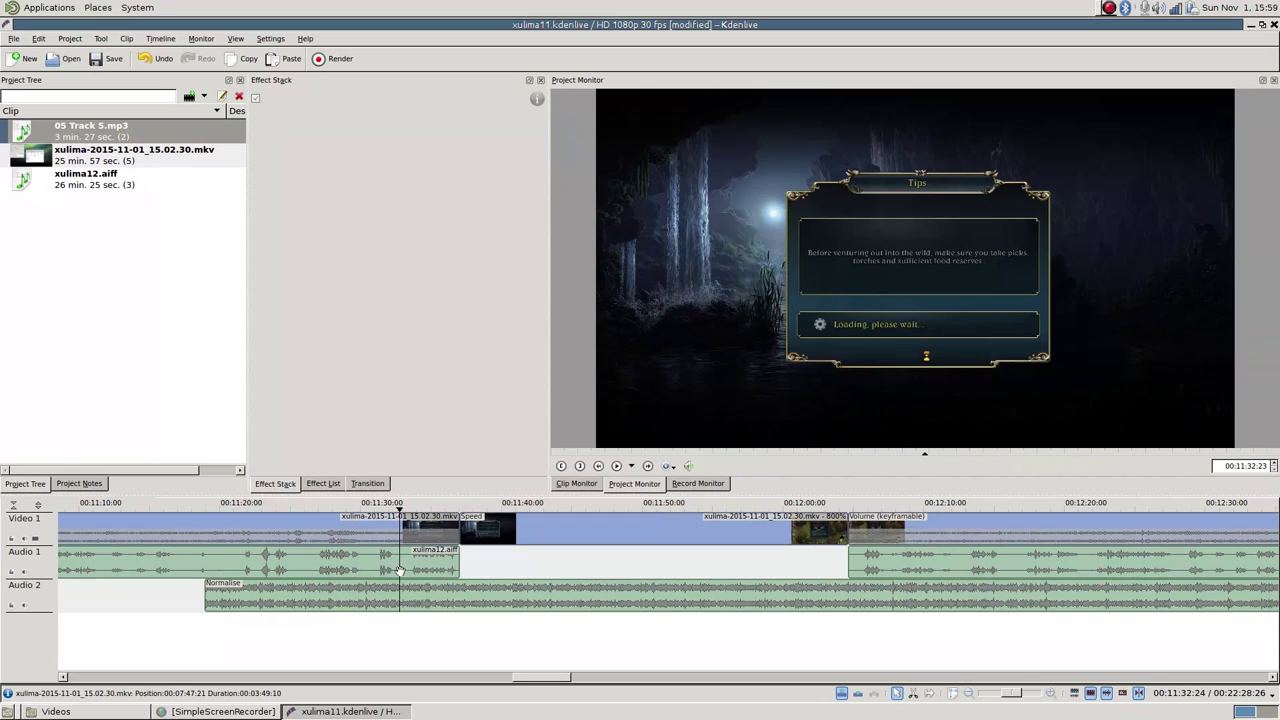
{"action": "mouse_move", "coordinate": [367, 650]}
{"action": "left_mouse_down"}
{"action": "mouse_move", "coordinate": [381, 643]}
{"action": "mouse_move", "coordinate": [280, 650]}
{"action": "mouse_move", "coordinate": [396, 670]}
{"action": "mouse_move", "coordinate": [391, 660]}
{"action": "left_mouse_up"}
{"action": "scroll", "coordinate": [390, 592], "scroll_direction": "up", "scroll_amount": 1, "text": "ctrl"}
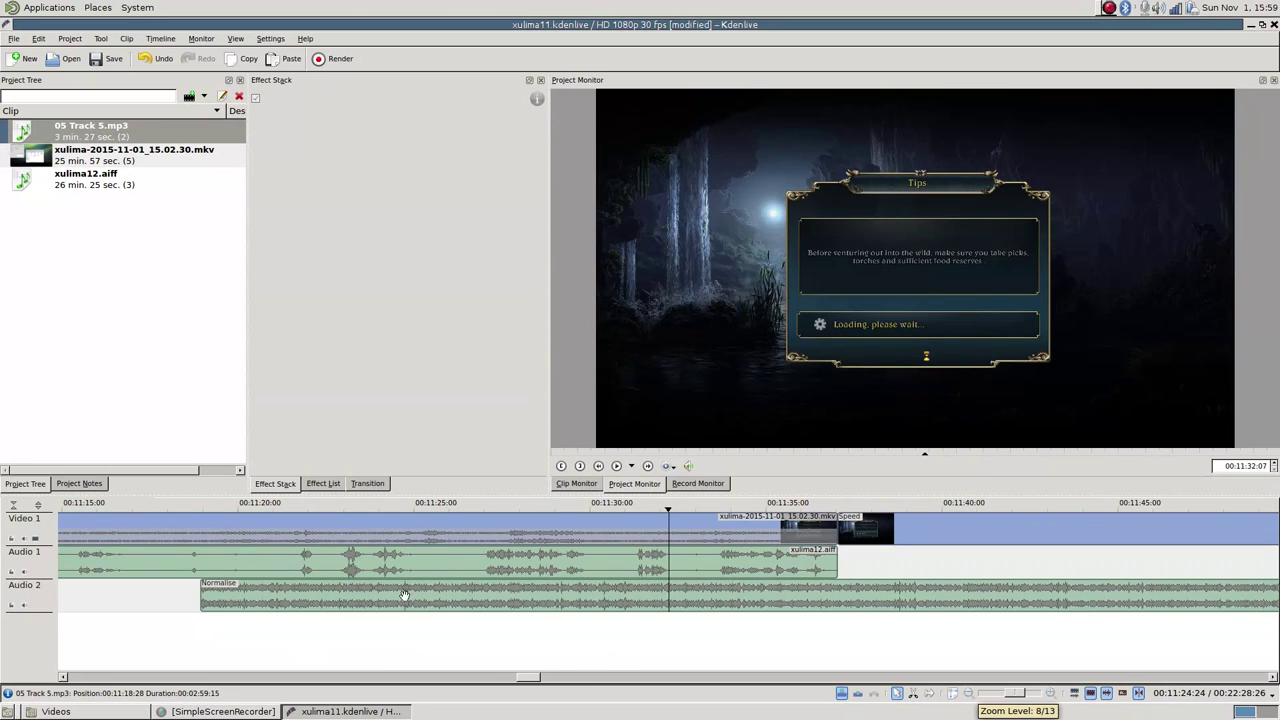
{"action": "left_click", "coordinate": [695, 606]}
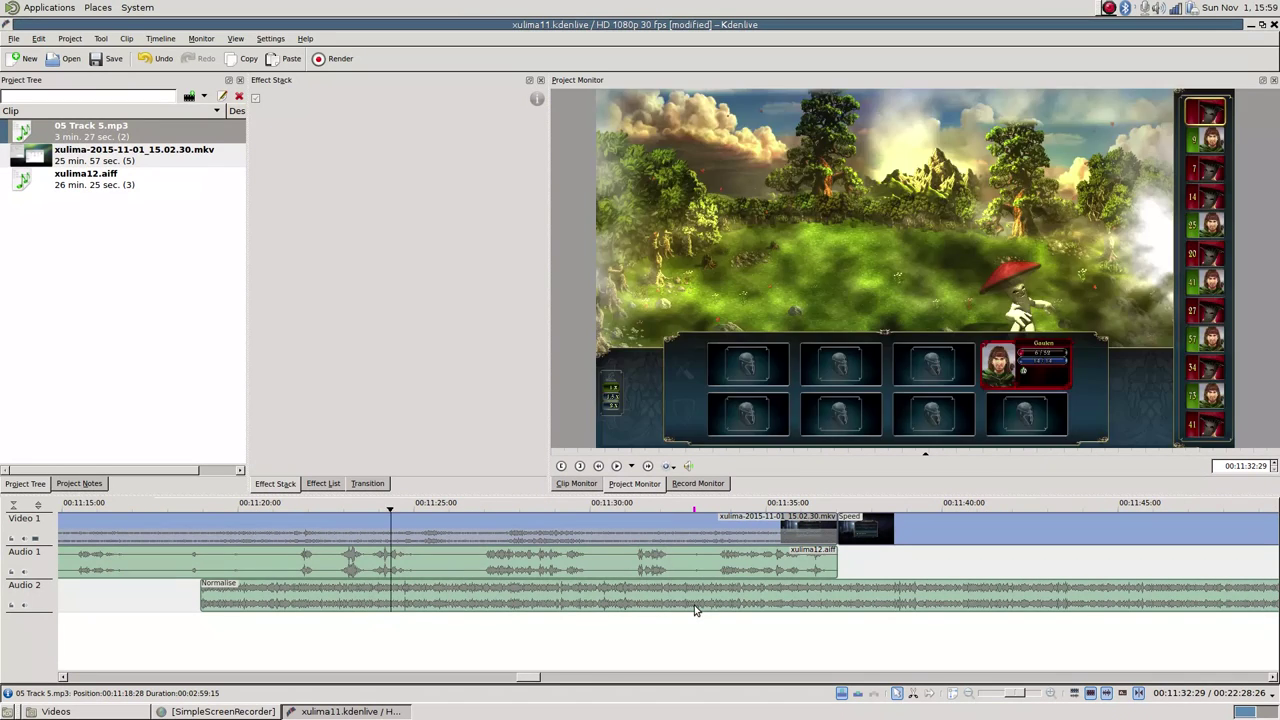
{"action": "left_click_drag", "start_coordinate": [423, 606], "coordinate": [762, 617]}
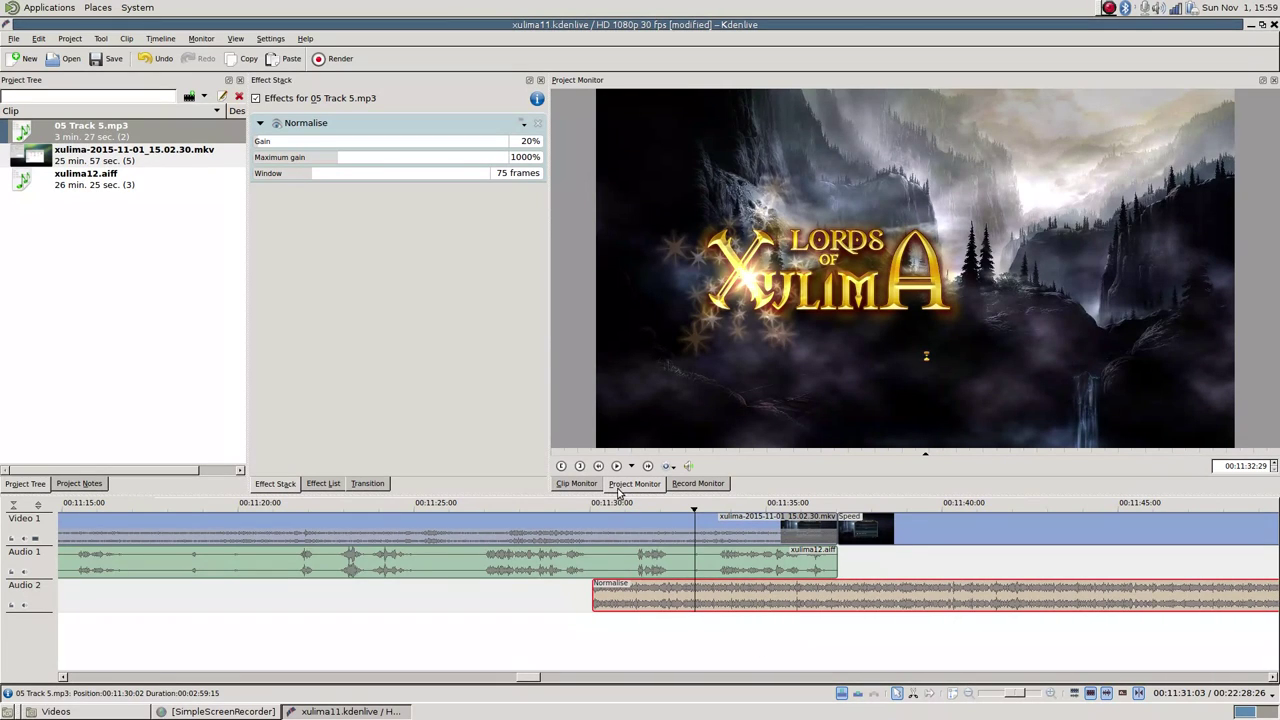
Shift the start of the music clip to 00:11:35:07 and give it a Fade in lasting 00:00:03:18.
{"action": "scroll", "coordinate": [760, 583], "scroll_direction": "up", "scroll_amount": 1}
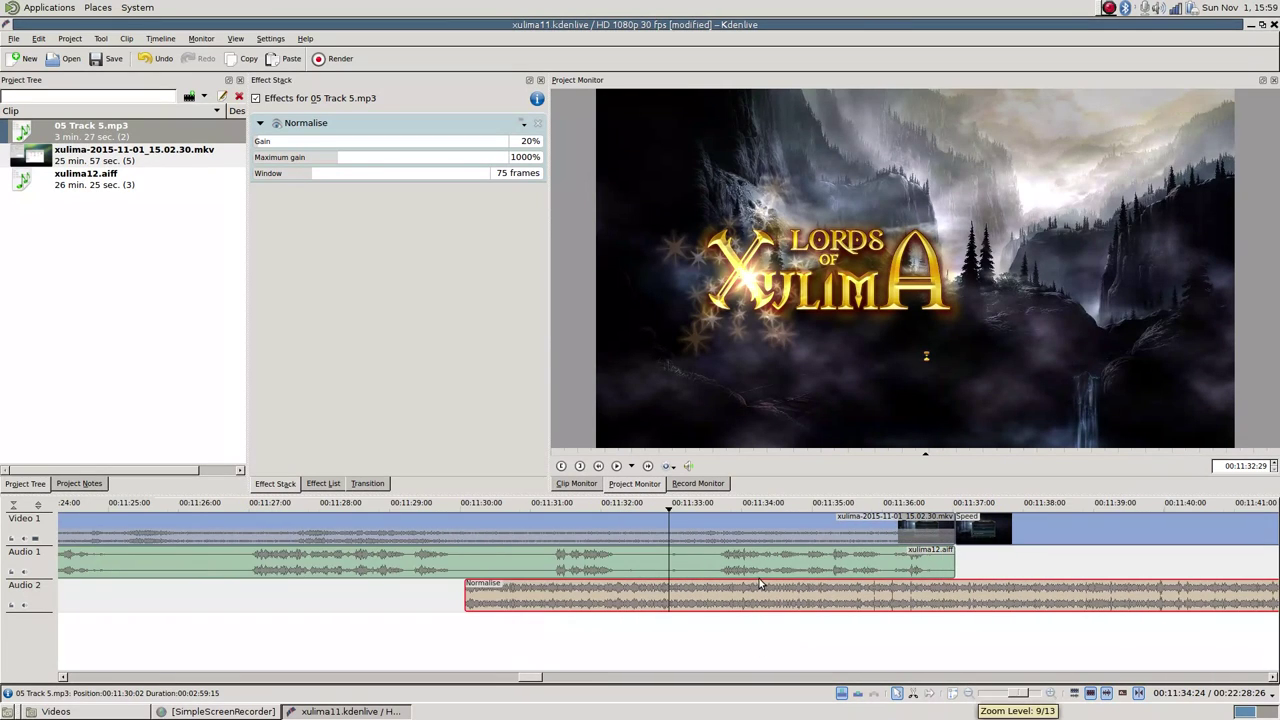
{"action": "left_click", "coordinate": [829, 507]}
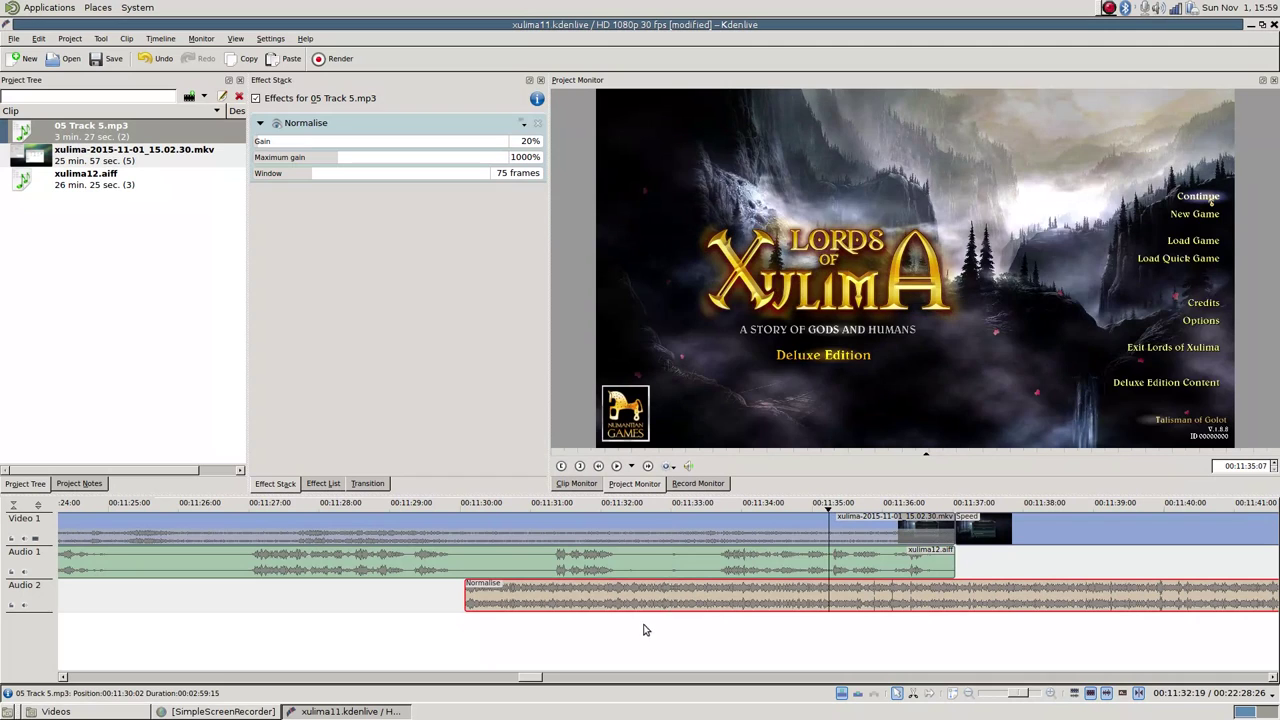
{"action": "left_click_drag", "start_coordinate": [465, 595], "coordinate": [1084, 598]}
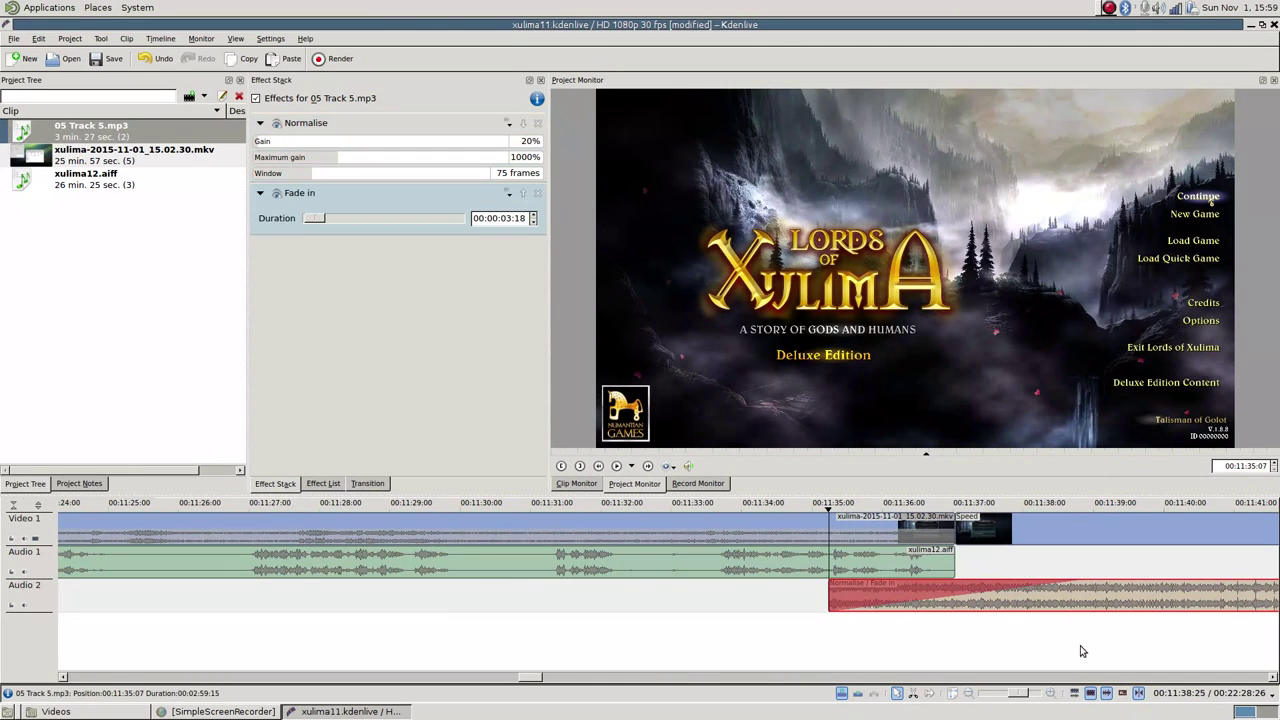
Cut the 05 Track 5.mp3 clip on Audio 2 at 00:12:05:28, just after the 800% segment ends.
{"action": "scroll", "coordinate": [1052, 658], "scroll_direction": "down", "scroll_amount": 2}
{"action": "scroll", "coordinate": [1052, 653], "scroll_direction": "down", "scroll_amount": 5}
{"action": "scroll", "coordinate": [1052, 653], "scroll_direction": "down", "scroll_amount": 2}
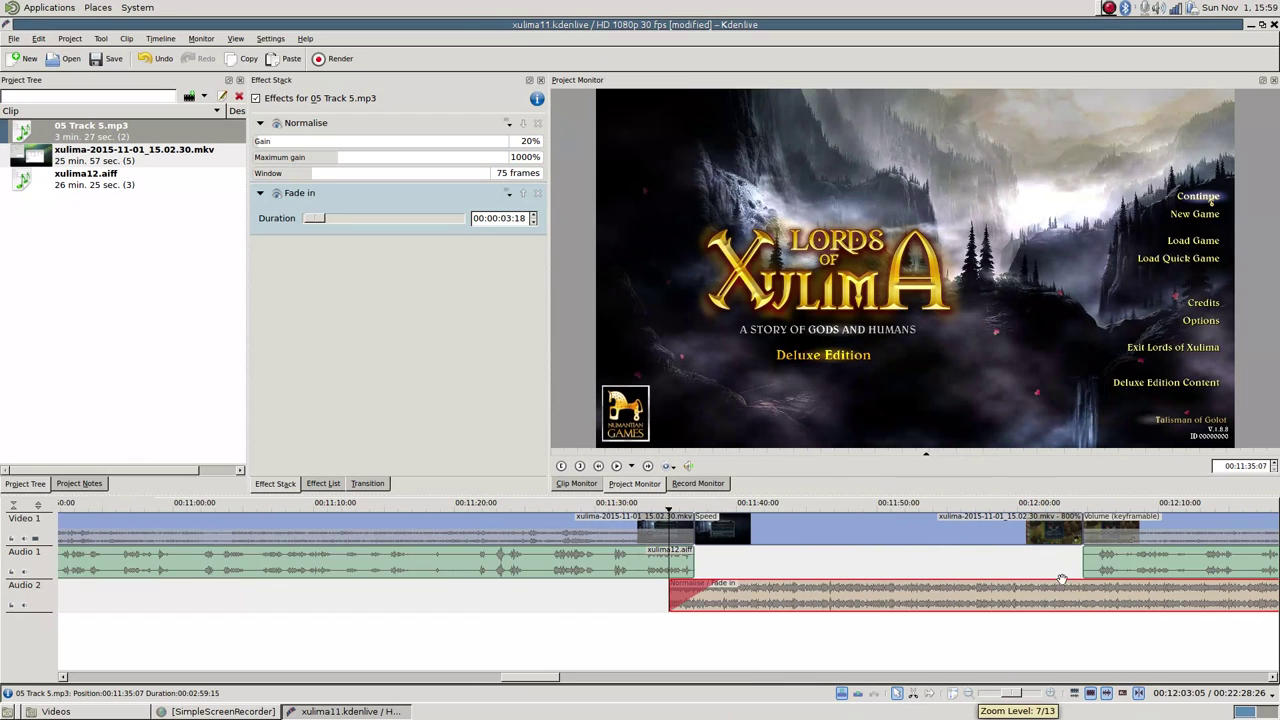
{"action": "left_click", "coordinate": [1098, 530]}
{"action": "scroll", "coordinate": [1080, 640], "scroll_direction": "up", "scroll_amount": 4}
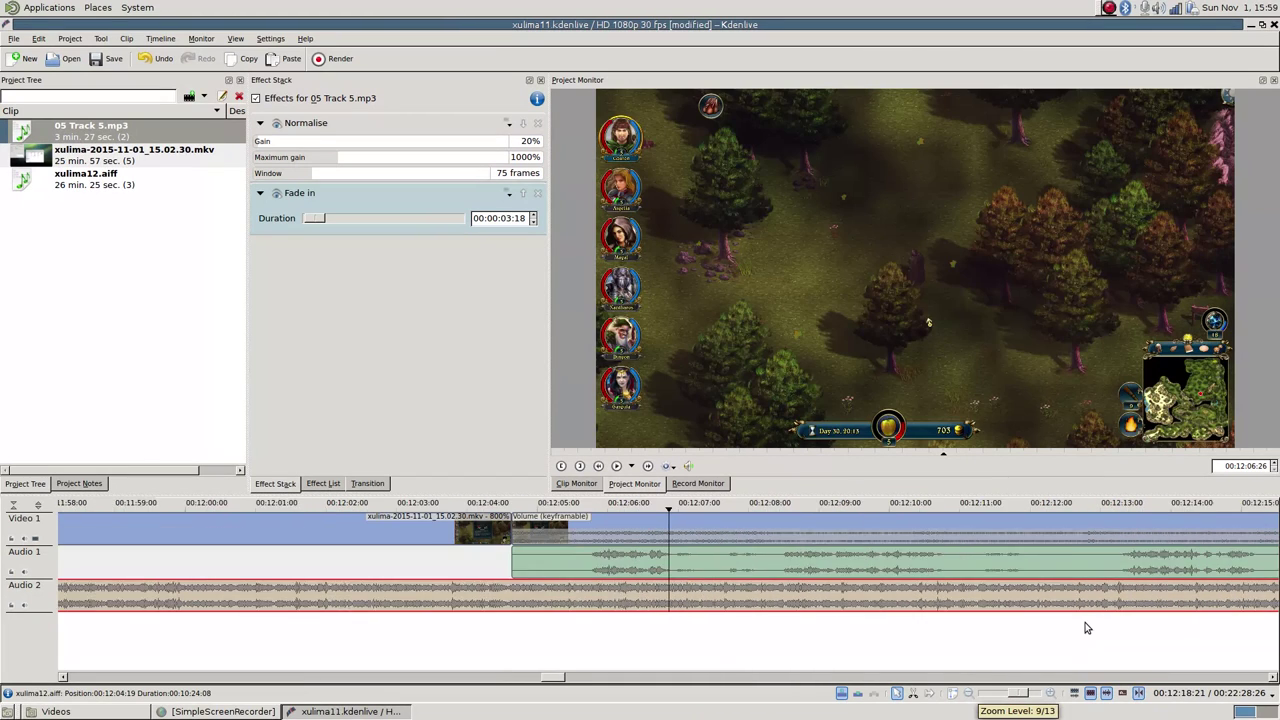
{"action": "left_click", "coordinate": [364, 508]}
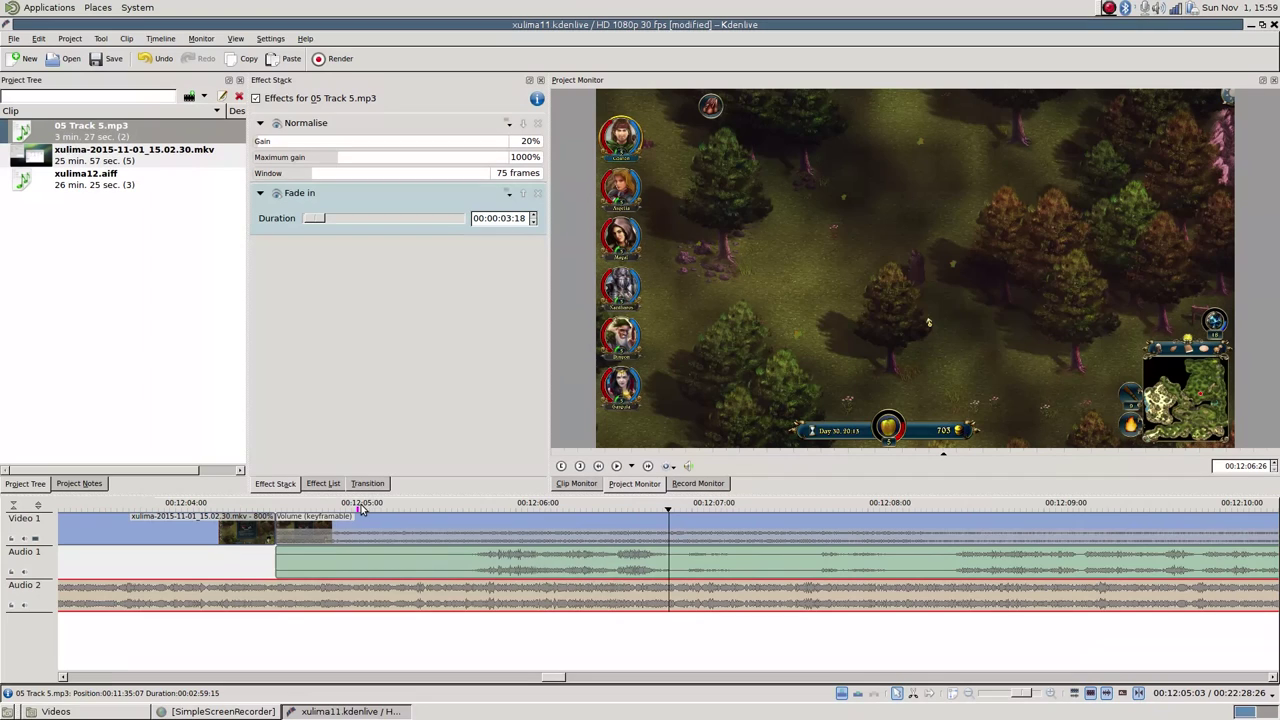
{"action": "scroll", "coordinate": [402, 662], "scroll_direction": "up", "scroll_amount": 2}
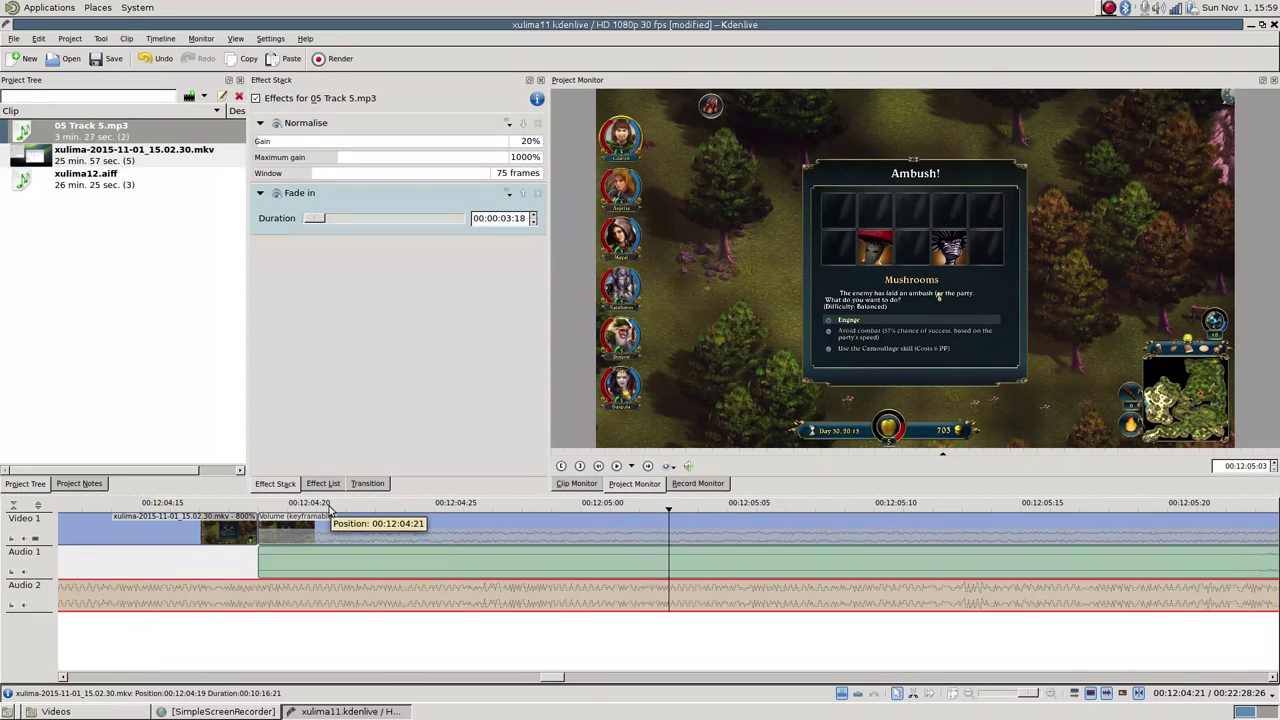
{"action": "left_click", "coordinate": [460, 506]}
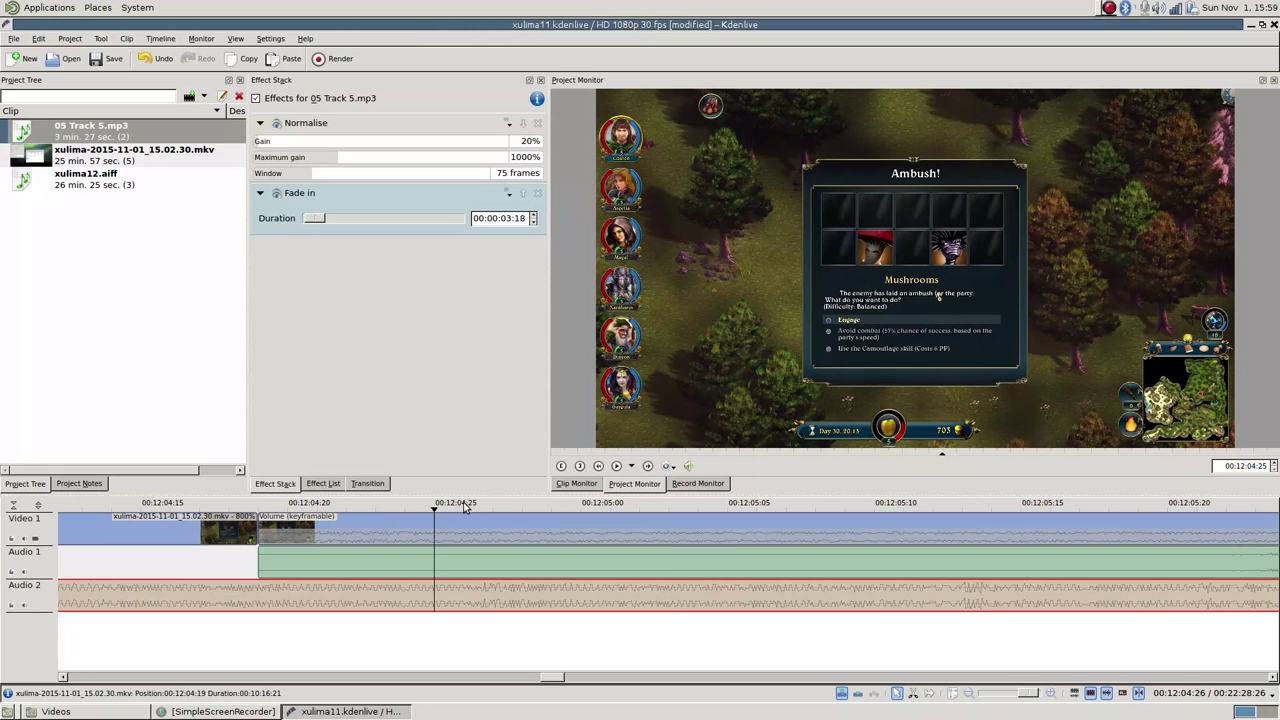
{"action": "scroll", "coordinate": [387, 514], "scroll_direction": "up", "scroll_amount": 2}
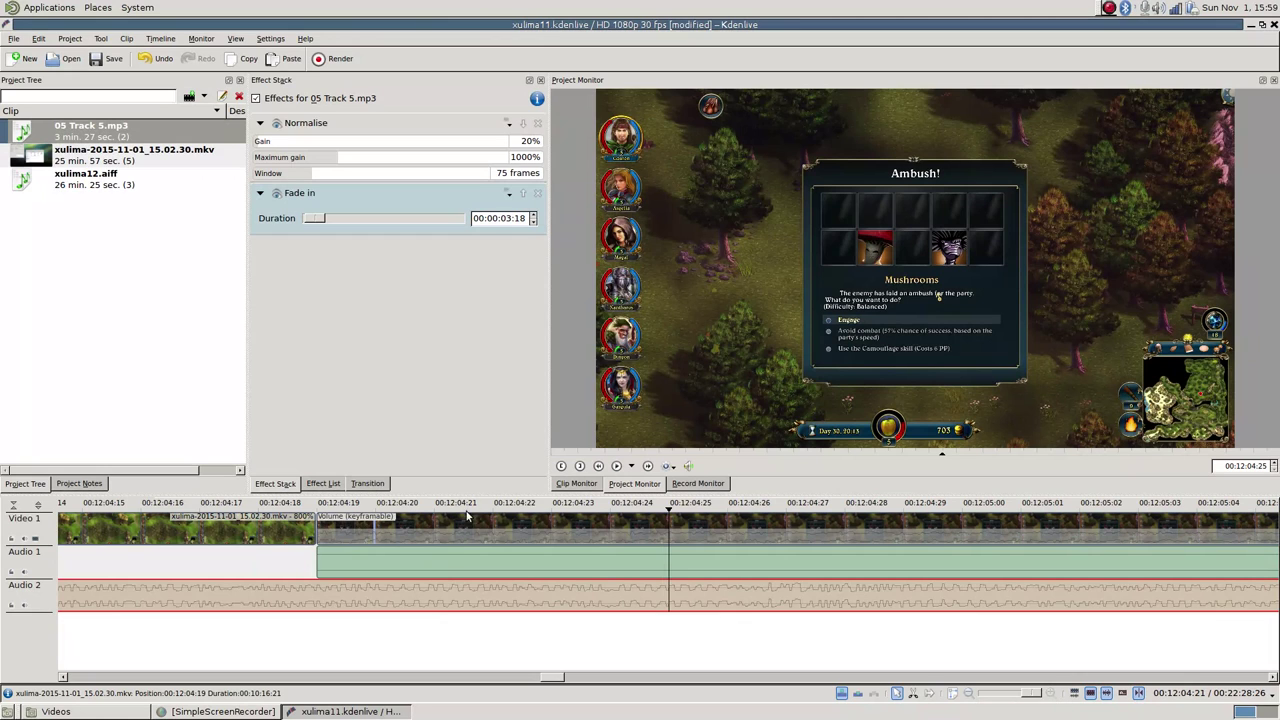
{"action": "scroll", "coordinate": [443, 546], "scroll_direction": "down", "scroll_amount": 5}
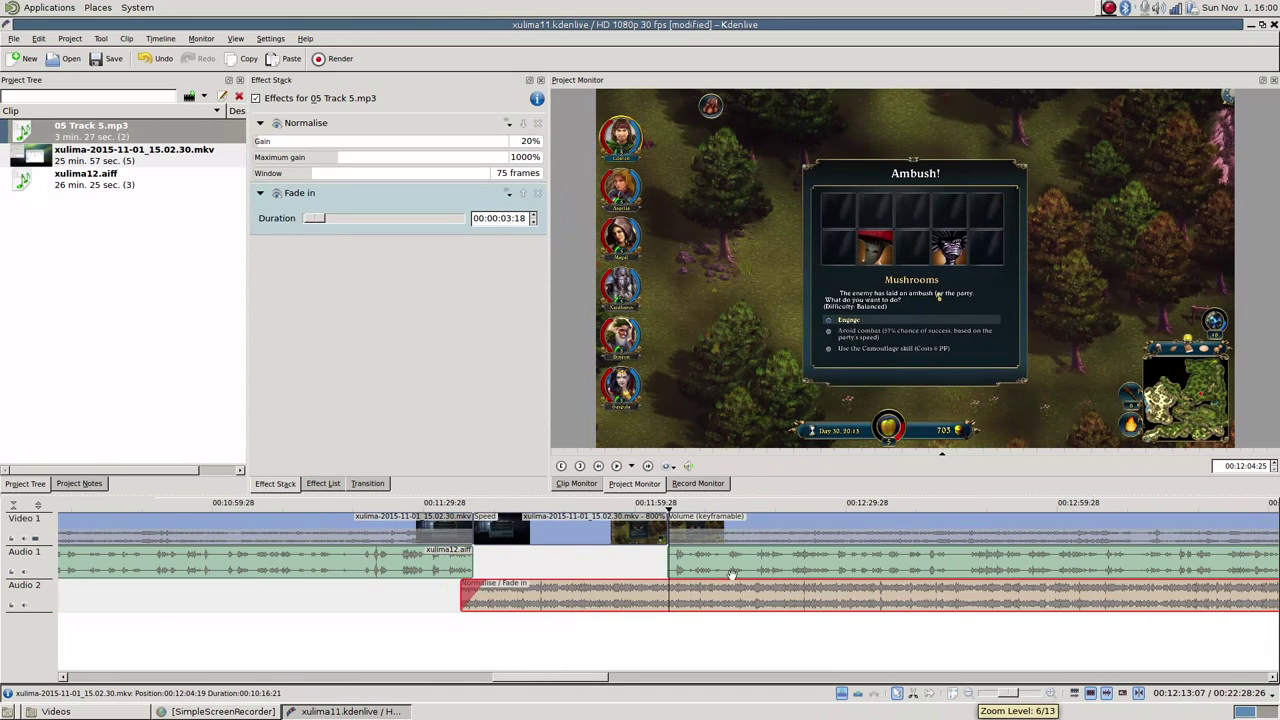
{"action": "scroll", "coordinate": [733, 570], "scroll_direction": "up", "scroll_amount": 1}
{"action": "scroll", "coordinate": [745, 568], "scroll_direction": "up", "scroll_amount": 1}
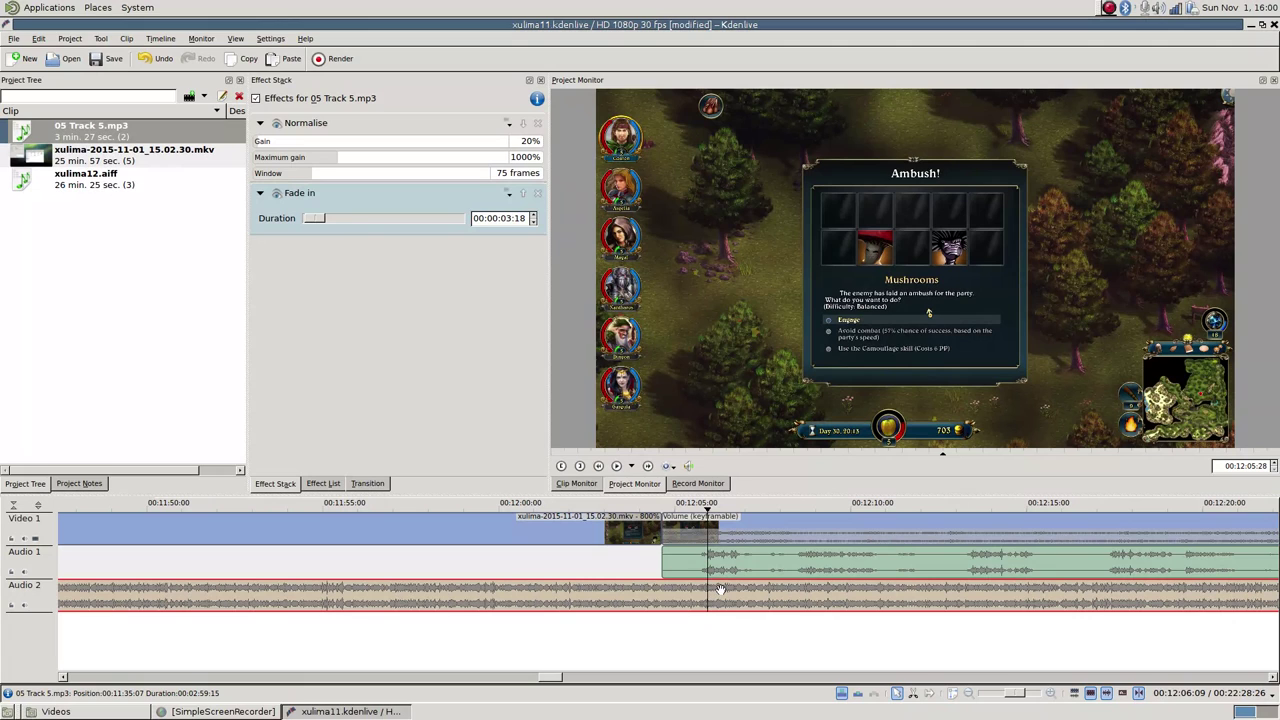
{"action": "scroll", "coordinate": [721, 575], "scroll_direction": "up", "scroll_amount": 4}
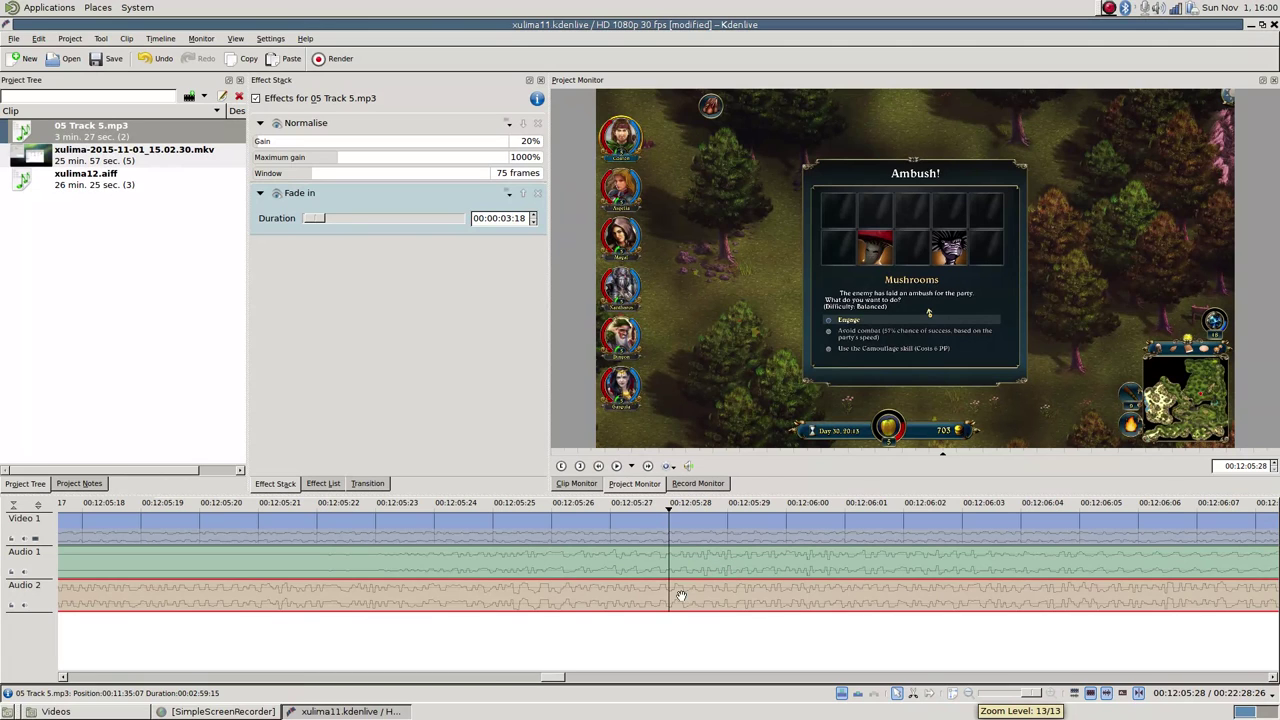
{"action": "key", "text": "x"}
{"action": "left_click", "coordinate": [679, 595]}
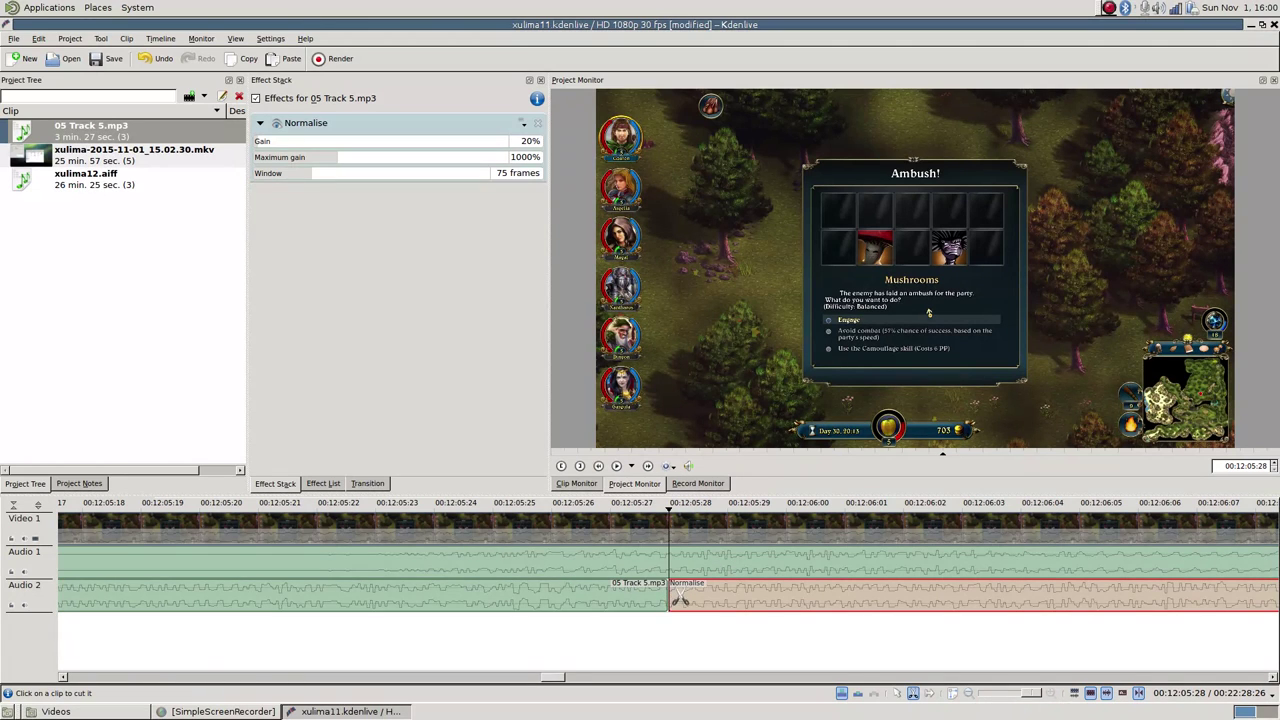
Move the leftover 05 Track 5.mp3 piece to about 00:21:00 and give the piece under the 800% segment a Fade out lasting 00:00:00:26.
{"action": "key", "text": "s"}
{"action": "scroll", "coordinate": [687, 597], "scroll_direction": "down", "scroll_amount": 11}
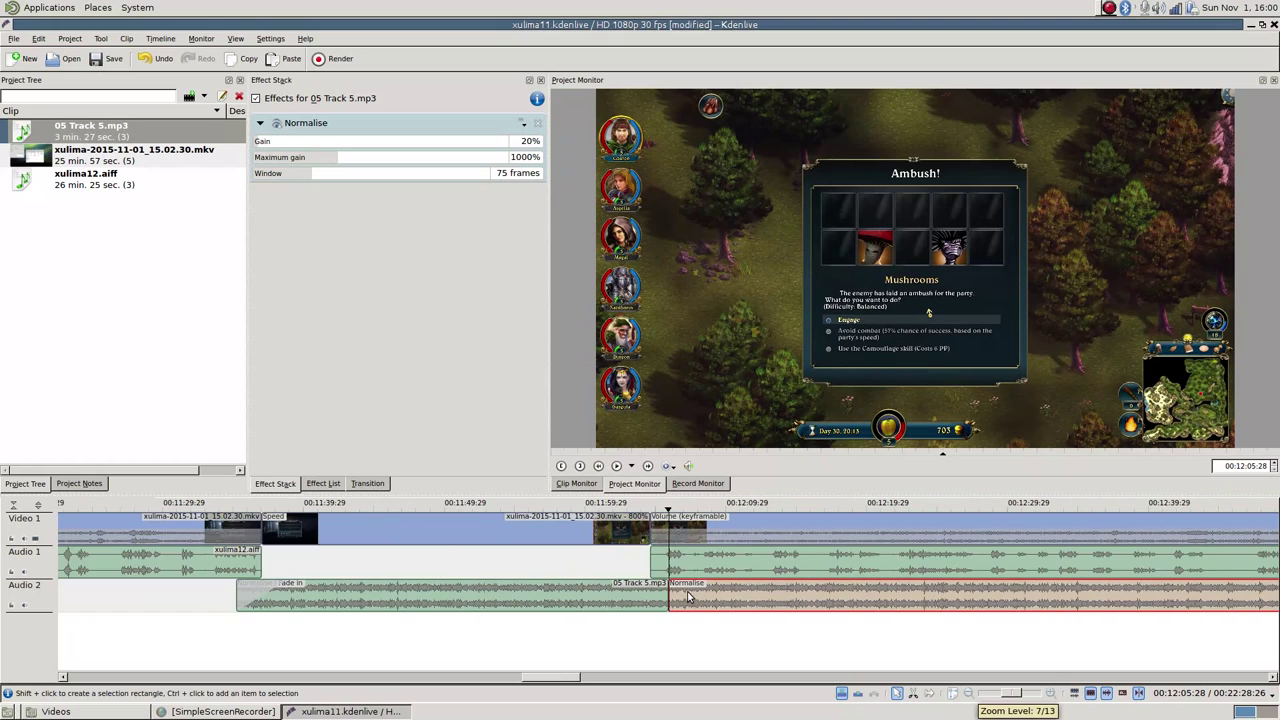
{"action": "left_click_drag", "start_coordinate": [478, 603], "coordinate": [791, 600]}
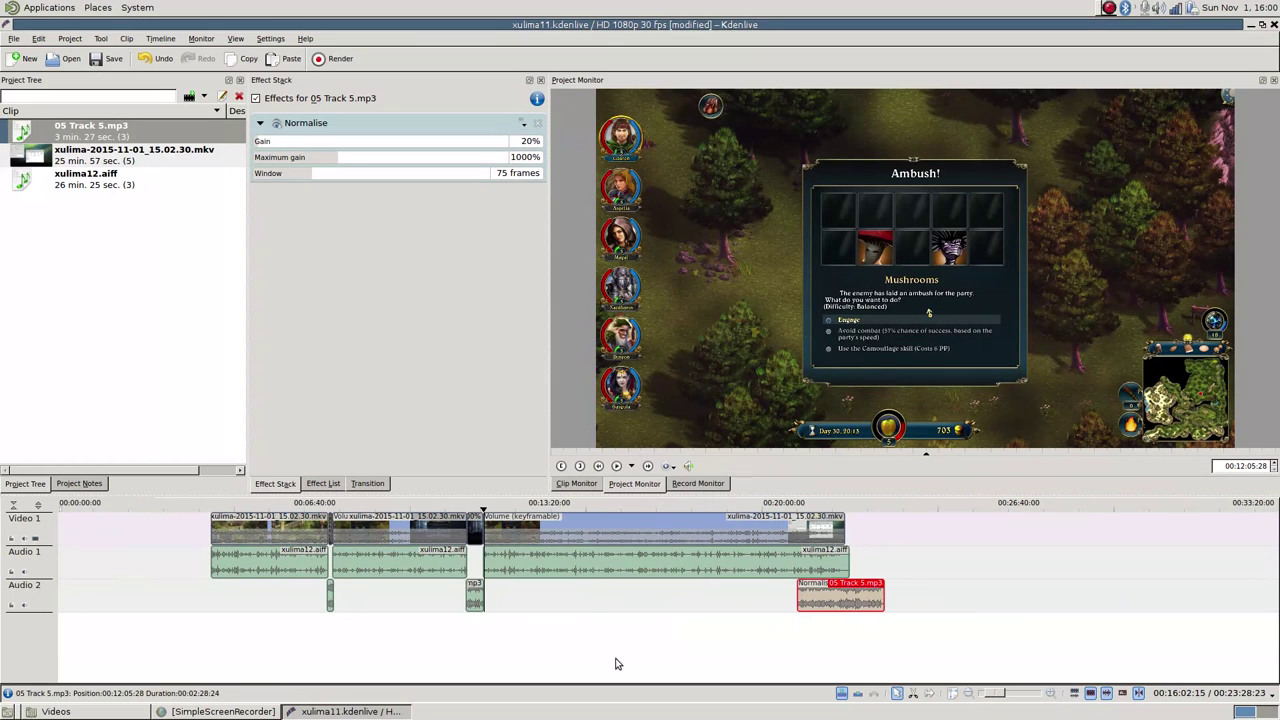
{"action": "scroll", "coordinate": [528, 634], "scroll_direction": "up", "scroll_amount": 6}
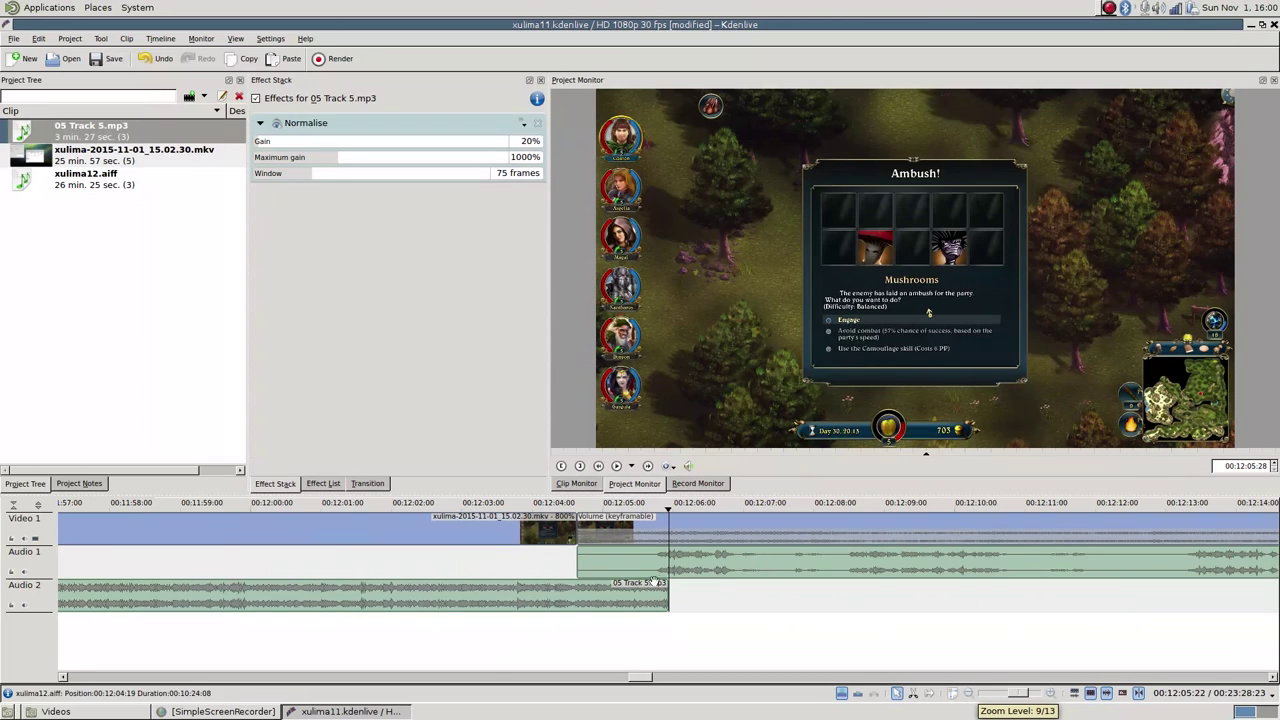
{"action": "left_click_drag", "start_coordinate": [668, 583], "coordinate": [612, 579]}
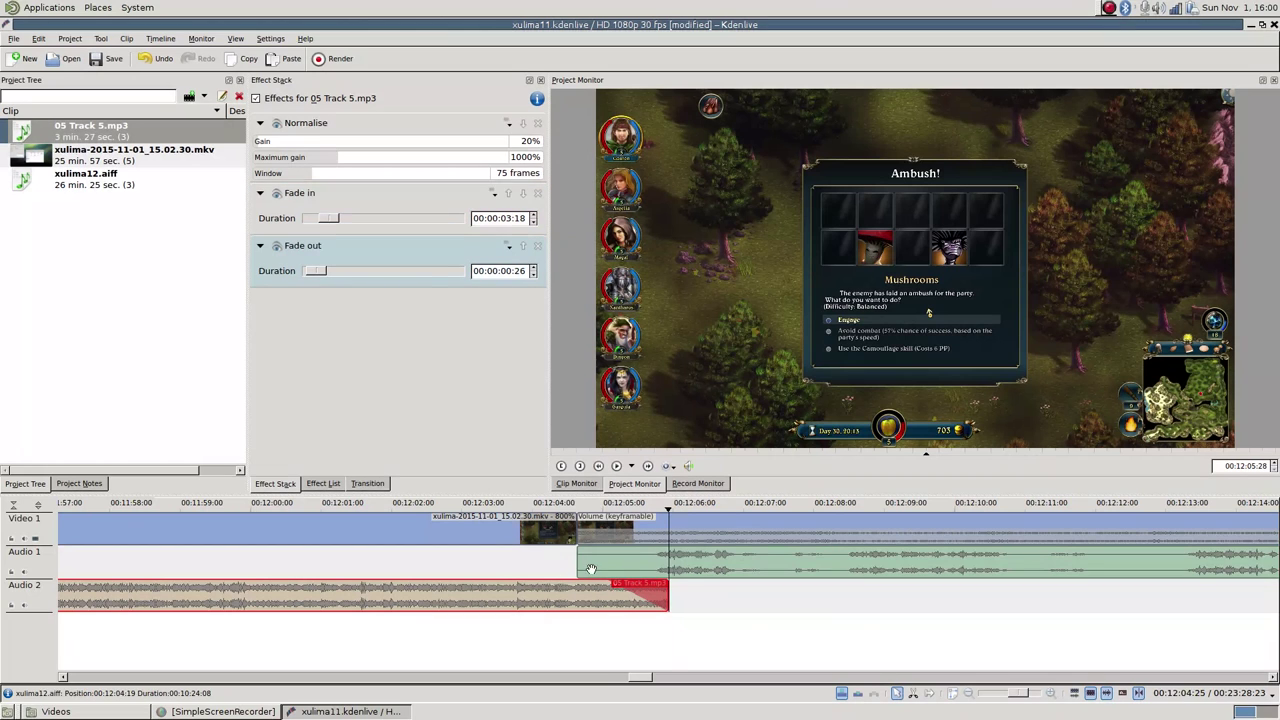
Play back the 800% segment with its faded music from about 00:11:33 and save the project.
{"action": "scroll", "coordinate": [541, 586], "scroll_direction": "down", "scroll_amount": 5}
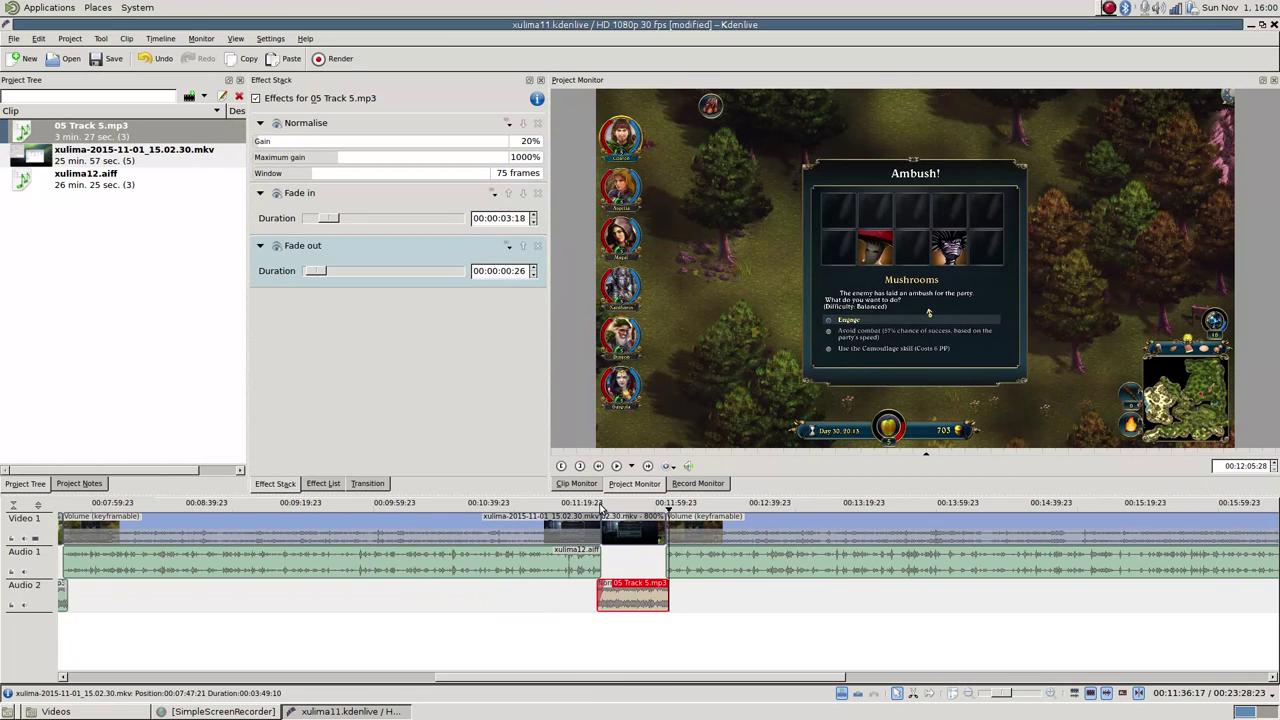
{"action": "left_click", "coordinate": [591, 508]}
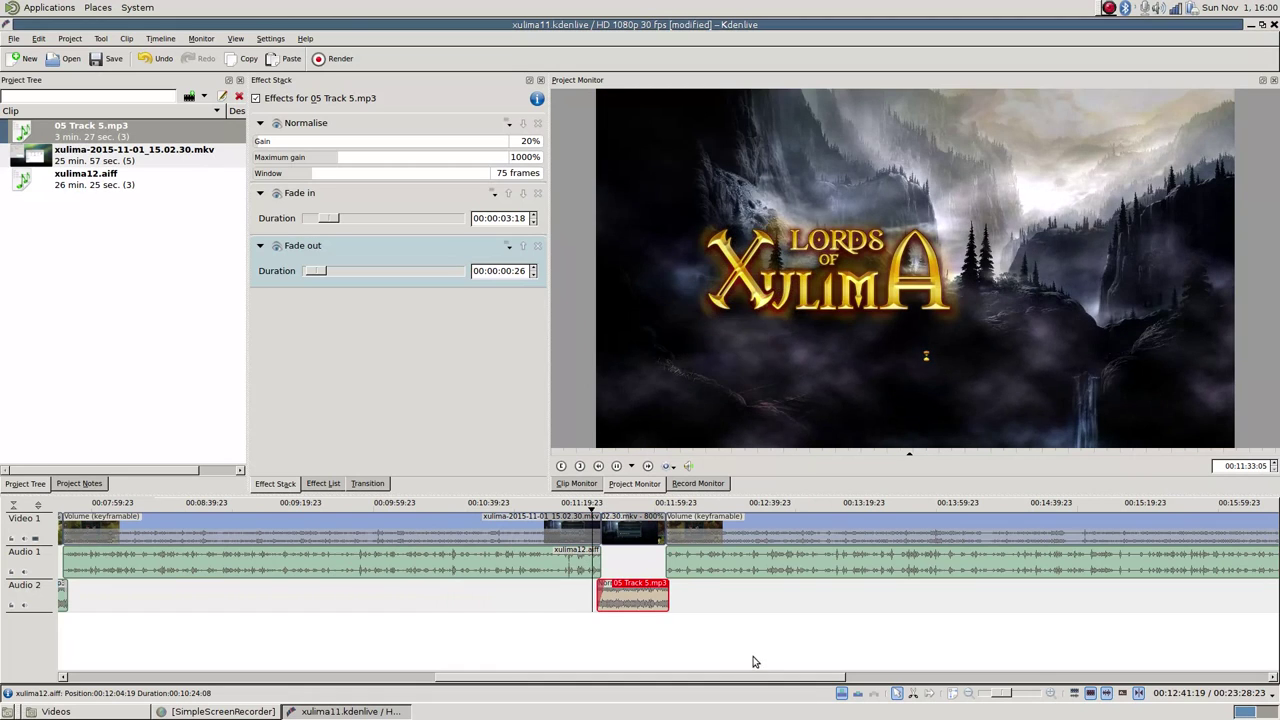
{"action": "scroll", "coordinate": [750, 660], "scroll_direction": "up", "scroll_amount": 1}
{"action": "scroll", "coordinate": [748, 651], "scroll_direction": "up", "scroll_amount": 1}
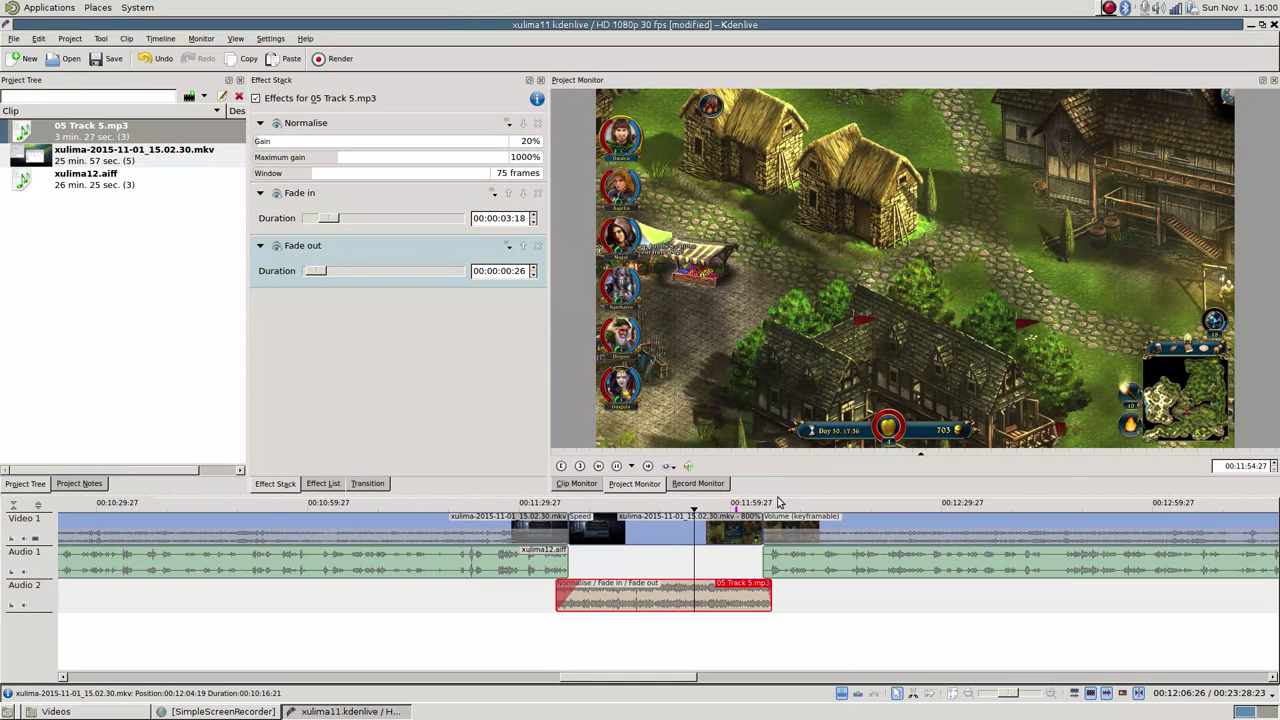
{"action": "key", "text": "space"}
{"action": "key", "text": "ctrl+s"}
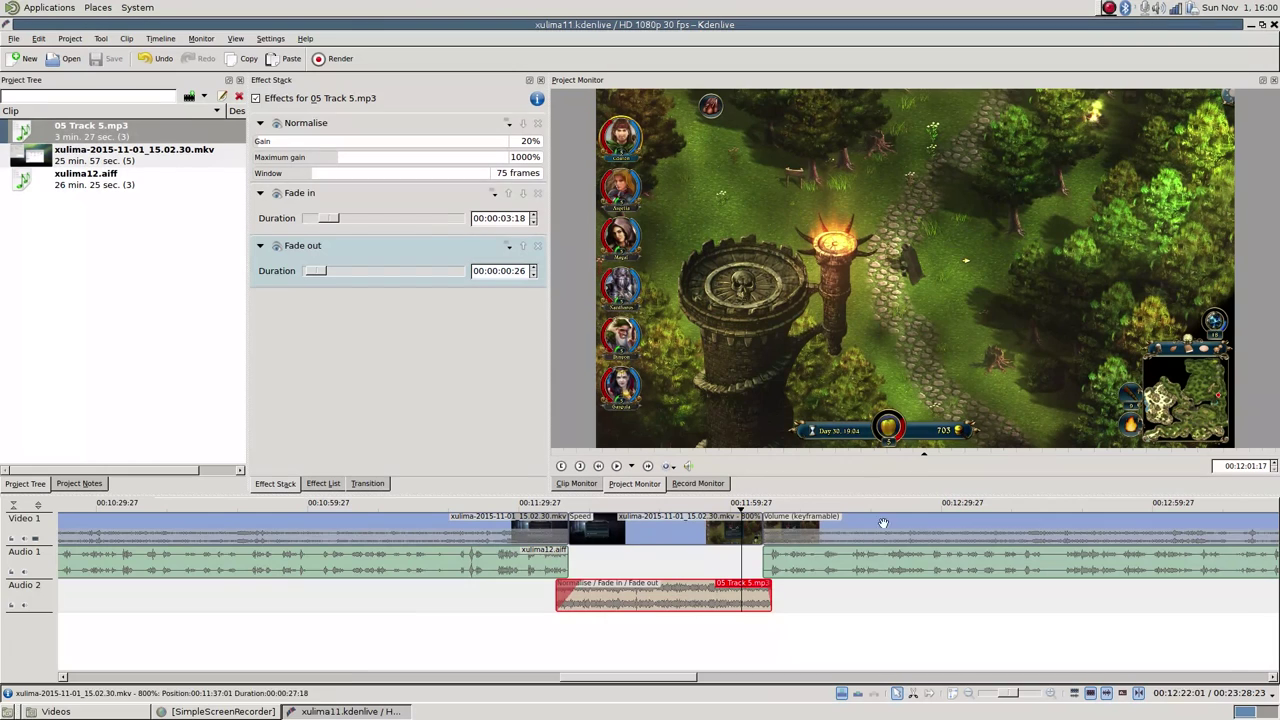
Check the music fade-out near 00:12:05 and review the following battle footage through its end at about 00:14:54.
{"action": "left_click", "coordinate": [755, 511]}
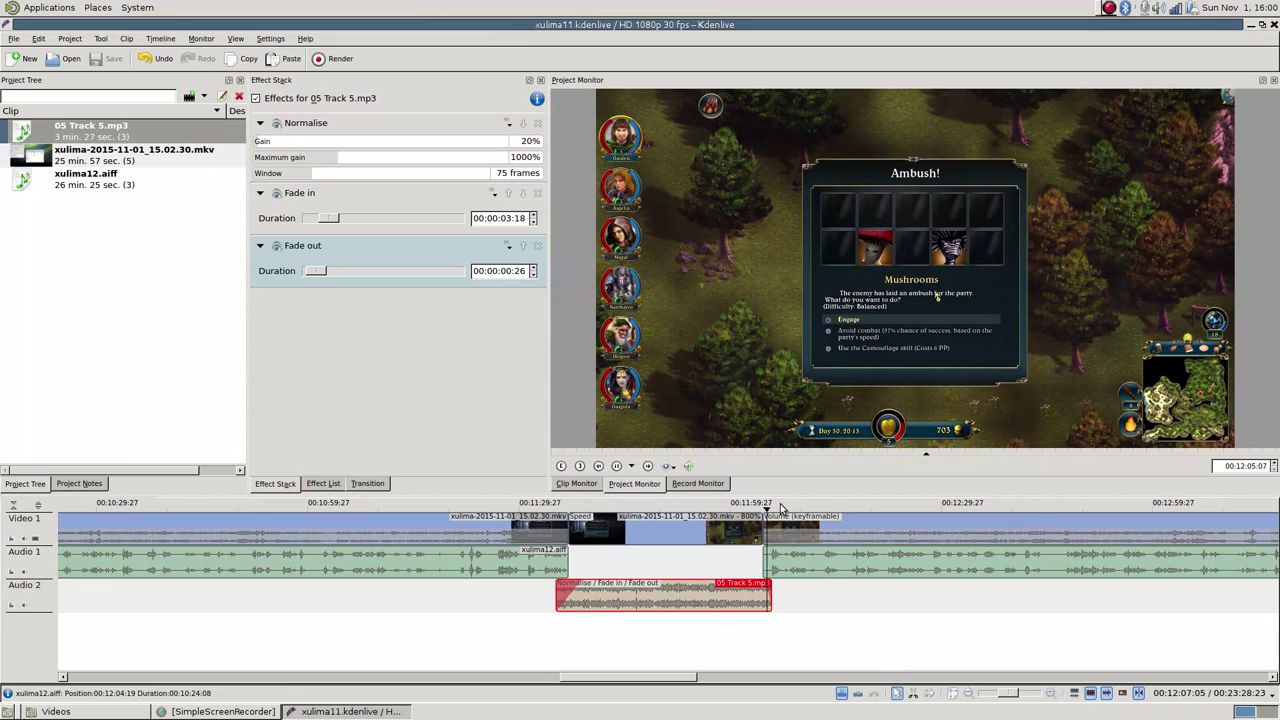
{"action": "scroll", "coordinate": [825, 607], "scroll_direction": "right", "scroll_amount": 5}
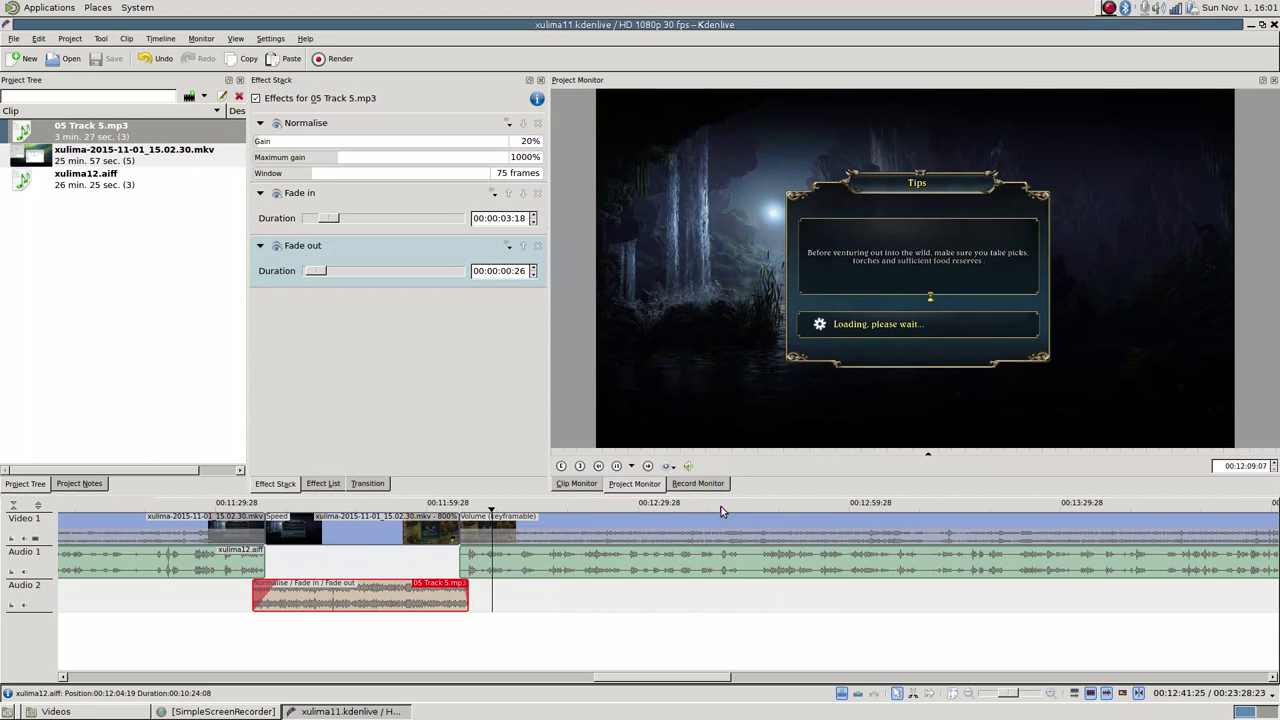
{"action": "left_click", "coordinate": [742, 570]}
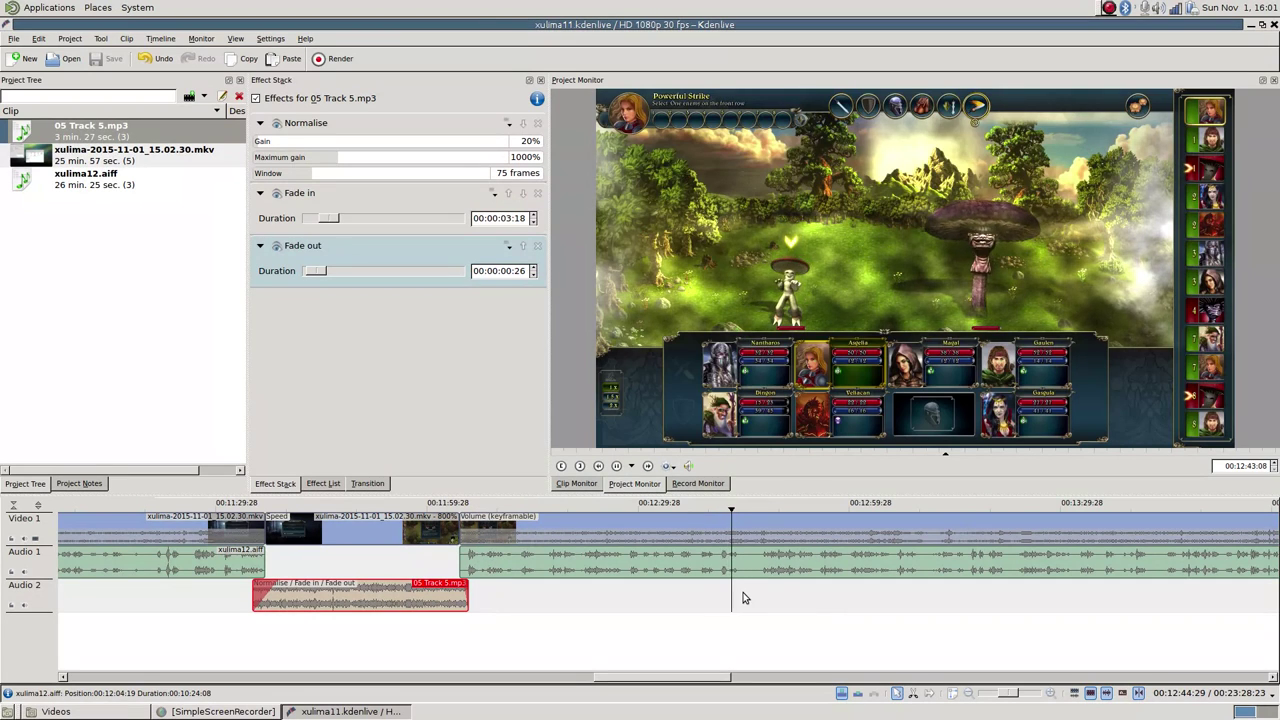
{"action": "left_click", "coordinate": [902, 508]}
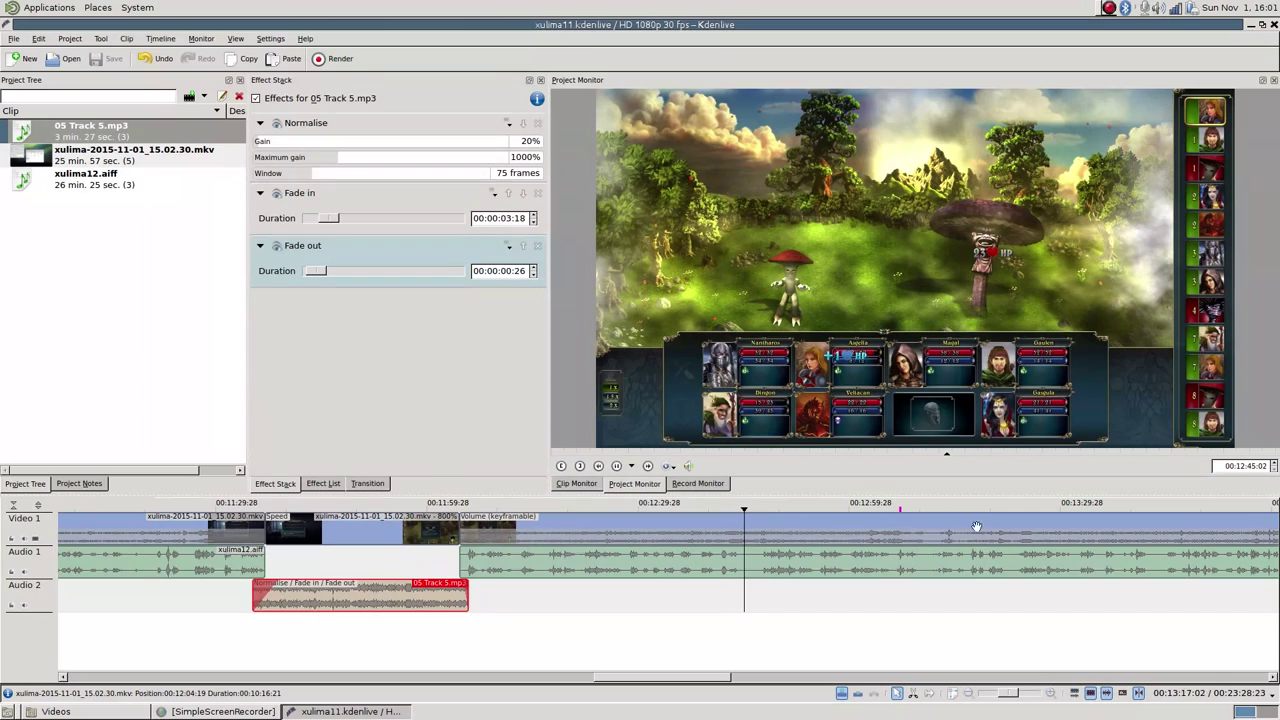
{"action": "scroll", "coordinate": [970, 591], "scroll_direction": "right", "scroll_amount": 1}
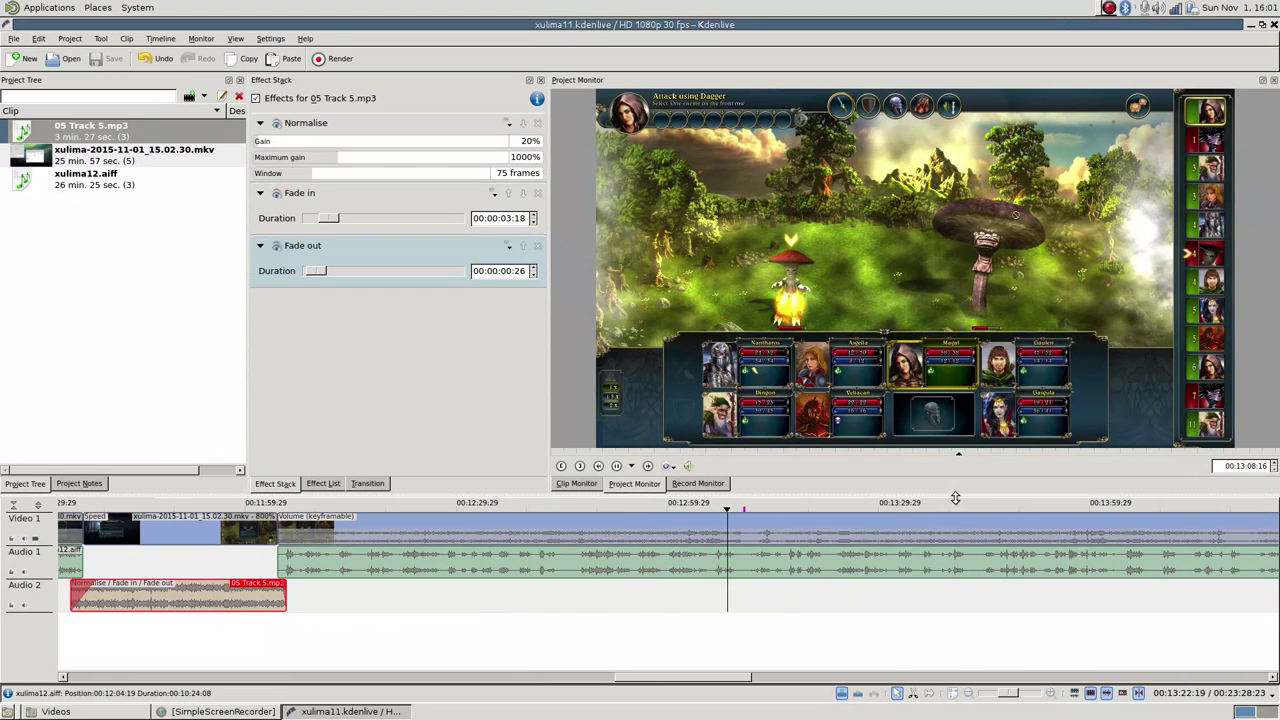
{"action": "left_click", "coordinate": [966, 651]}
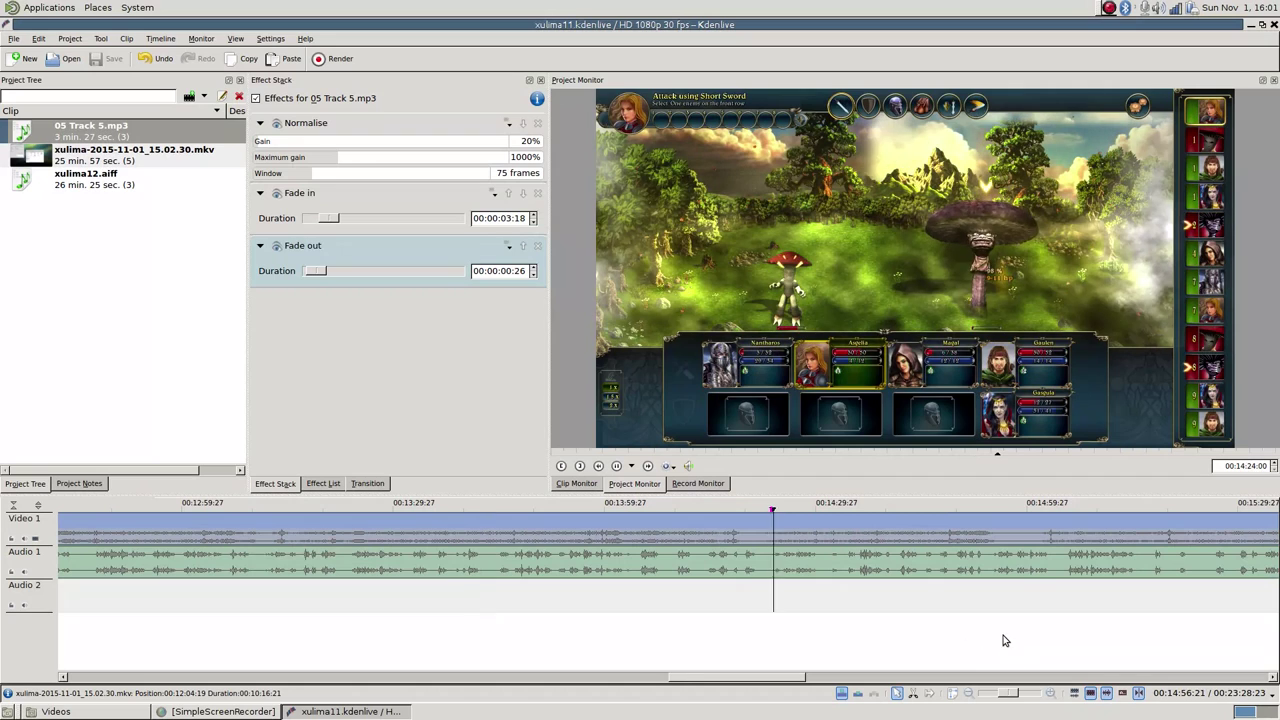
{"action": "scroll", "coordinate": [976, 636], "scroll_direction": "down", "scroll_amount": 2}
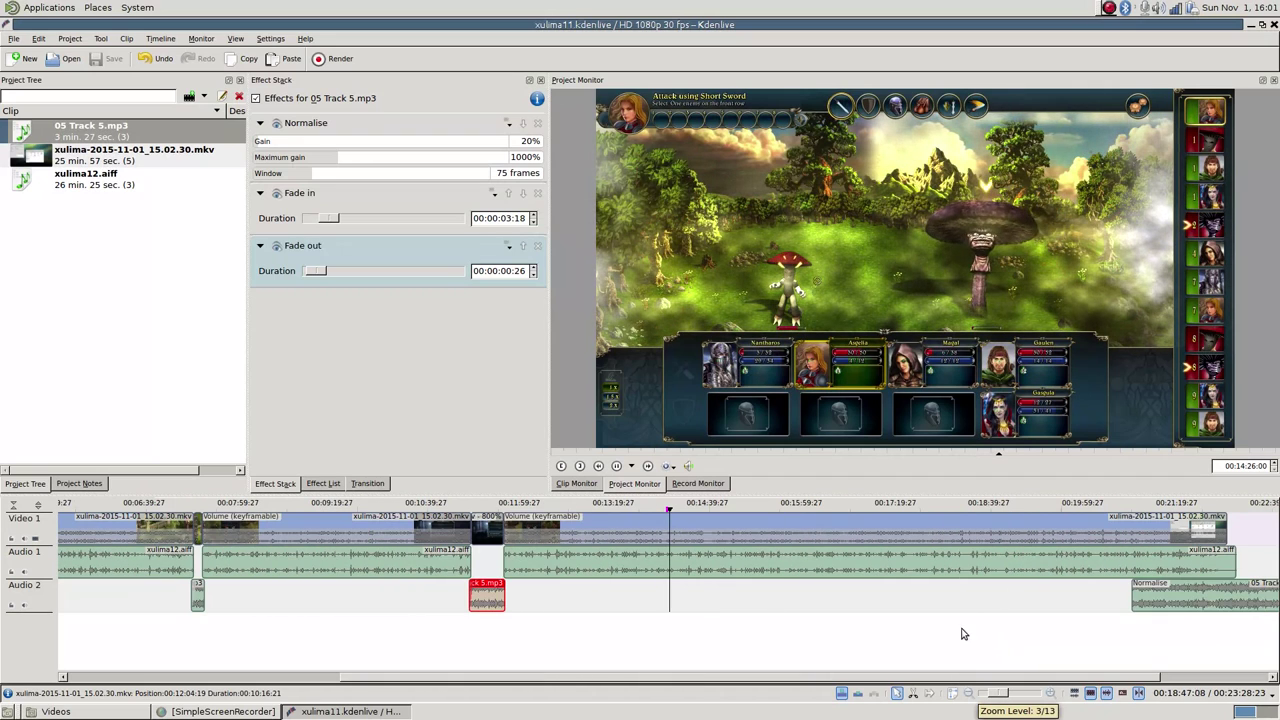
{"action": "scroll", "coordinate": [834, 604], "scroll_direction": "up", "scroll_amount": 1}
{"action": "scroll", "coordinate": [840, 600], "scroll_direction": "up", "scroll_amount": 3}
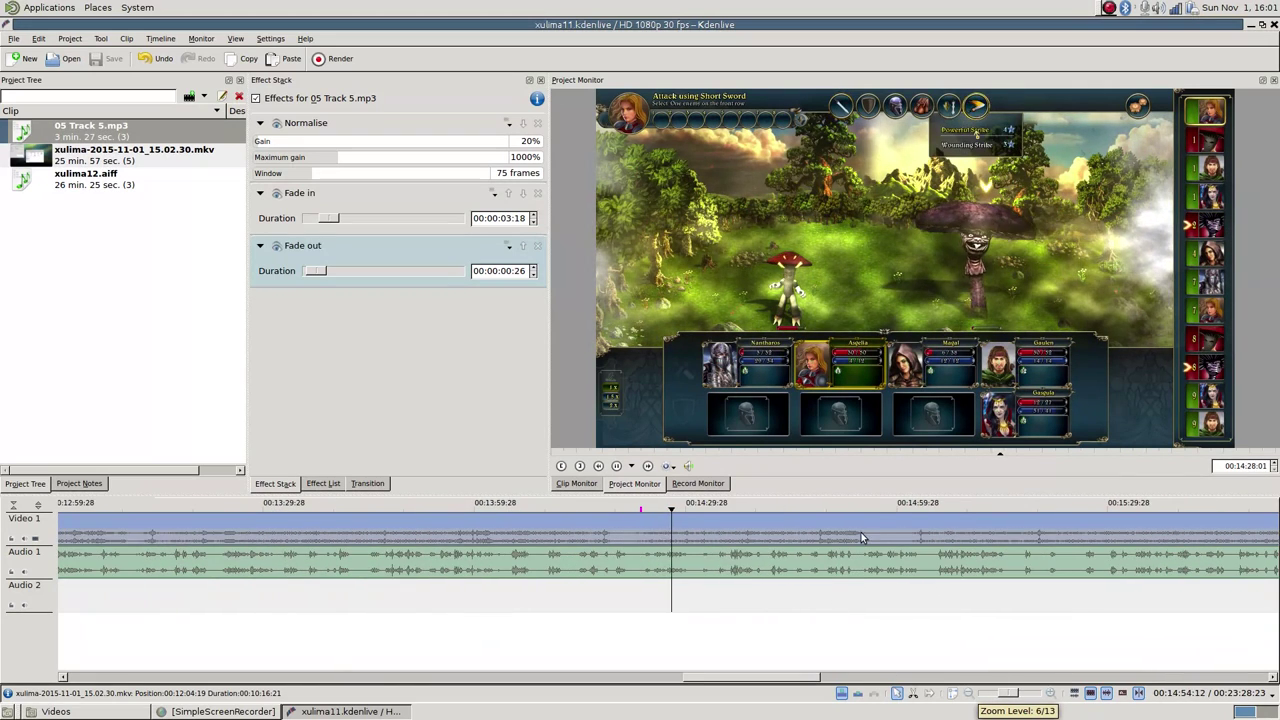
{"action": "left_click", "coordinate": [1043, 507]}
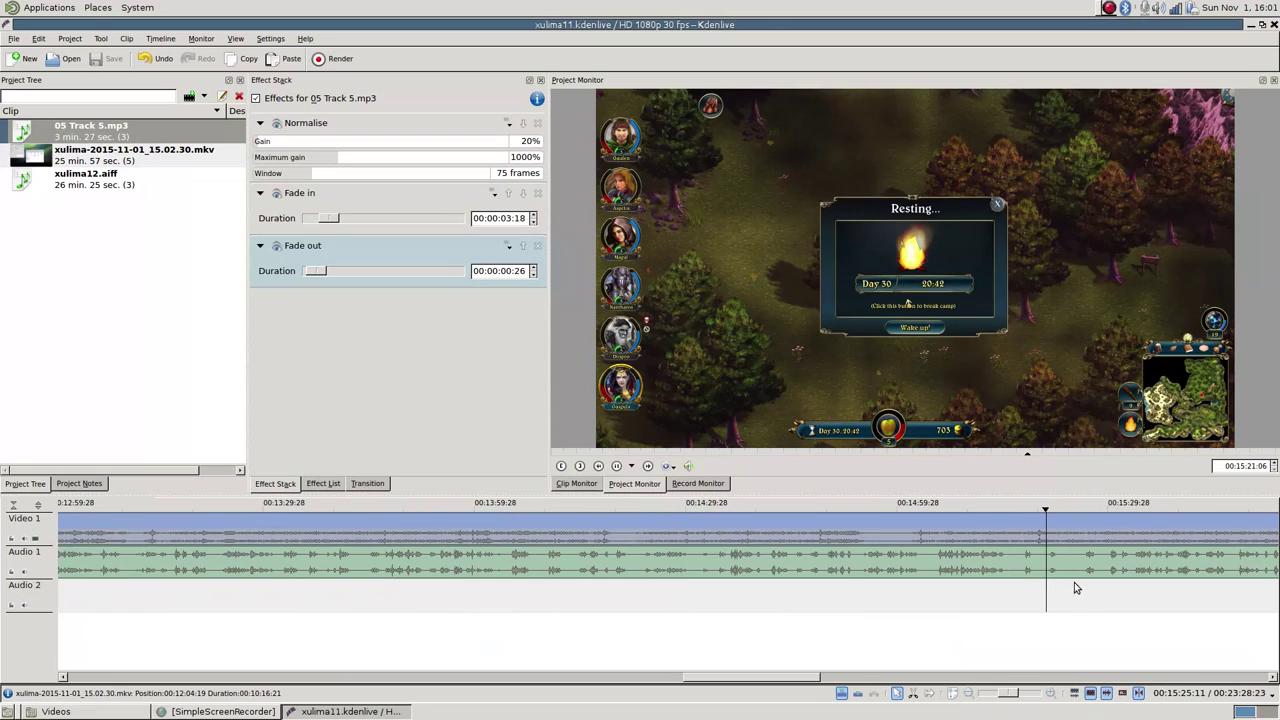
{"action": "left_click", "coordinate": [914, 507]}
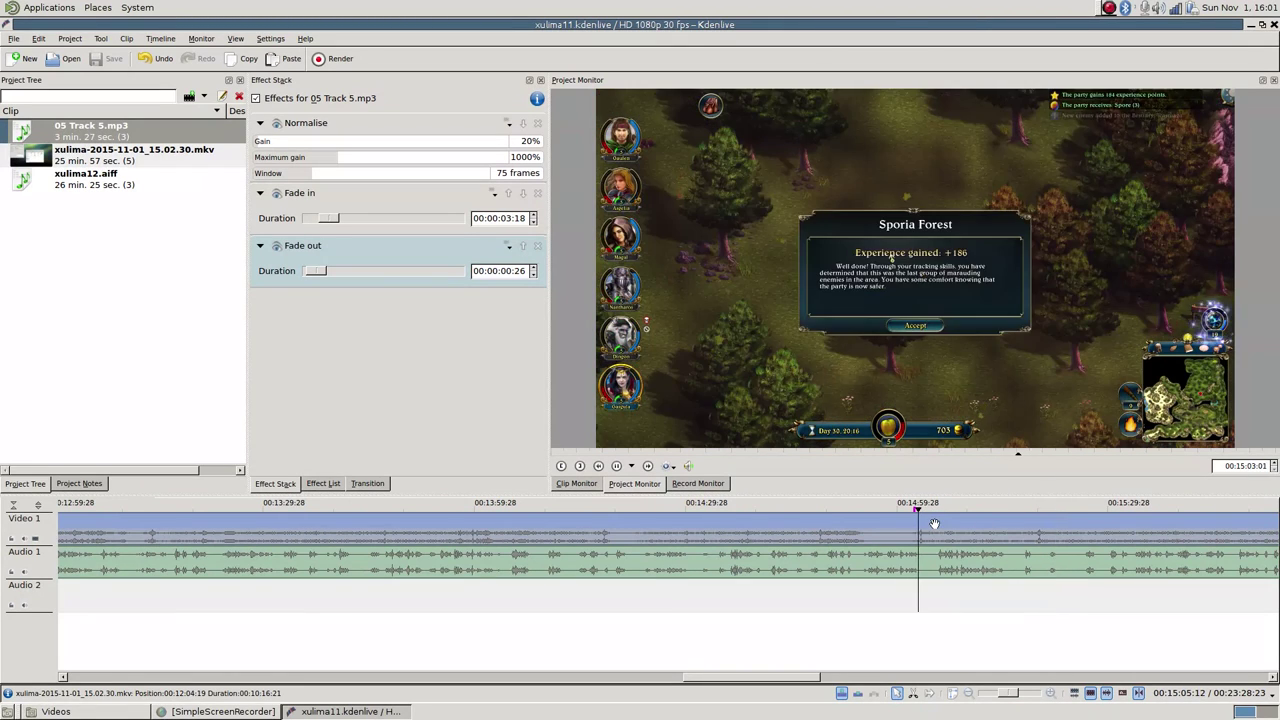
{"action": "left_click", "coordinate": [849, 510]}
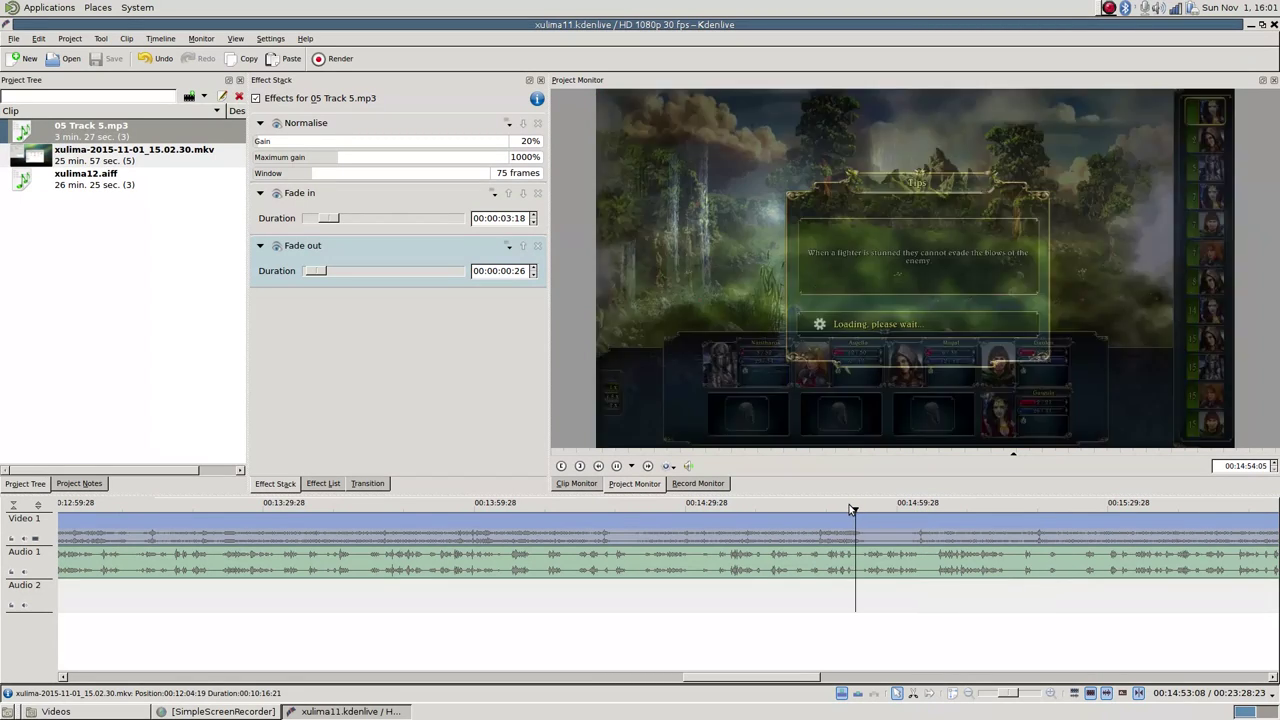
Cut the video and xulima12.aiff clips at 00:14:54:20 on the loading screen, and undo the cut.
{"action": "scroll", "coordinate": [877, 555], "scroll_direction": "up", "scroll_amount": 1}
{"action": "scroll", "coordinate": [877, 555], "scroll_direction": "up", "scroll_amount": 6}
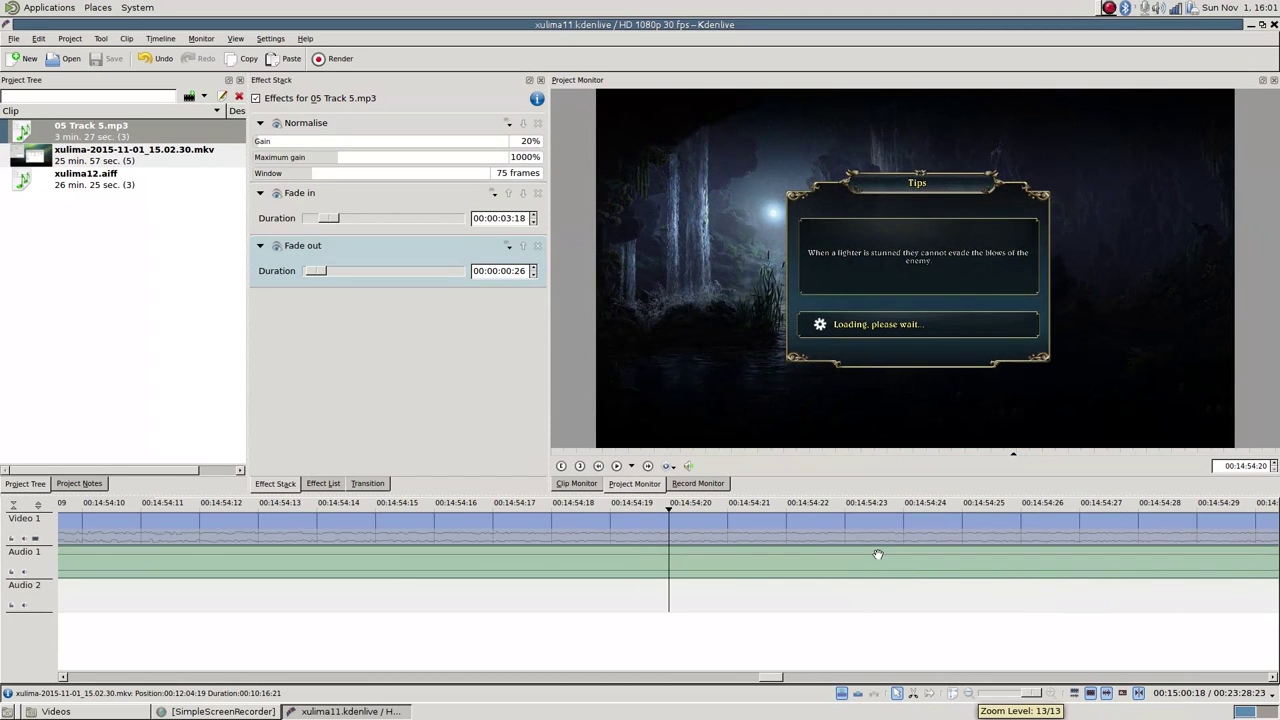
{"action": "key", "text": "x"}
{"action": "left_click", "coordinate": [674, 563]}
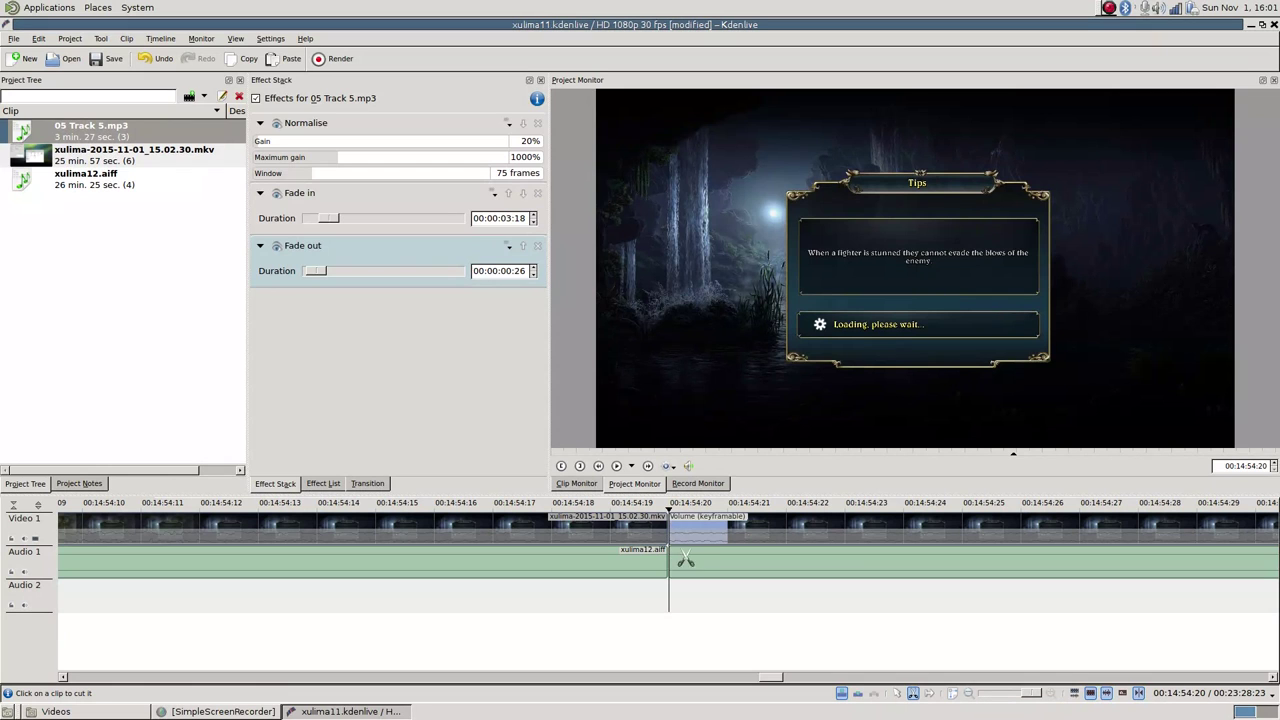
{"action": "scroll", "coordinate": [744, 590], "scroll_direction": "down", "scroll_amount": 4}
{"action": "key", "text": "s"}
{"action": "scroll", "coordinate": [744, 590], "scroll_direction": "down", "scroll_amount": 4}
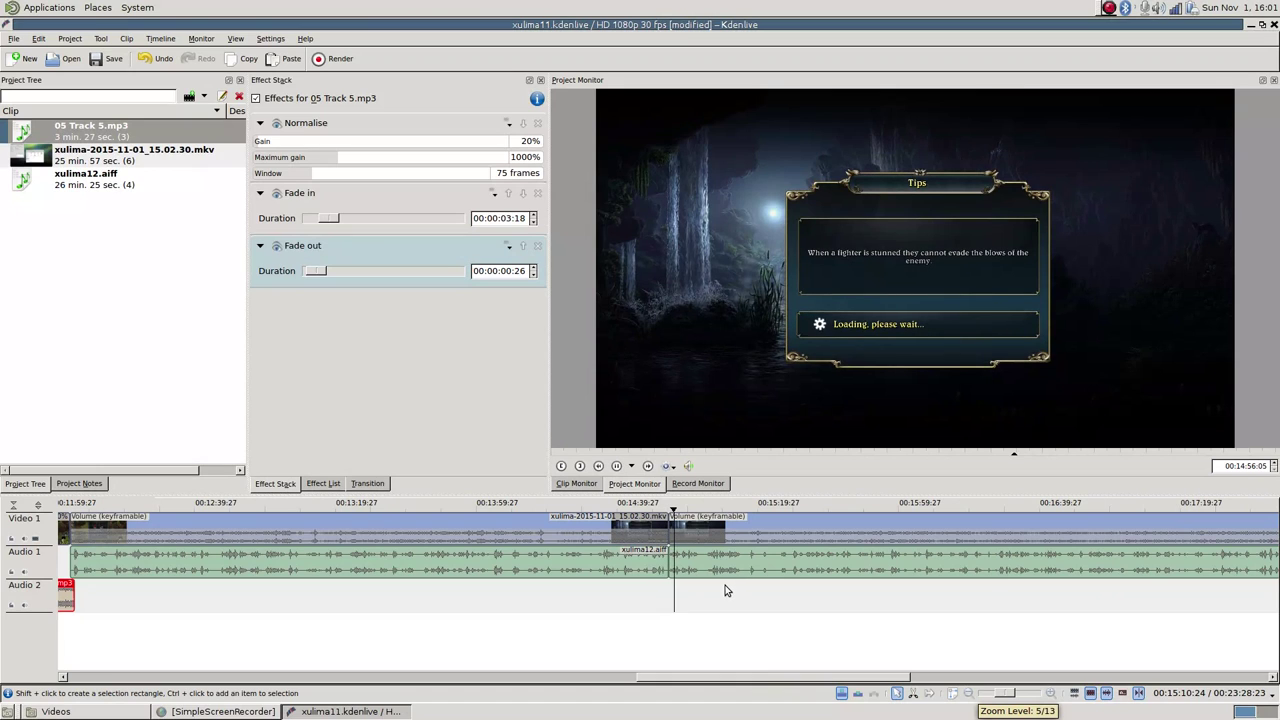
{"action": "key", "text": "ctrl+z"}
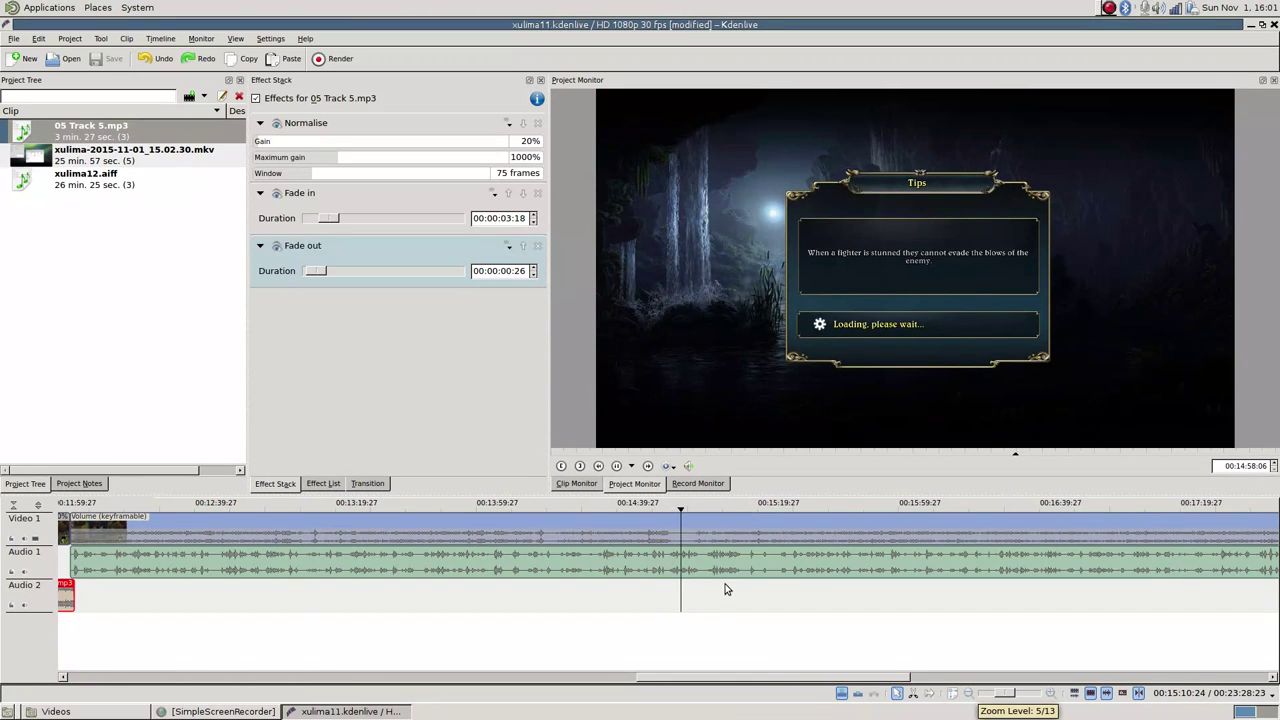
Cut the video and xulima12.aiff clips at 00:18:35:19 on the loading screen.
{"action": "scroll", "coordinate": [727, 590], "scroll_direction": "down", "scroll_amount": 3}
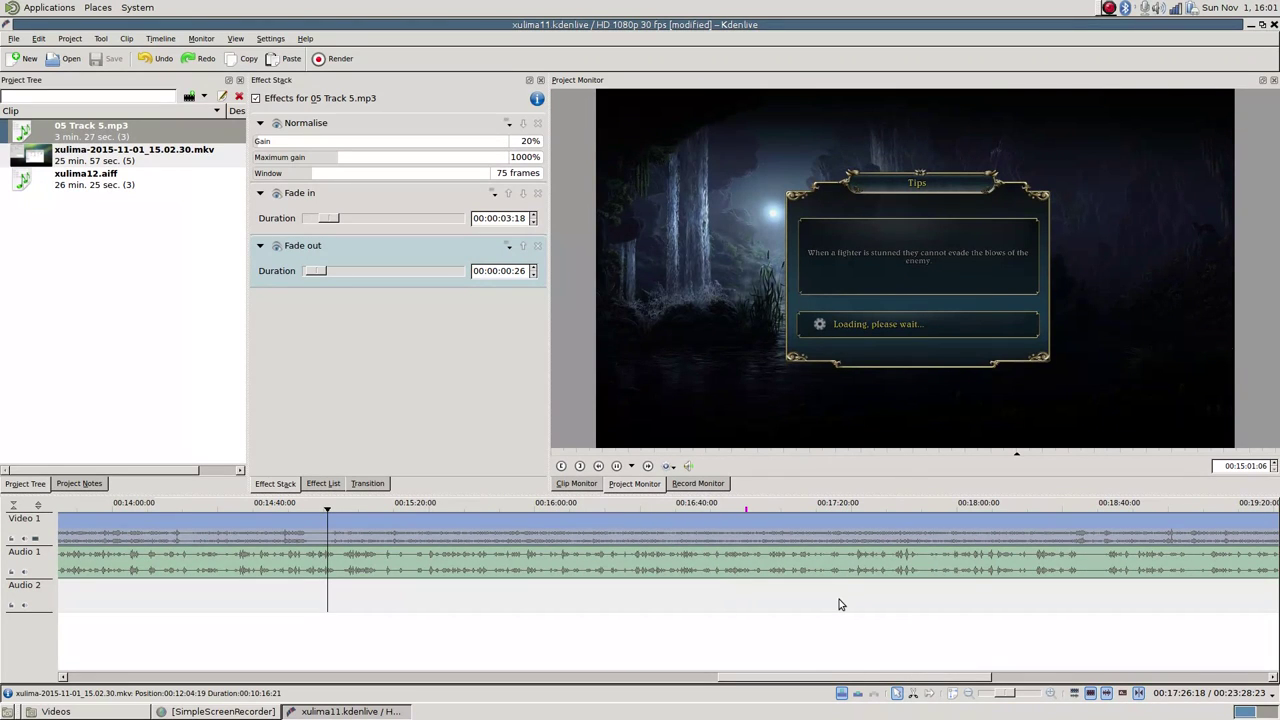
{"action": "scroll", "coordinate": [841, 604], "scroll_direction": "down", "scroll_amount": 2}
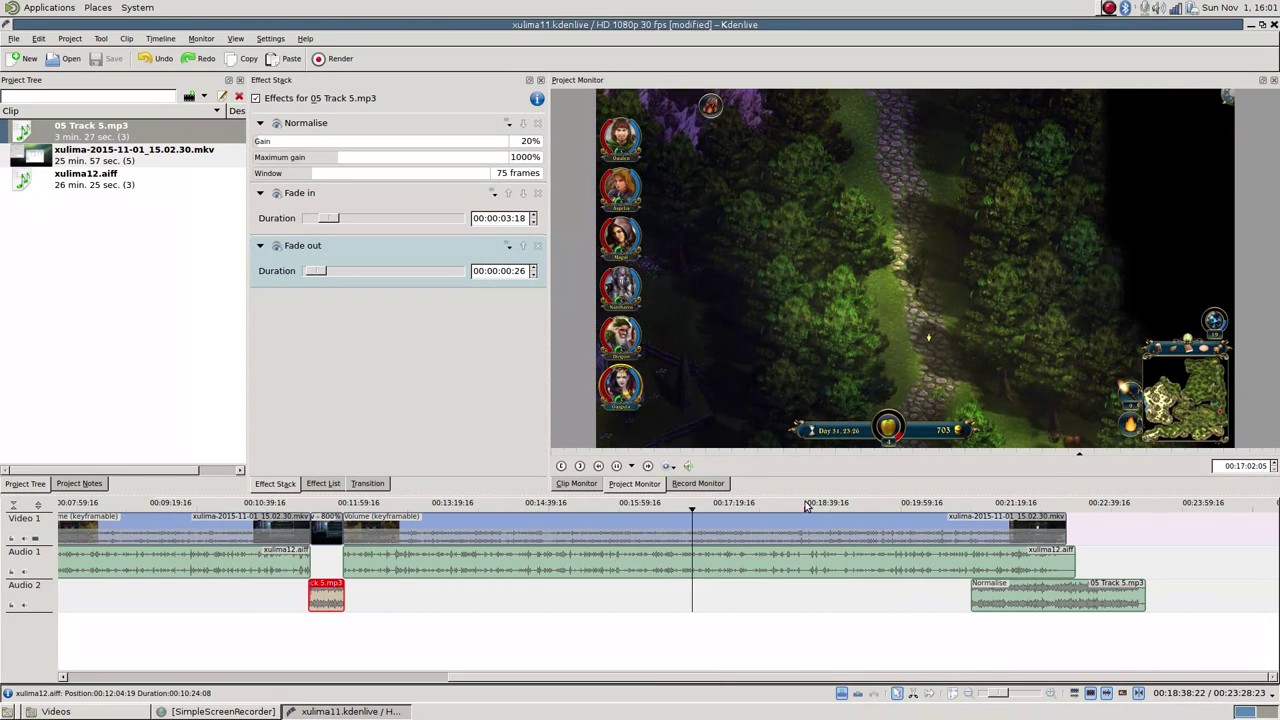
{"action": "left_click", "coordinate": [806, 506]}
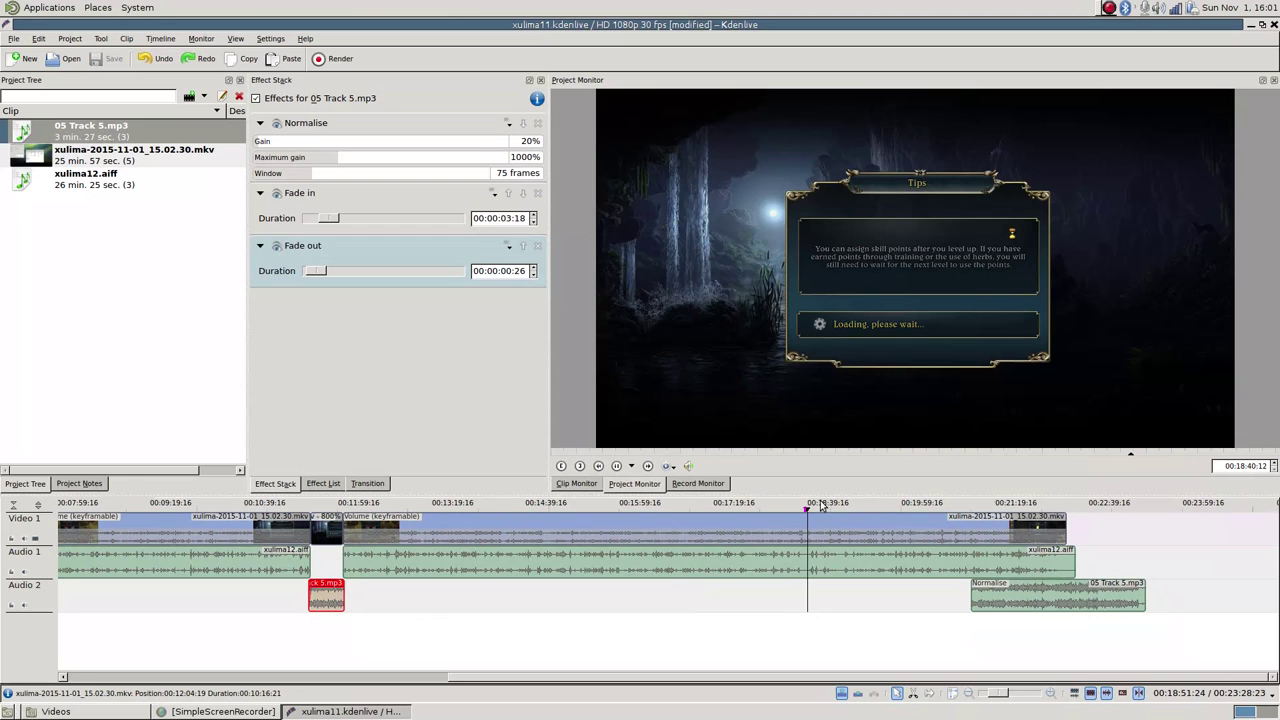
{"action": "scroll", "coordinate": [637, 503], "scroll_direction": "up", "scroll_amount": 2}
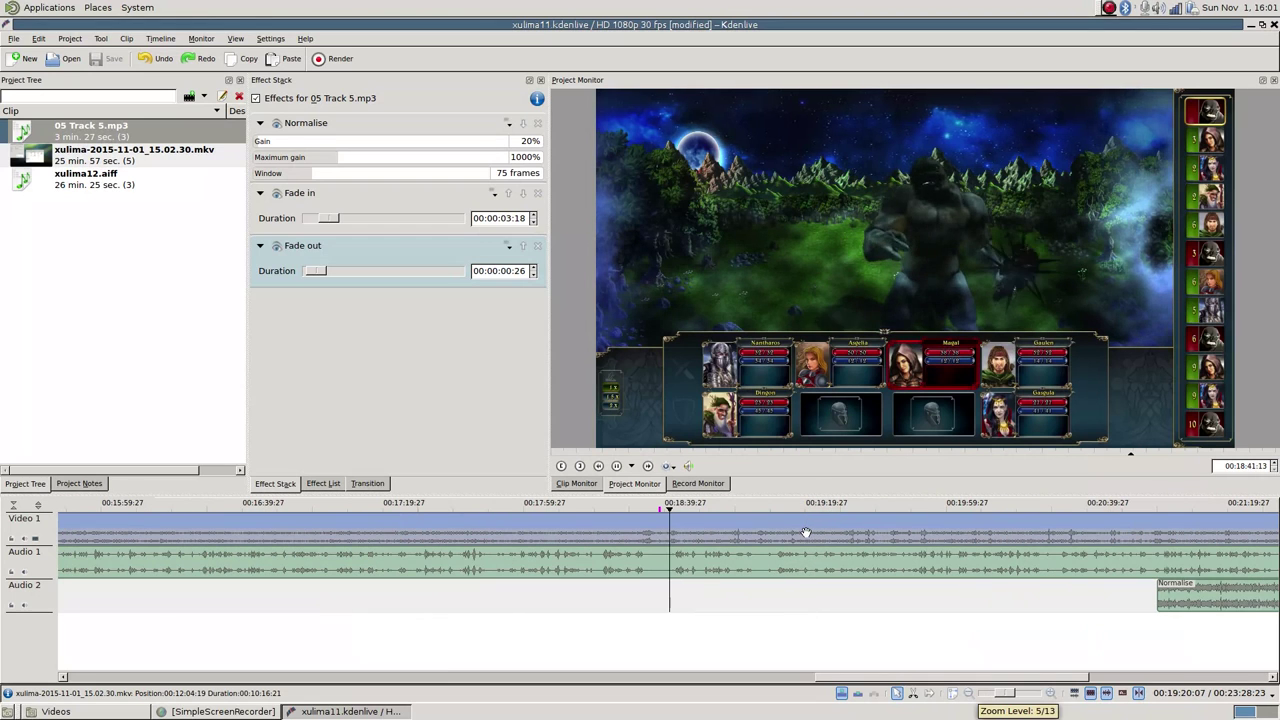
{"action": "left_click", "coordinate": [637, 503]}
{"action": "scroll", "coordinate": [670, 602], "scroll_direction": "up", "scroll_amount": 2}
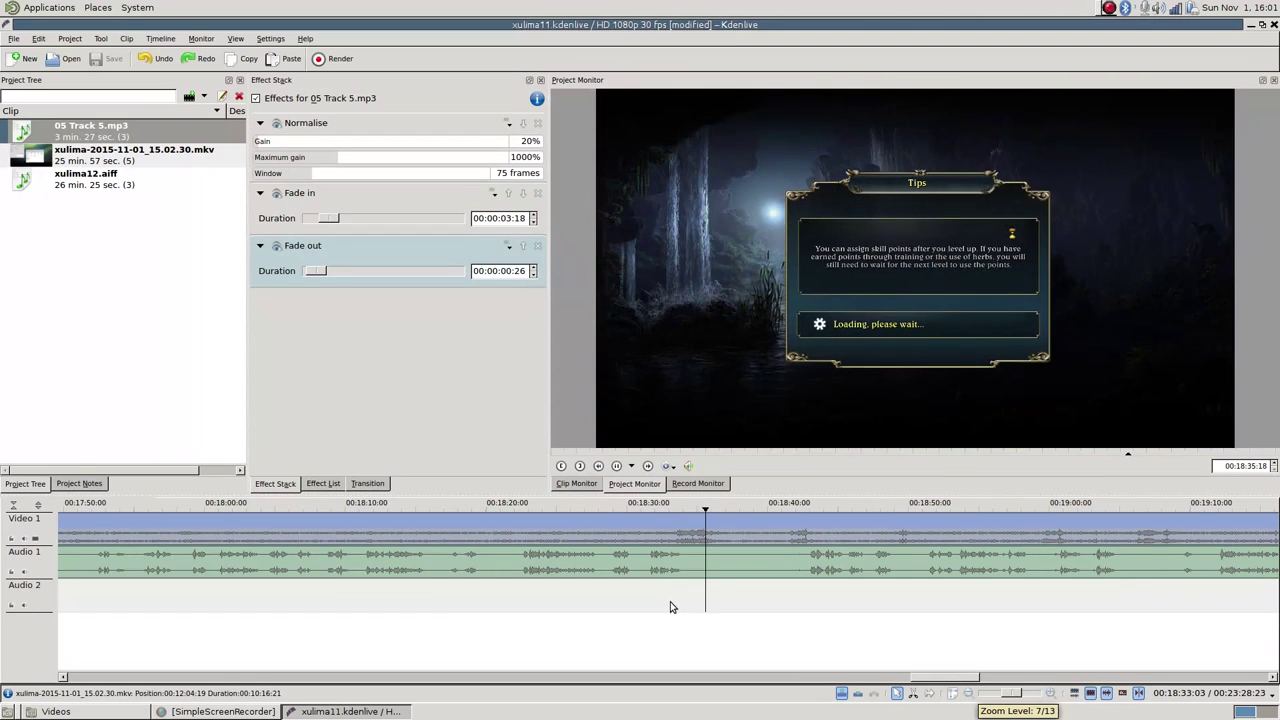
{"action": "key", "text": "space"}
{"action": "scroll", "coordinate": [688, 597], "scroll_direction": "up", "scroll_amount": 6}
{"action": "key", "text": "x"}
{"action": "left_click", "coordinate": [673, 563]}
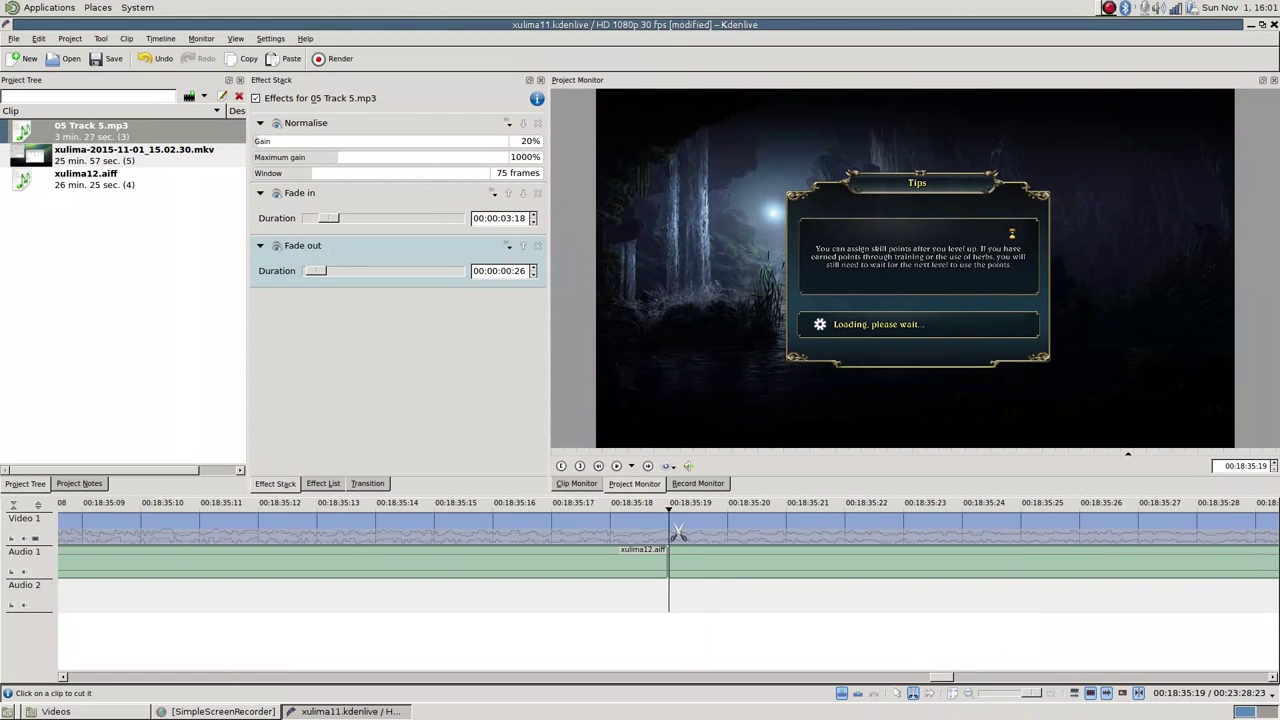
{"action": "scroll", "coordinate": [695, 585], "scroll_direction": "down", "scroll_amount": 5}
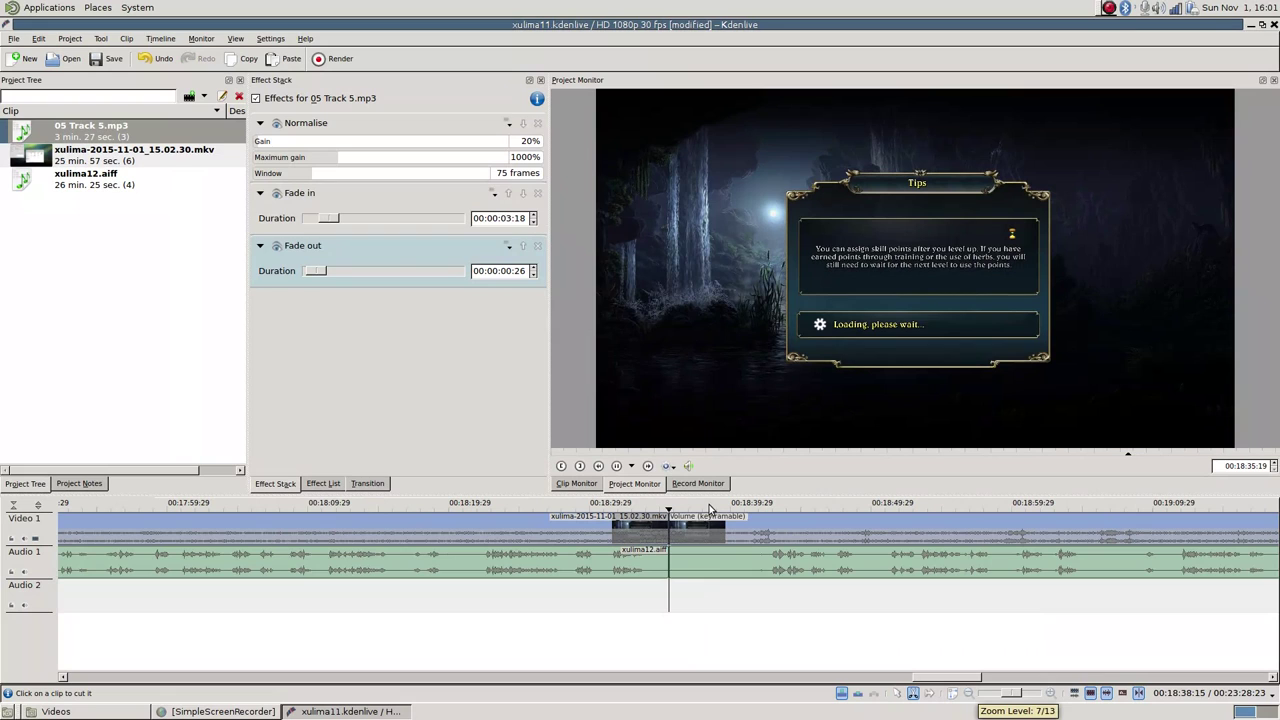
Examine the footage between 00:18:35 and 00:18:42 to locate where the loading screen gives way to the battle.
{"action": "key", "text": "space"}
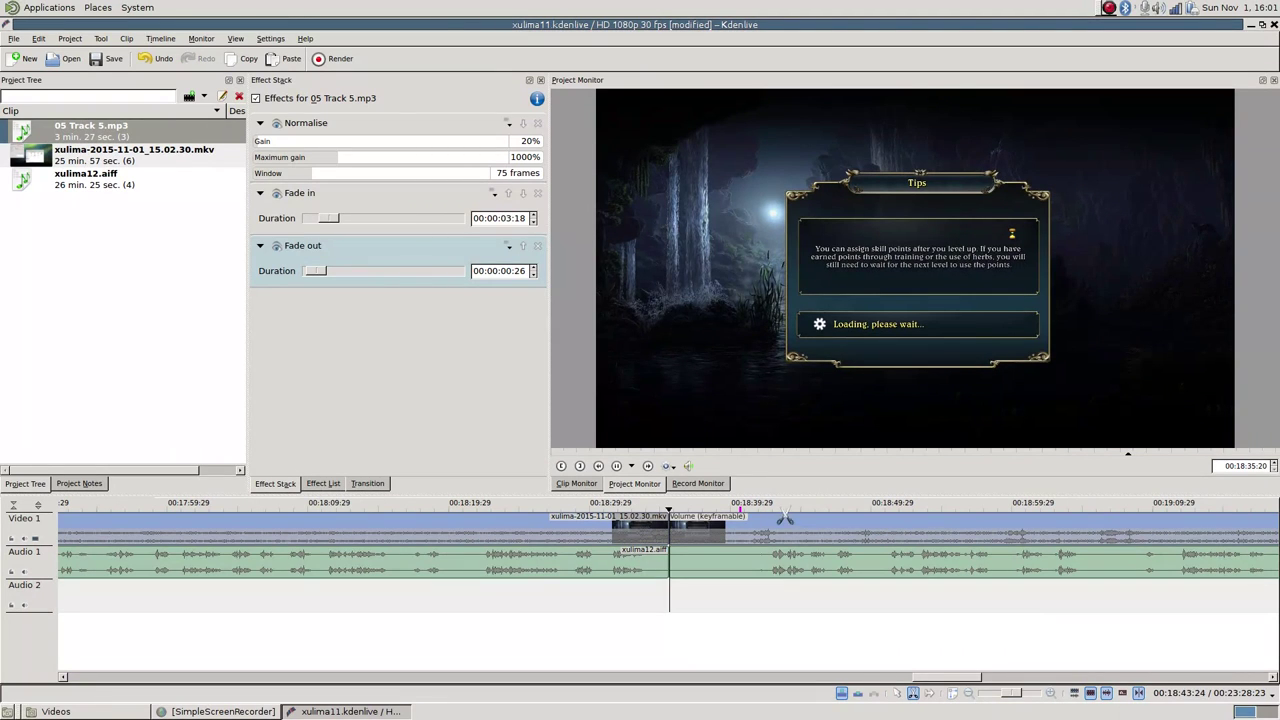
{"action": "key", "text": "alt+Right"}
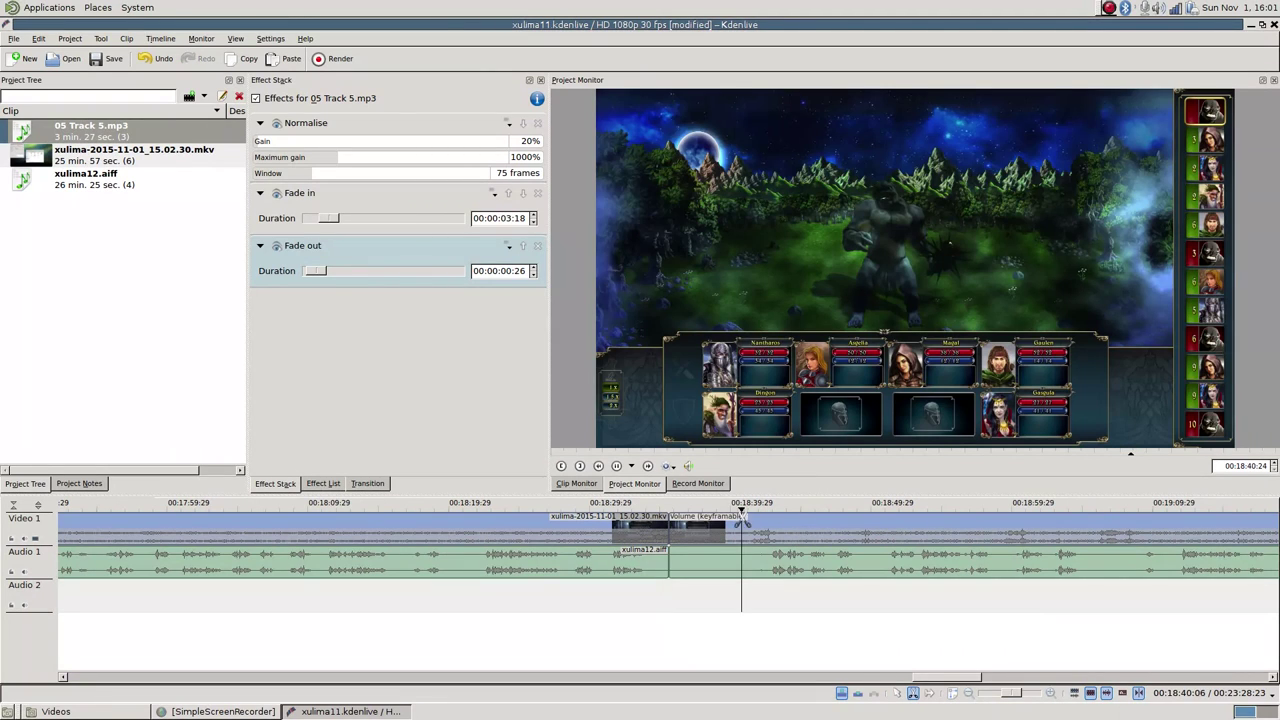
{"action": "key", "text": "space"}
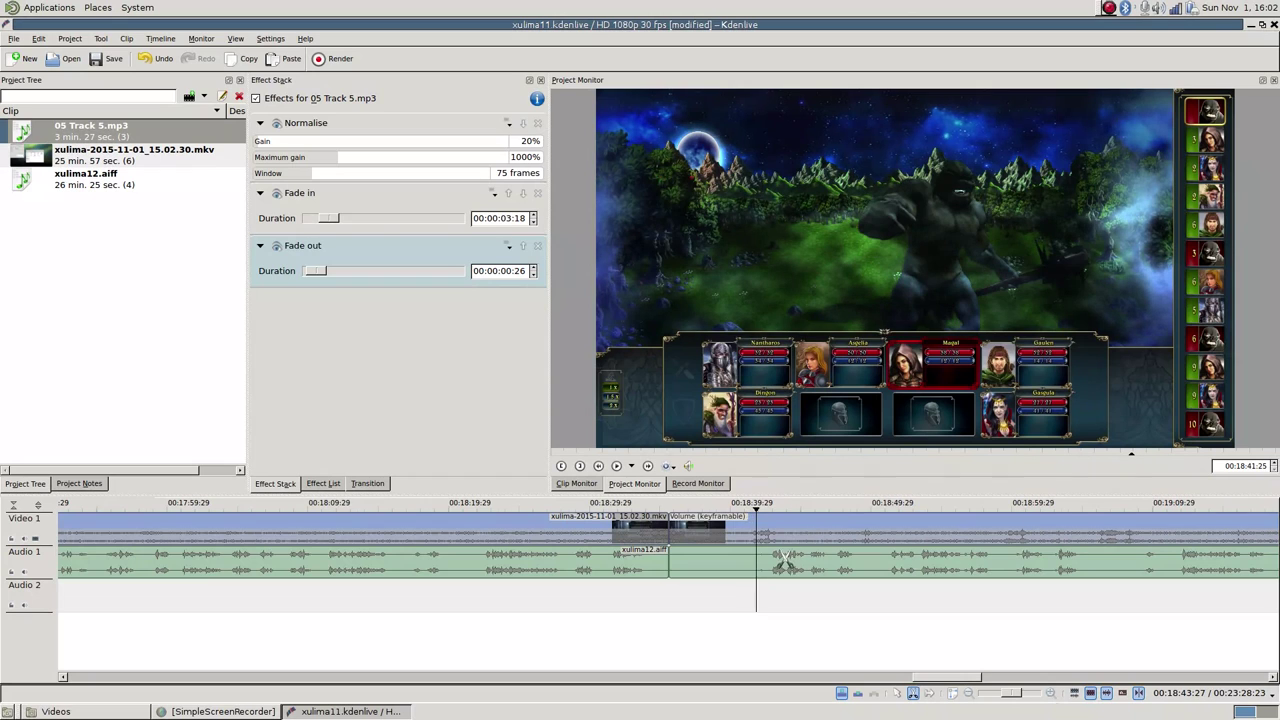
{"action": "scroll", "coordinate": [785, 561], "scroll_direction": "up", "scroll_amount": 6}
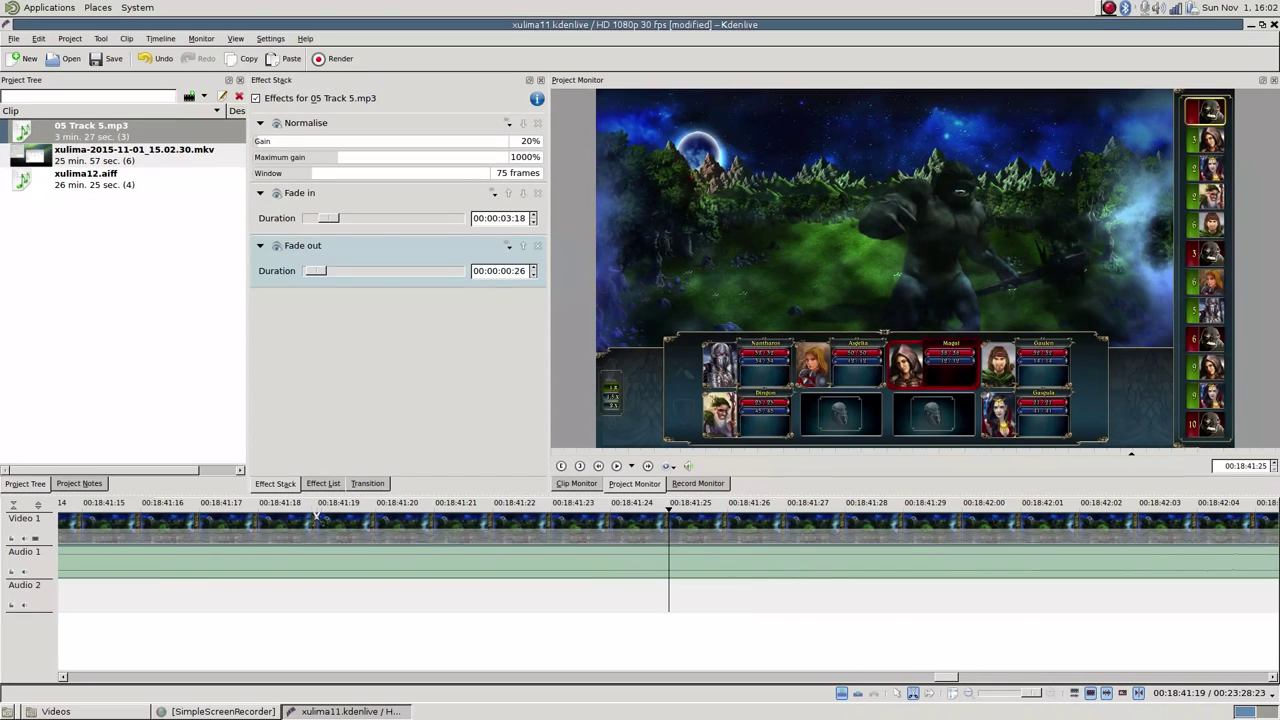
{"action": "left_click", "coordinate": [253, 508]}
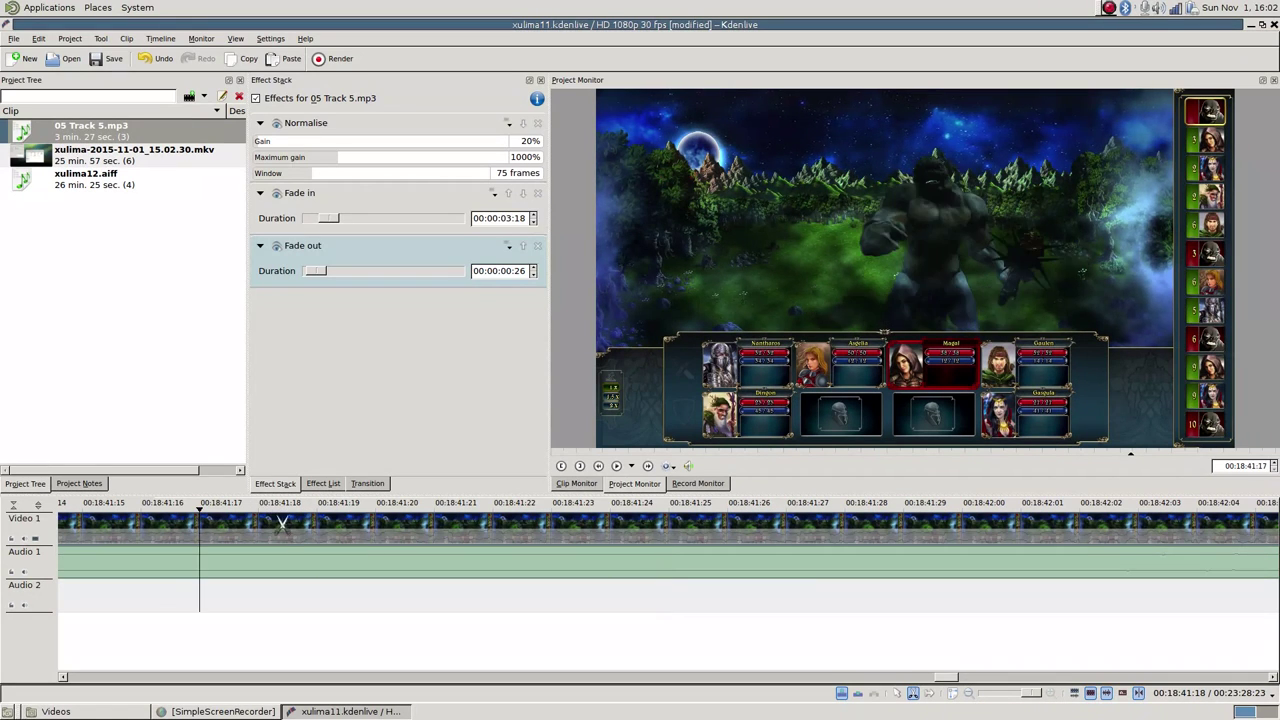
{"action": "scroll", "coordinate": [272, 567], "scroll_direction": "down", "scroll_amount": 3}
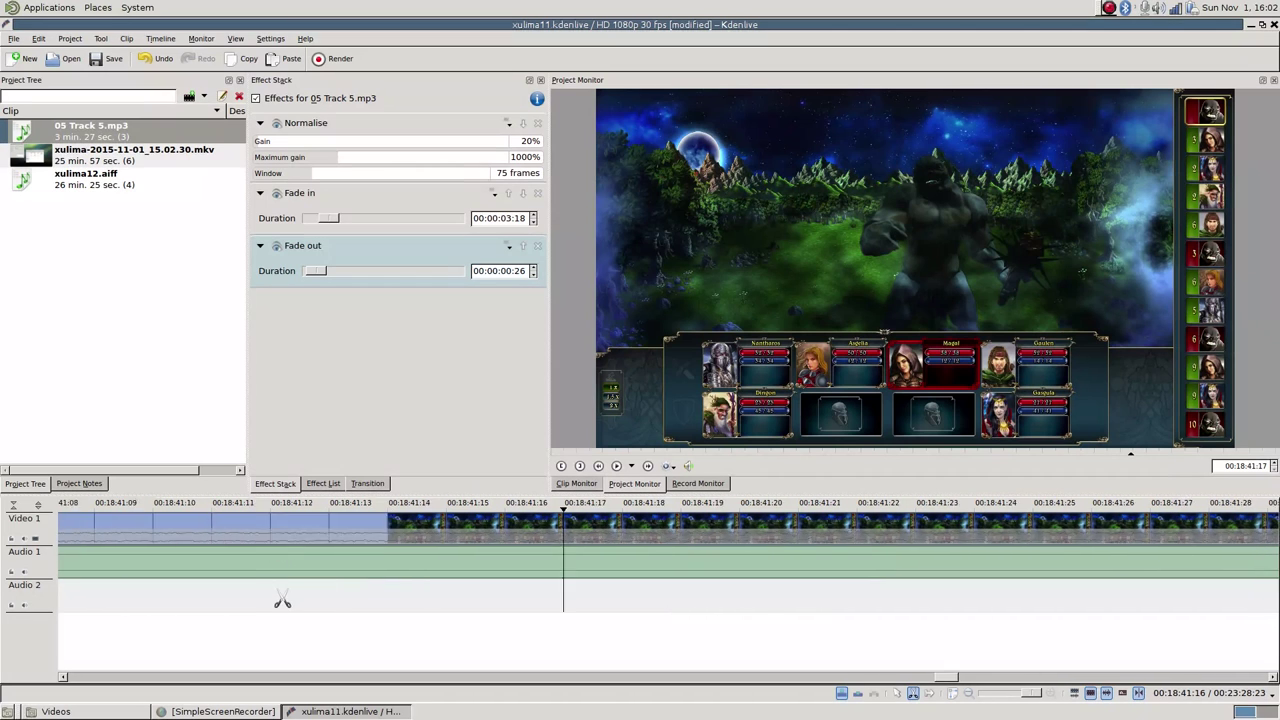
{"action": "scroll", "coordinate": [334, 641], "scroll_direction": "down", "scroll_amount": 1}
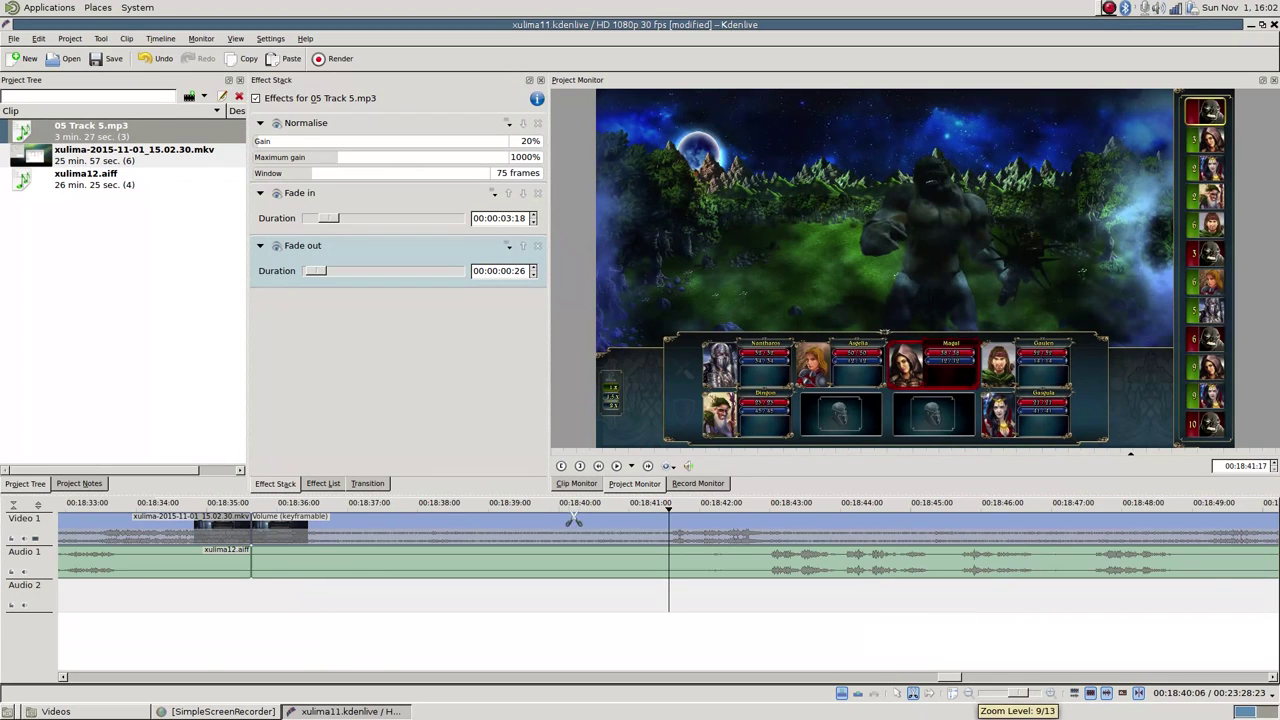
{"action": "left_click", "coordinate": [620, 568]}
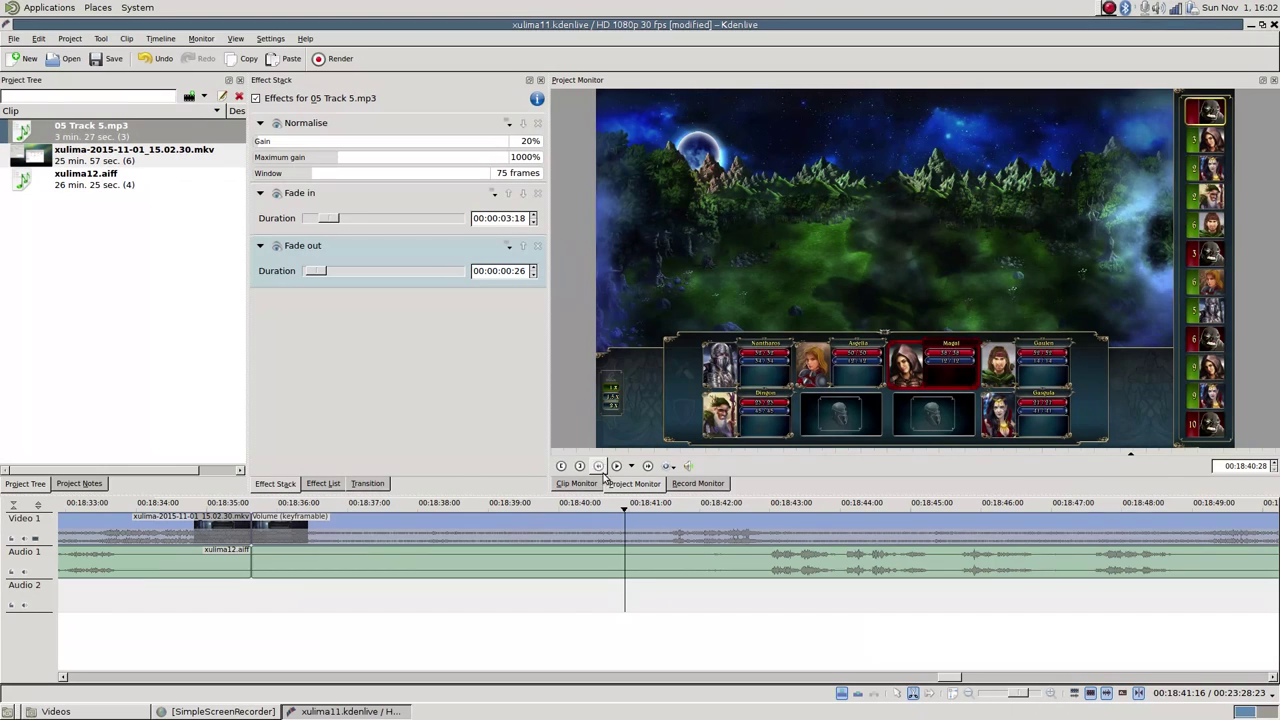
{"action": "left_click", "coordinate": [586, 510]}
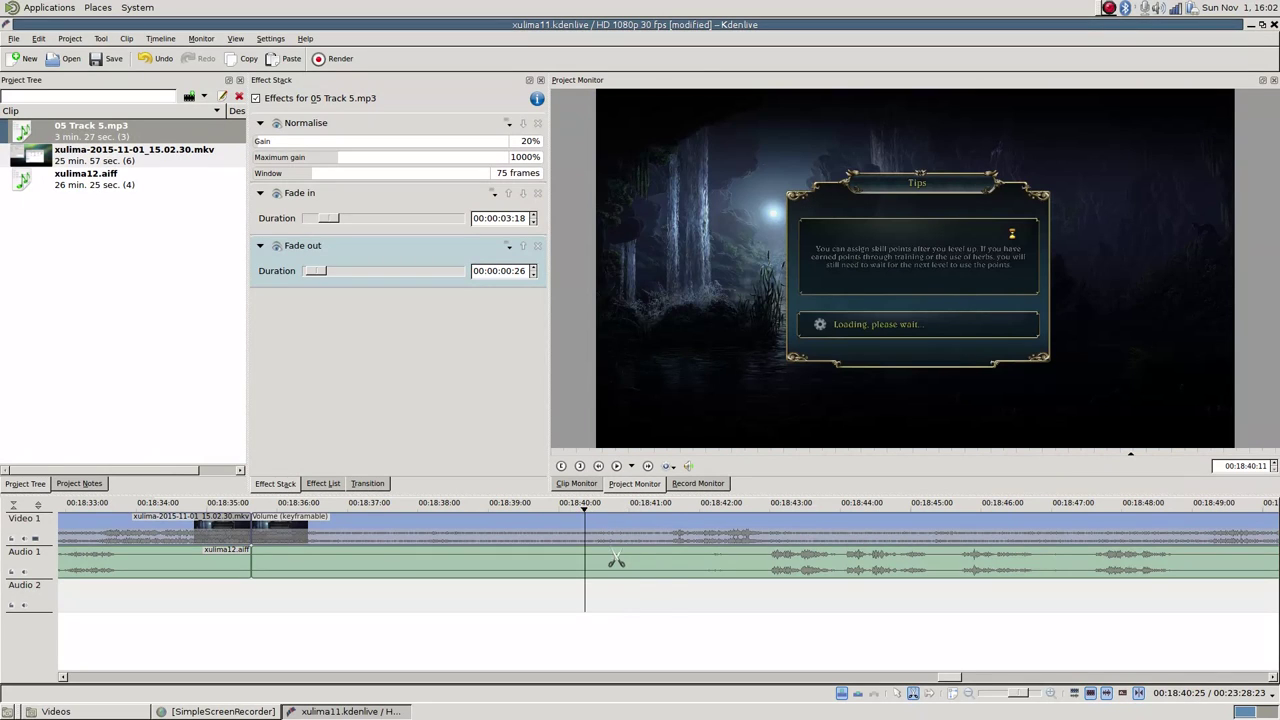
{"action": "scroll", "coordinate": [616, 560], "scroll_direction": "up", "scroll_amount": 4}
{"action": "key", "text": "space"}
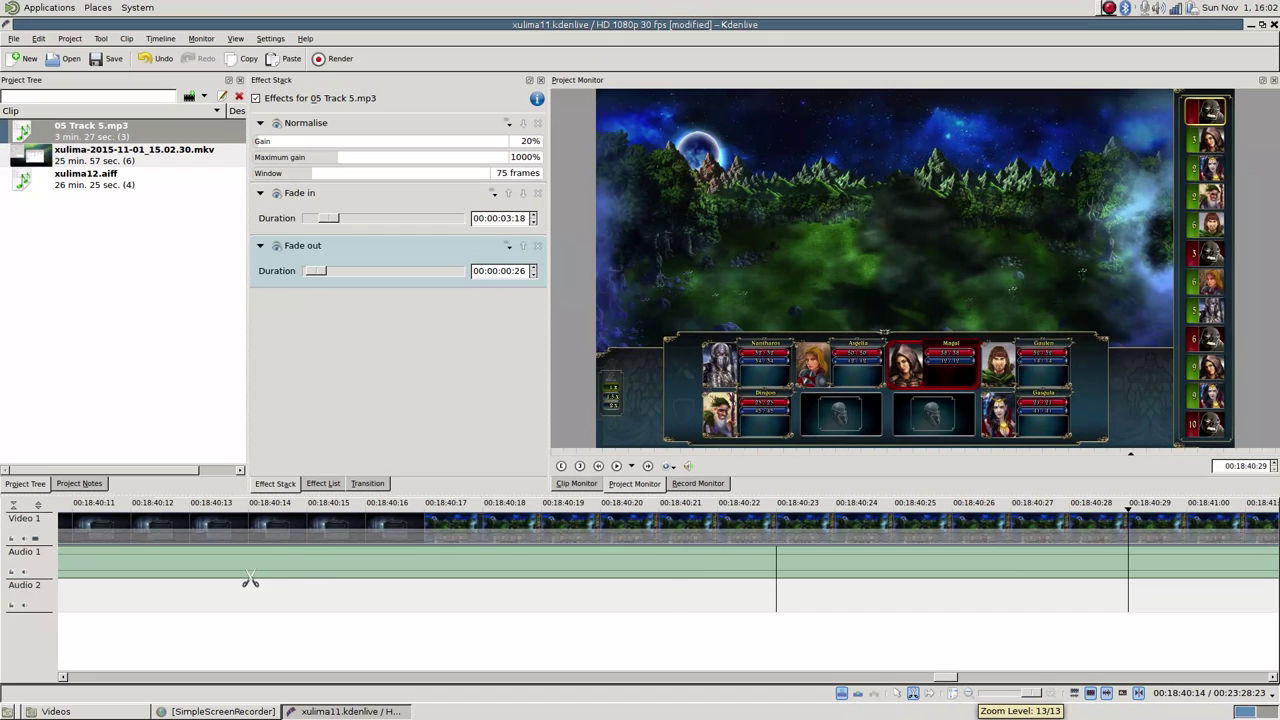
{"action": "scroll", "coordinate": [250, 582], "scroll_direction": "down", "scroll_amount": 1}
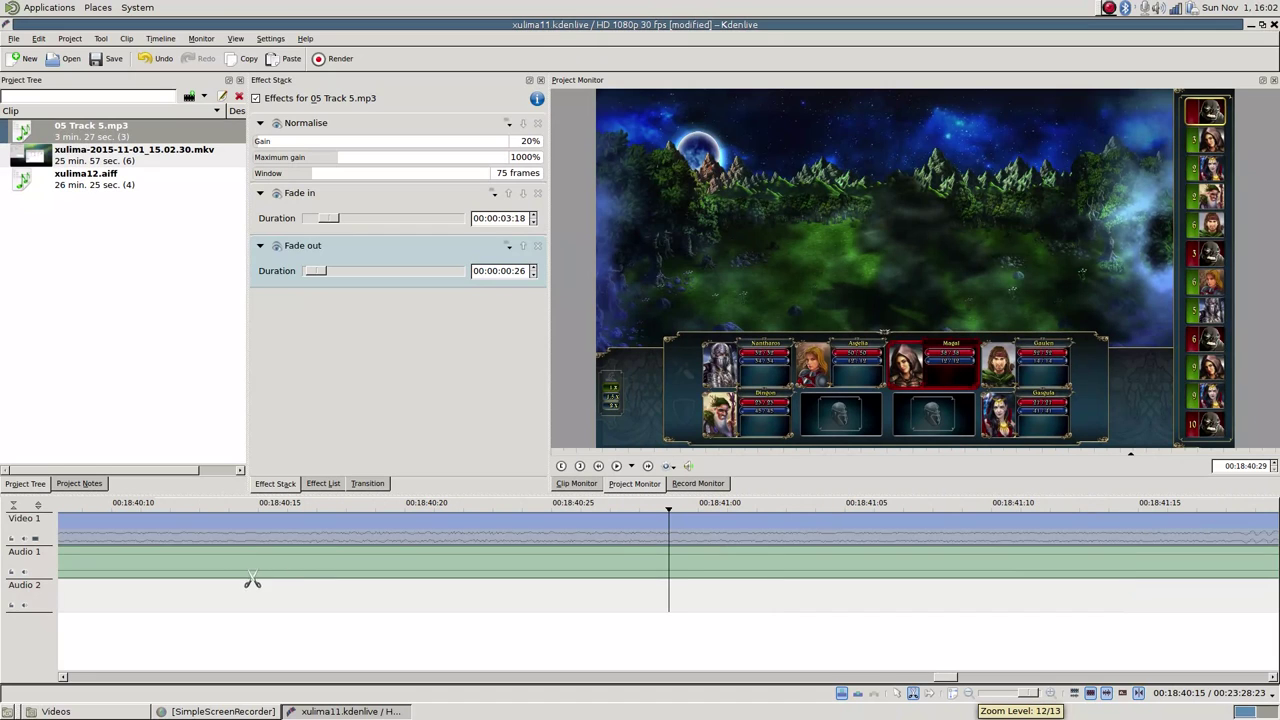
Cut the xulima12.aiff clip at 00:18:40:19, where the battle scene starts.
{"action": "left_click", "coordinate": [388, 563]}
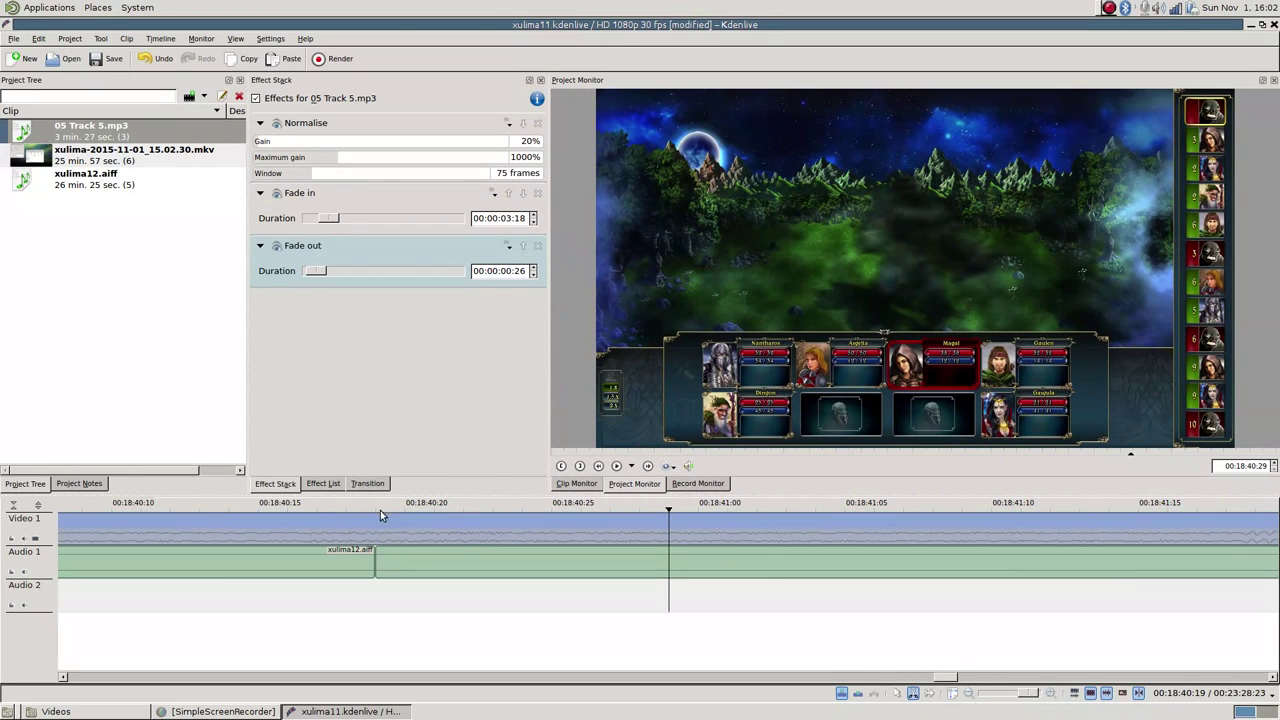
{"action": "scroll", "coordinate": [595, 548], "scroll_direction": "up", "scroll_amount": 1}
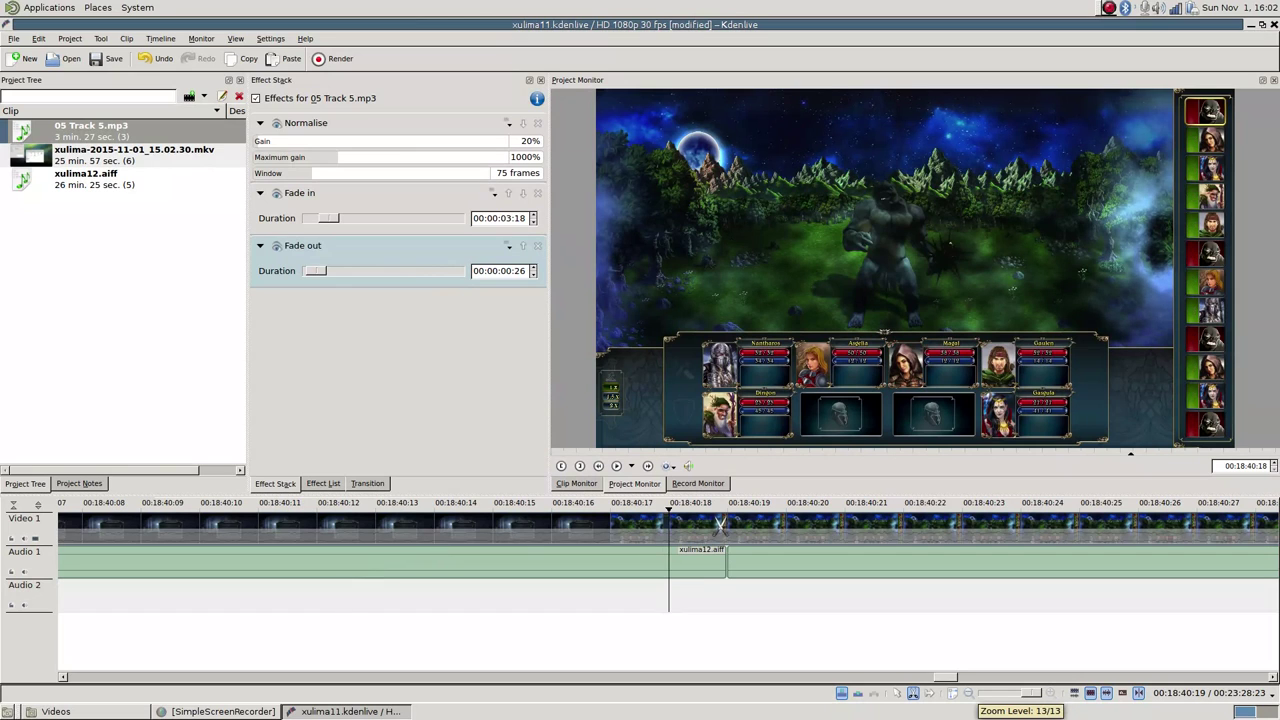
{"action": "scroll", "coordinate": [673, 550], "scroll_direction": "down", "scroll_amount": 5}
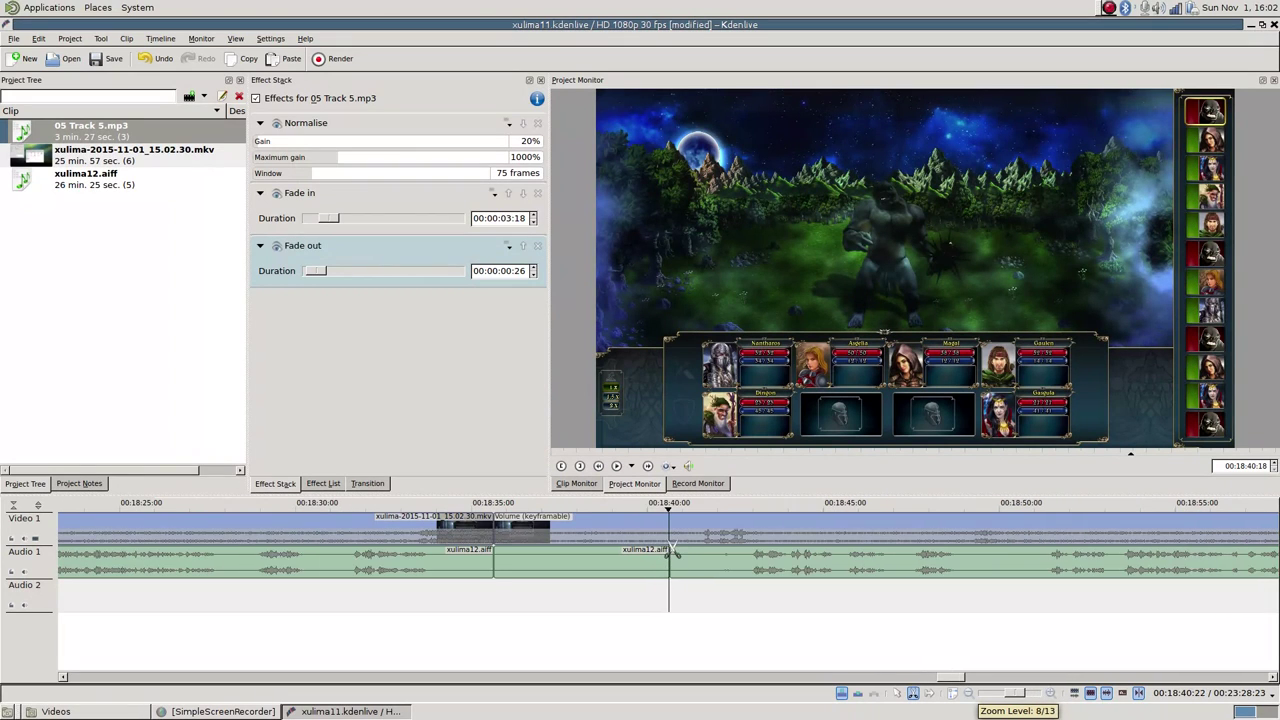
Cut the video and xulima12.aiff clips at 00:18:39:24, near the end of the loading screen.
{"action": "left_click", "coordinate": [647, 509]}
{"action": "scroll", "coordinate": [640, 548], "scroll_direction": "up", "scroll_amount": 5}
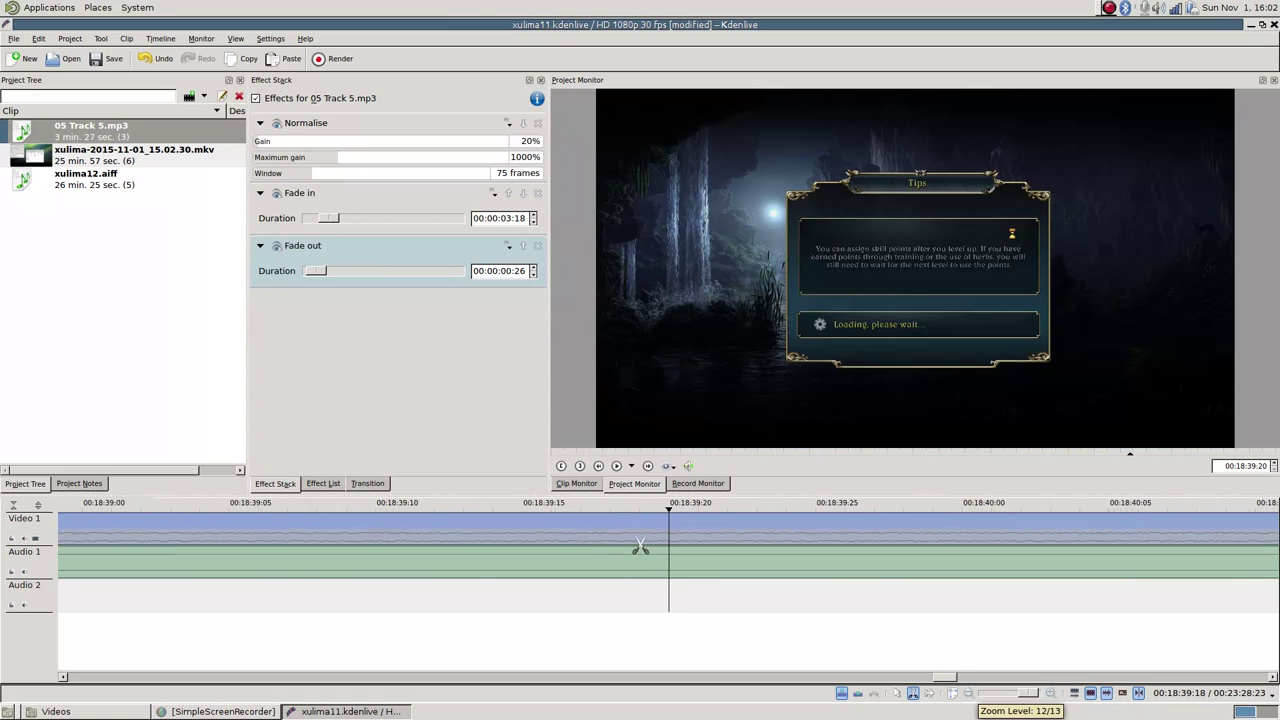
{"action": "left_click_drag", "start_coordinate": [752, 506], "coordinate": [952, 512]}
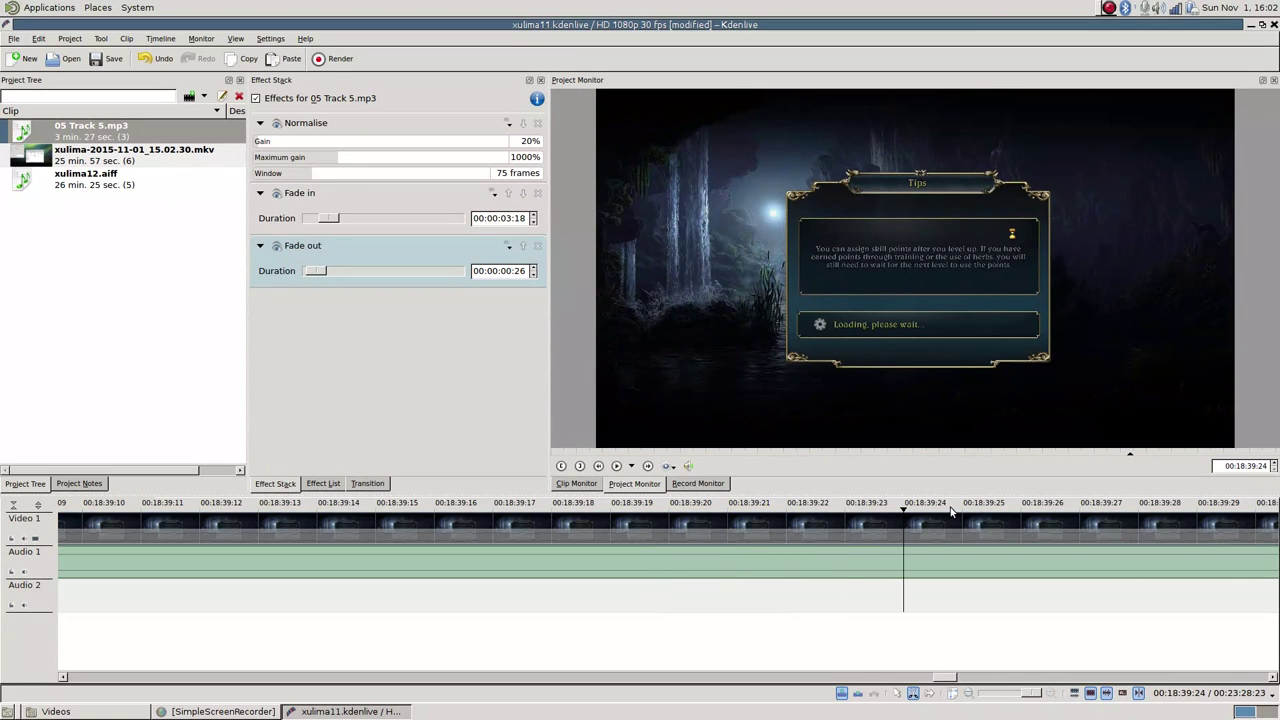
{"action": "left_click", "coordinate": [901, 537]}
{"action": "left_click", "coordinate": [905, 552]}
{"action": "scroll", "coordinate": [900, 602], "scroll_direction": "down", "scroll_amount": 4}
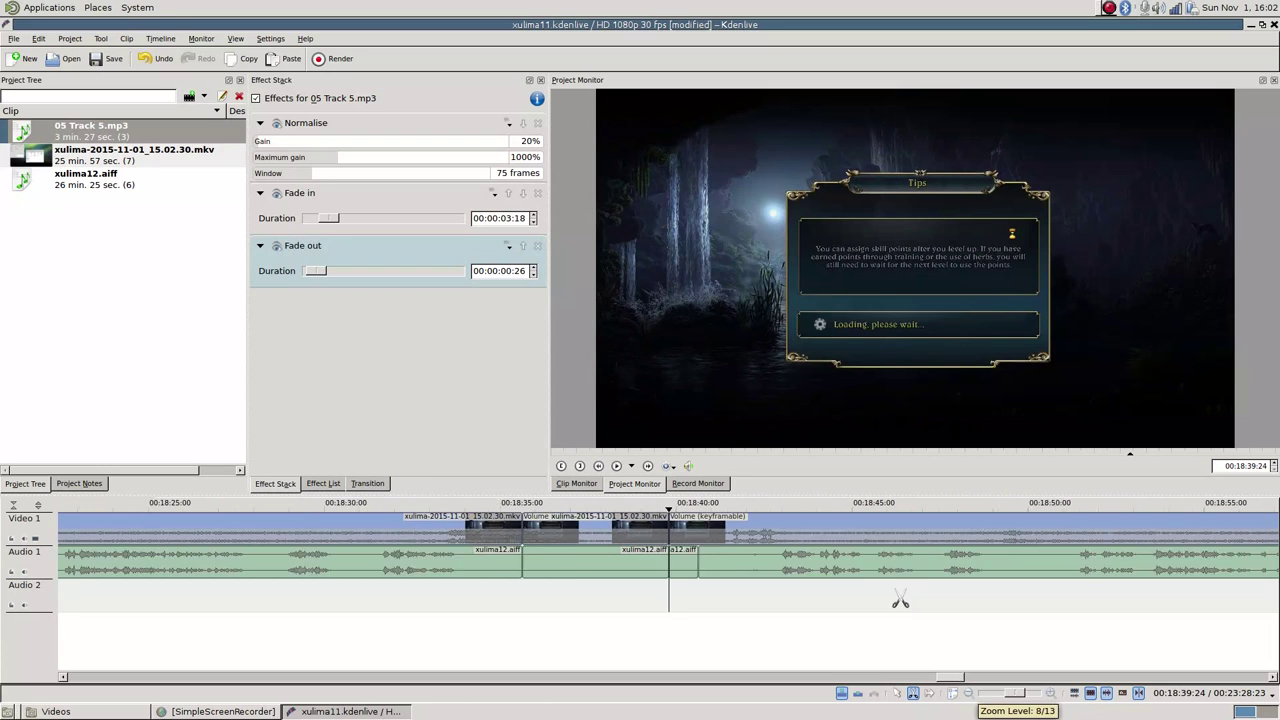
Check the loading-screen pieces on both tracks and undo the cuts at 00:18:39:24 and 00:18:40:19.
{"action": "key", "text": "s"}
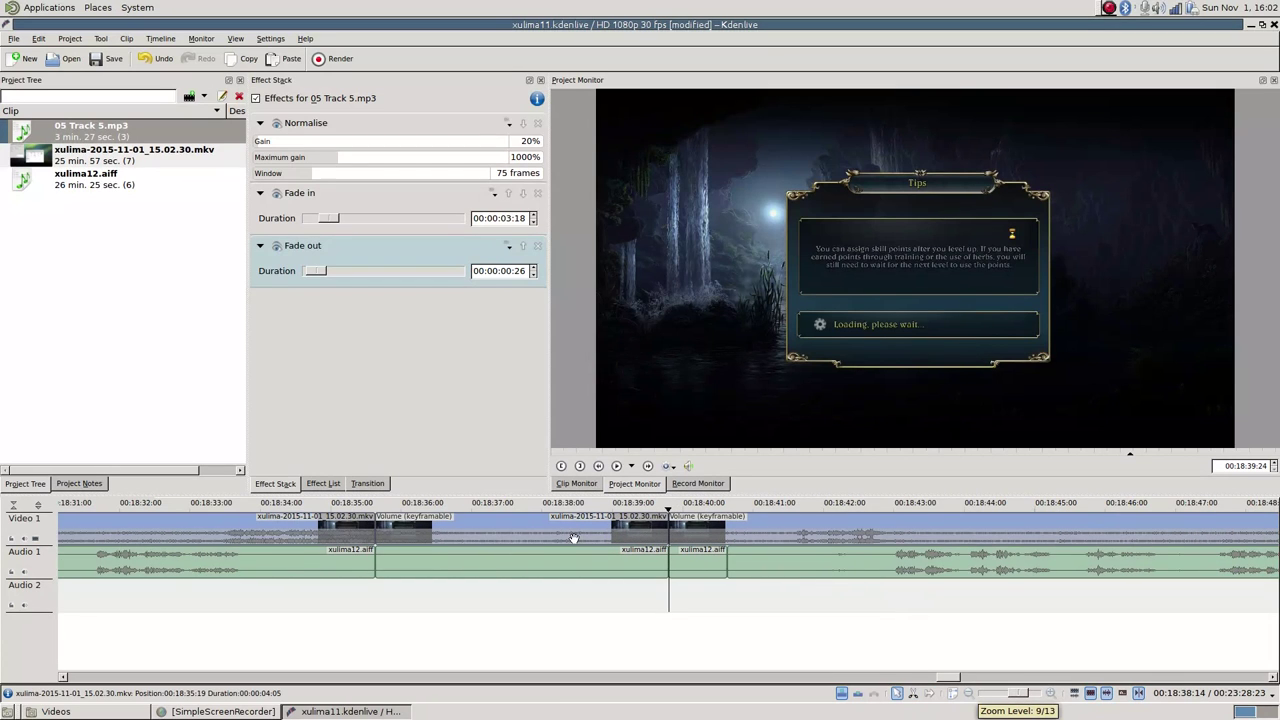
{"action": "left_click", "coordinate": [567, 535]}
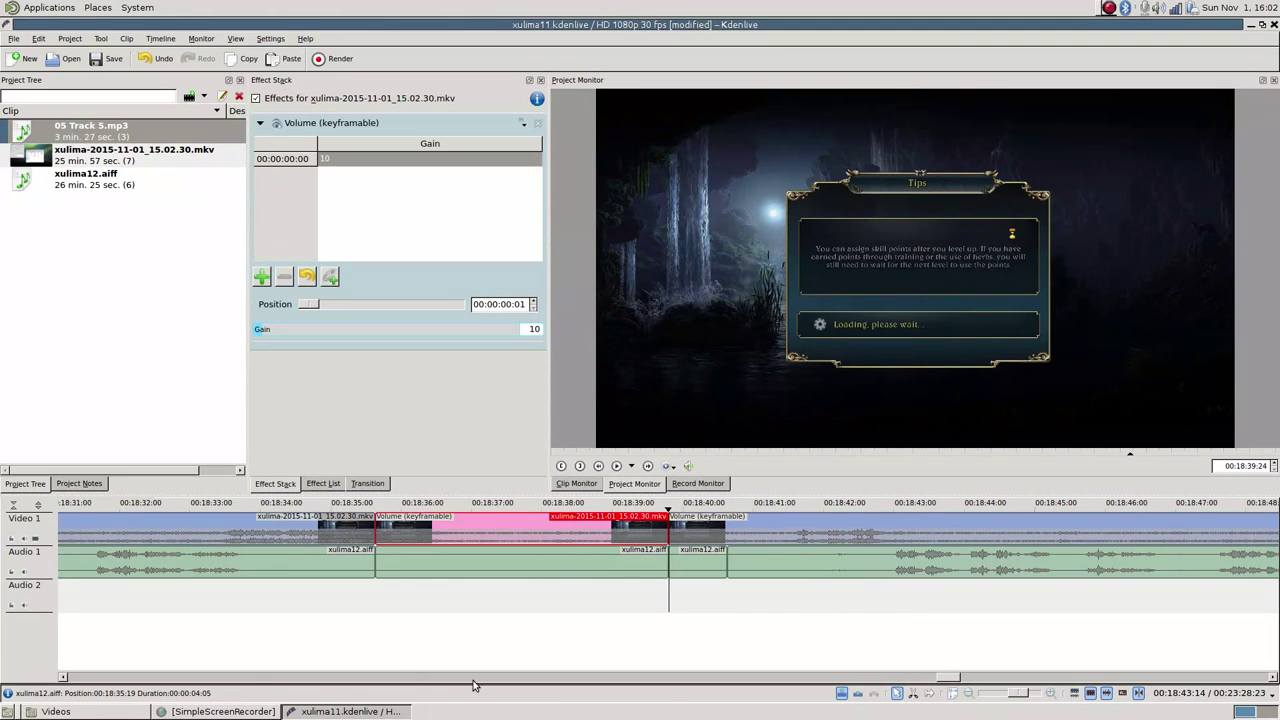
{"action": "left_click", "coordinate": [575, 564]}
{"action": "left_click", "coordinate": [516, 614]}
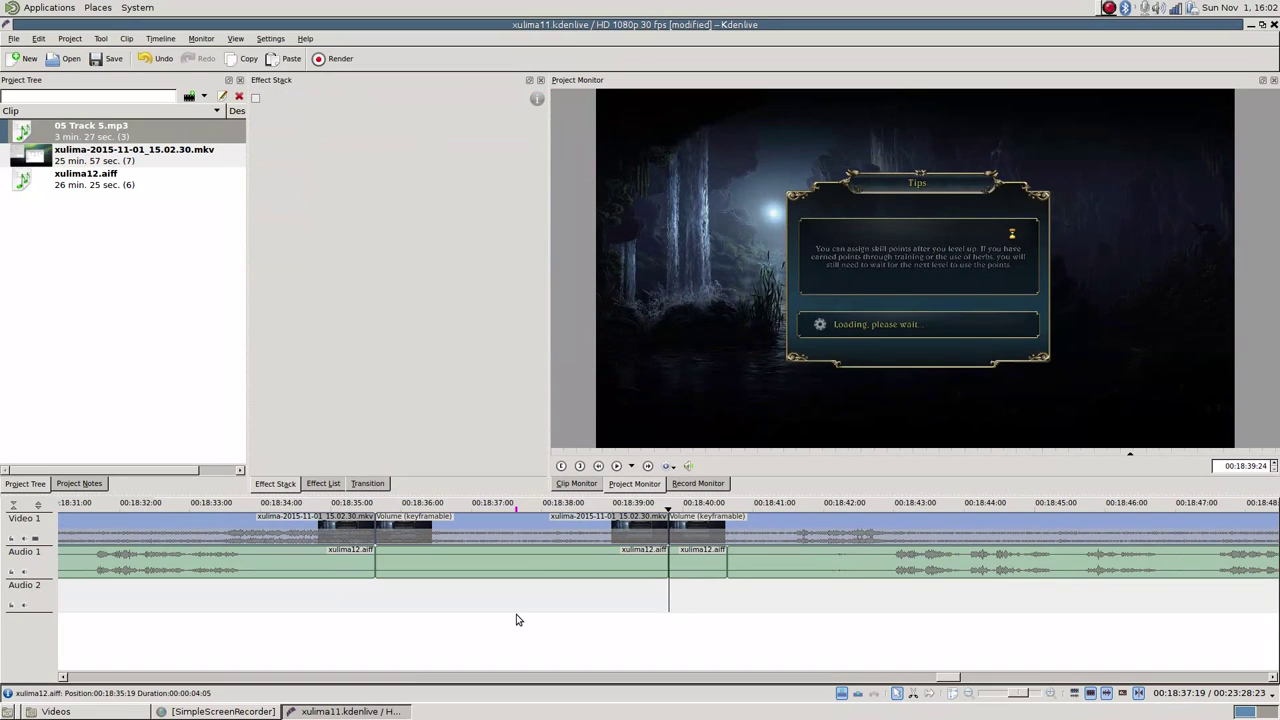
{"action": "left_click", "coordinate": [435, 530]}
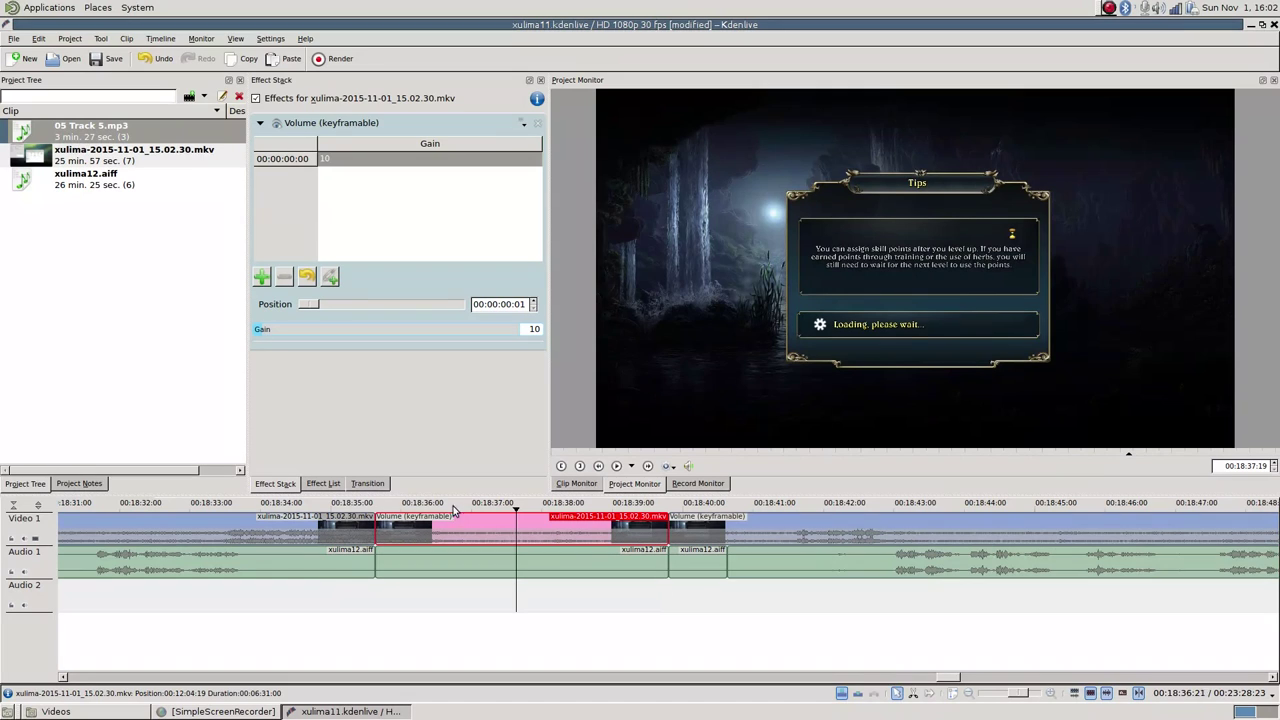
{"action": "left_click", "coordinate": [688, 531]}
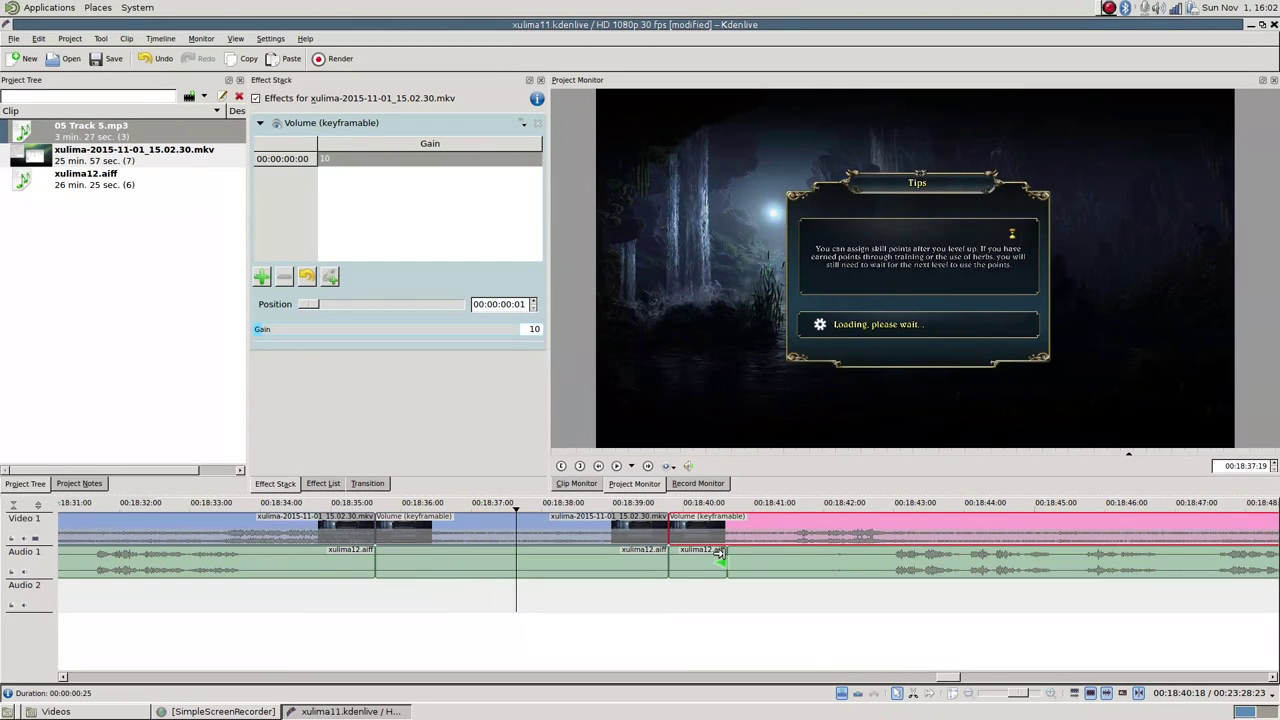
{"action": "key", "text": "ctrl+z"}
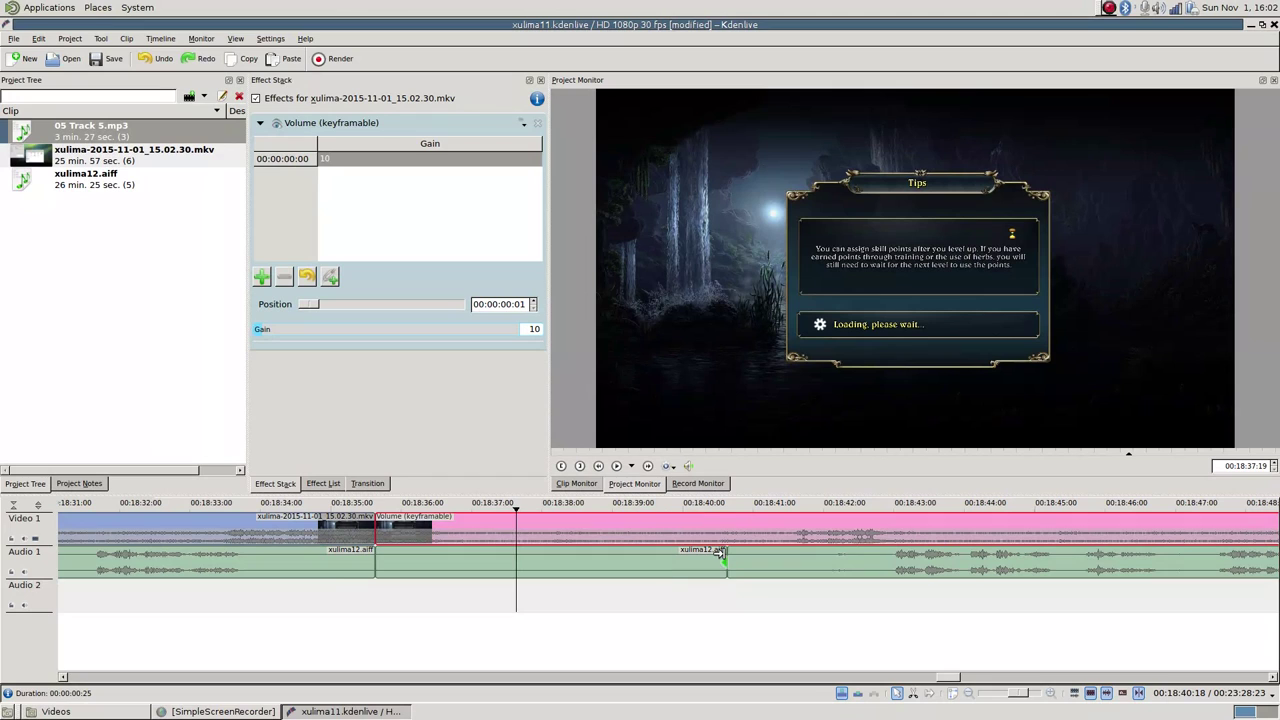
Cut the video clip at 00:18:39:26 and try cutting xulima12.aiff at about 00:18:39:29, undoing only the audio cut.
{"action": "key", "text": "x"}
{"action": "left_click", "coordinate": [674, 523]}
{"action": "left_click", "coordinate": [678, 568]}
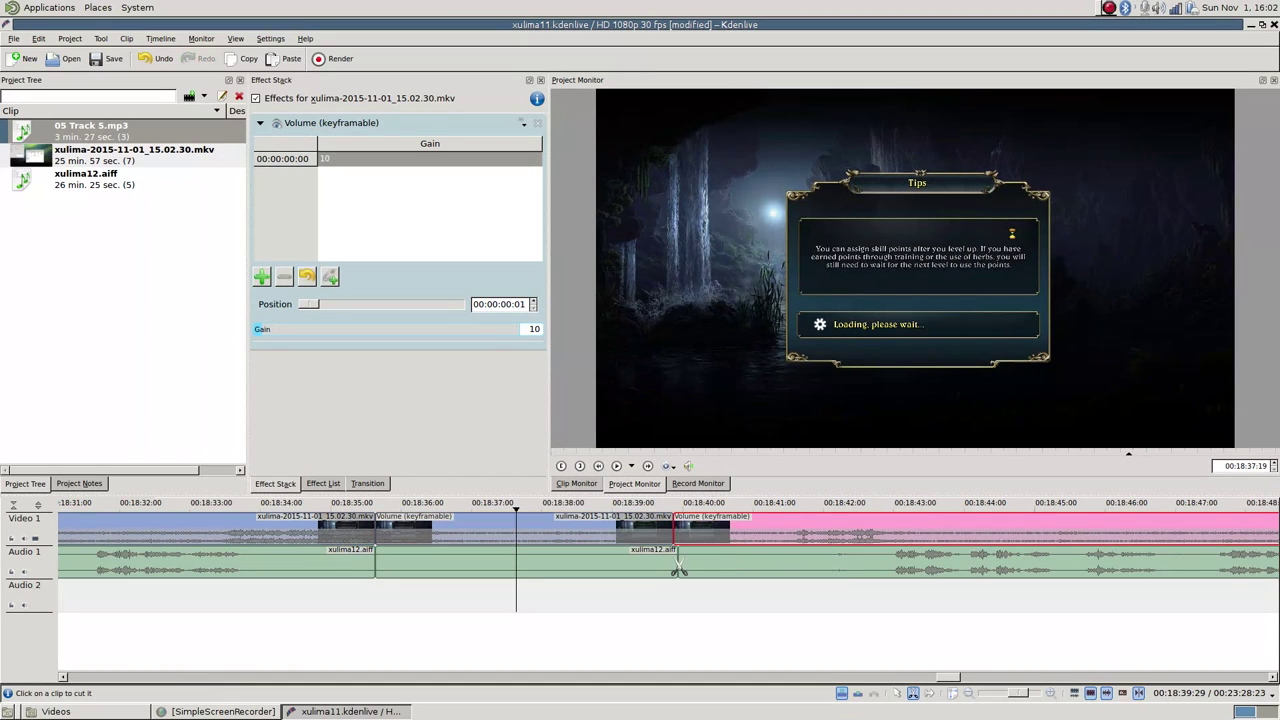
{"action": "scroll", "coordinate": [678, 560], "scroll_direction": "up", "scroll_amount": 4}
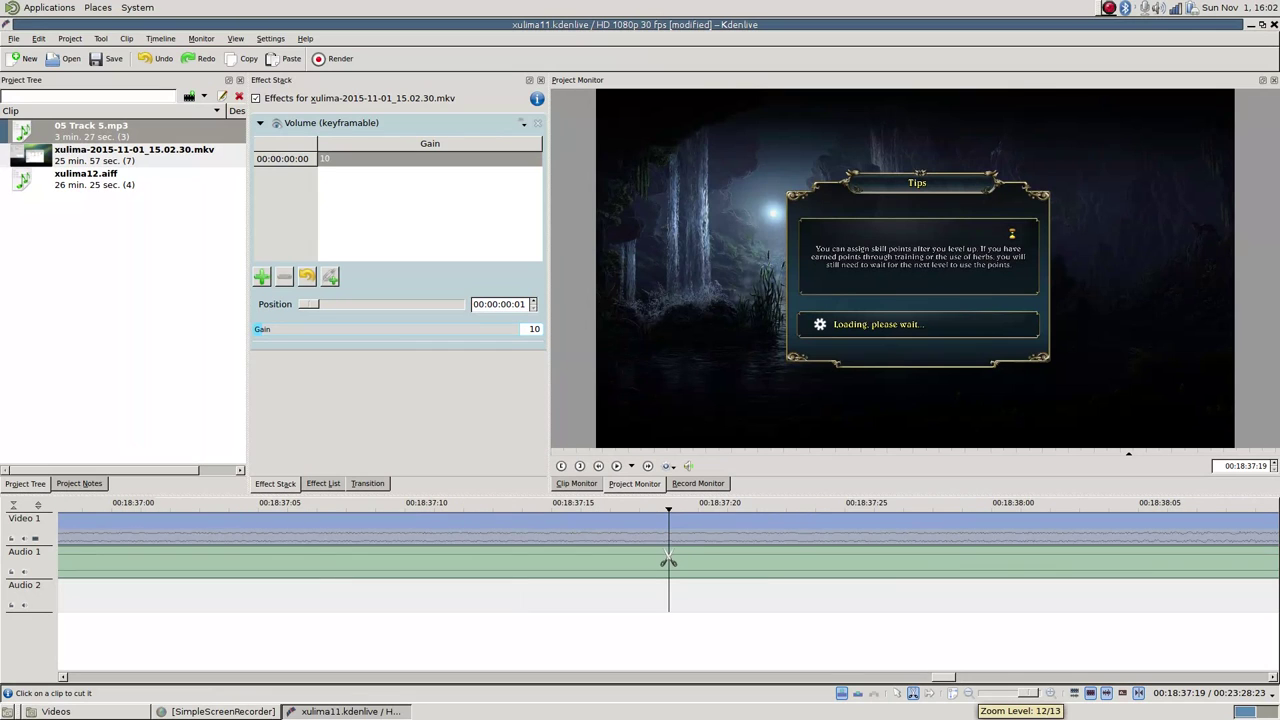
{"action": "scroll", "coordinate": [668, 561], "scroll_direction": "down", "scroll_amount": 6}
Cut the xulima12.aiff clip at 00:18:39:26, aligned with the video cut.
{"action": "left_click", "coordinate": [685, 507]}
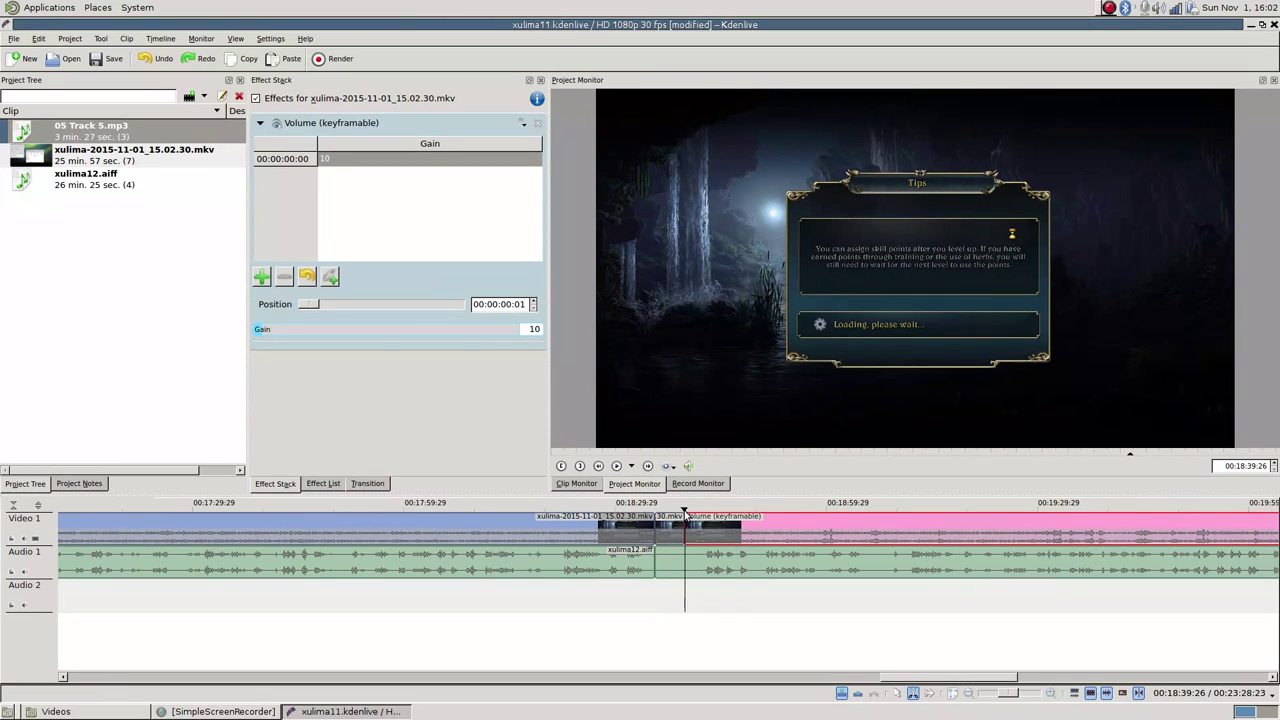
{"action": "scroll", "coordinate": [654, 557], "scroll_direction": "up", "scroll_amount": 7}
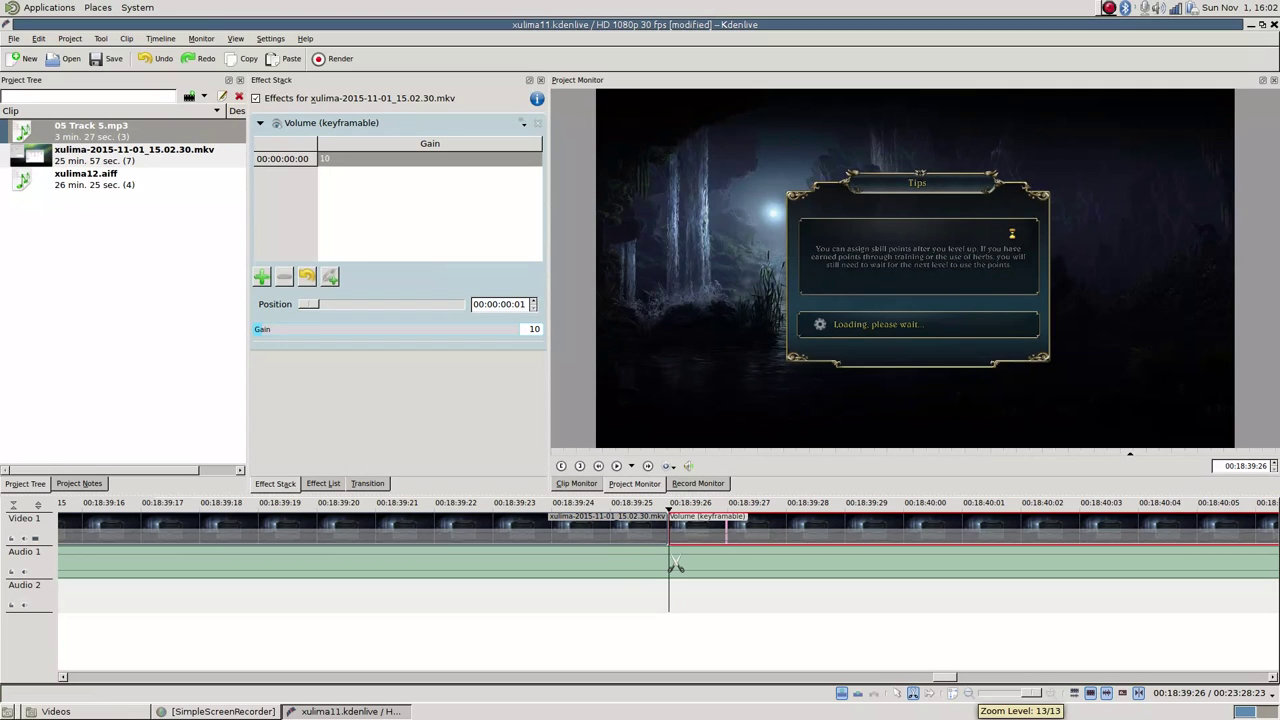
{"action": "left_click", "coordinate": [672, 564]}
{"action": "scroll", "coordinate": [674, 565], "scroll_direction": "down", "scroll_amount": 5}
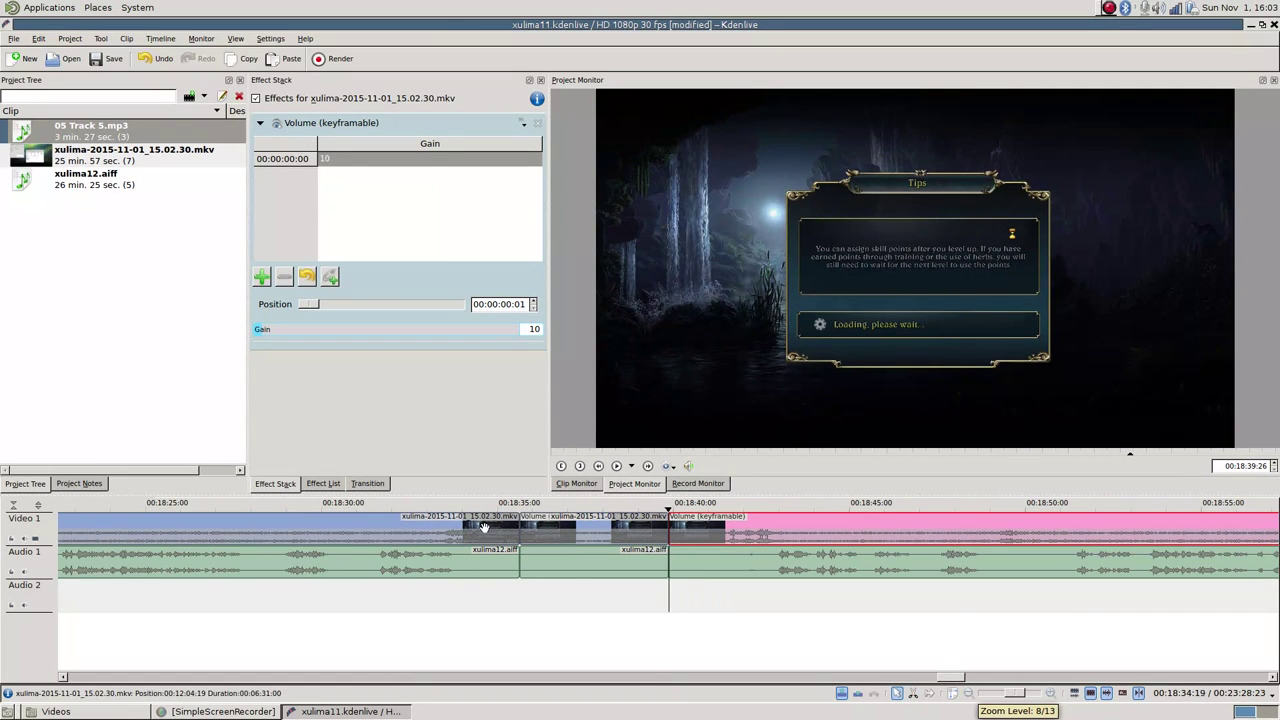
Delete the cut-out loading-screen pieces between 00:18:35:19 and 00:18:39:26 from the video and xulima12.aiff tracks.
{"action": "key", "text": "s"}
{"action": "left_click", "coordinate": [598, 517]}
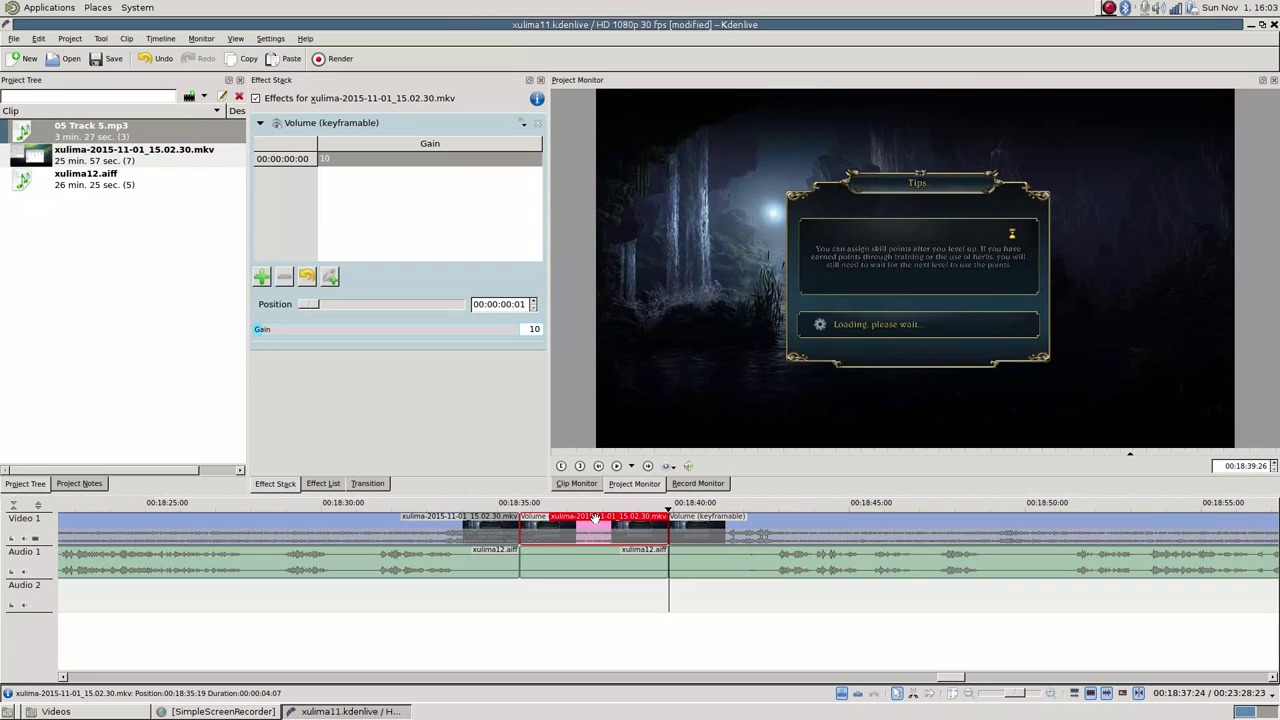
{"action": "key", "text": "Delete"}
{"action": "left_click", "coordinate": [593, 555]}
{"action": "key", "text": "Delete"}
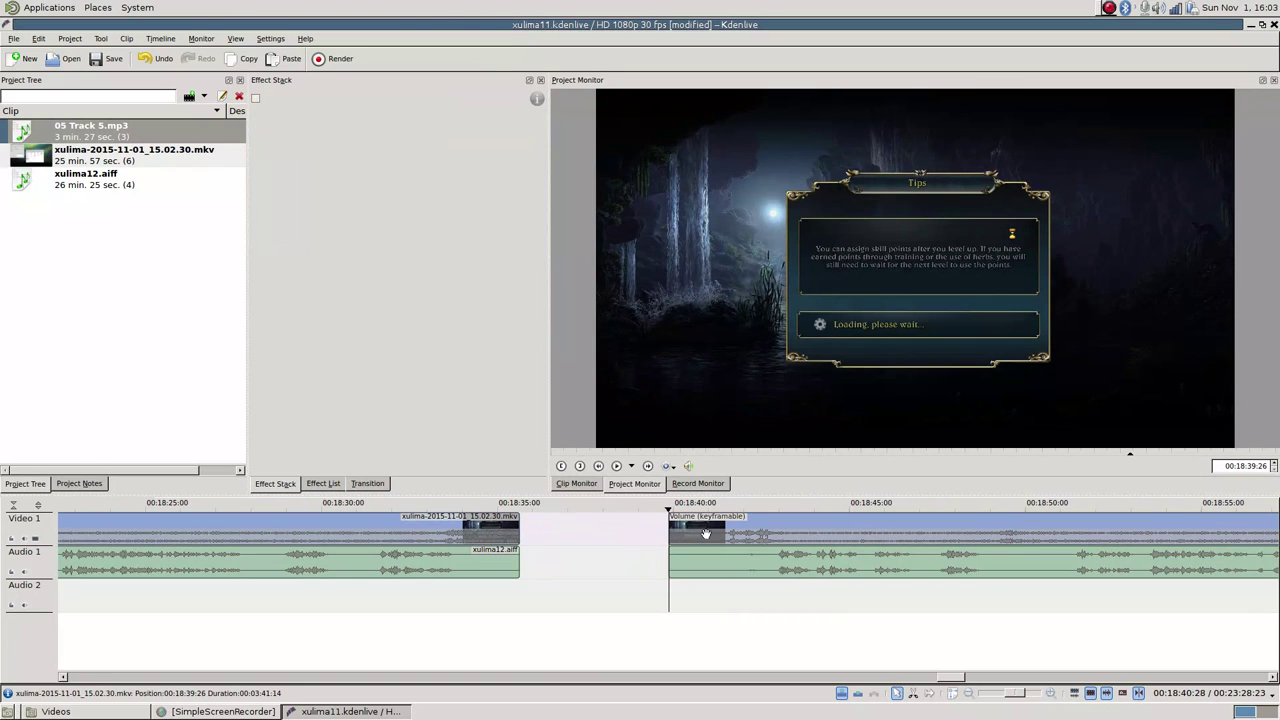
Close the gap by moving the following video and xulima12.aiff clips back to 00:18:35:19, and play across the join.
{"action": "left_click_drag", "start_coordinate": [705, 533], "coordinate": [516, 524]}
{"action": "left_click_drag", "start_coordinate": [683, 558], "coordinate": [533, 557]}
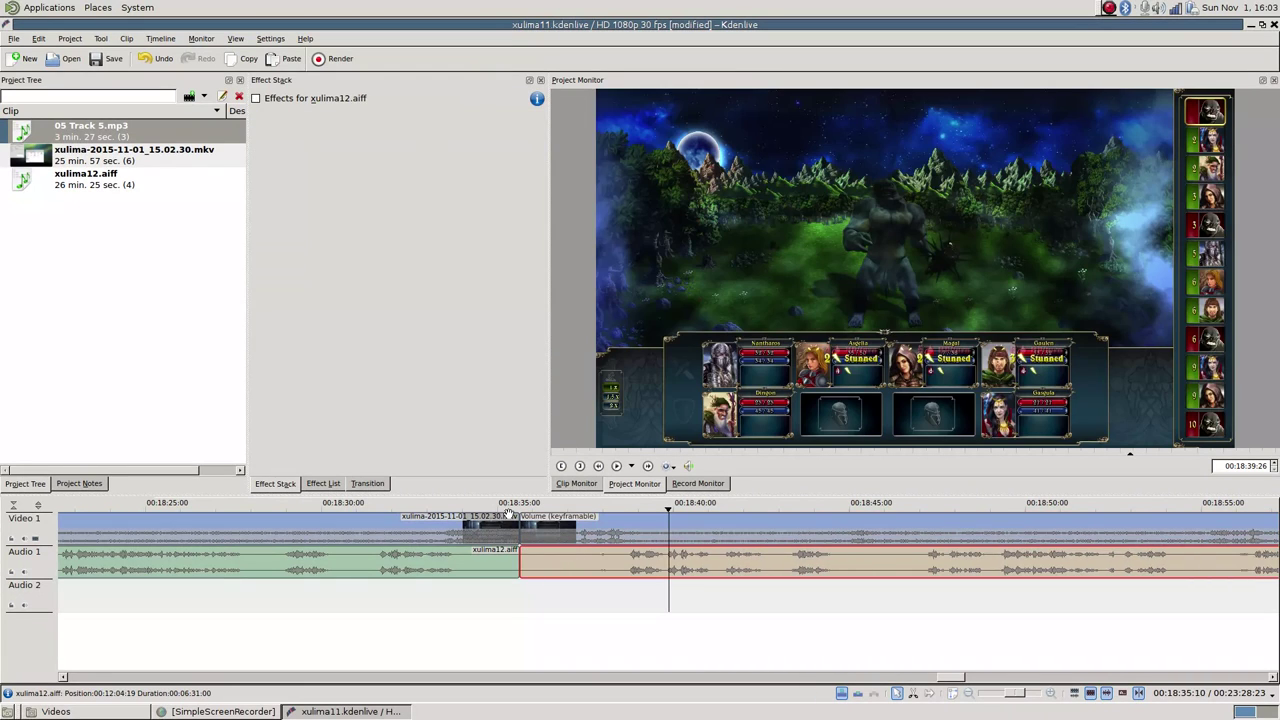
{"action": "left_click", "coordinate": [510, 508]}
{"action": "key", "text": "space"}
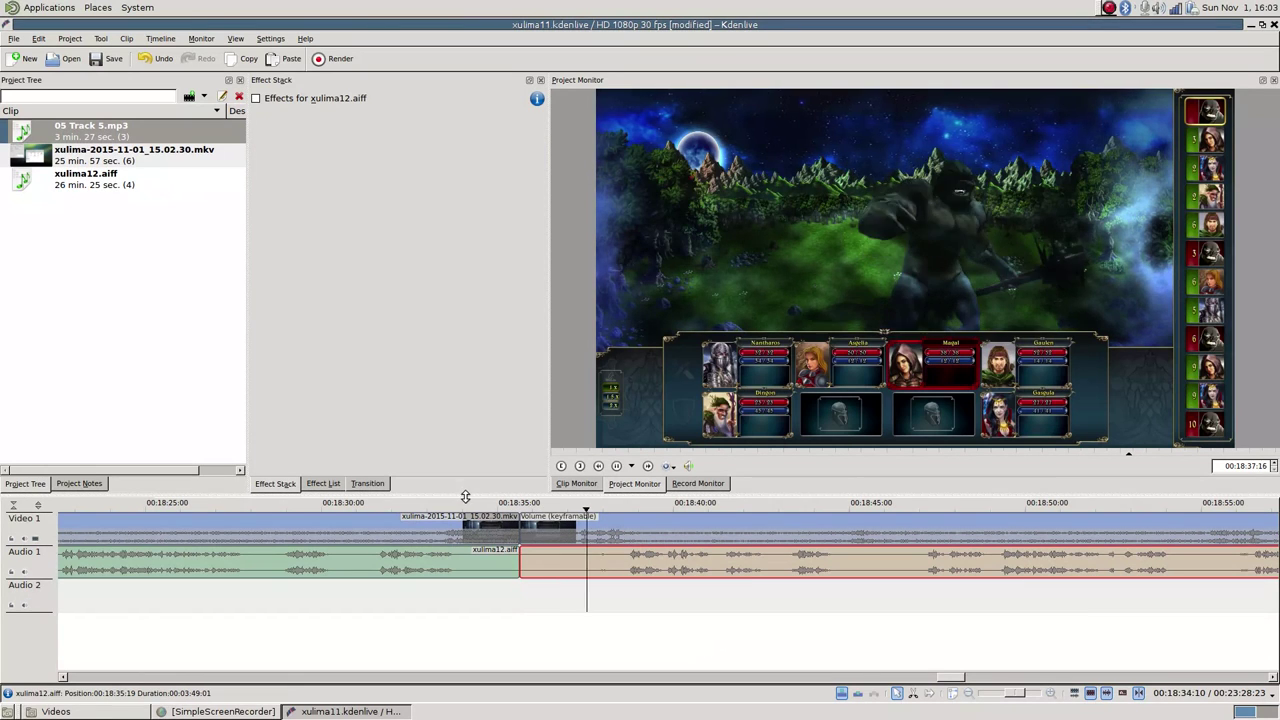
Delete the leftover 05 Track 5.mp3 clip starting at 00:21:00:00 on Audio 2.
{"action": "scroll", "coordinate": [737, 643], "scroll_direction": "down", "scroll_amount": 6}
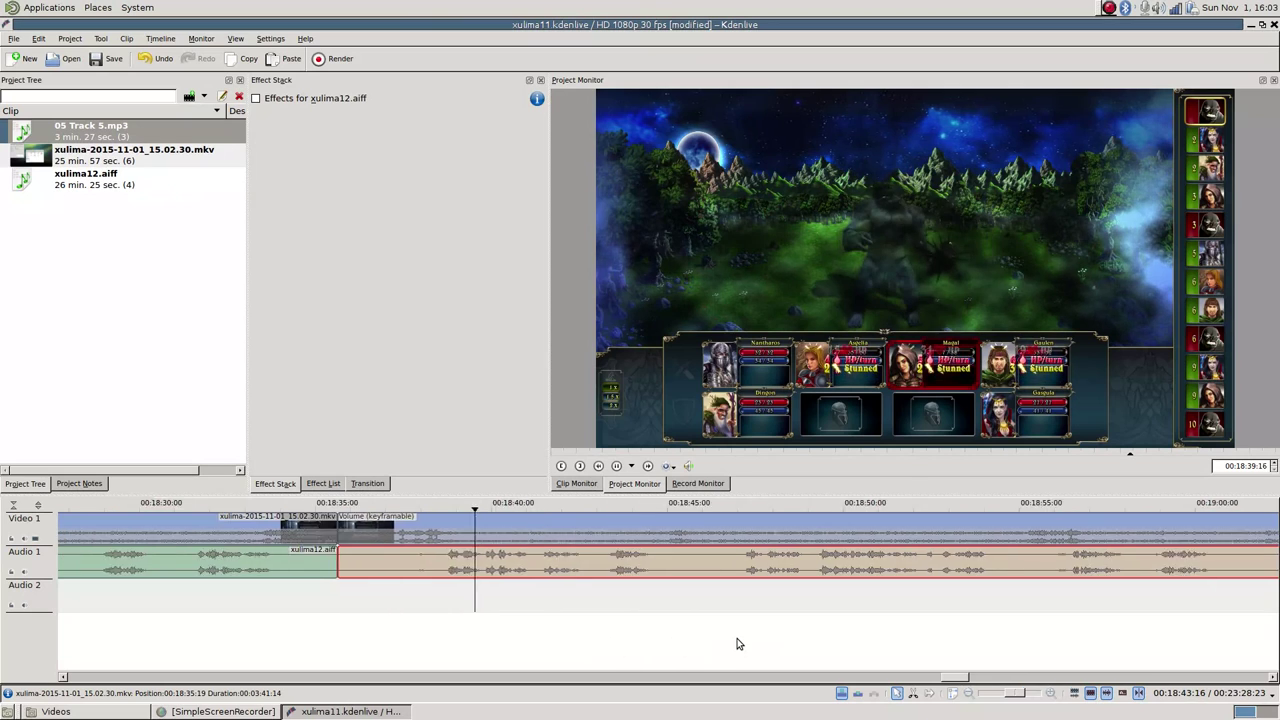
{"action": "scroll", "coordinate": [737, 642], "scroll_direction": "down", "scroll_amount": 3, "text": "ctrl"}
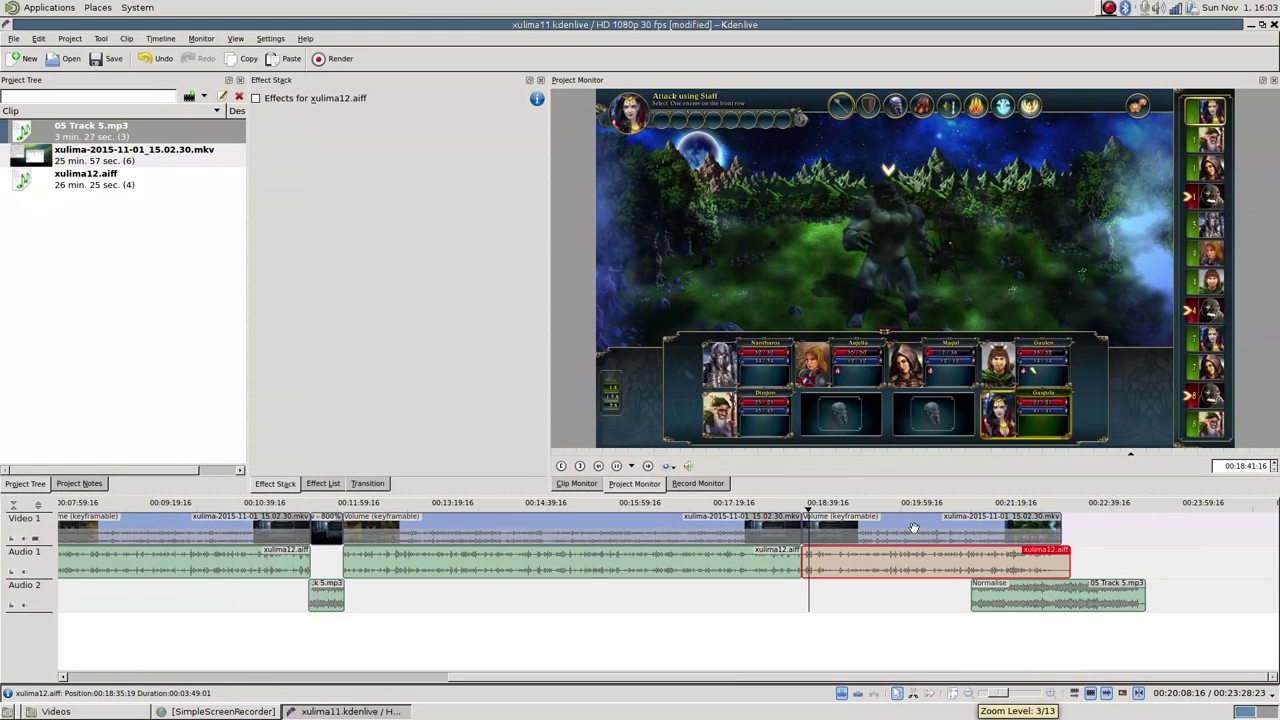
{"action": "left_click", "coordinate": [1065, 596]}
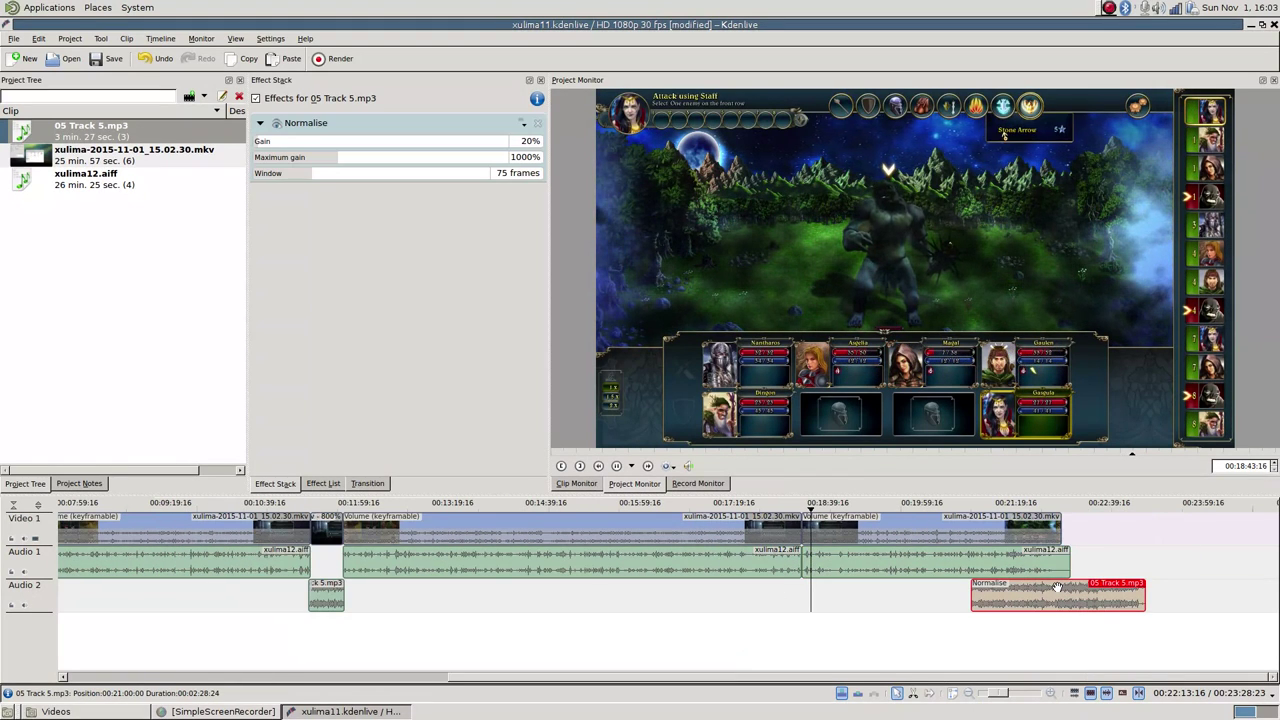
{"action": "scroll", "coordinate": [1057, 587], "scroll_direction": "up", "scroll_amount": 2}
{"action": "key", "text": "Delete"}
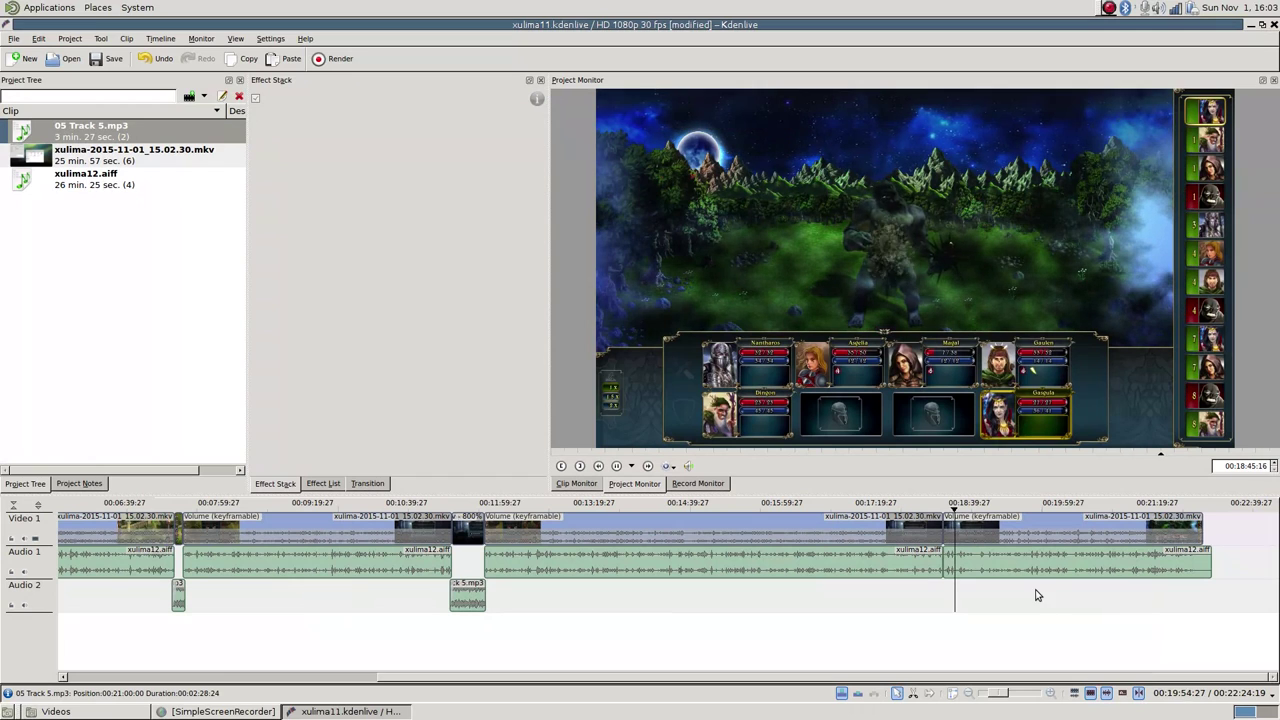
Skim the footage after the last join to find where the battle ends and the Game Over screen appears.
{"action": "scroll", "coordinate": [990, 606], "scroll_direction": "up", "scroll_amount": 1, "text": "ctrl"}
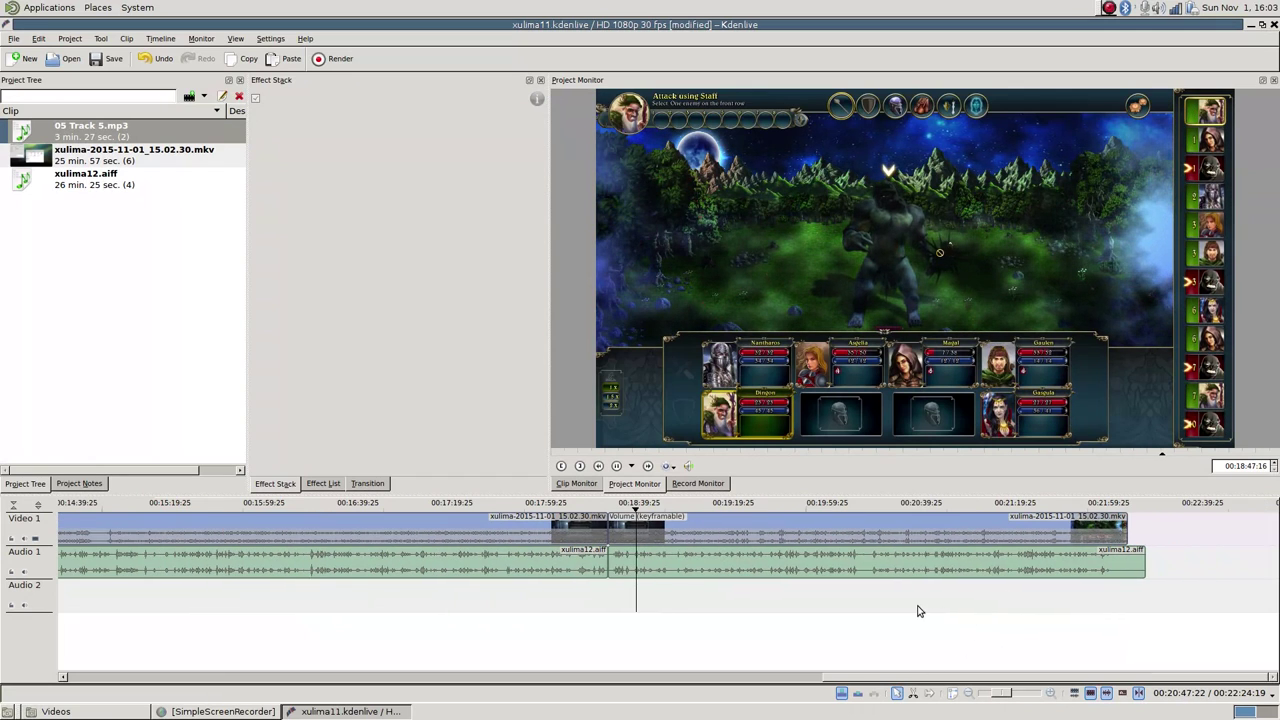
{"action": "left_click", "coordinate": [848, 506]}
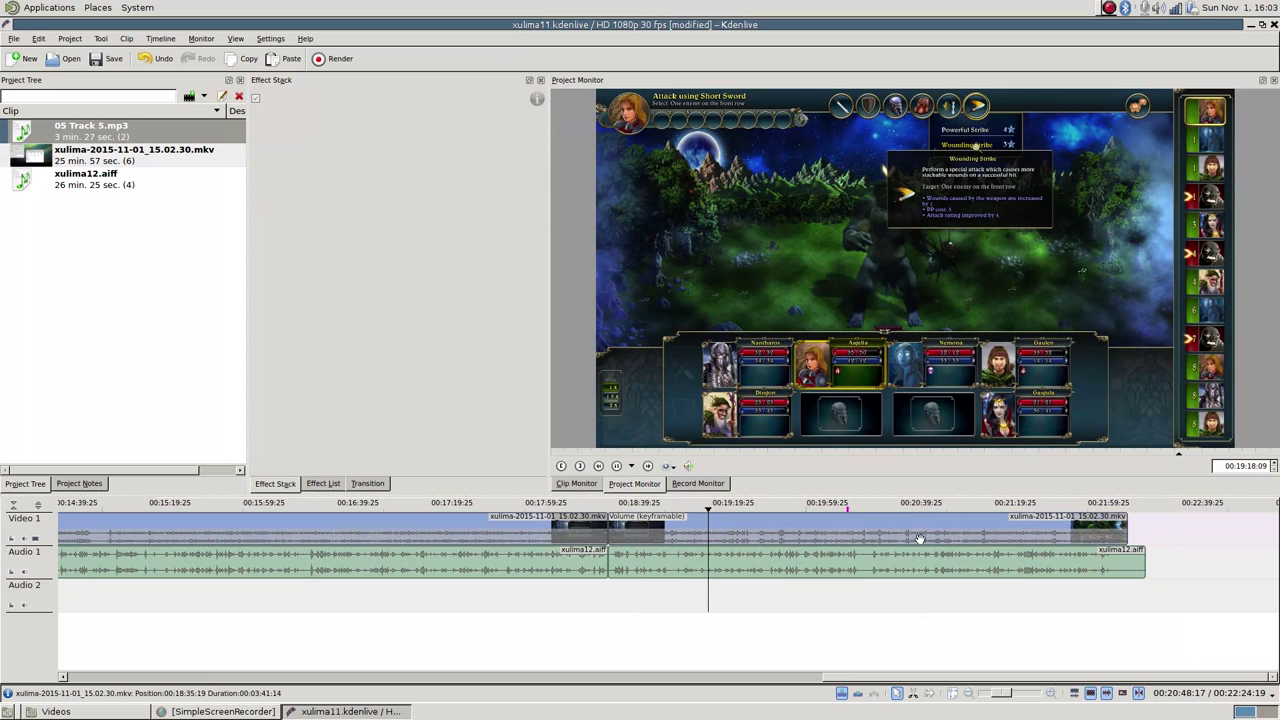
{"action": "scroll", "coordinate": [905, 593], "scroll_direction": "up", "scroll_amount": 1, "text": "ctrl"}
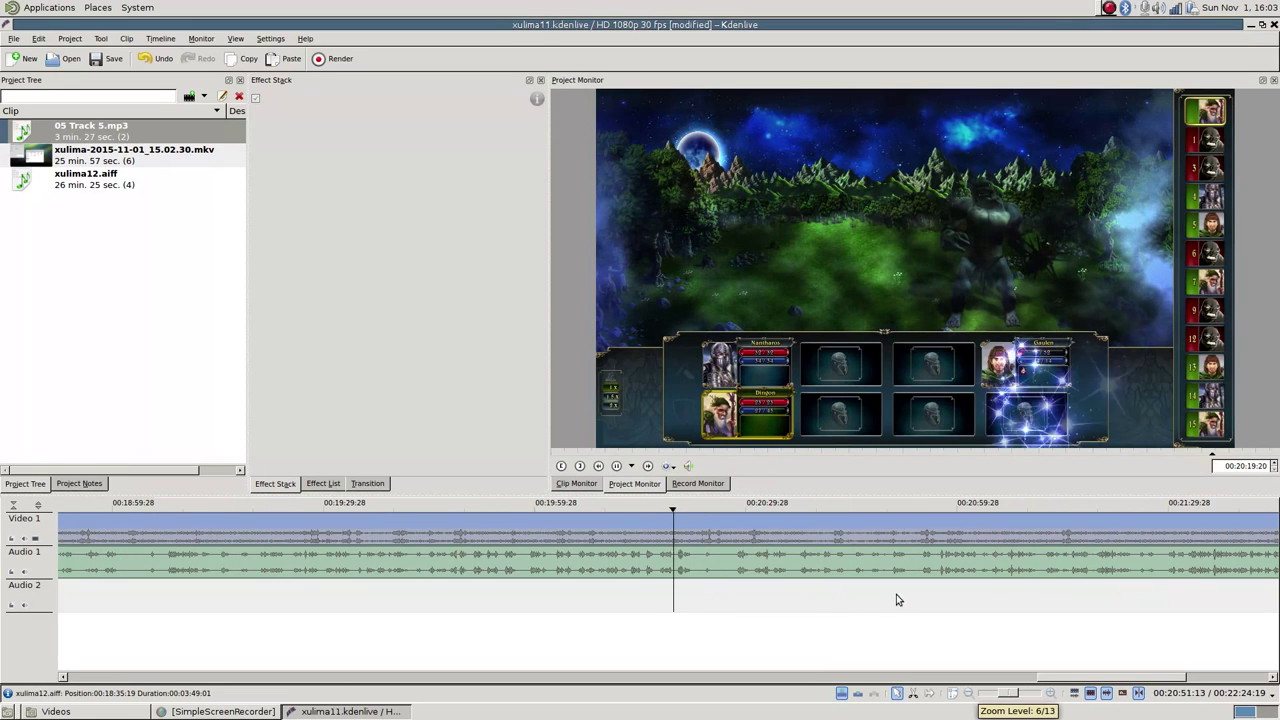
{"action": "left_click", "coordinate": [720, 505]}
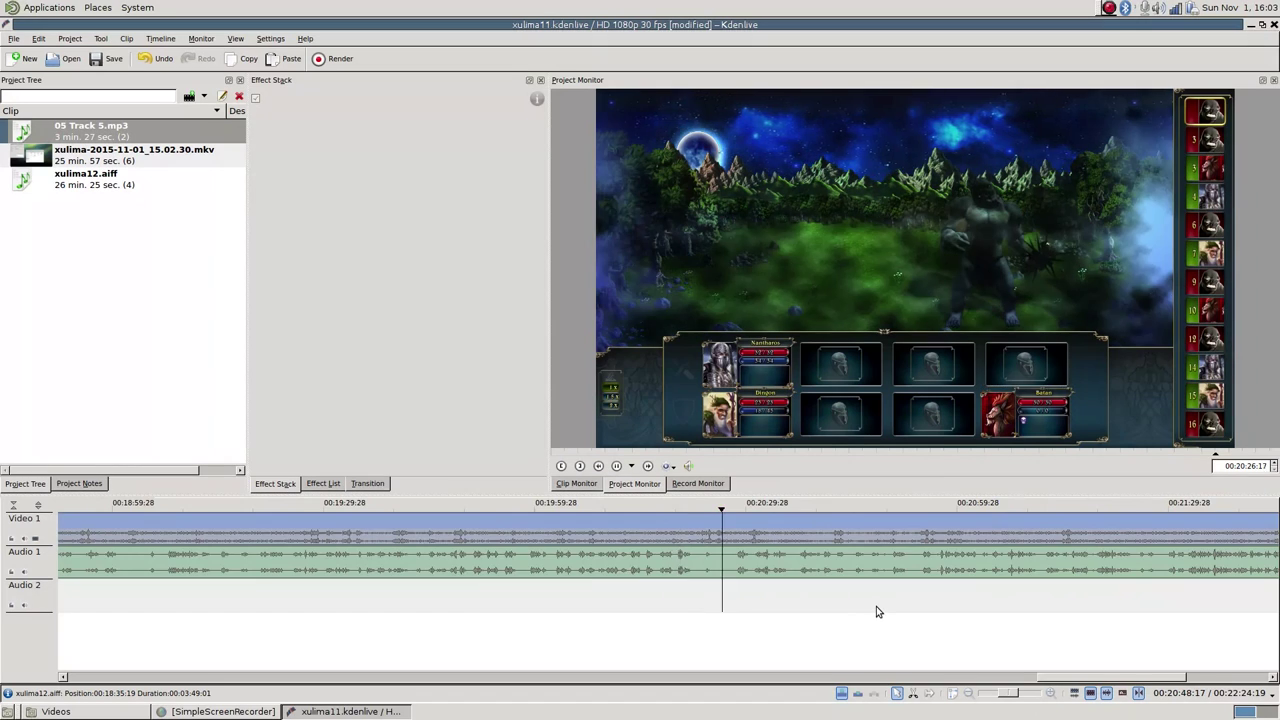
{"action": "scroll", "coordinate": [876, 606], "scroll_direction": "right", "scroll_amount": 3}
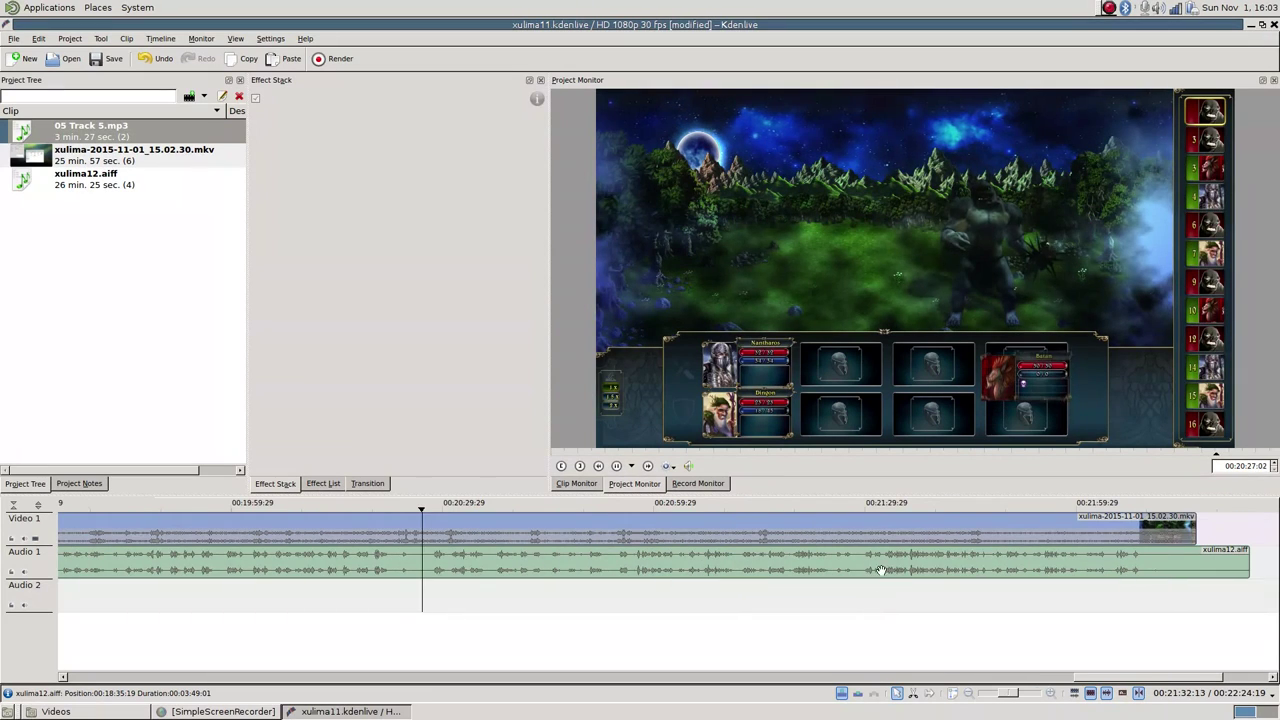
{"action": "left_click", "coordinate": [867, 510]}
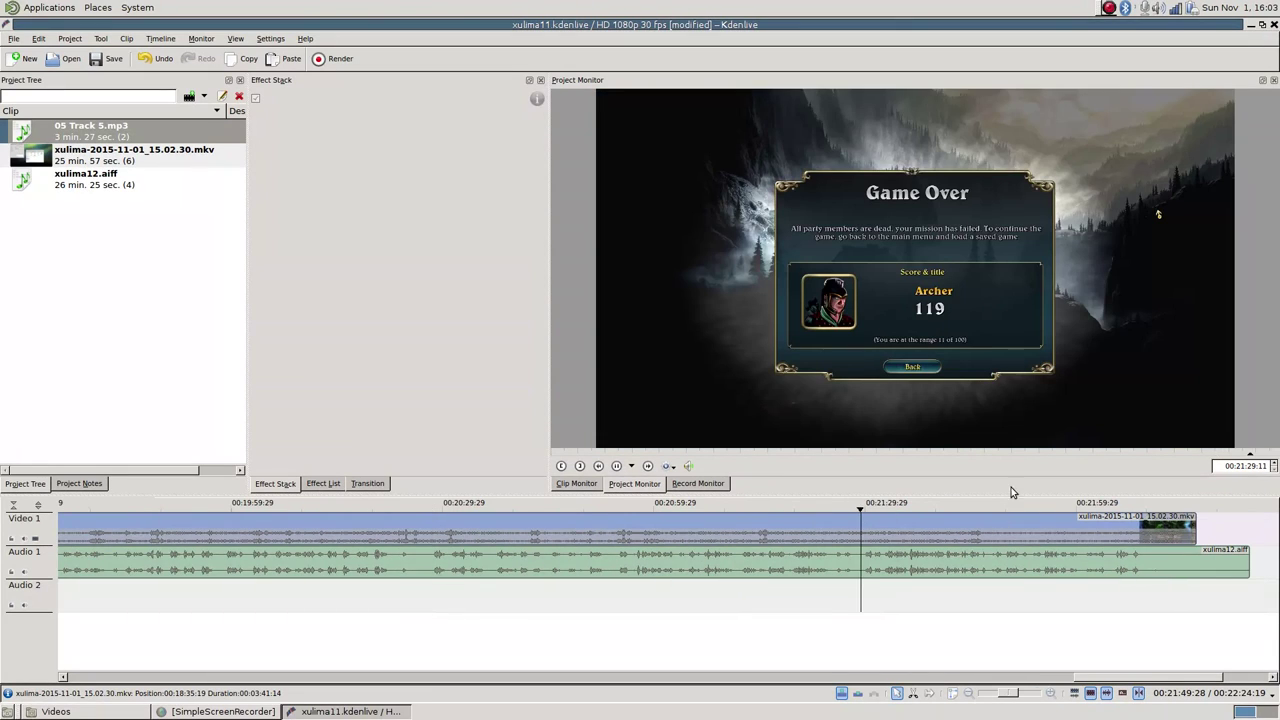
{"action": "left_click", "coordinate": [848, 510]}
{"action": "left_click", "coordinate": [751, 506]}
Cut the video and xulima12.aiff clips at 00:22:09:11, at the end of the Game Over screen.
{"action": "left_click", "coordinate": [940, 502]}
{"action": "scroll", "coordinate": [1120, 615], "scroll_direction": "right", "scroll_amount": 3}
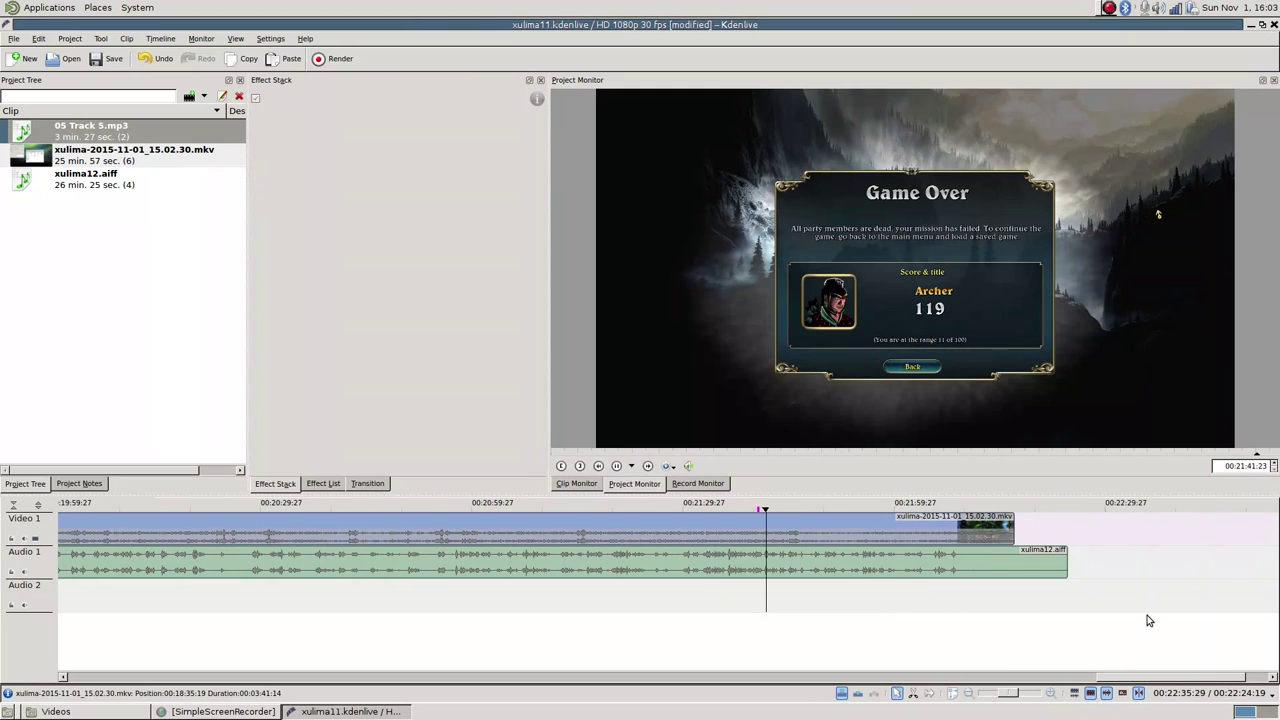
{"action": "left_click", "coordinate": [944, 503]}
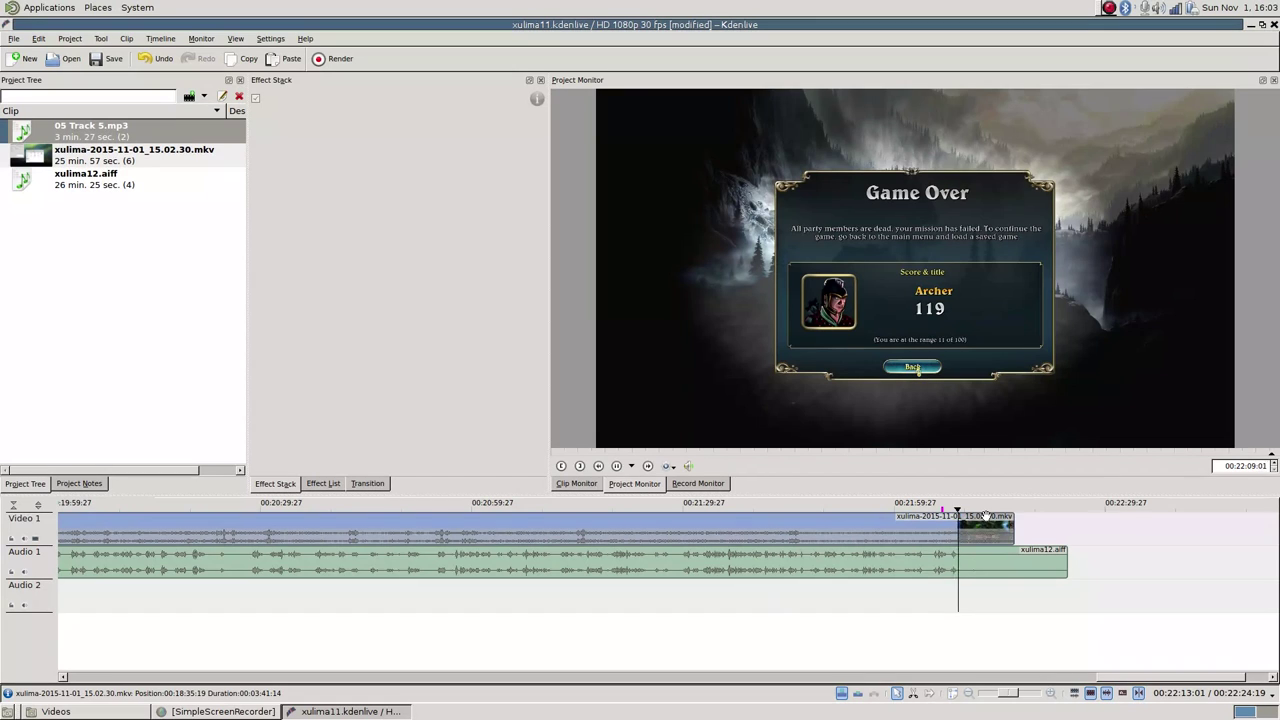
{"action": "scroll", "coordinate": [1011, 588], "scroll_direction": "up", "scroll_amount": 6}
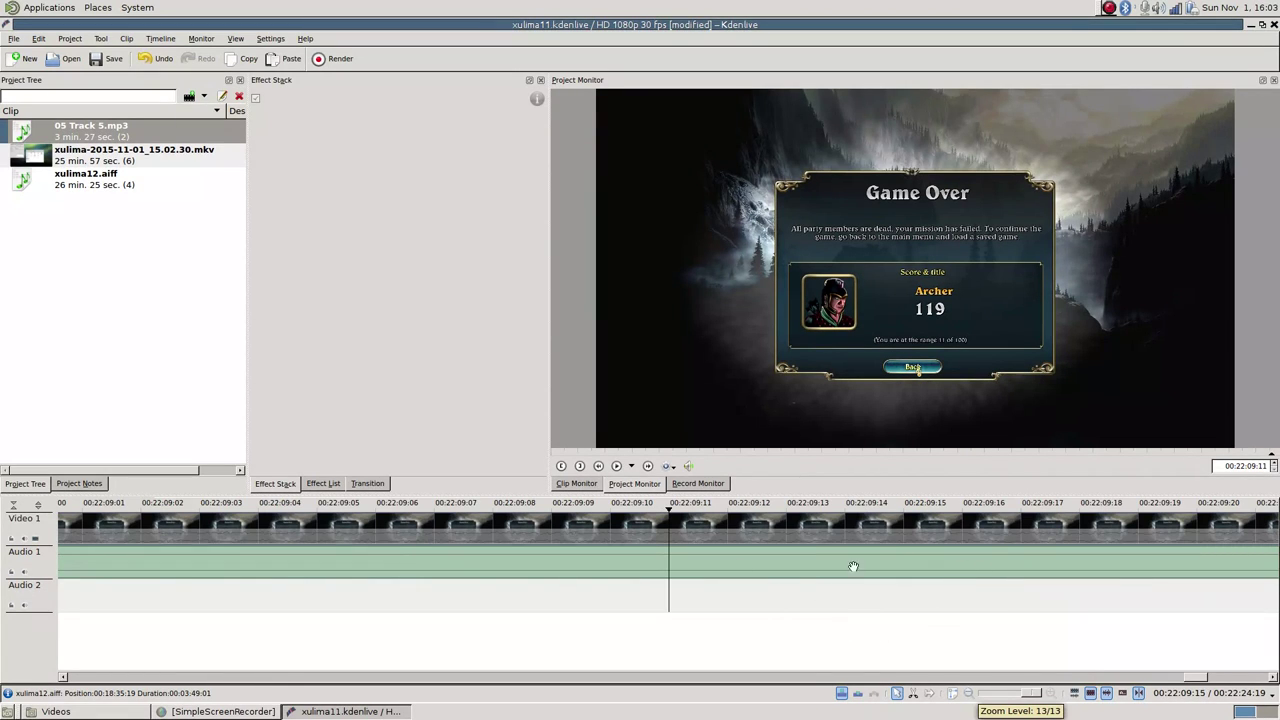
{"action": "key", "text": "x"}
{"action": "left_click", "coordinate": [675, 540]}
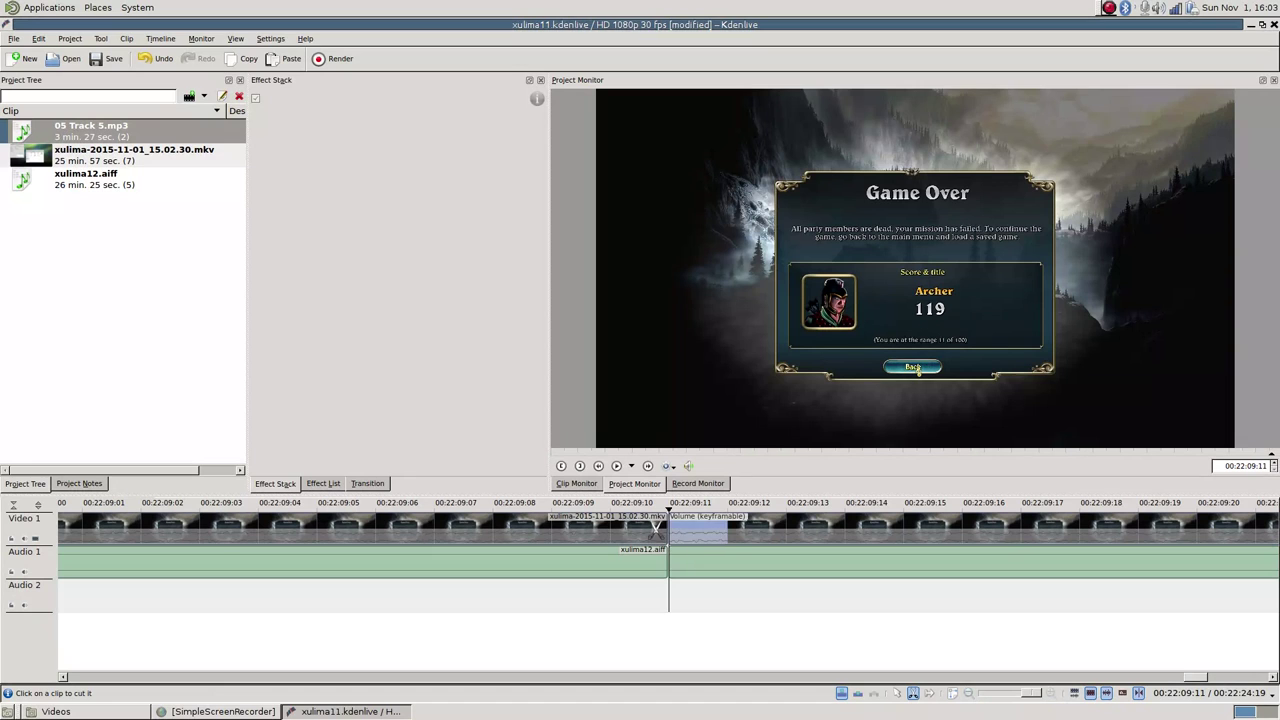
Delete the trailing video and xulima12.aiff pieces after 00:22:09:11.
{"action": "key", "text": "s"}
{"action": "left_click", "coordinate": [706, 529]}
{"action": "key", "text": "Delete"}
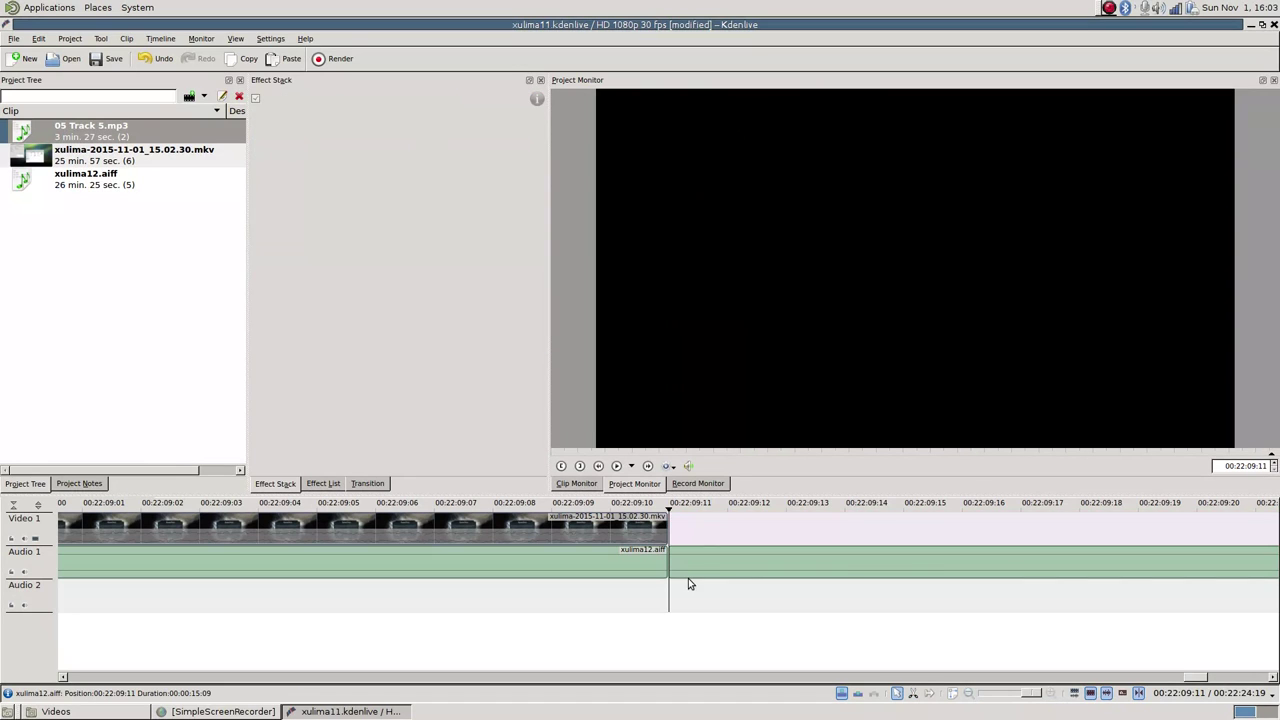
{"action": "left_click", "coordinate": [687, 574]}
{"action": "key", "text": "Delete"}
Show the whole timeline, place the playhead in the empty stretch before the first clip, and save the project.
{"action": "key", "text": "ctrl+minus"}
{"action": "scroll", "coordinate": [660, 590], "scroll_direction": "down", "scroll_amount": 12}
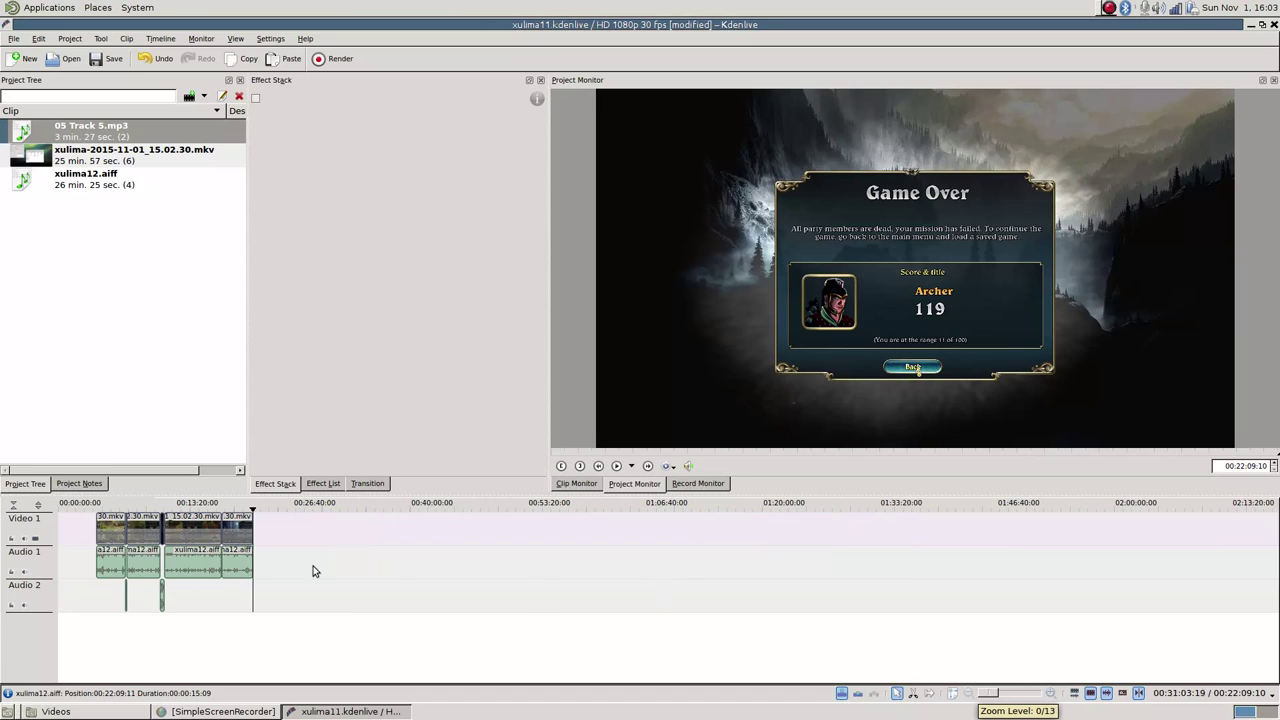
{"action": "left_click", "coordinate": [73, 506]}
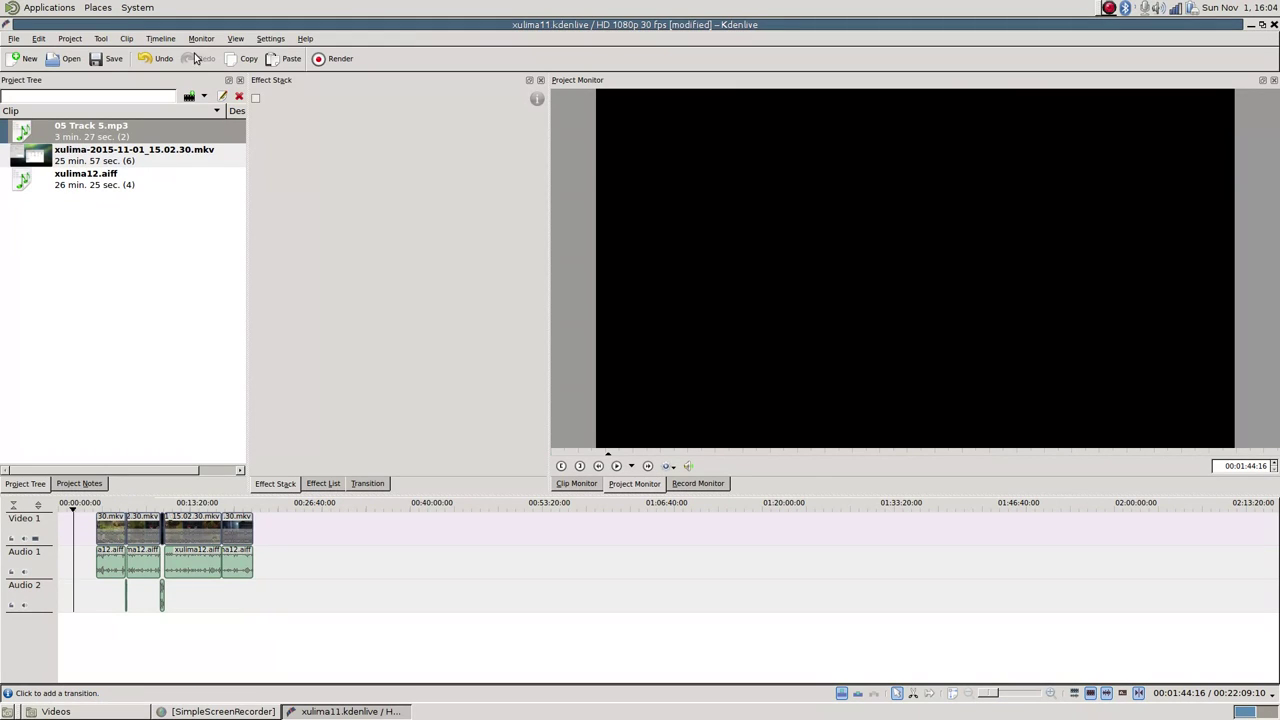
{"action": "left_click", "coordinate": [106, 59]}
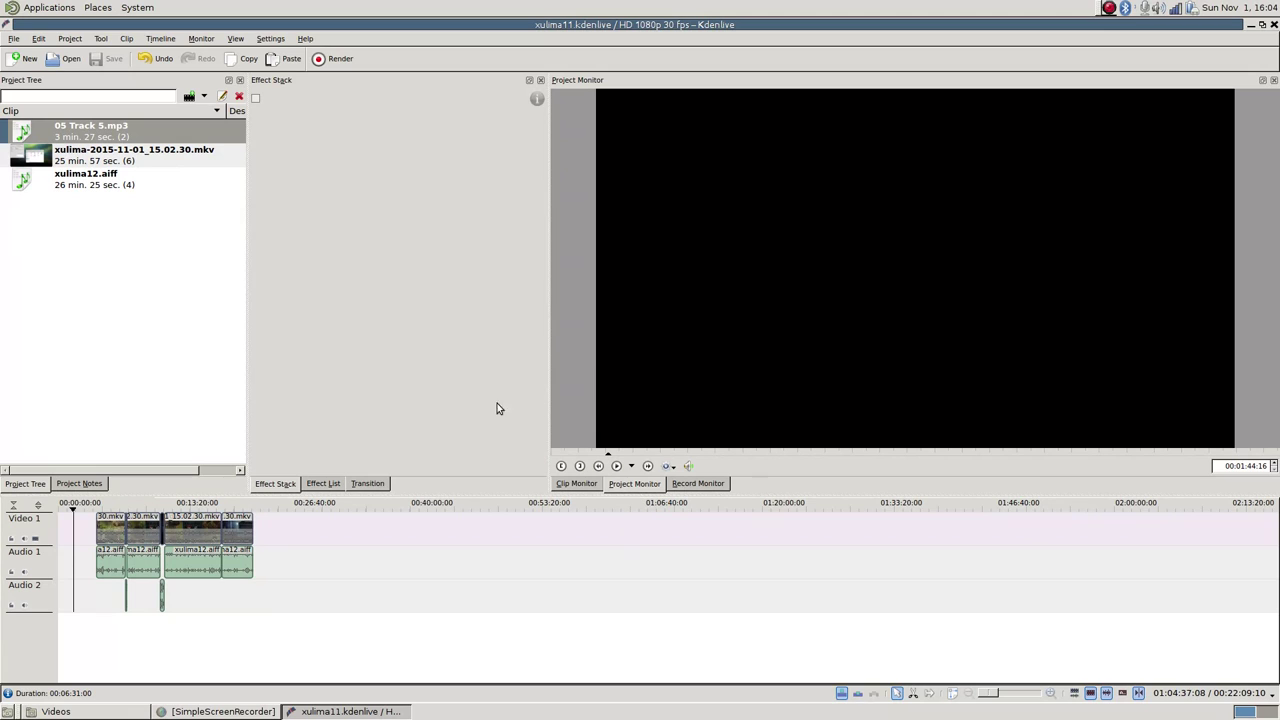
Move all the timeline clips together so they start at 00:00:00:00, save the project and clear the selection.
{"action": "key", "text": "ctrl+a"}
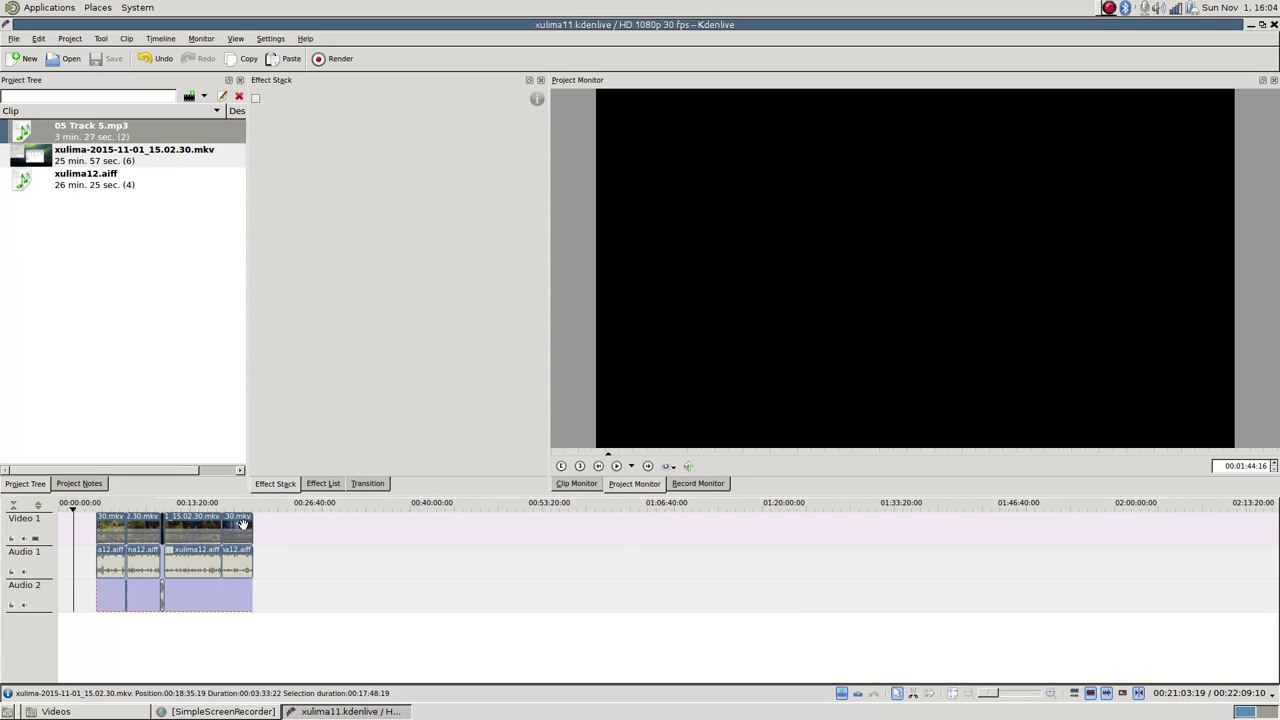
{"action": "left_click_drag", "start_coordinate": [242, 527], "coordinate": [204, 527]}
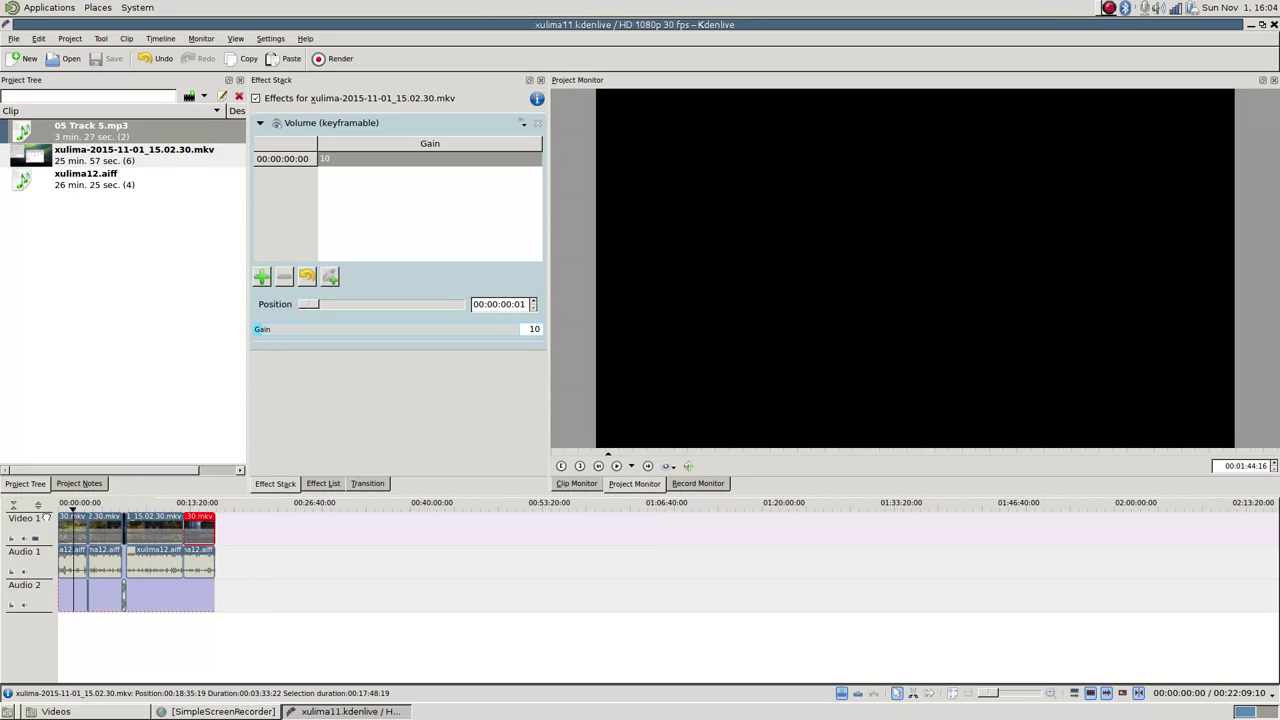
{"action": "key", "text": "ctrl+s"}
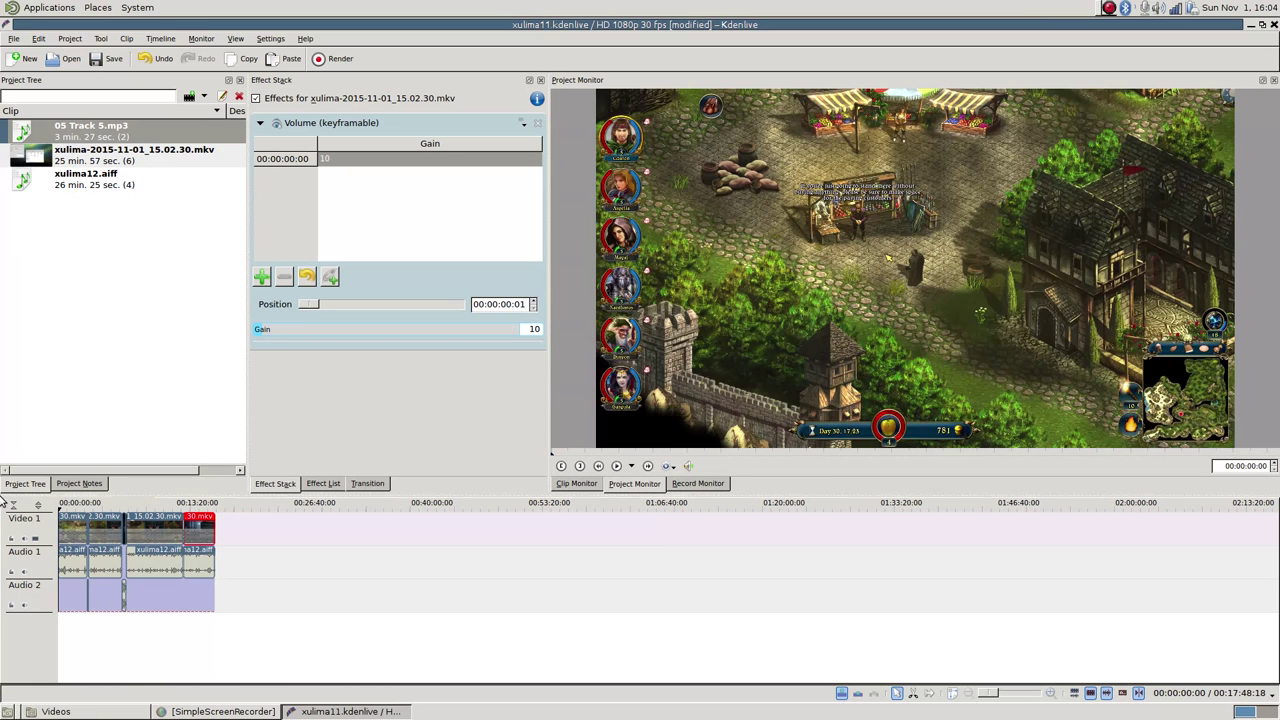
{"action": "left_click", "coordinate": [250, 586]}
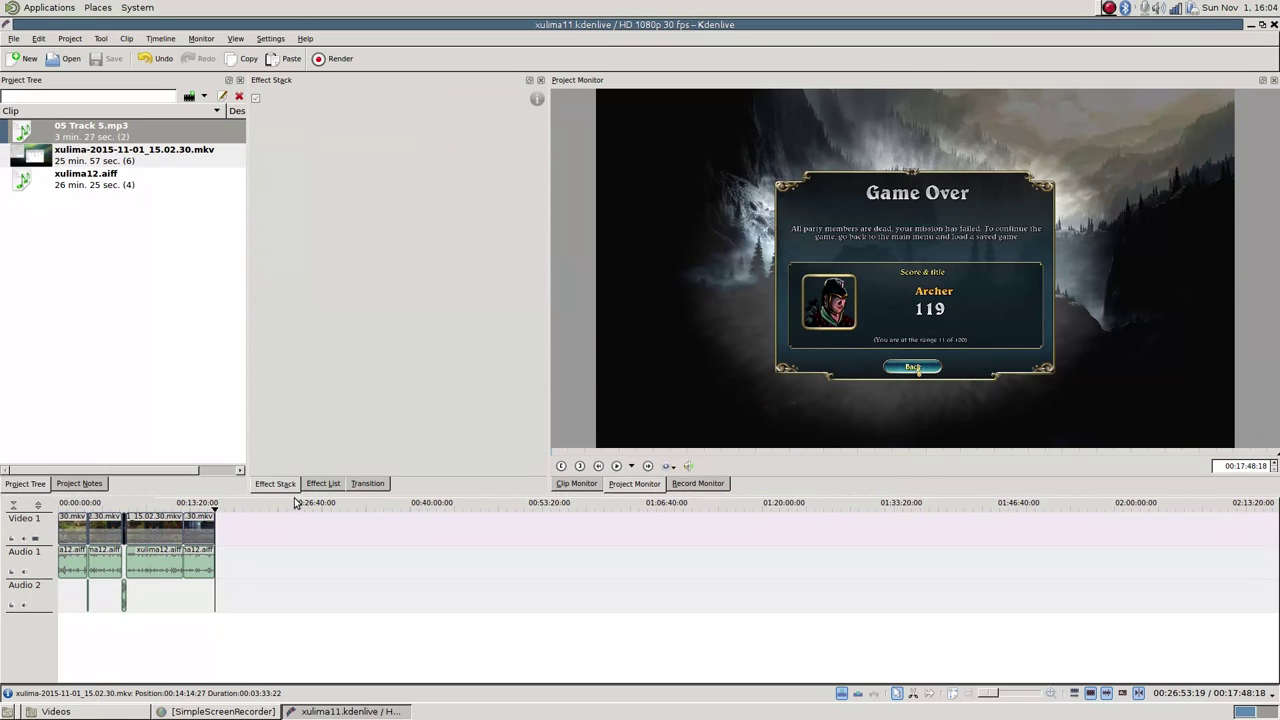
Review the edited project by playing its beginning and checking its end and middle sections.
{"action": "key", "text": "Home"}
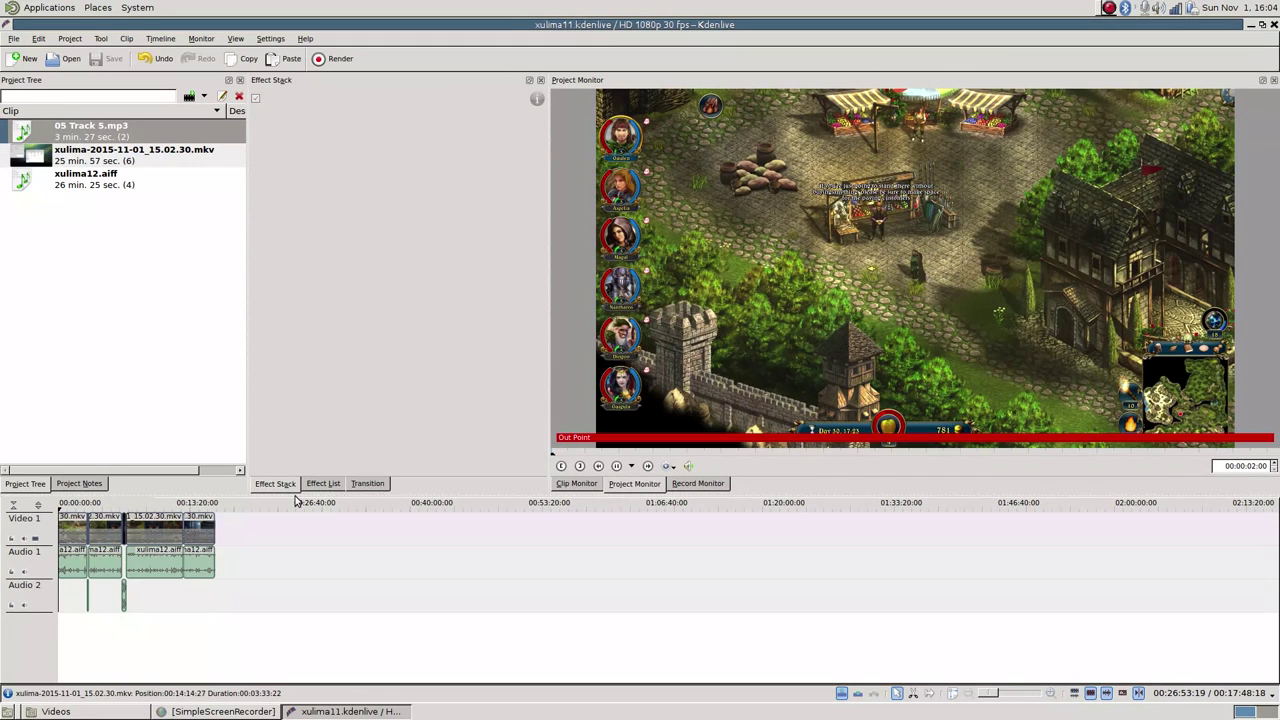
{"action": "key", "text": "space"}
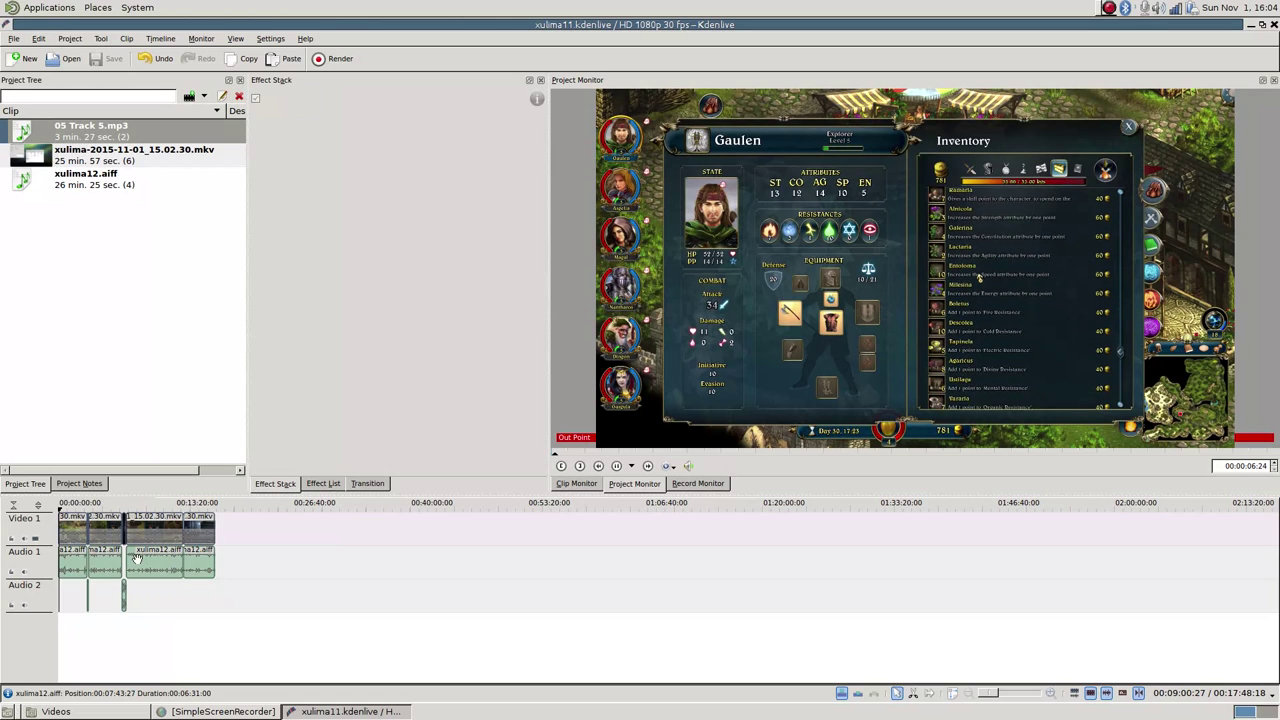
{"action": "left_click", "coordinate": [209, 515]}
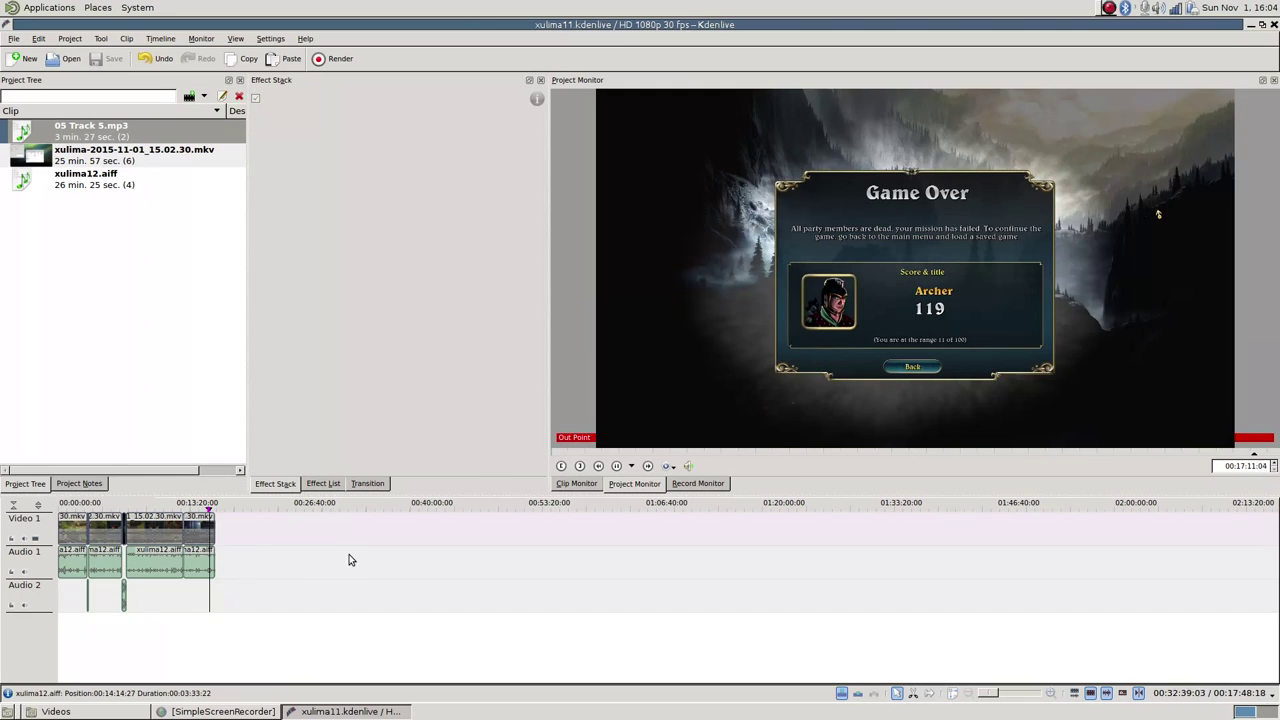
{"action": "scroll", "coordinate": [300, 576], "scroll_direction": "up", "scroll_amount": 5}
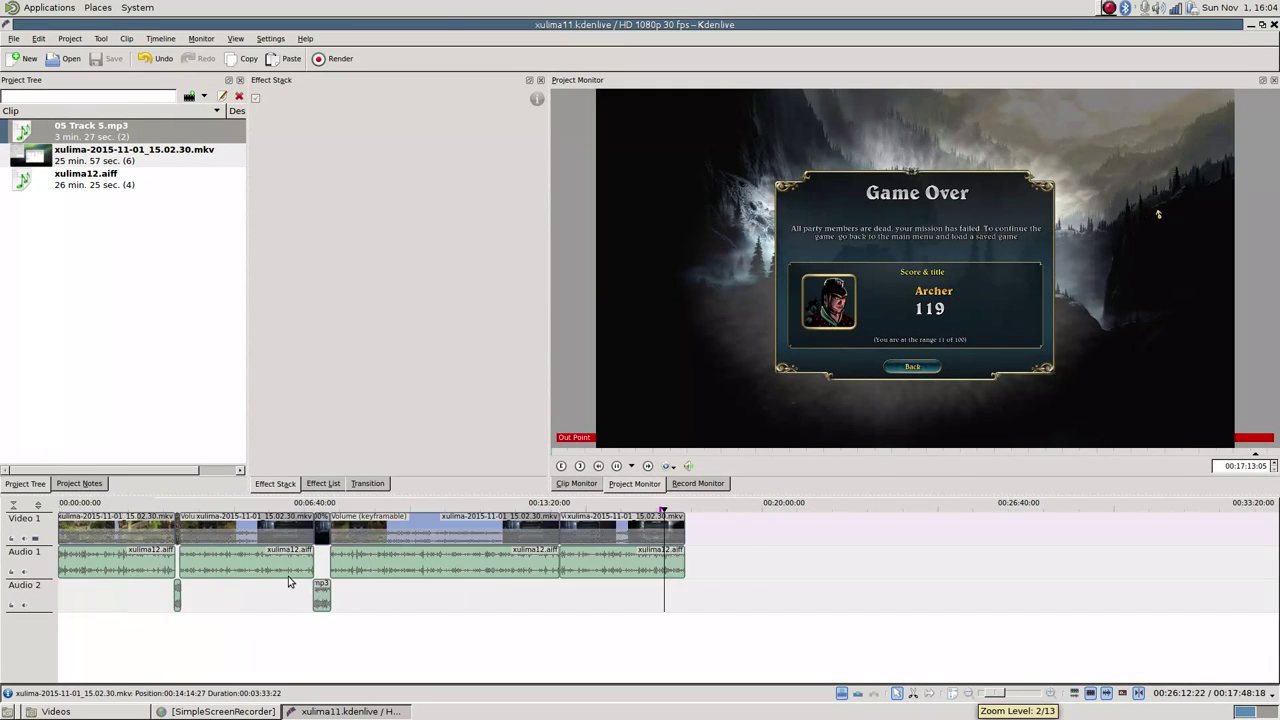
{"action": "left_click", "coordinate": [743, 506]}
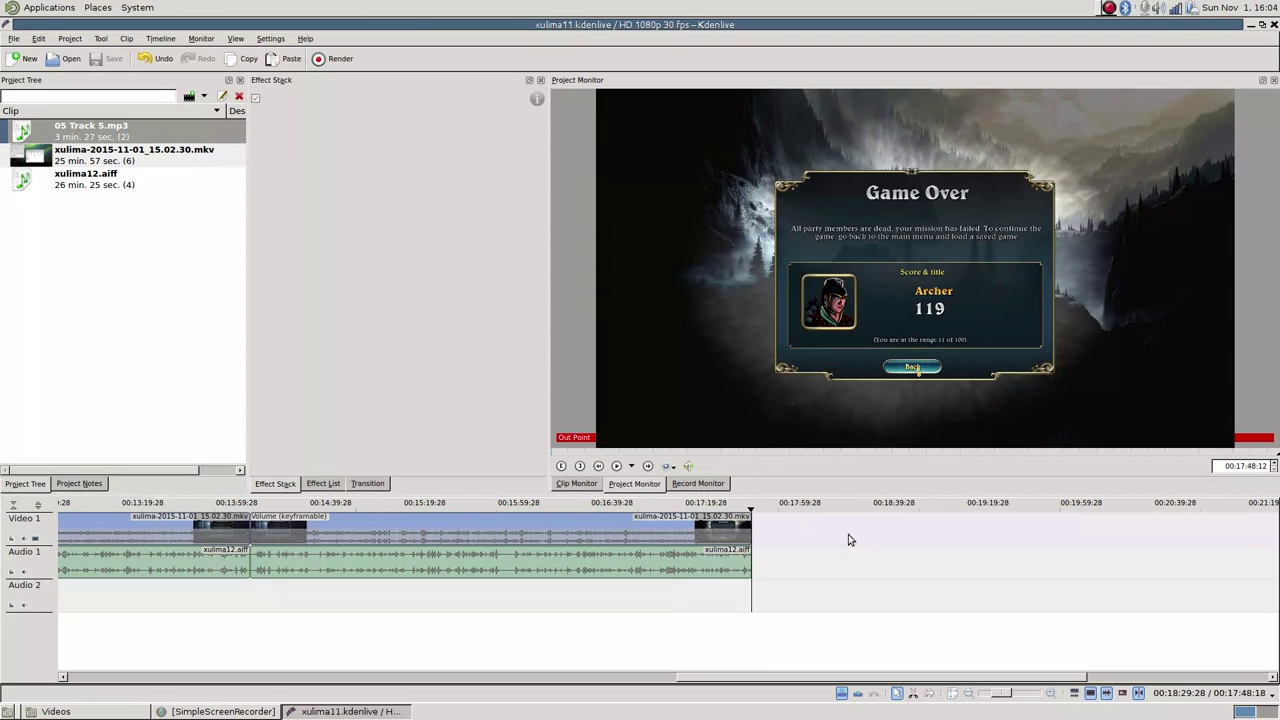
{"action": "scroll", "coordinate": [408, 621], "scroll_direction": "down", "scroll_amount": 2}
{"action": "left_click", "coordinate": [444, 507]}
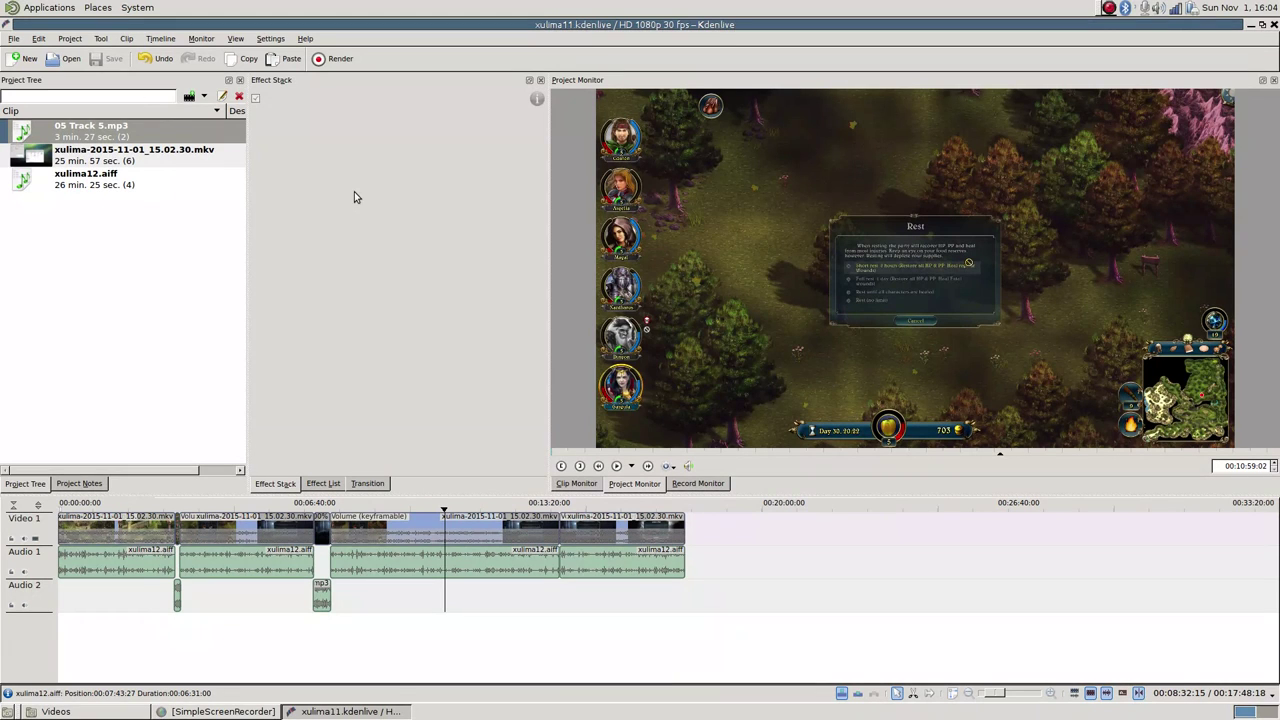
Open the render settings and choose the Web sites destination with the MINEmkv profile.
{"action": "key", "text": "ctrl+Return"}
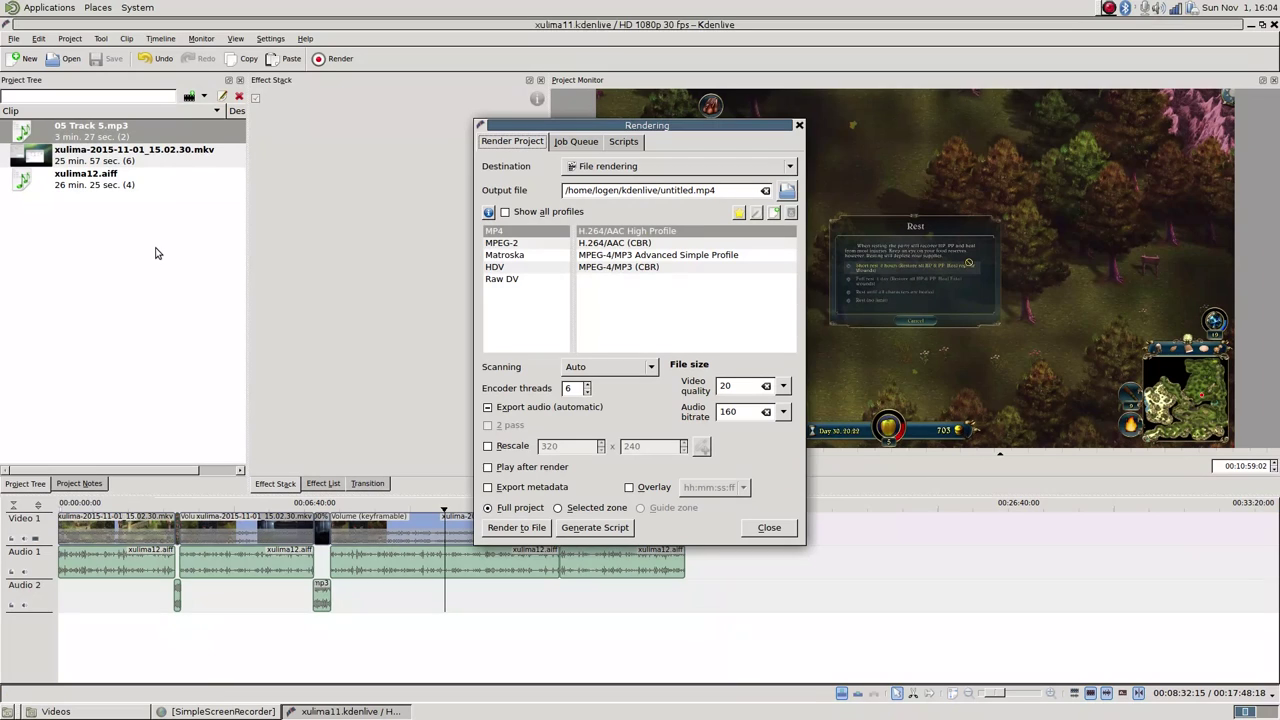
{"action": "left_click", "coordinate": [648, 170]}
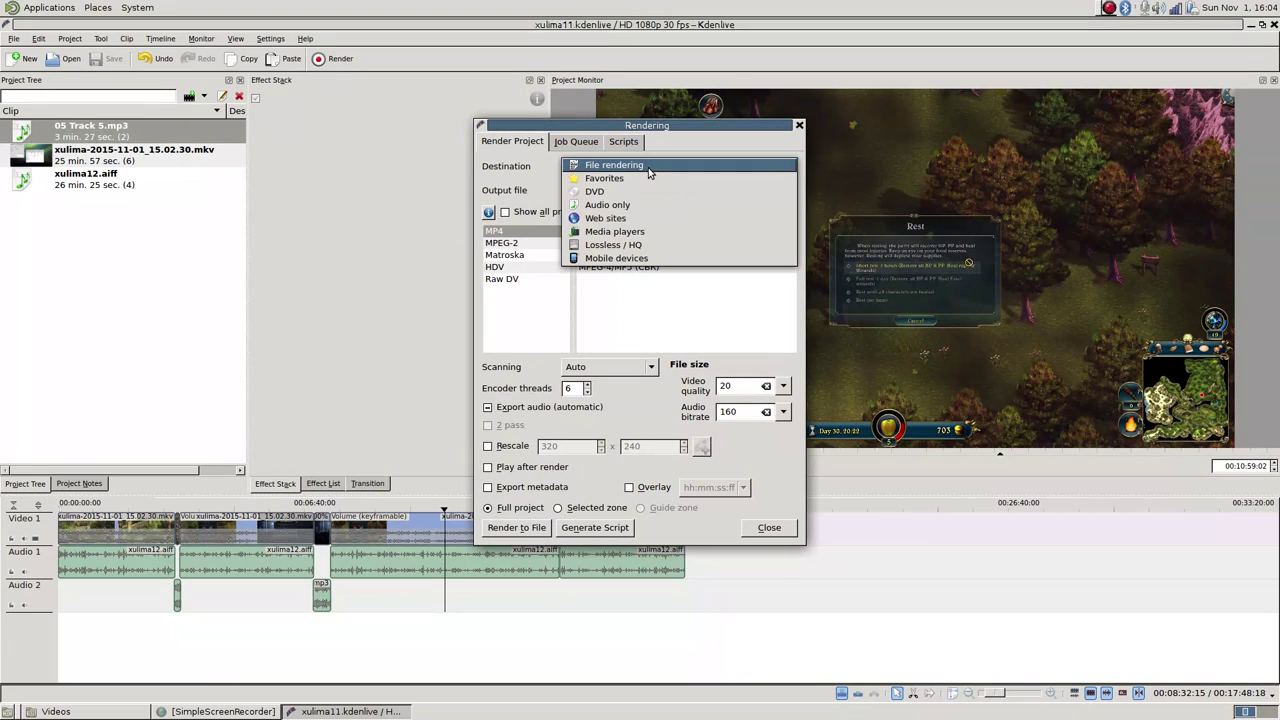
{"action": "key", "text": "Escape"}
{"action": "key", "text": "Down"}
{"action": "left_click", "coordinate": [527, 308]}
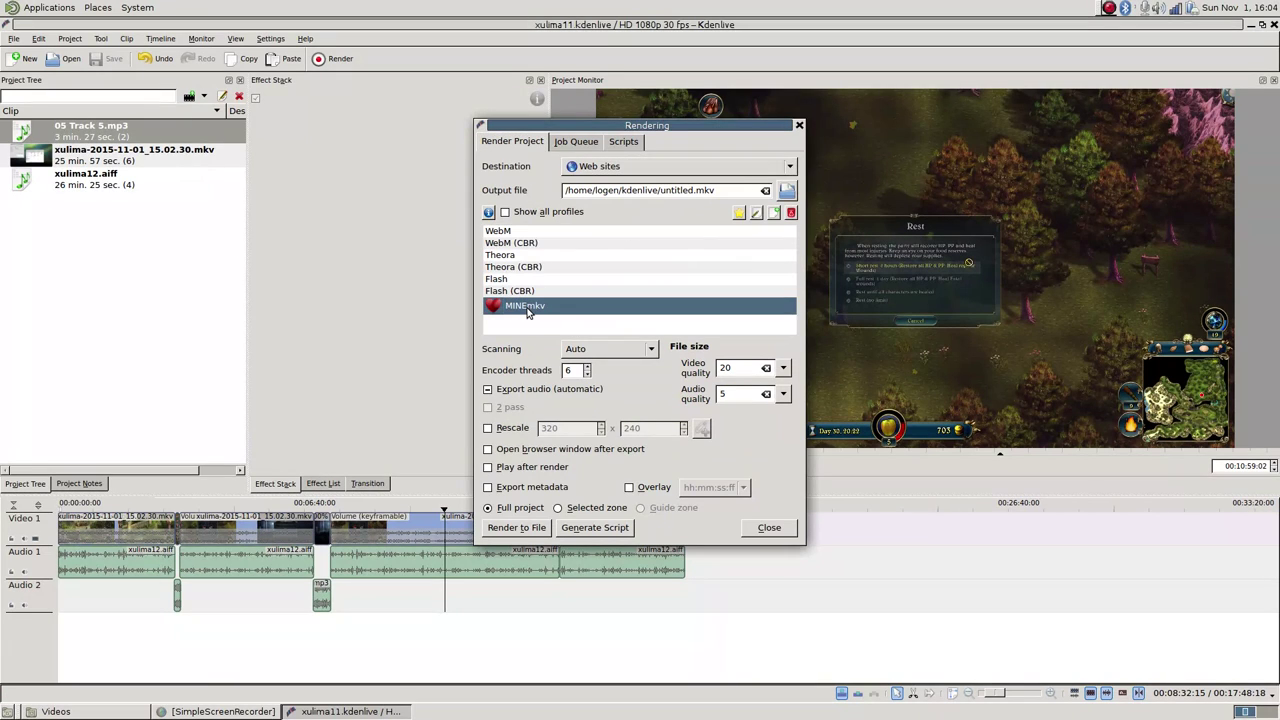
{"action": "left_click", "coordinate": [527, 231]}
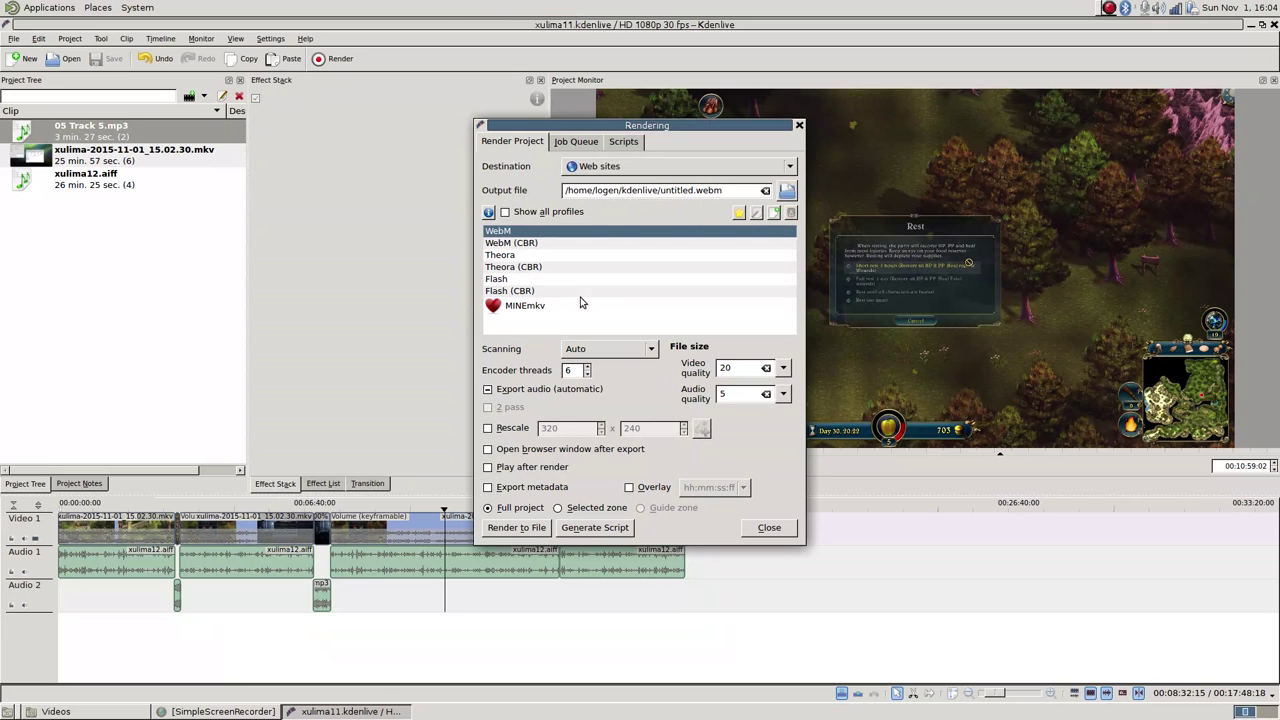
{"action": "left_click", "coordinate": [537, 246]}
{"action": "left_click", "coordinate": [539, 277]}
{"action": "left_click", "coordinate": [541, 302]}
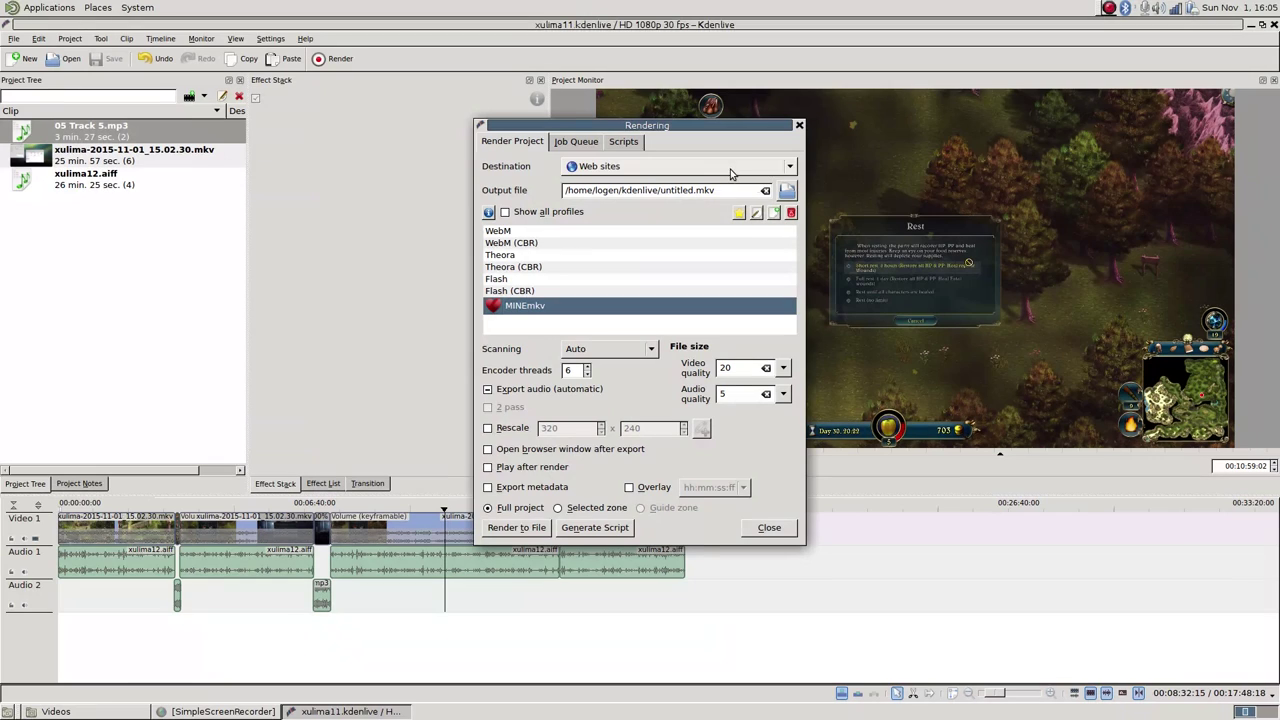
Set the render output file to xulima12.mkv in the Edited folder, basing the name on xulima9.mkv.
{"action": "left_click", "coordinate": [794, 192]}
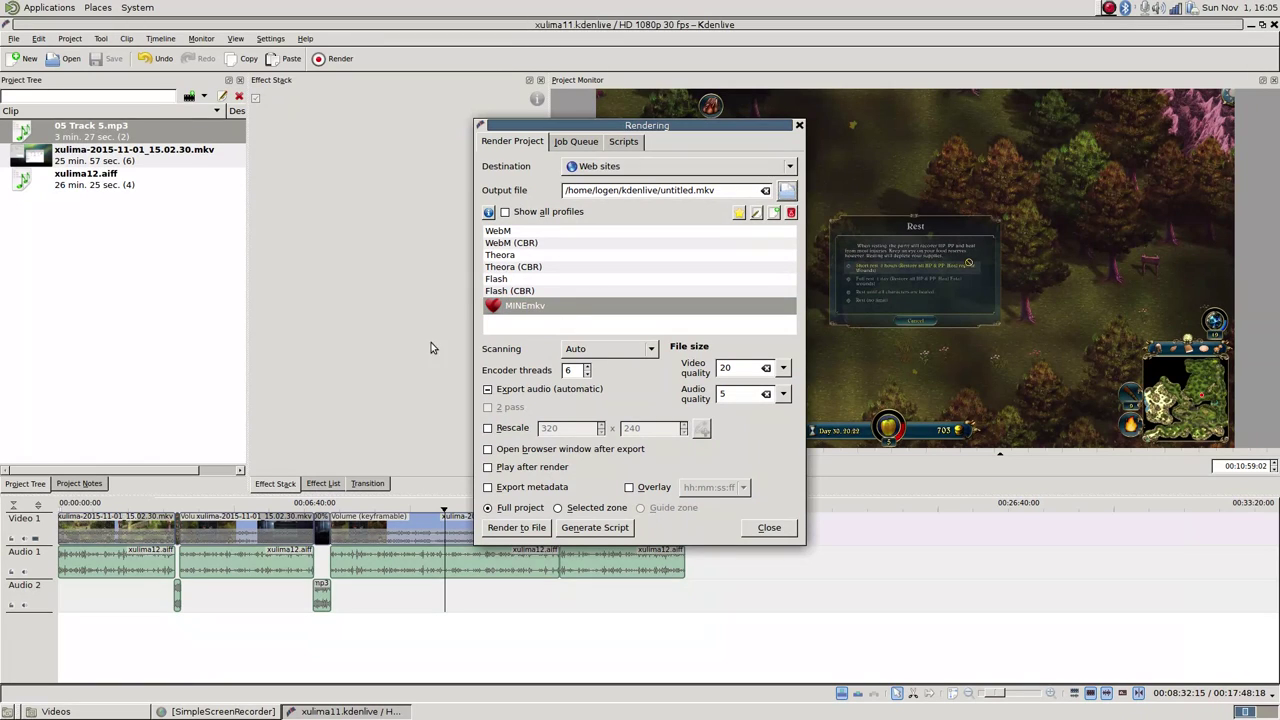
{"action": "left_click", "coordinate": [786, 191]}
{"action": "left_click", "coordinate": [372, 265]}
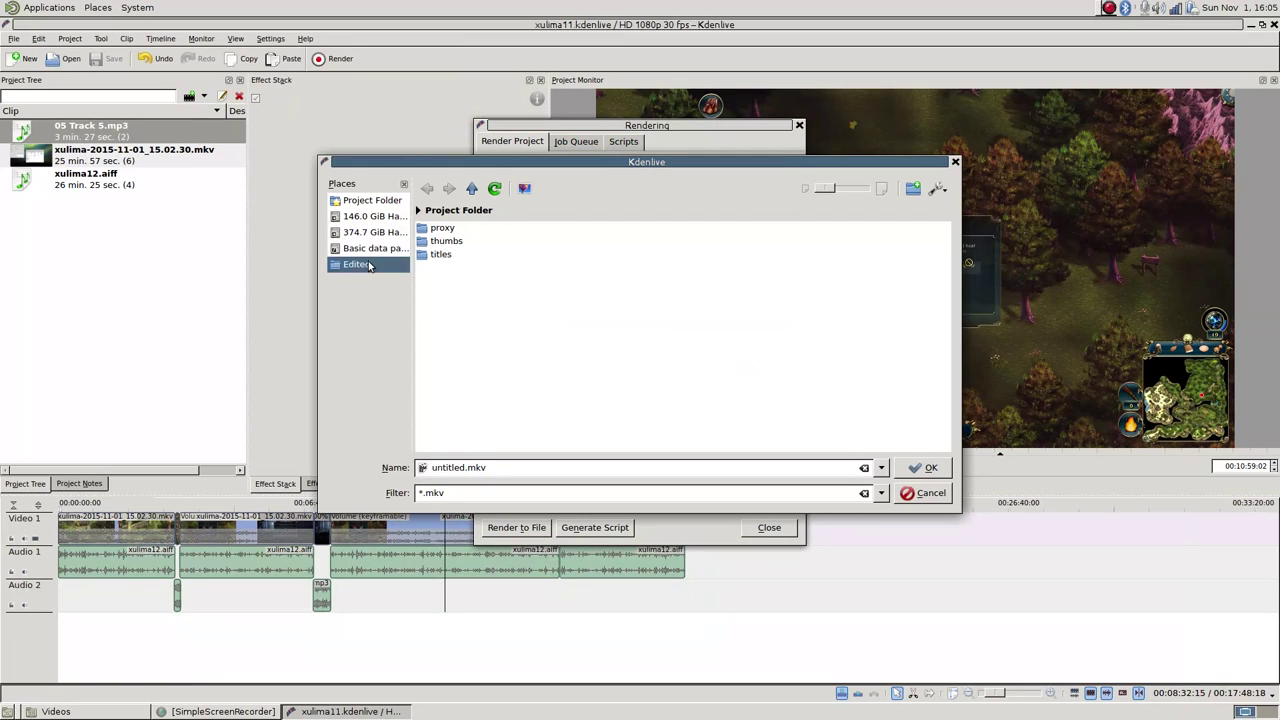
{"action": "left_click", "coordinate": [440, 257]}
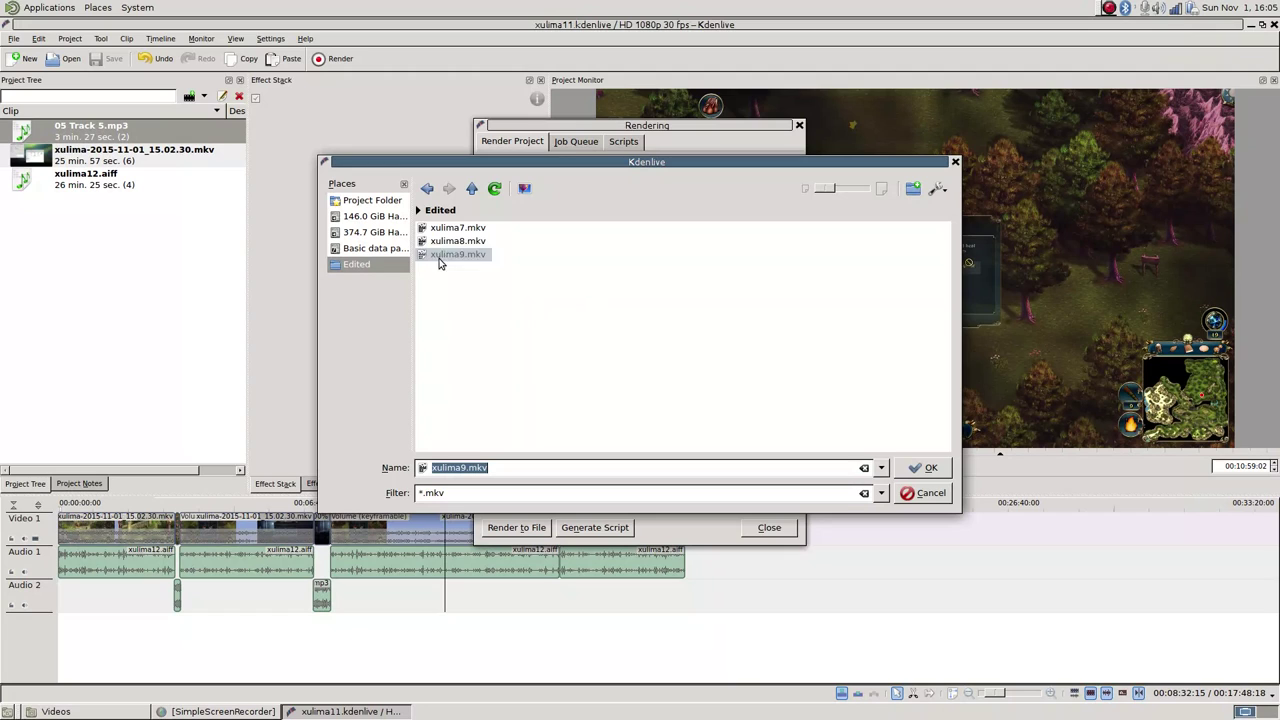
{"action": "left_click", "coordinate": [466, 467]}
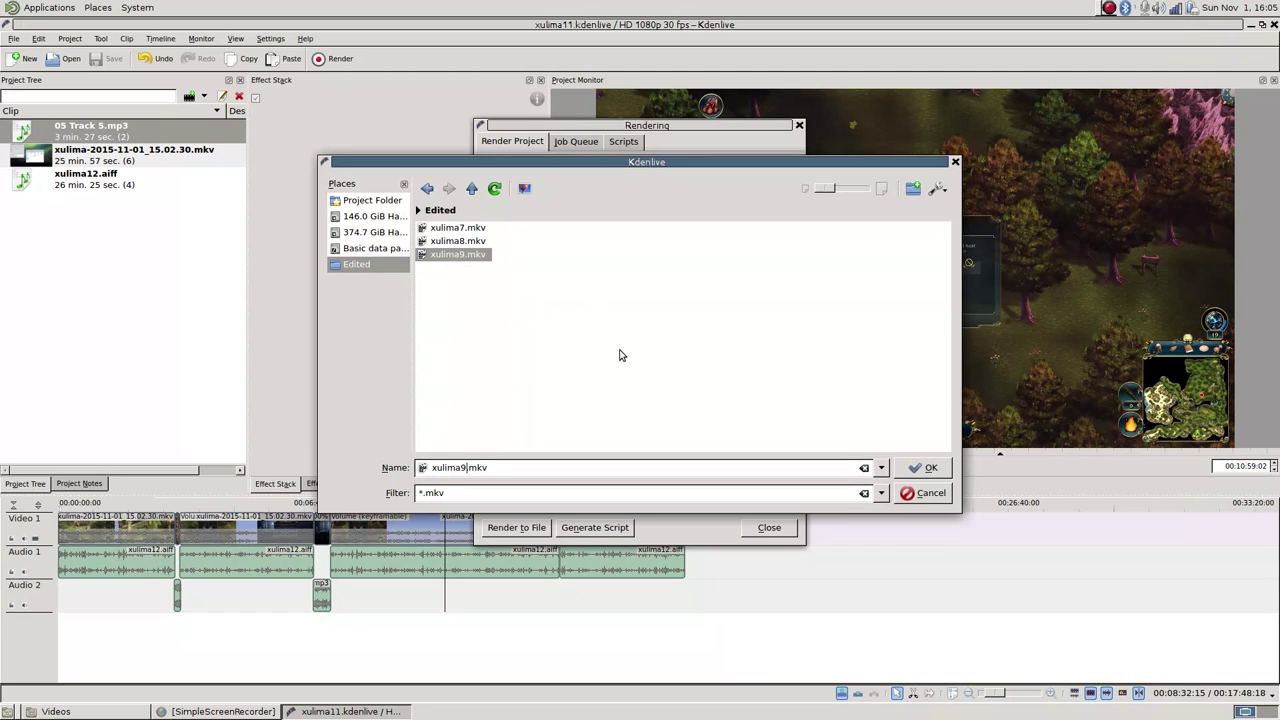
{"action": "key", "text": "BackSpace"}
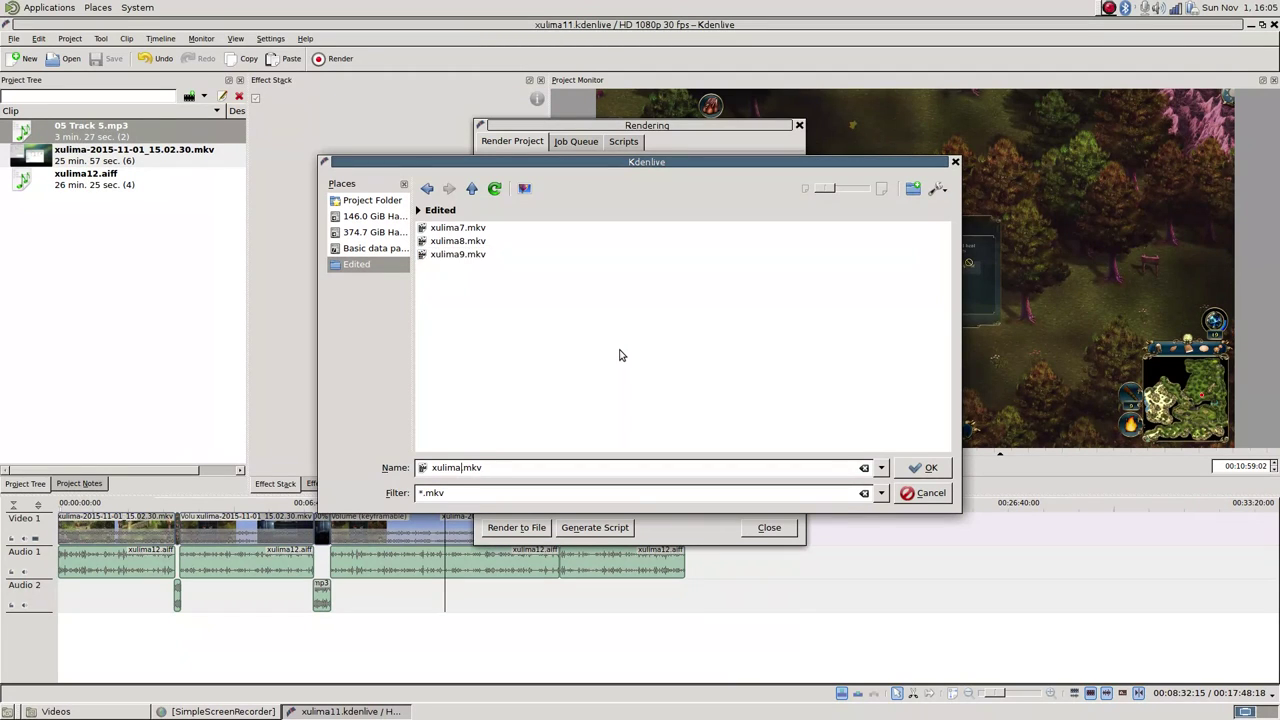
{"action": "type", "text": "12"}
{"action": "left_click", "coordinate": [932, 470]}
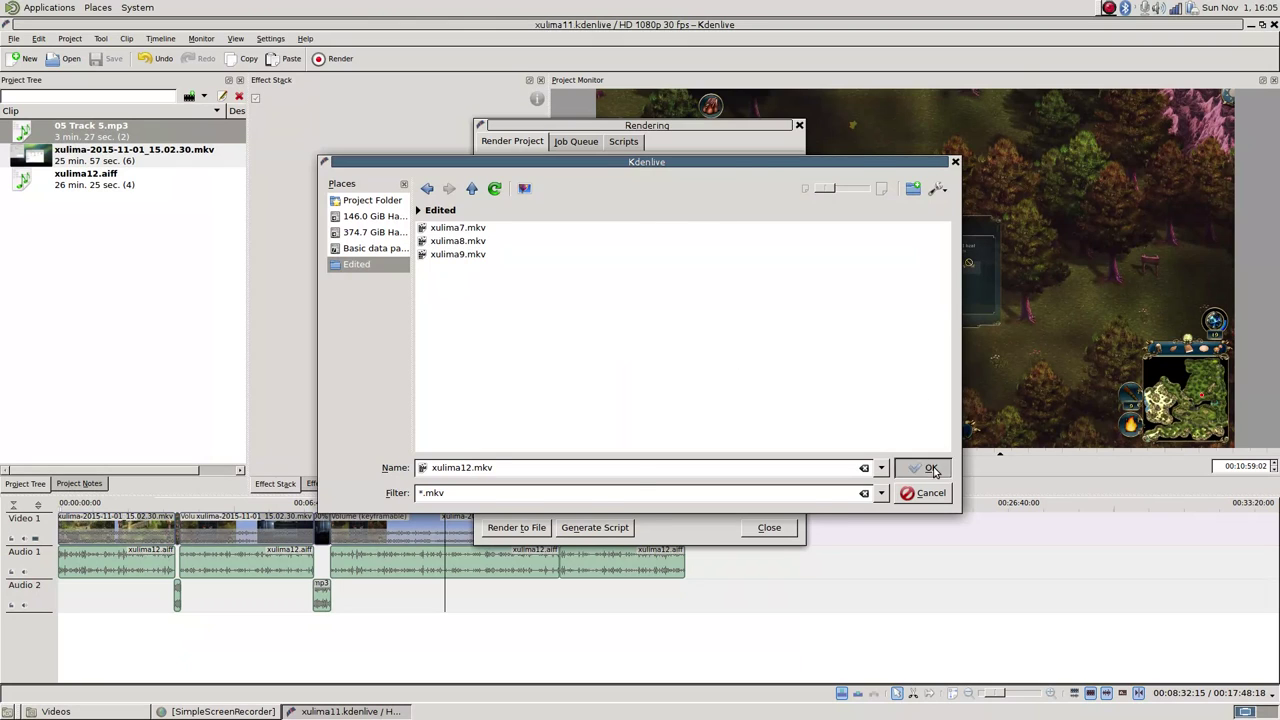